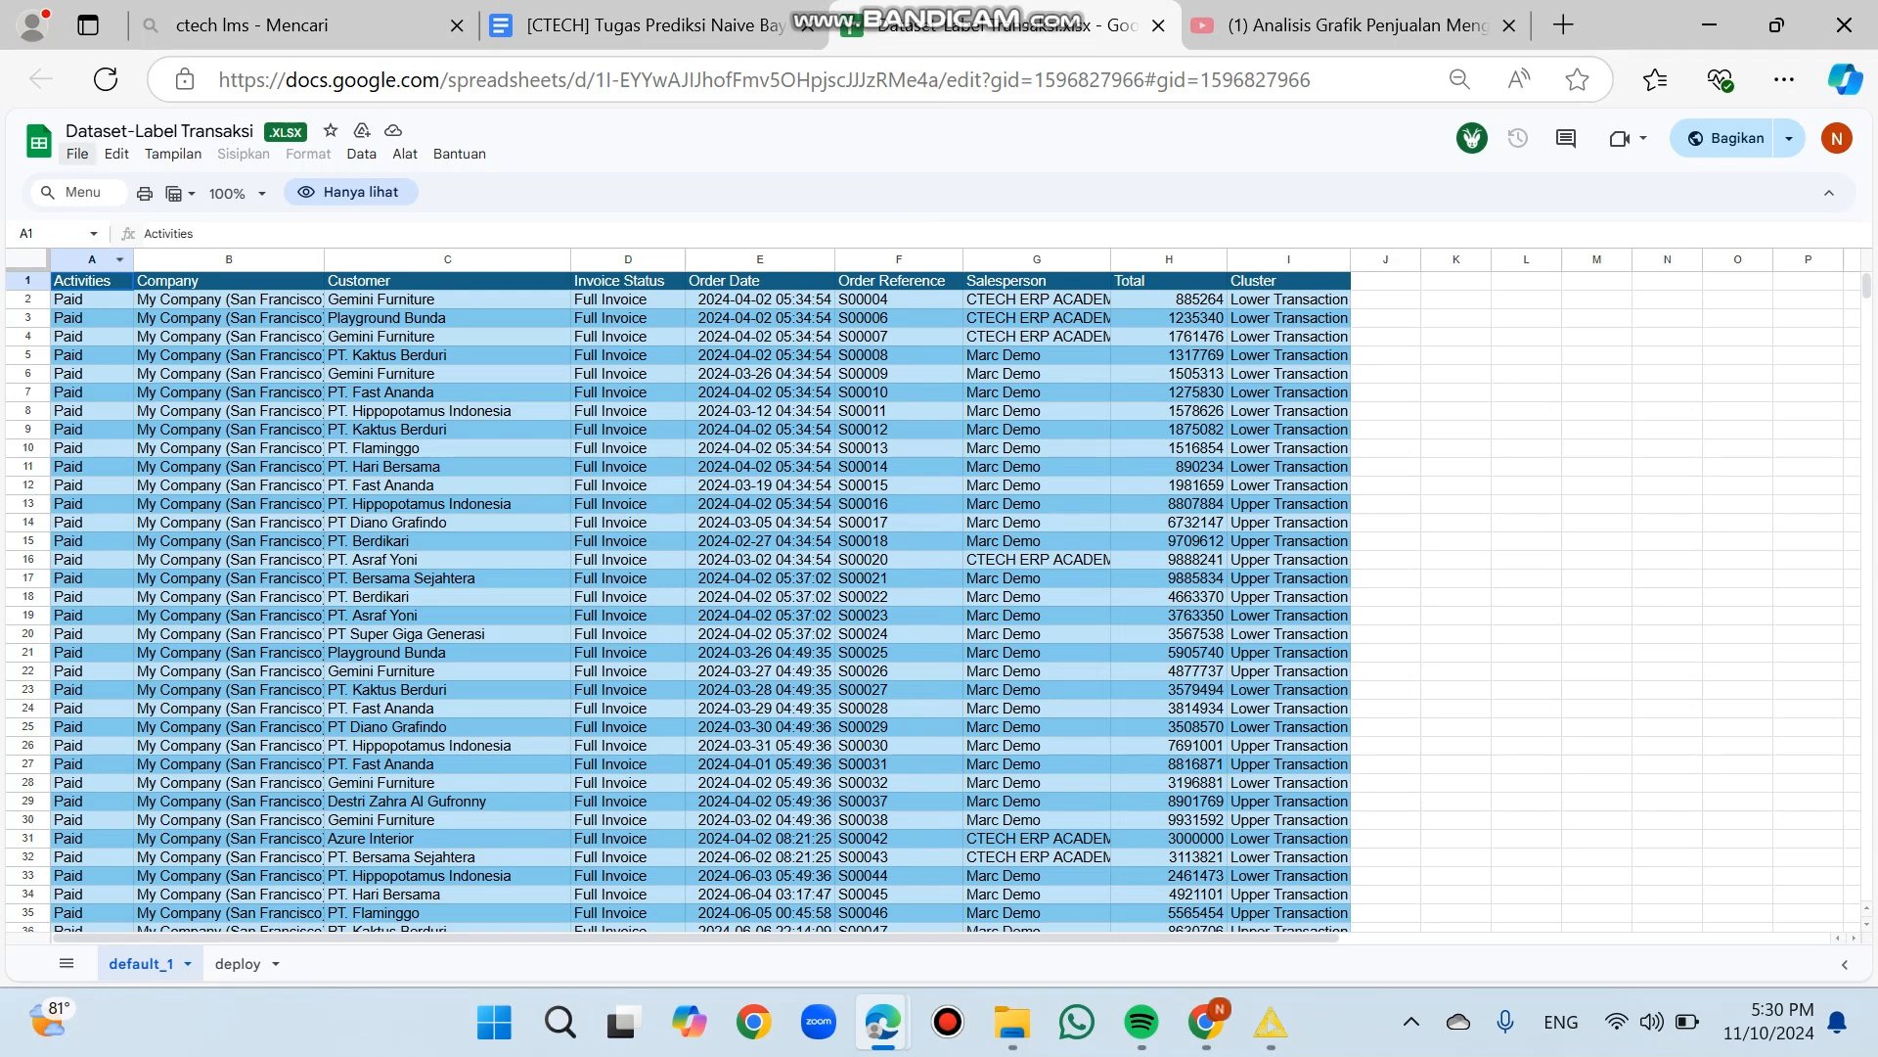
- Download the Dataset-Label Transaksi spreadsheet as a Microsoft Excel (.xlsx) file
click(78, 154)
mouse_move(196, 423)
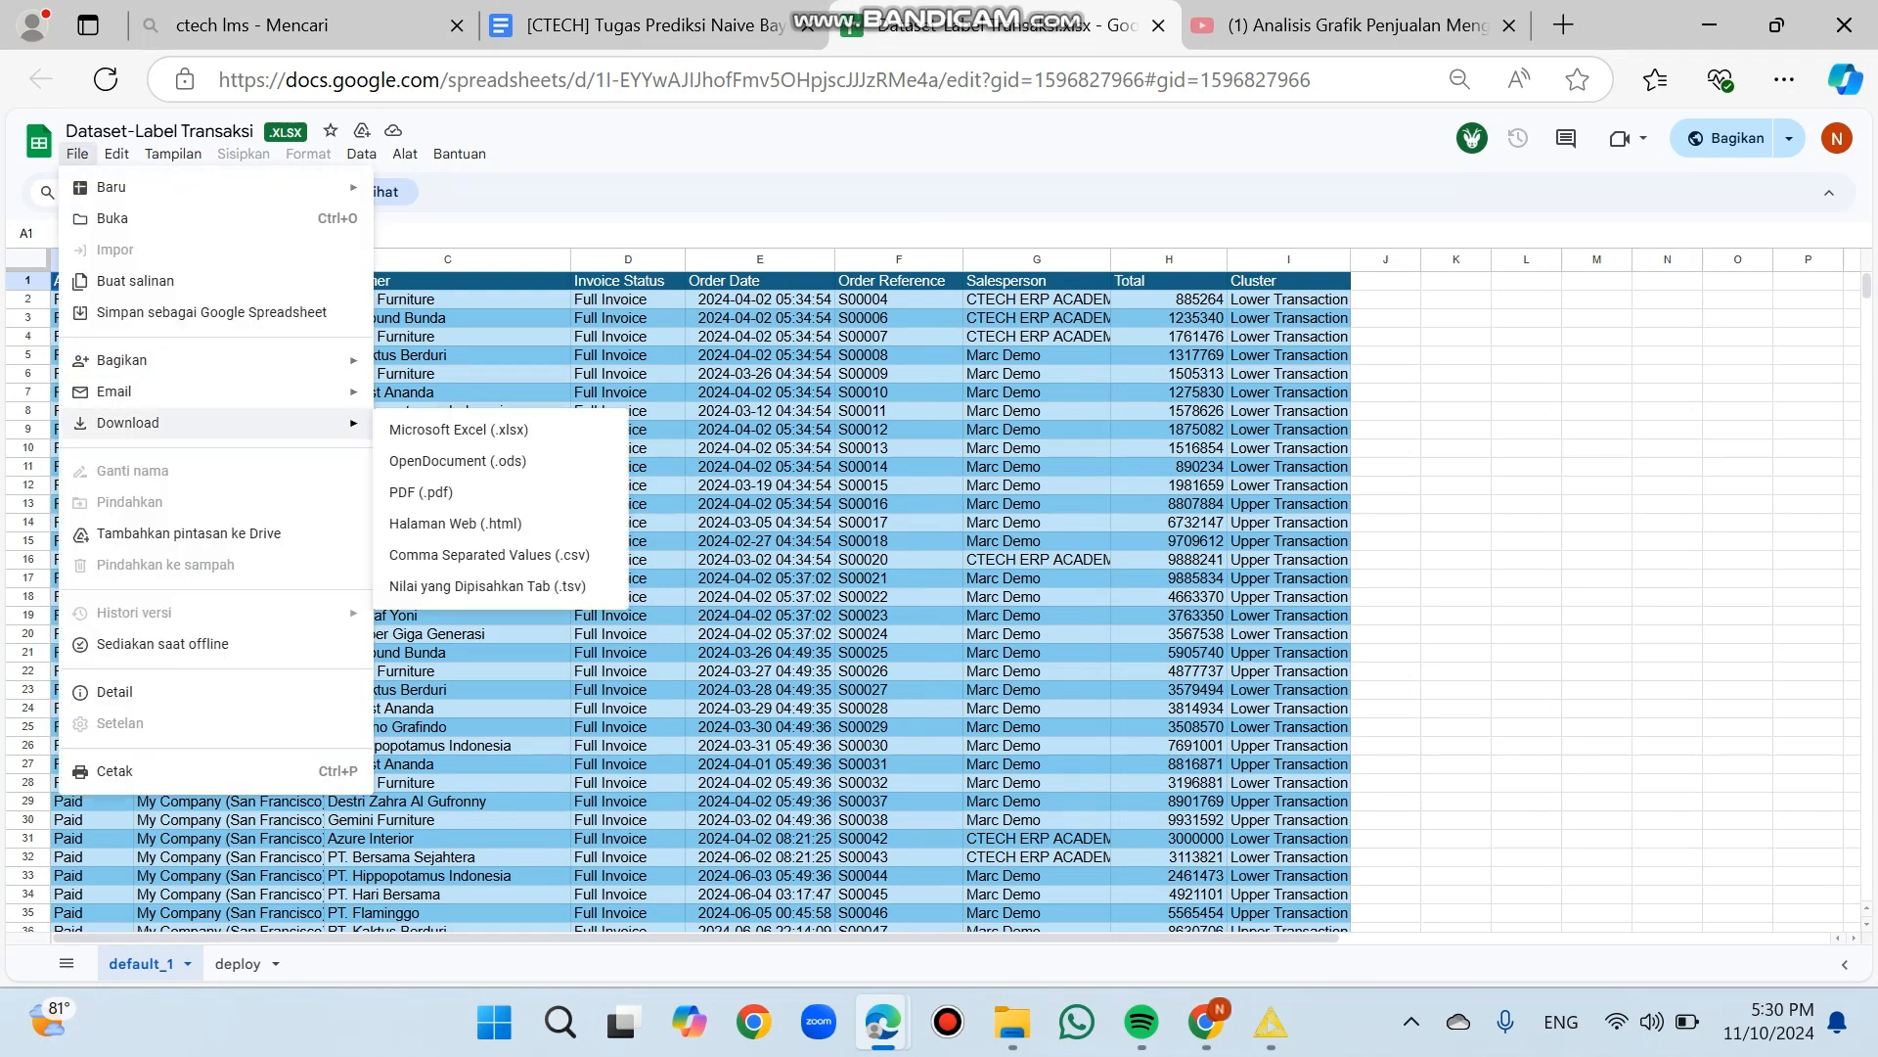
click(459, 429)
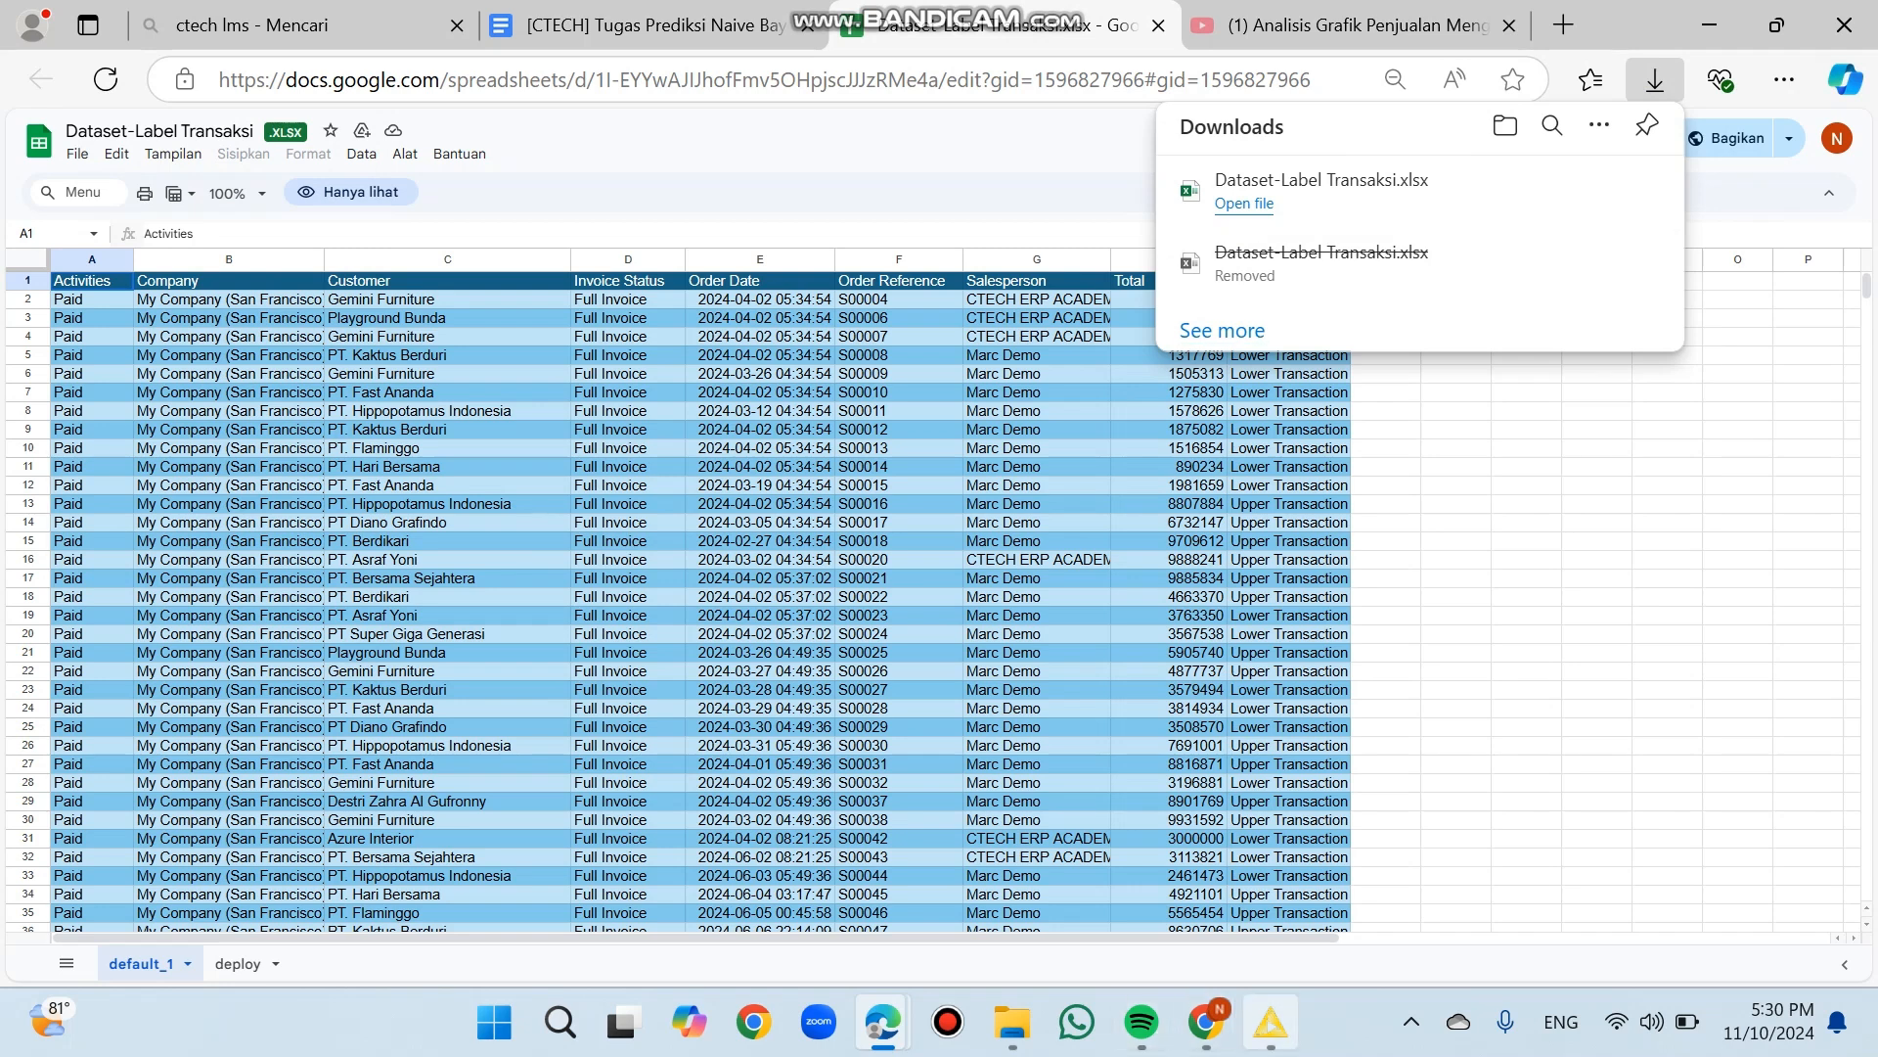
- Switch to KNIME and create a workflow named Data Machine Learning in the Tugas & Latihan Data Preparation Knime group
click(1271, 1021)
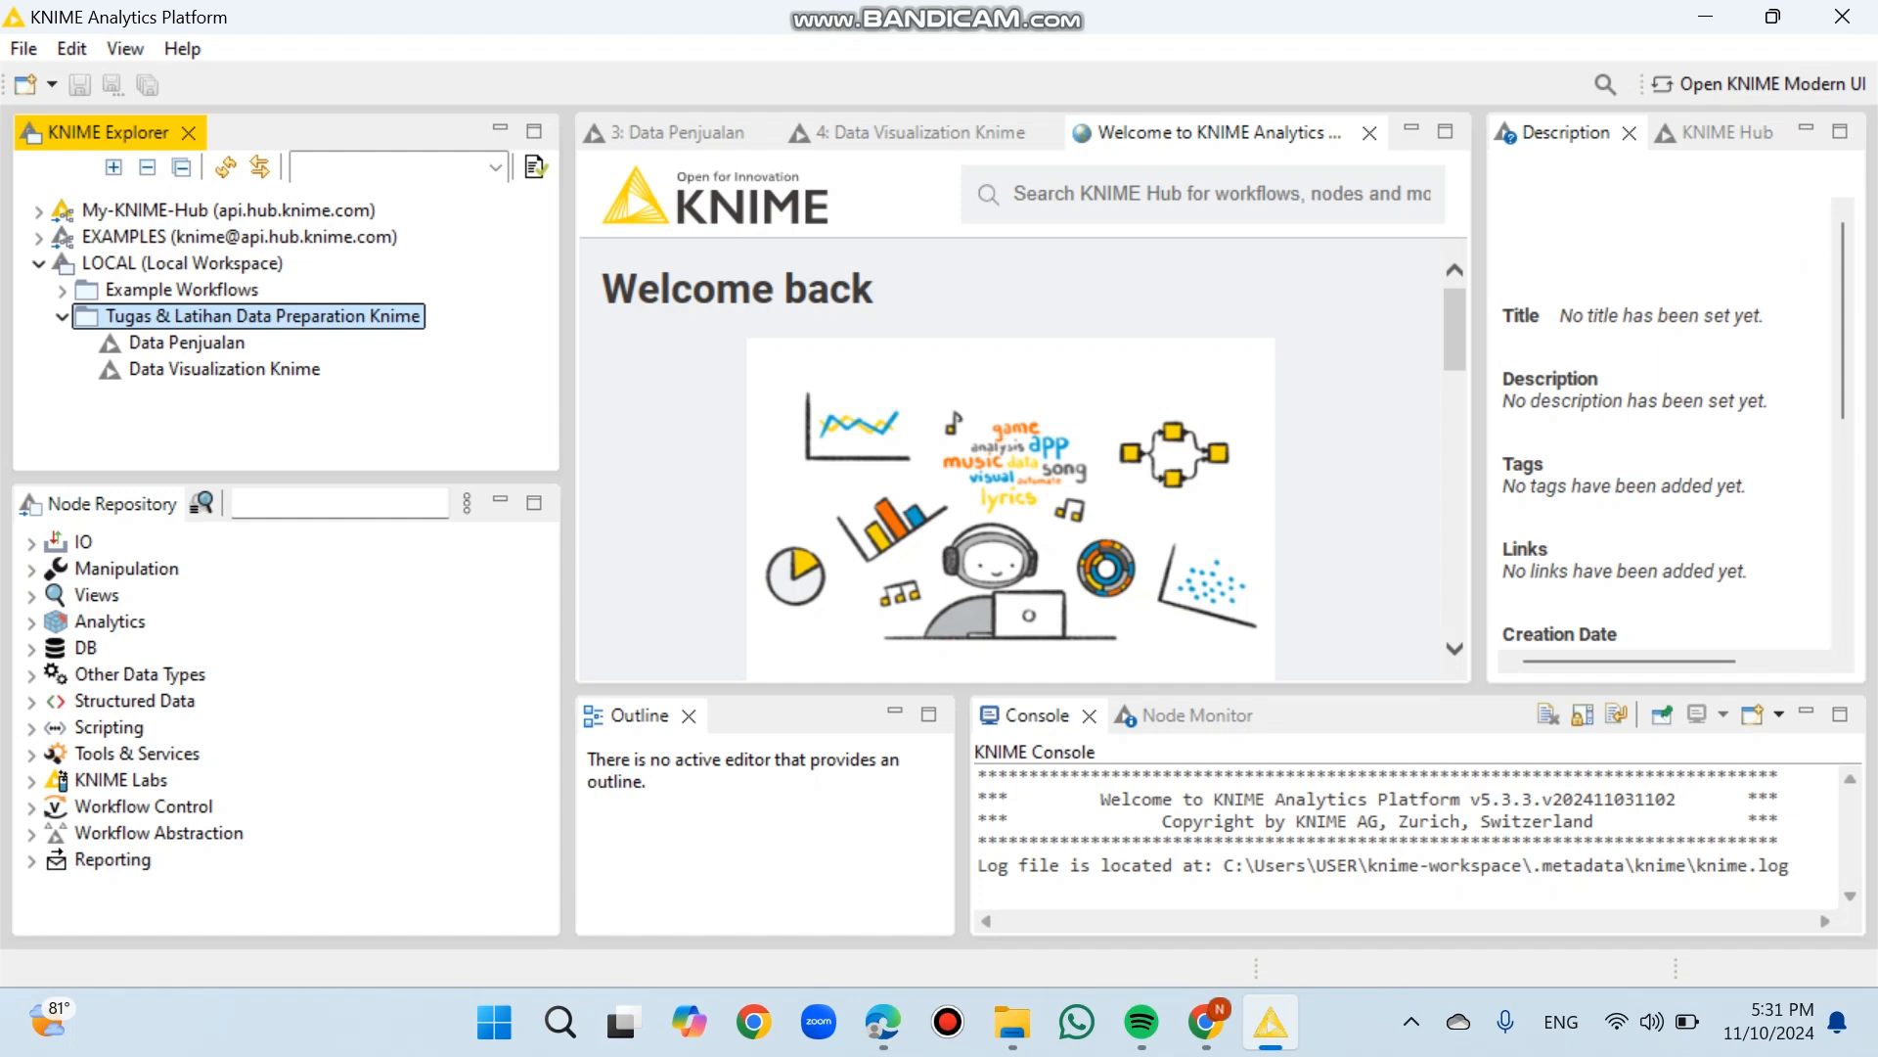
right_click(277, 315)
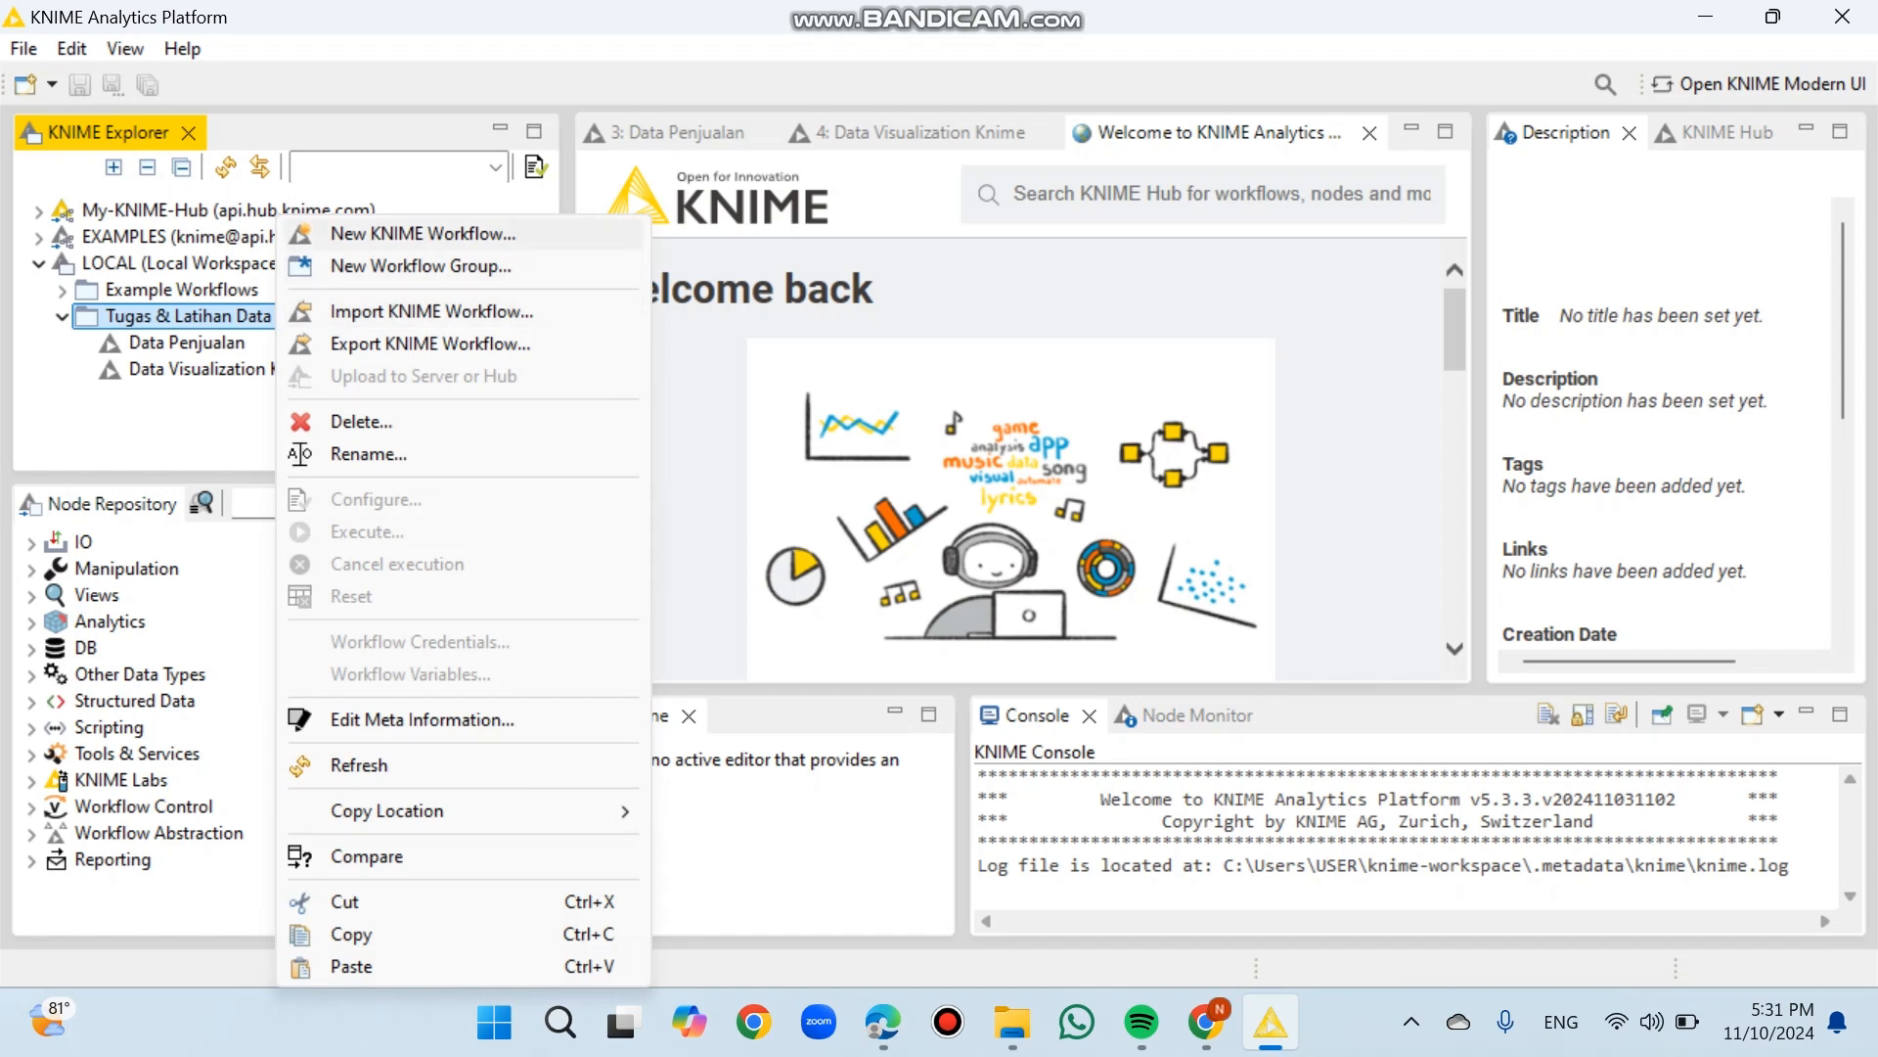
click(423, 233)
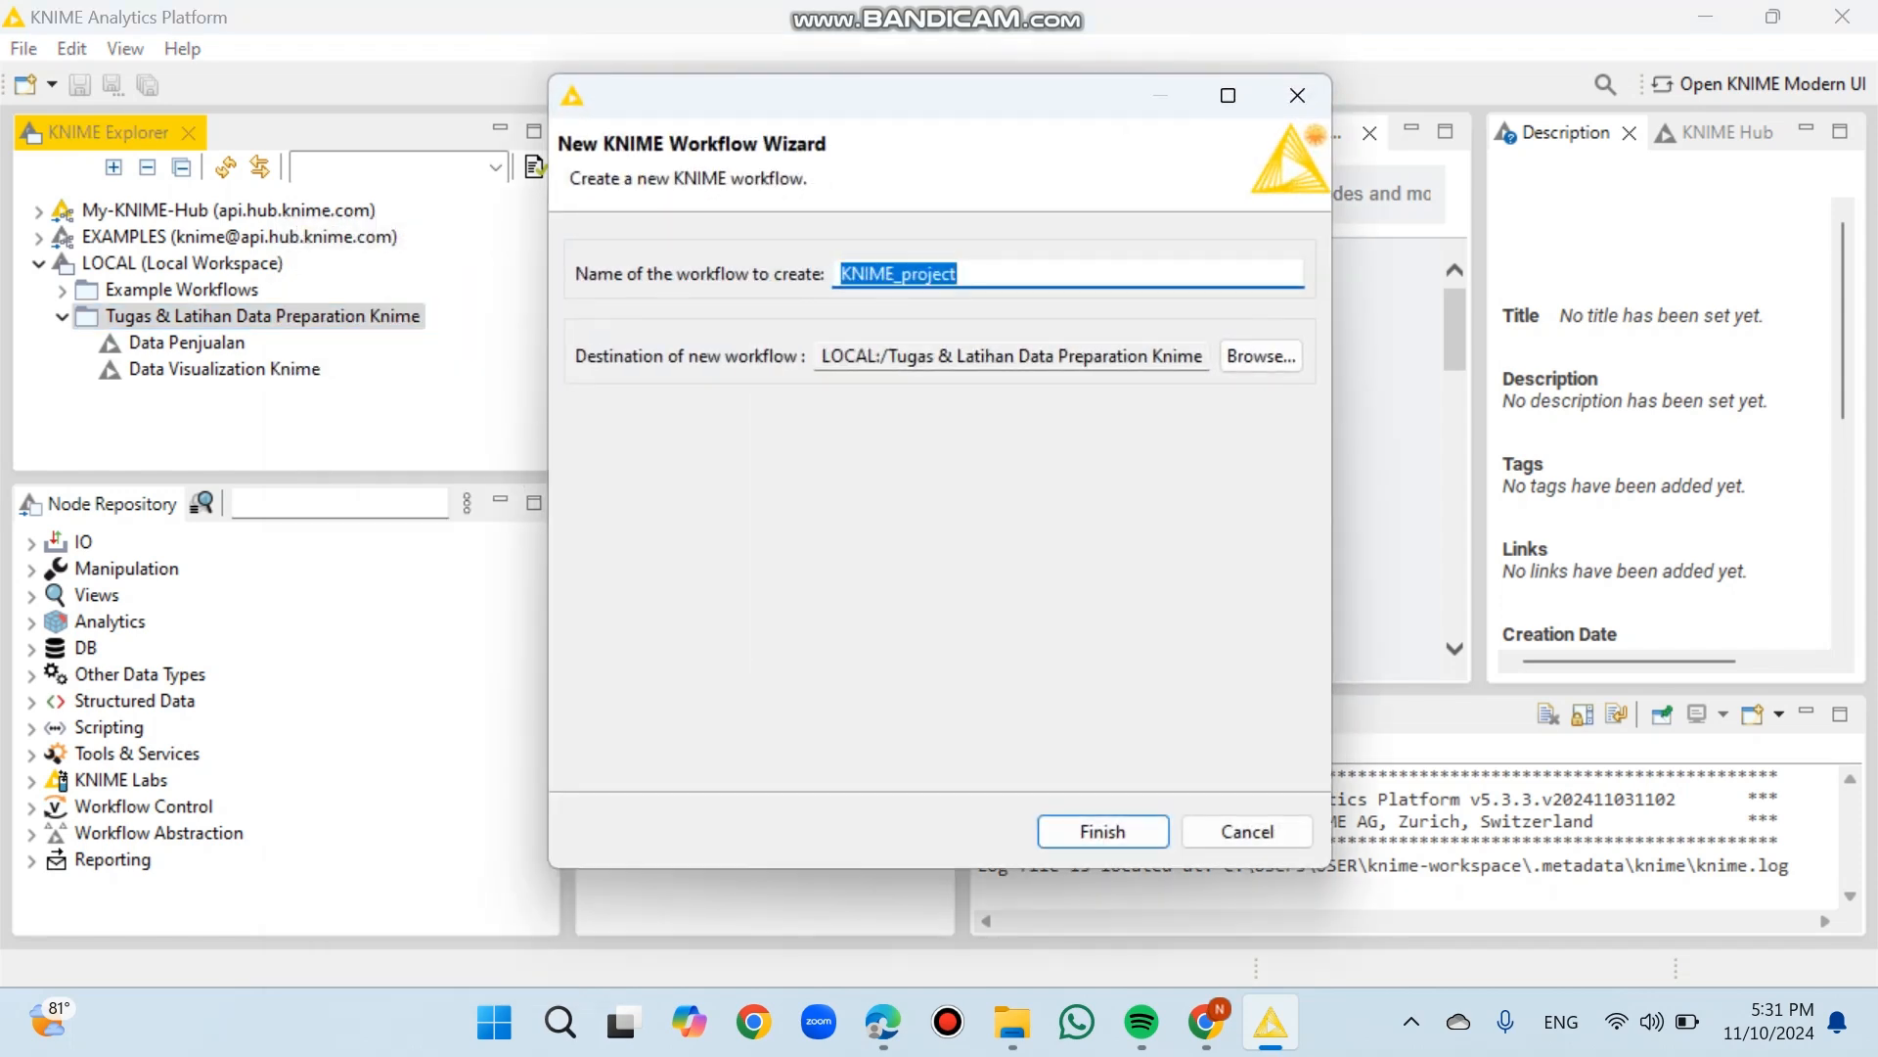
key(BackSpace)
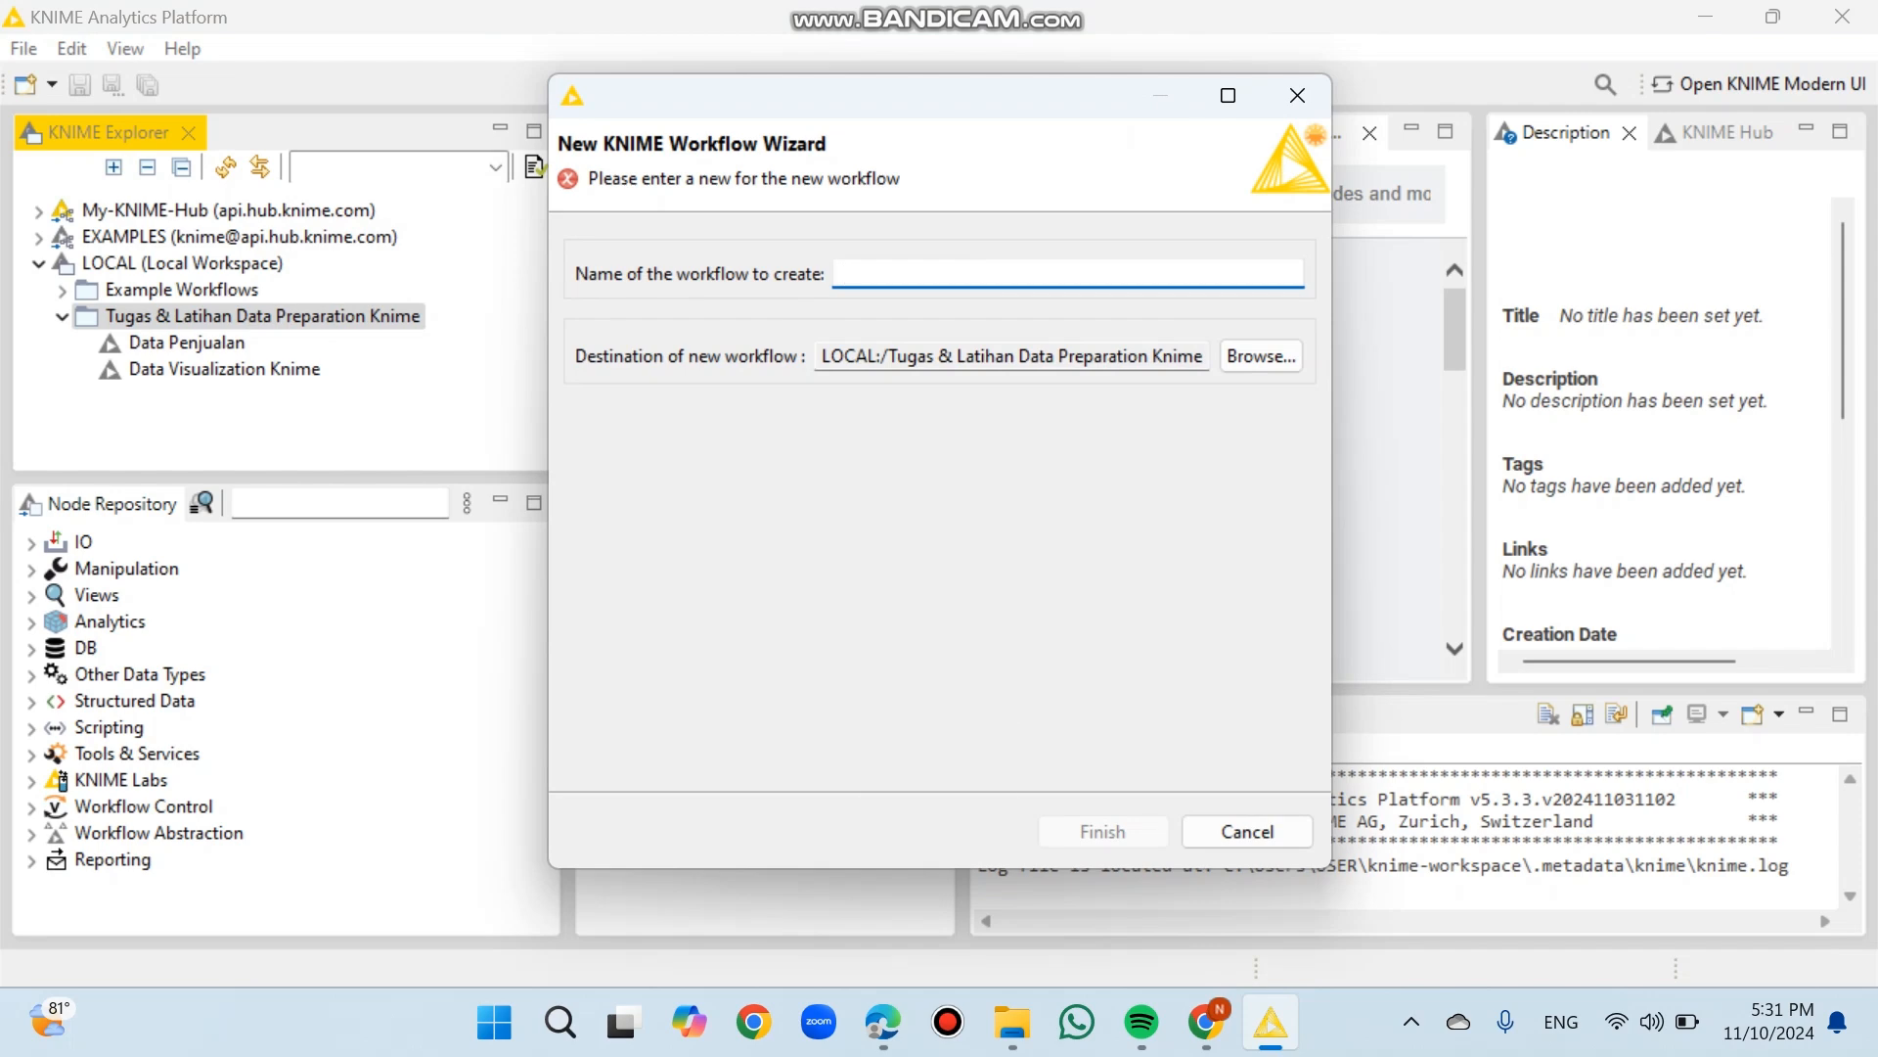
text(Data ,achine)
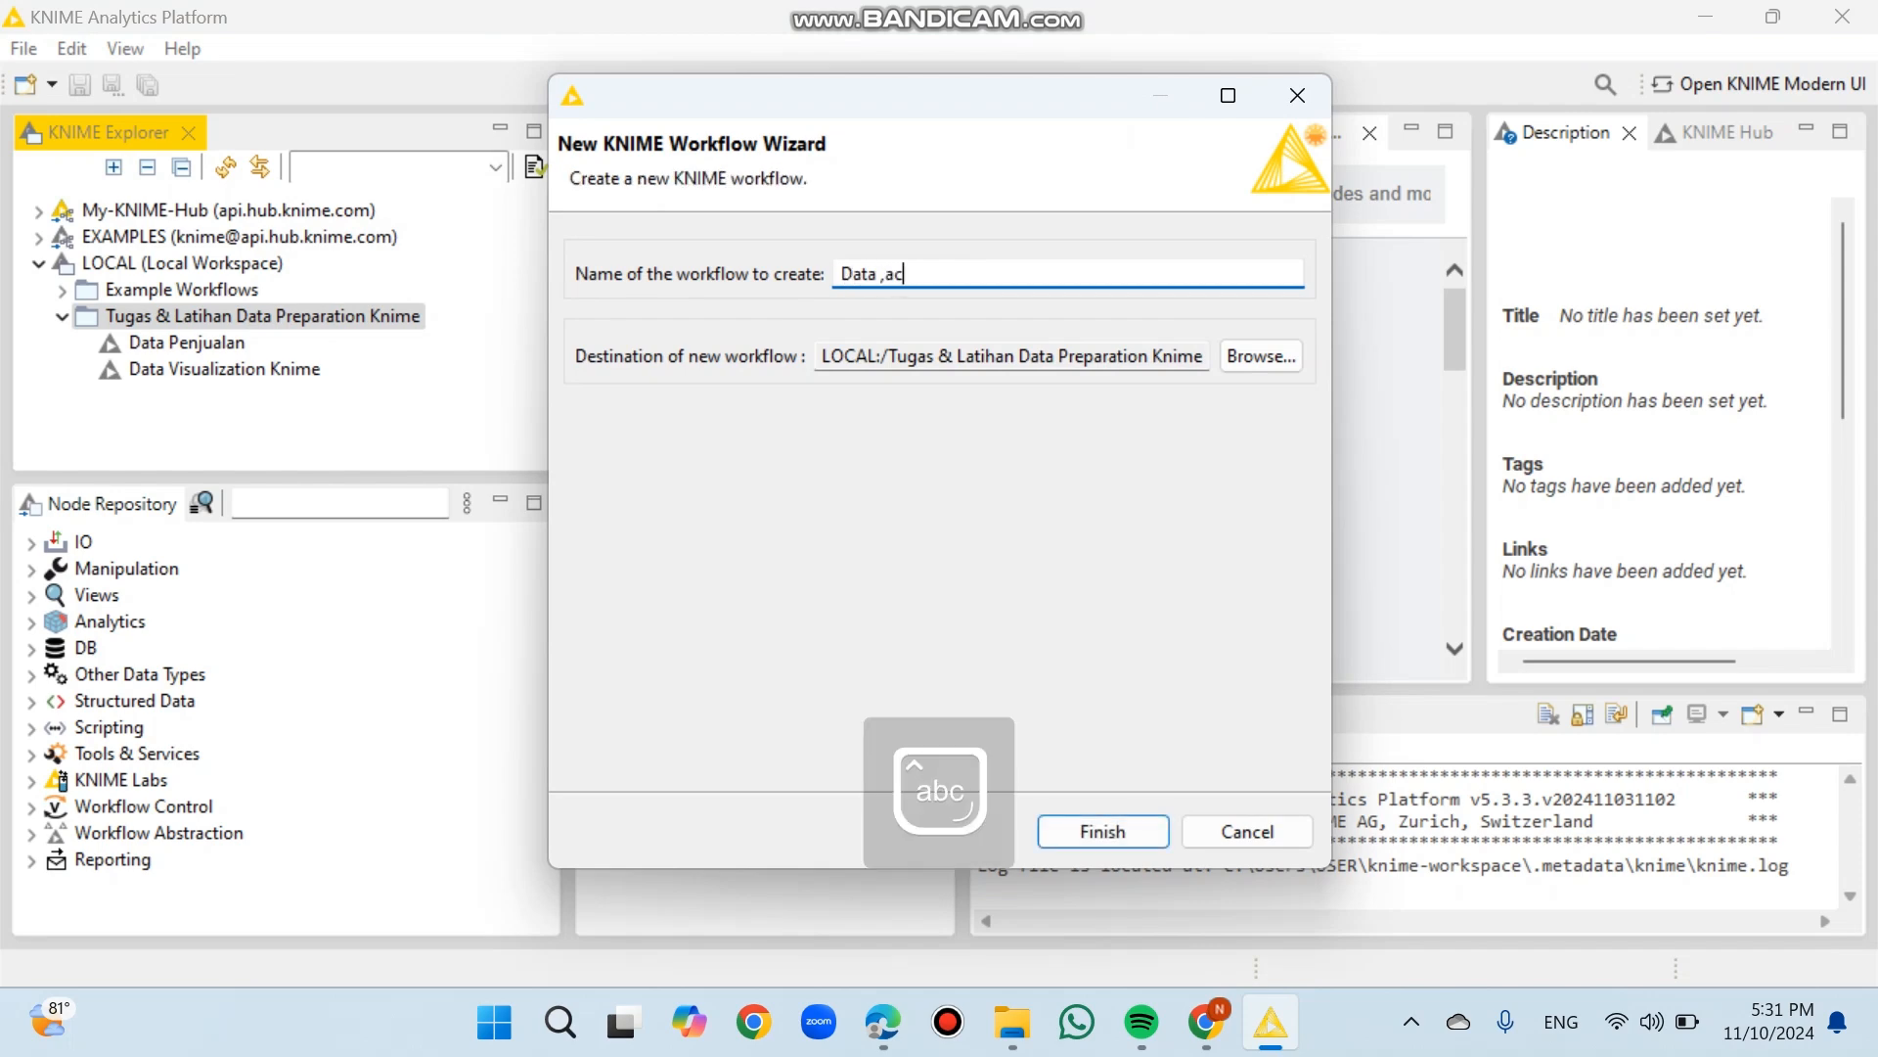
key(BackSpace)
key(BackSpace)
key(BackSpace)
key(BackSpace)
key(BackSpace)
key(BackSpace)
key(BackSpace)
text(Machine)
key(Caps_Lock)
text(L)
key(Caps_Lock)
text(earning)
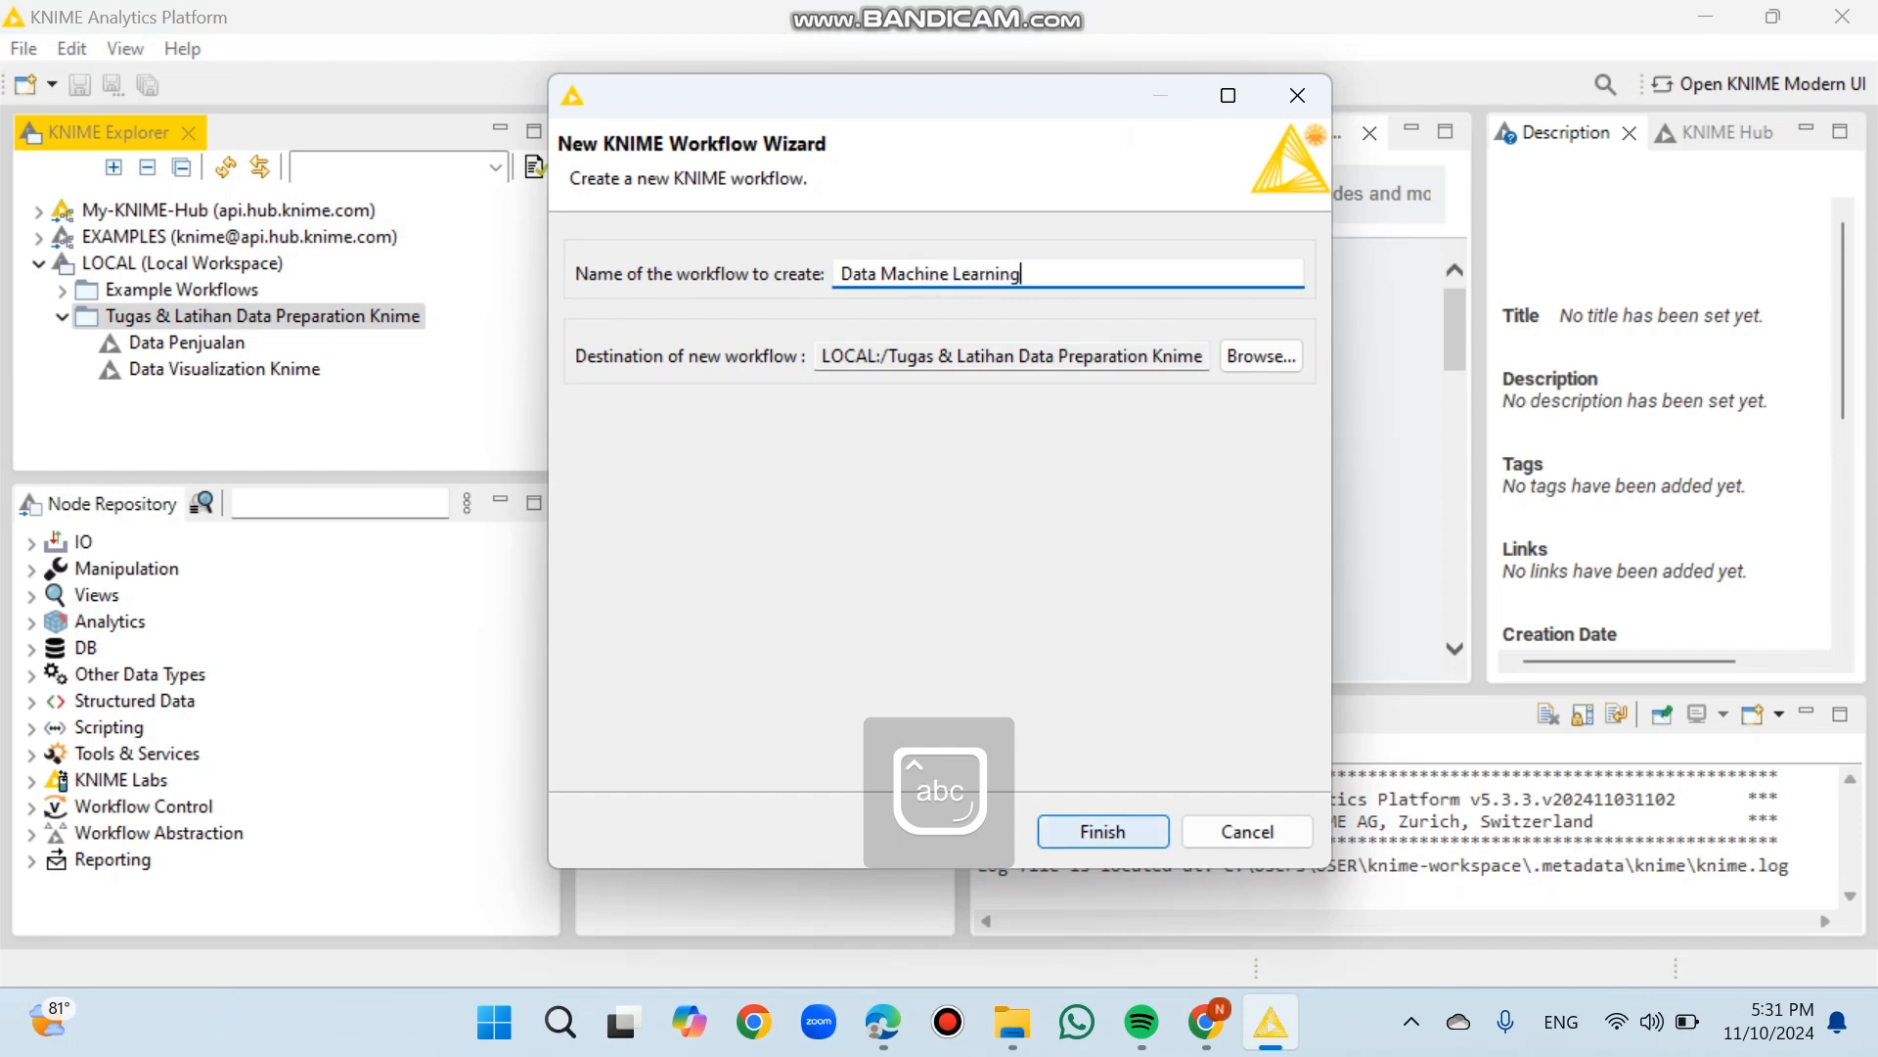
key(Return)
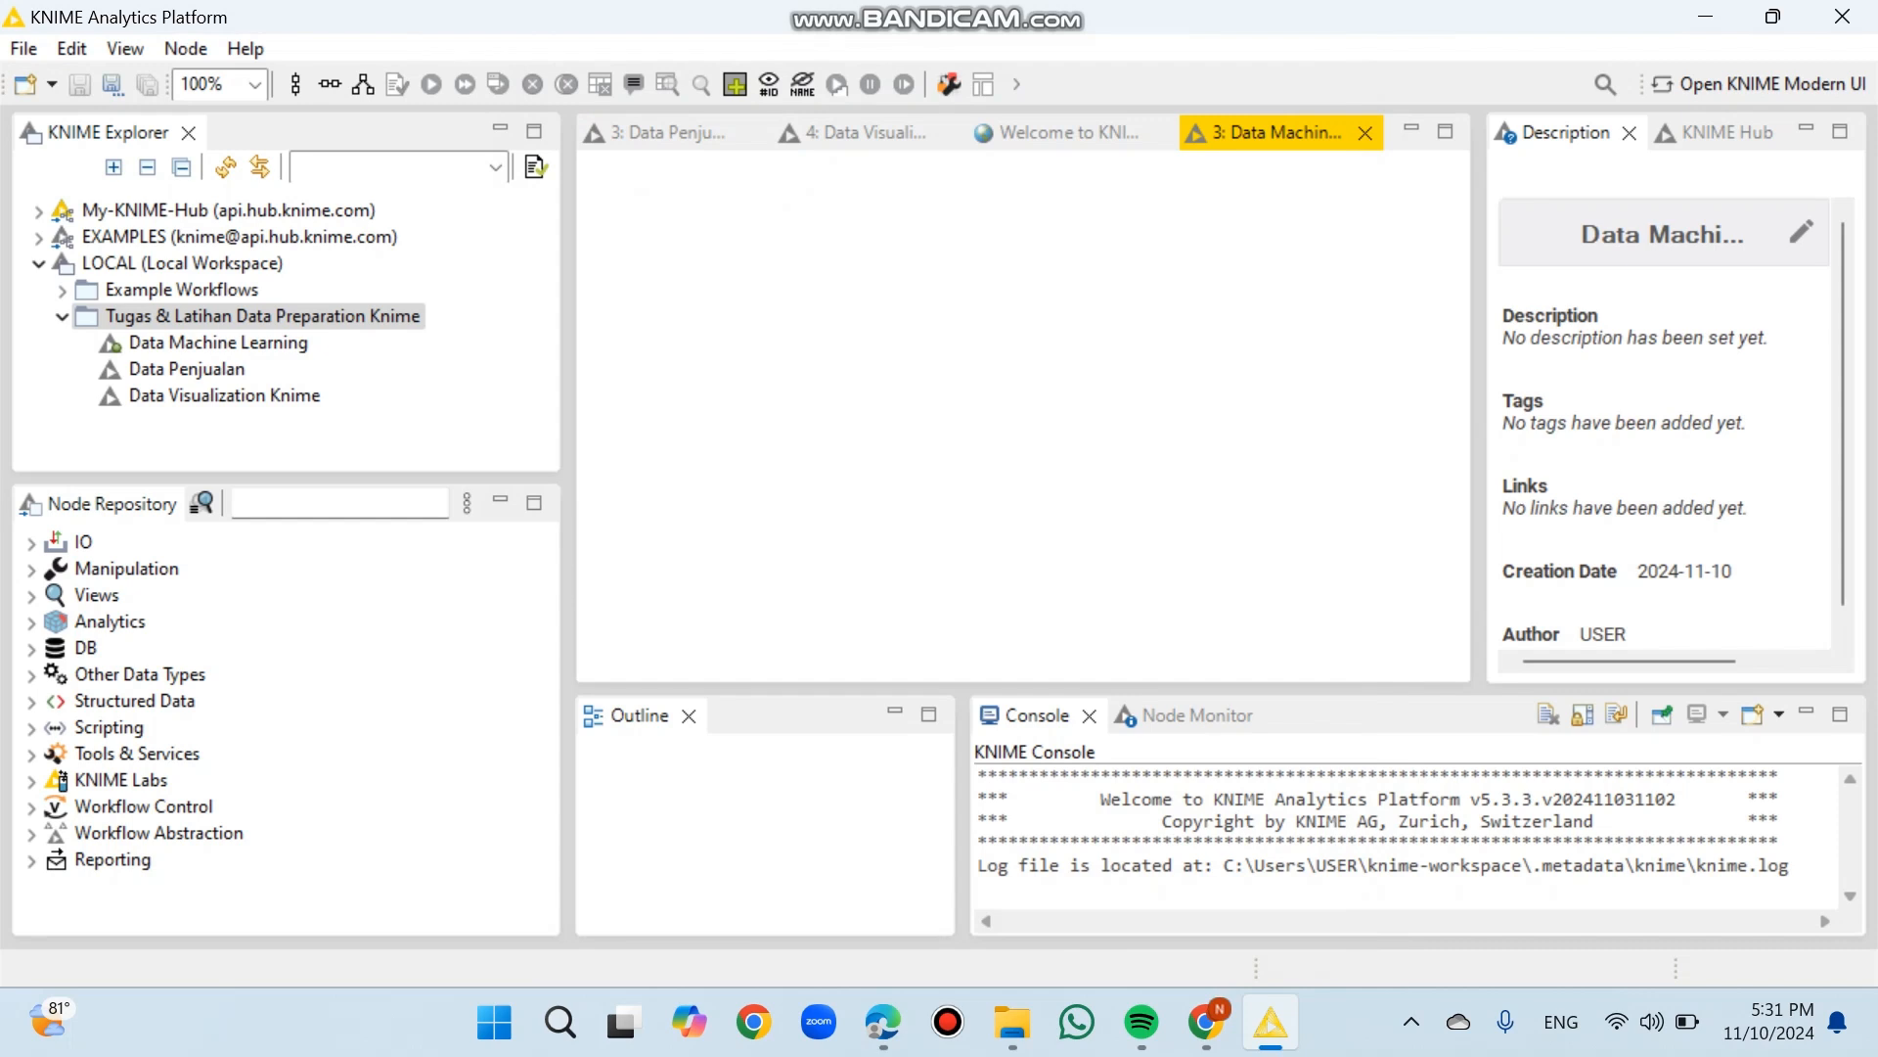
- Search the node repository for excel and add an Excel Reader node to the workflow
click(340, 503)
text(excel)
click(168, 595)
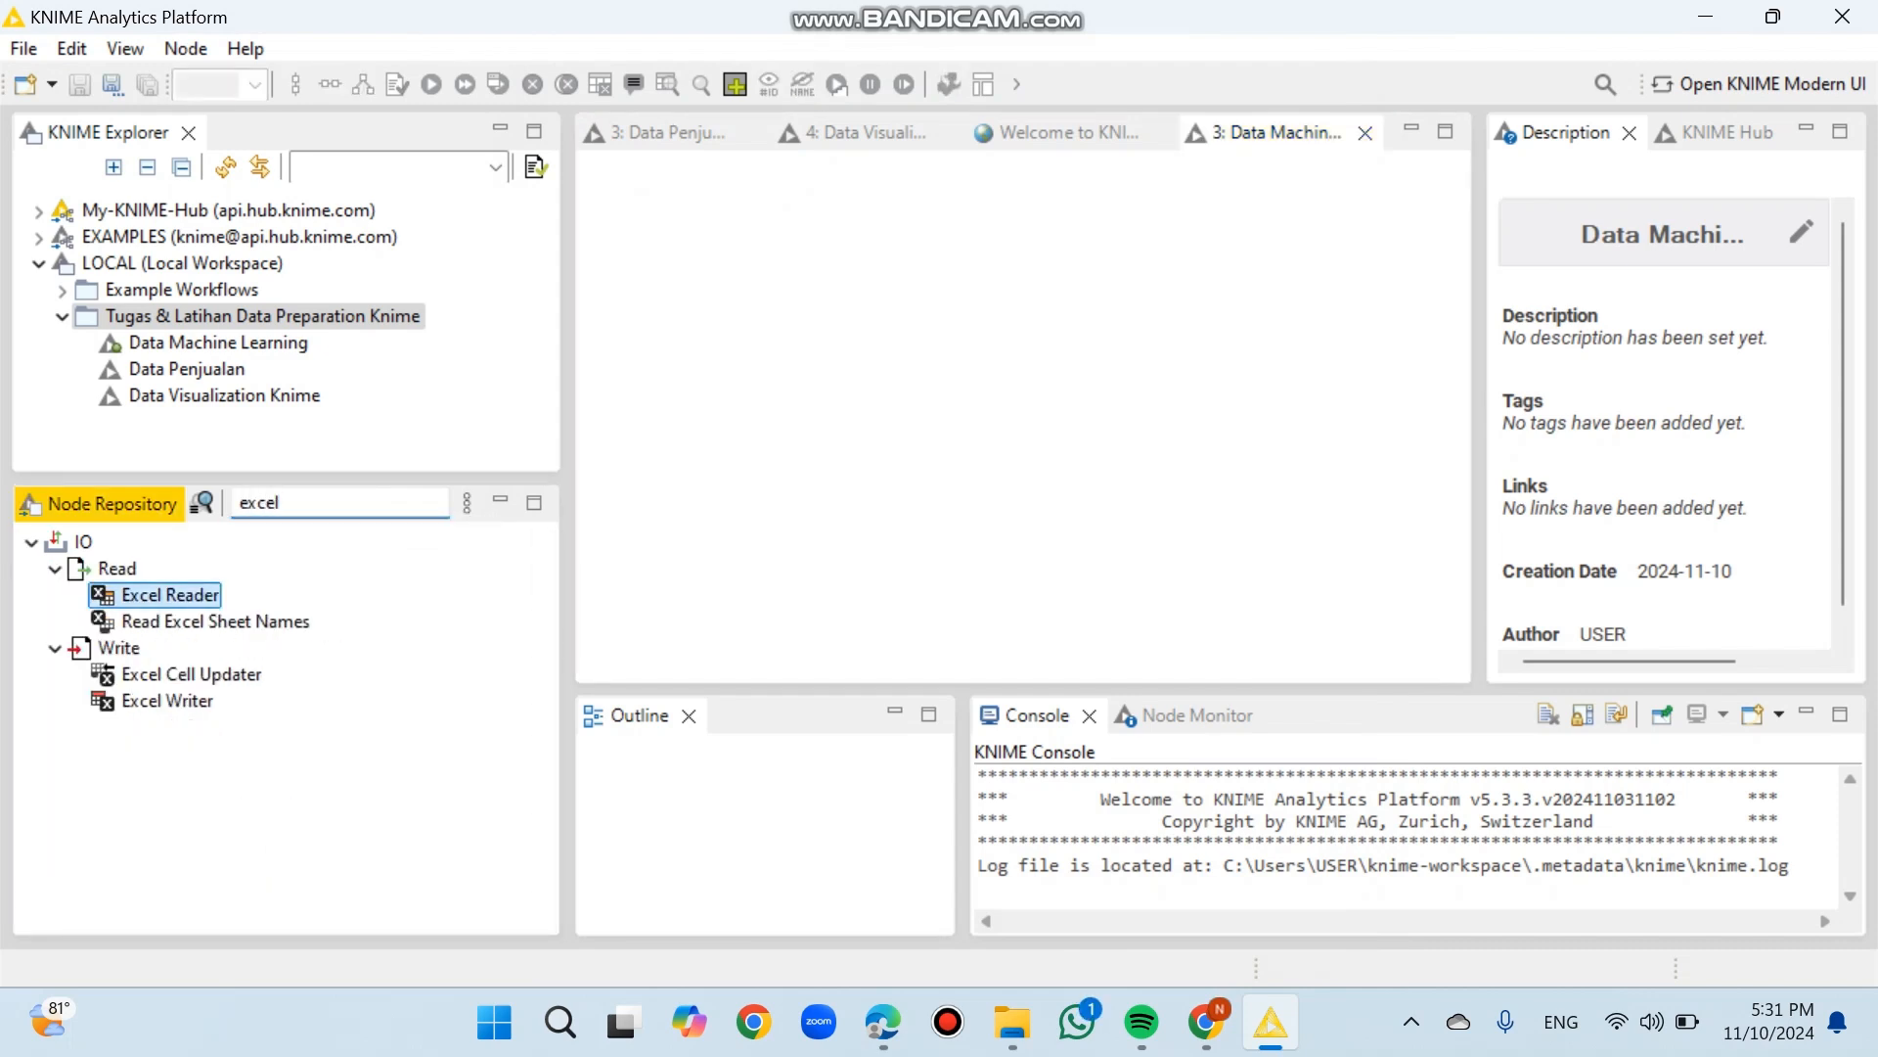
double_click(168, 595)
click(1000, 430)
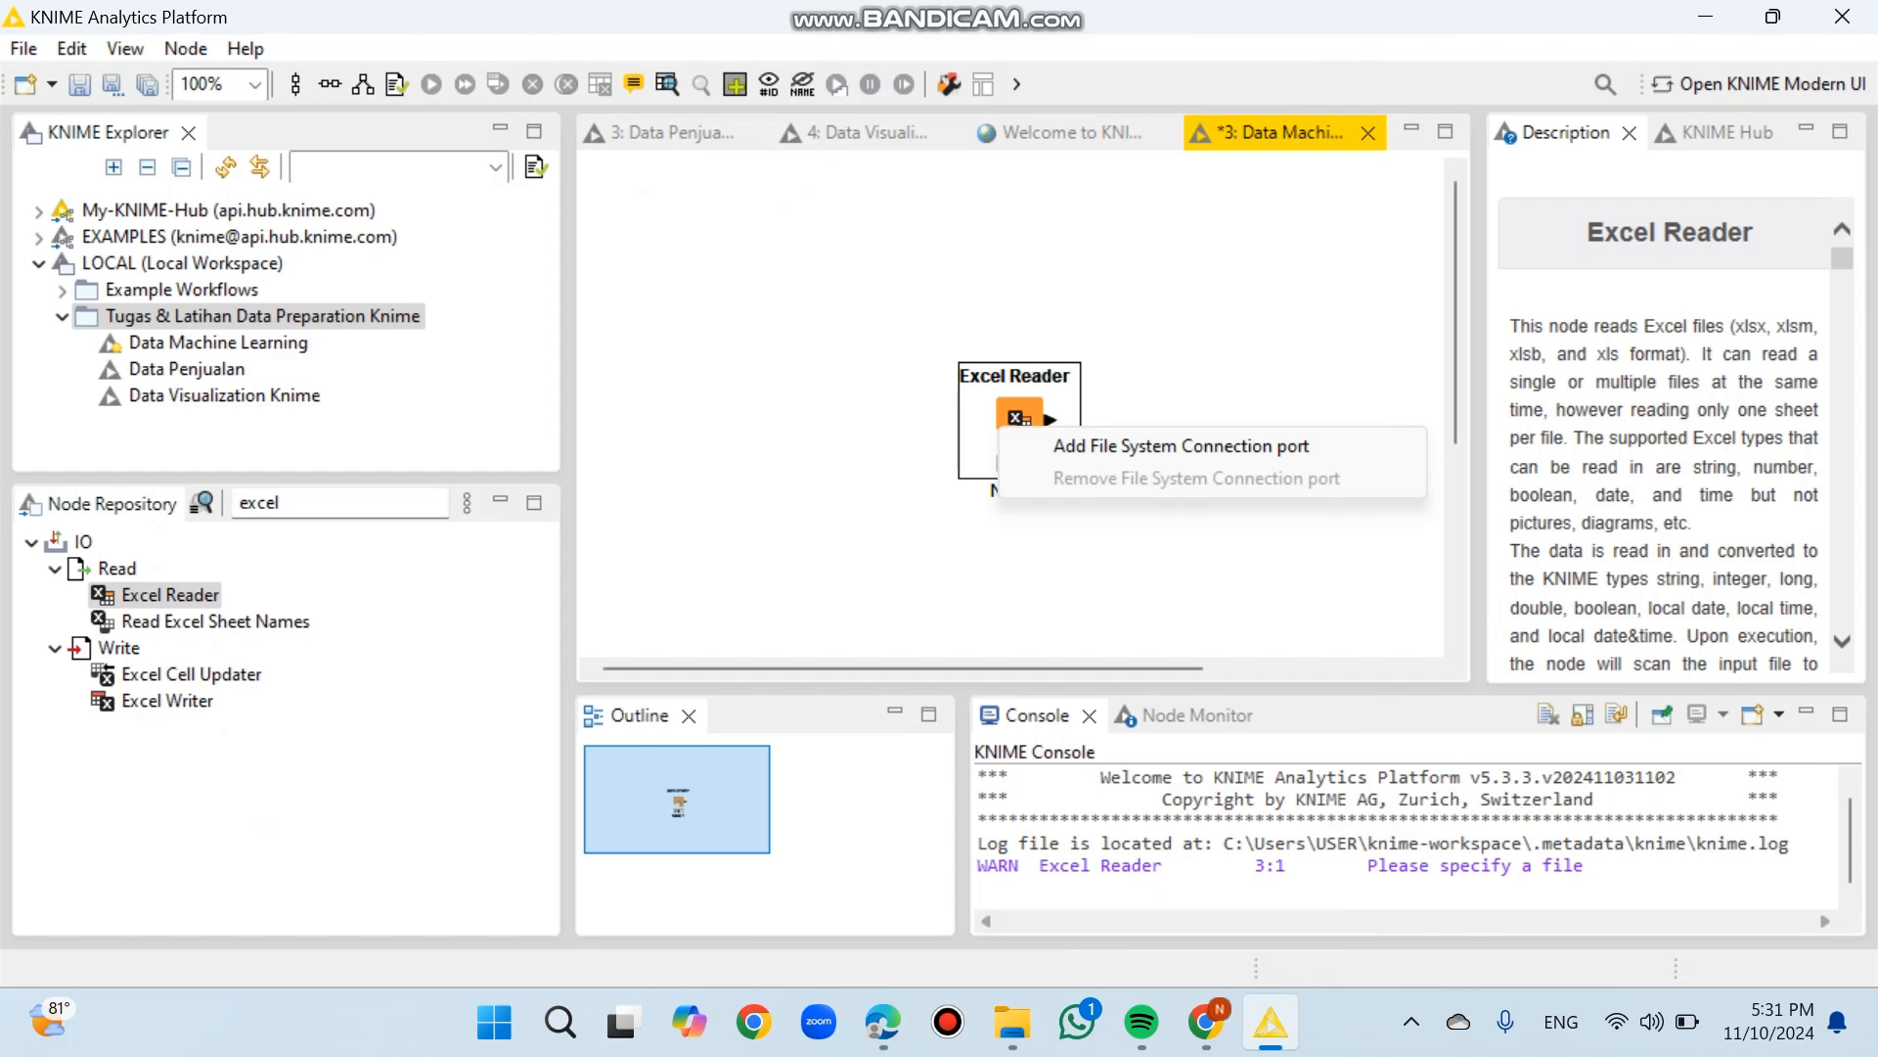
key(Escape)
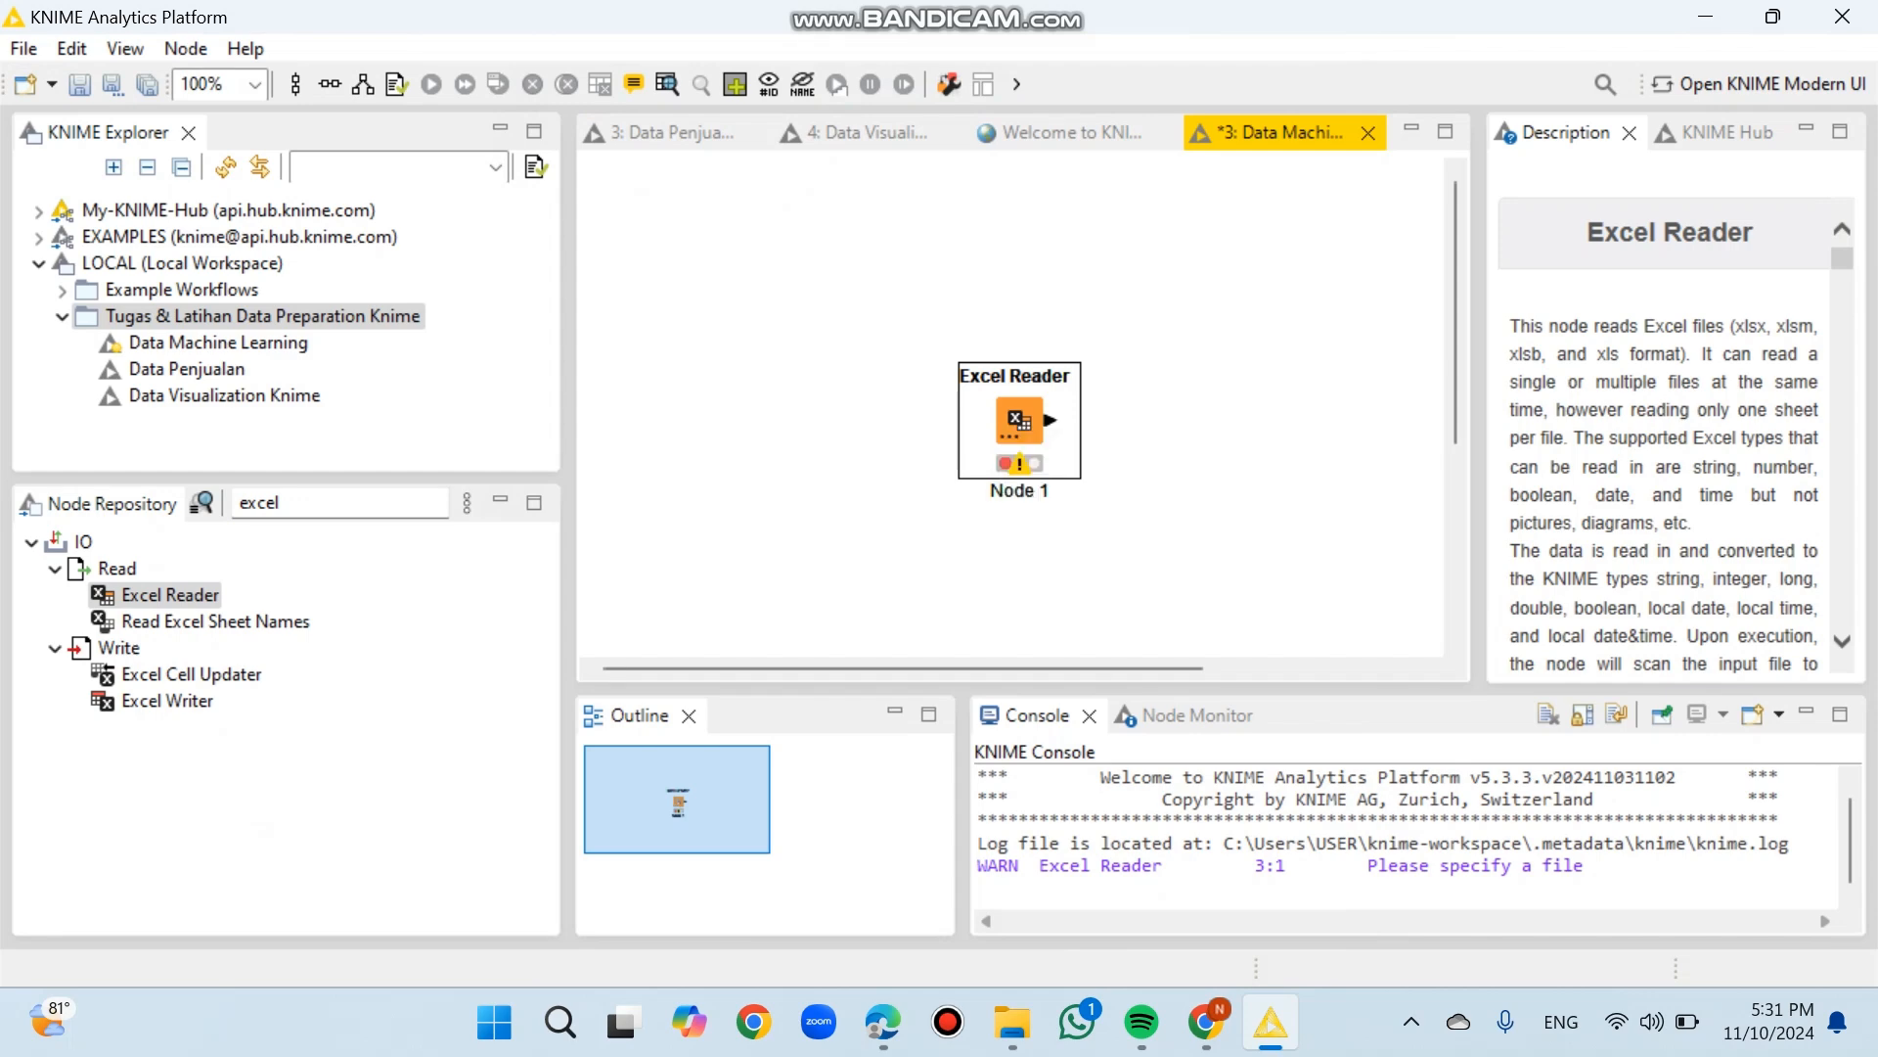
- Configure the Excel Reader to read Dataset-Label Transaksi.xlsx from the Downloads folder on the local file system
right_click(1029, 421)
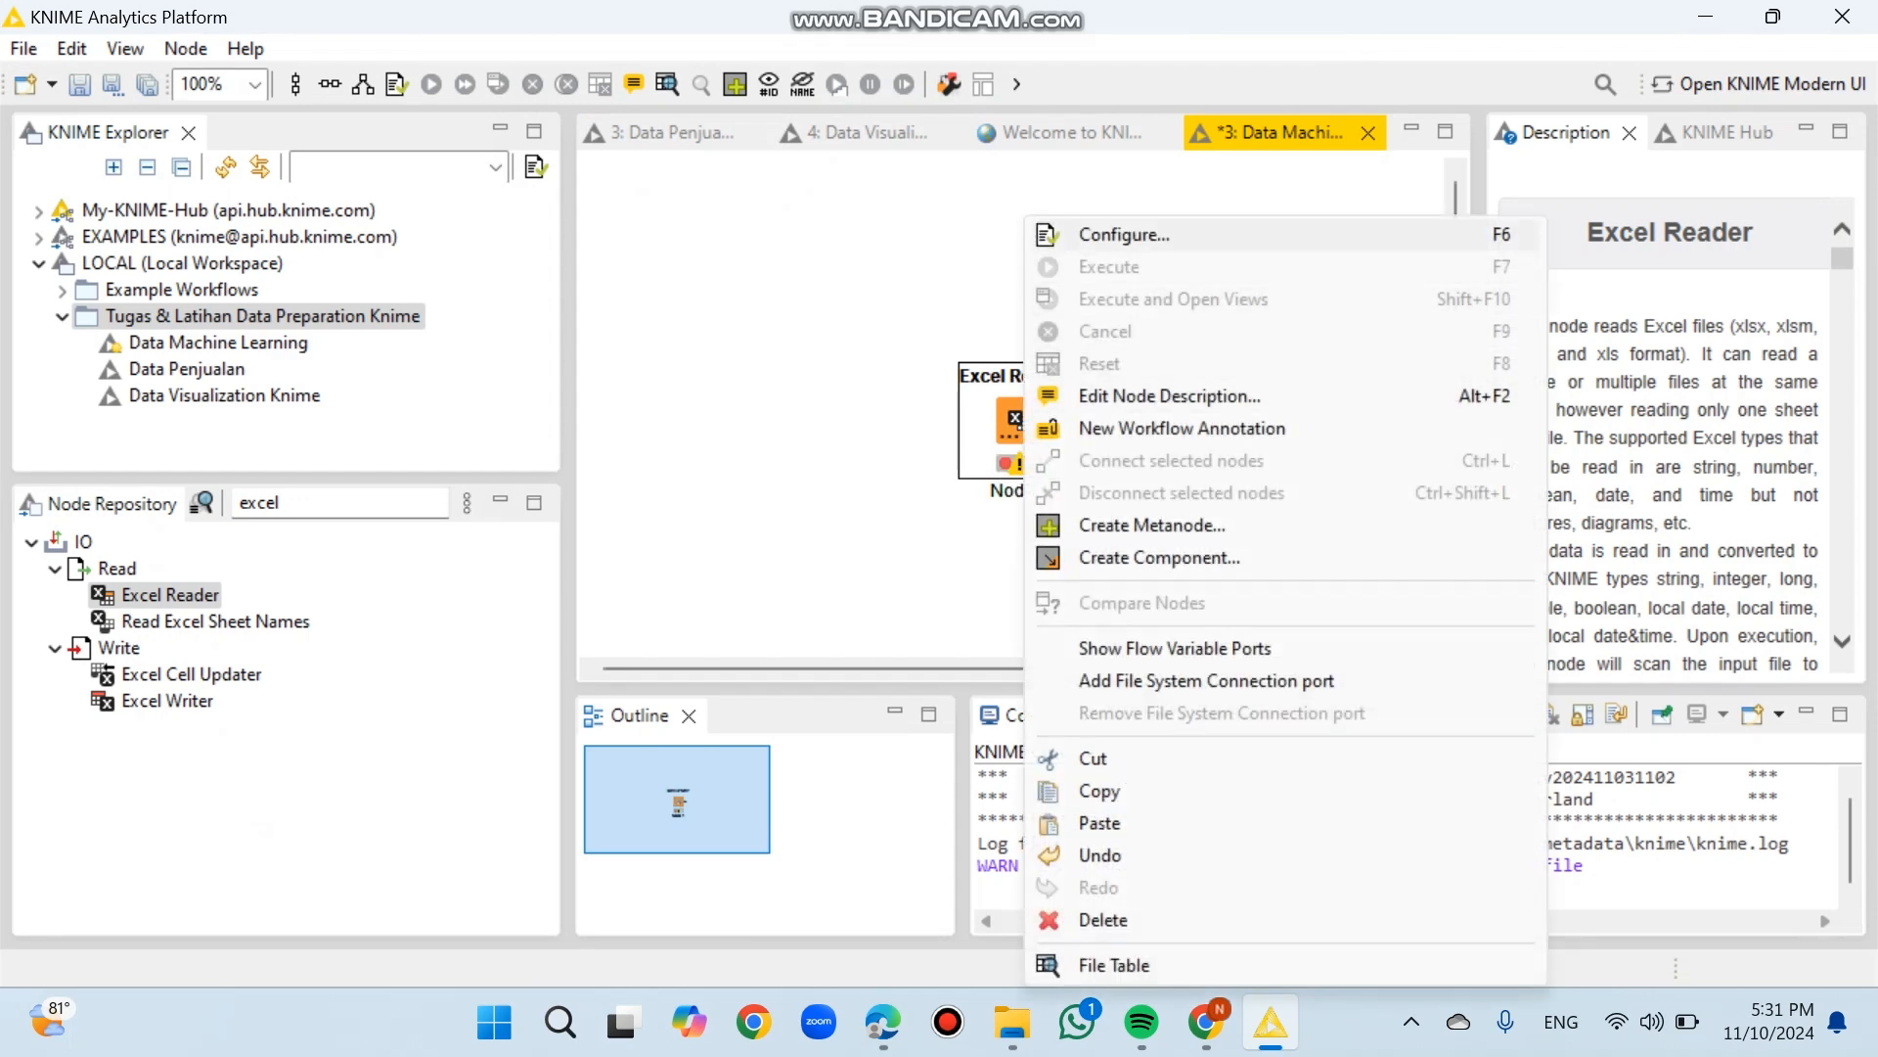
click(1096, 235)
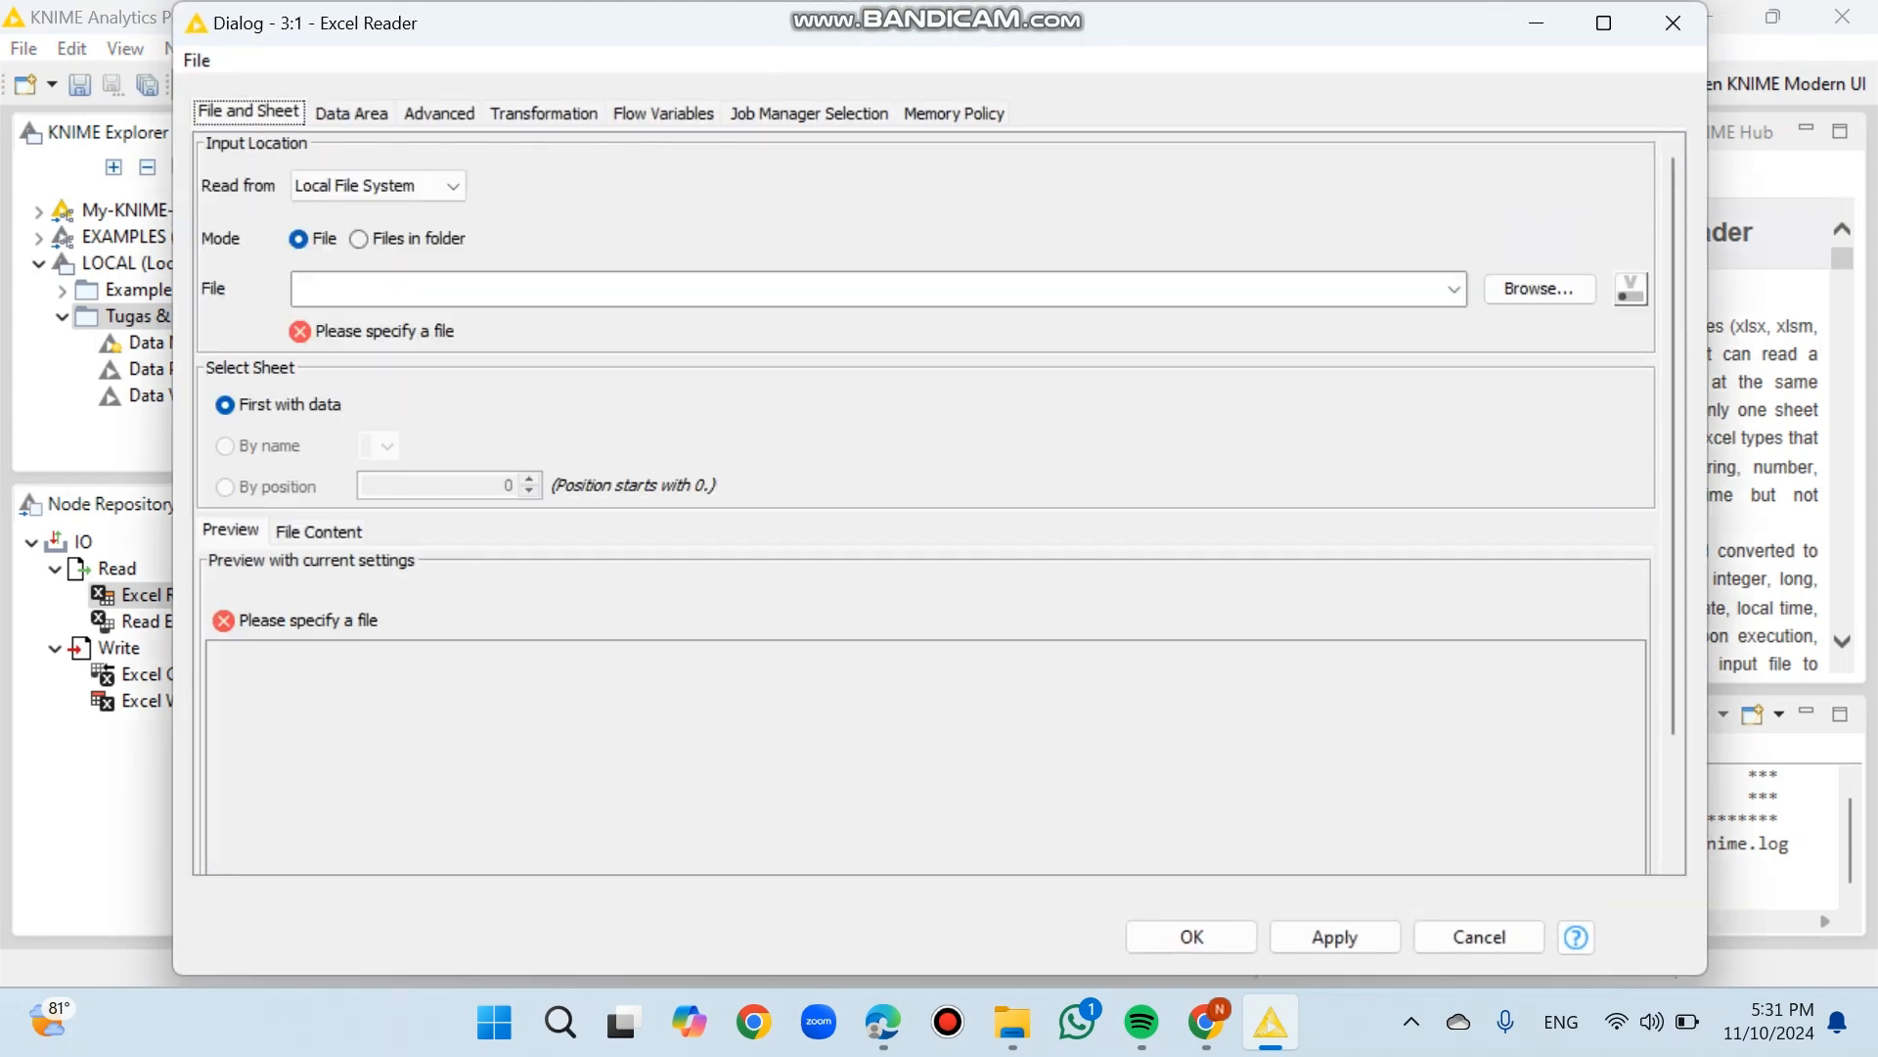
click(1539, 289)
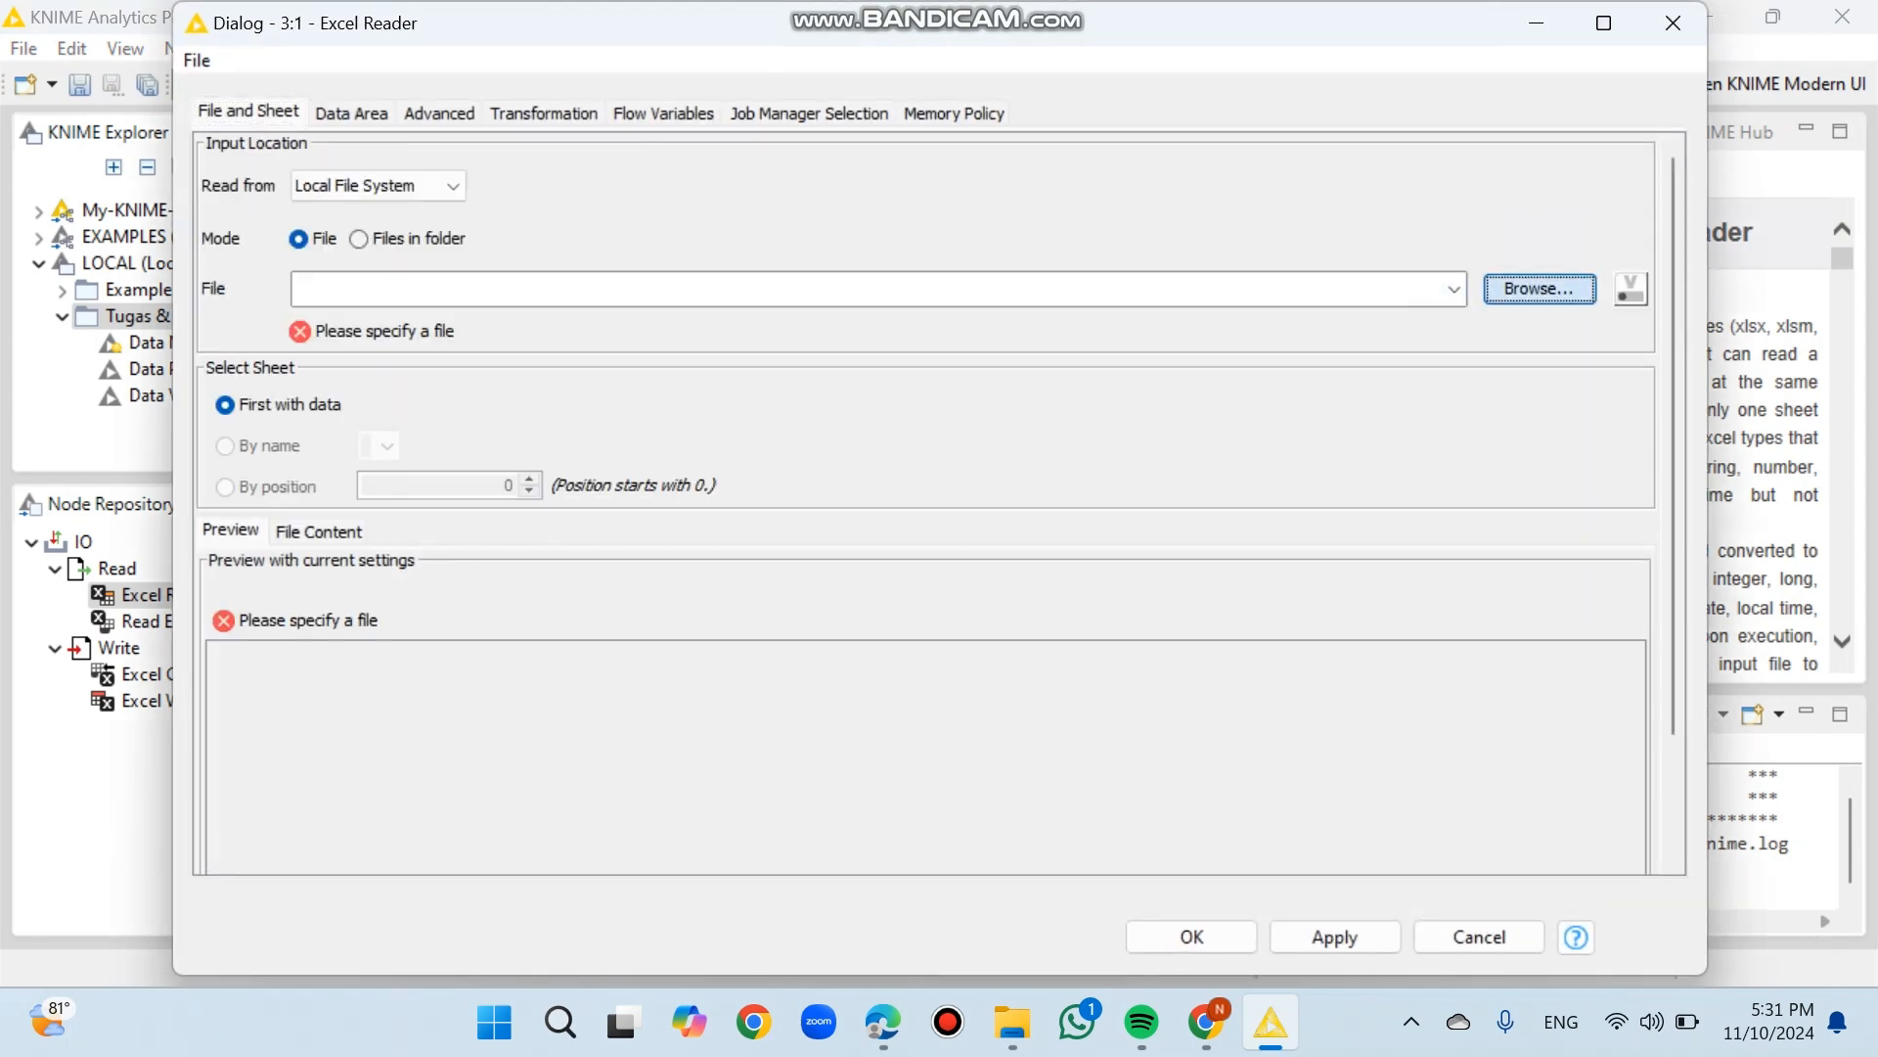
click(597, 452)
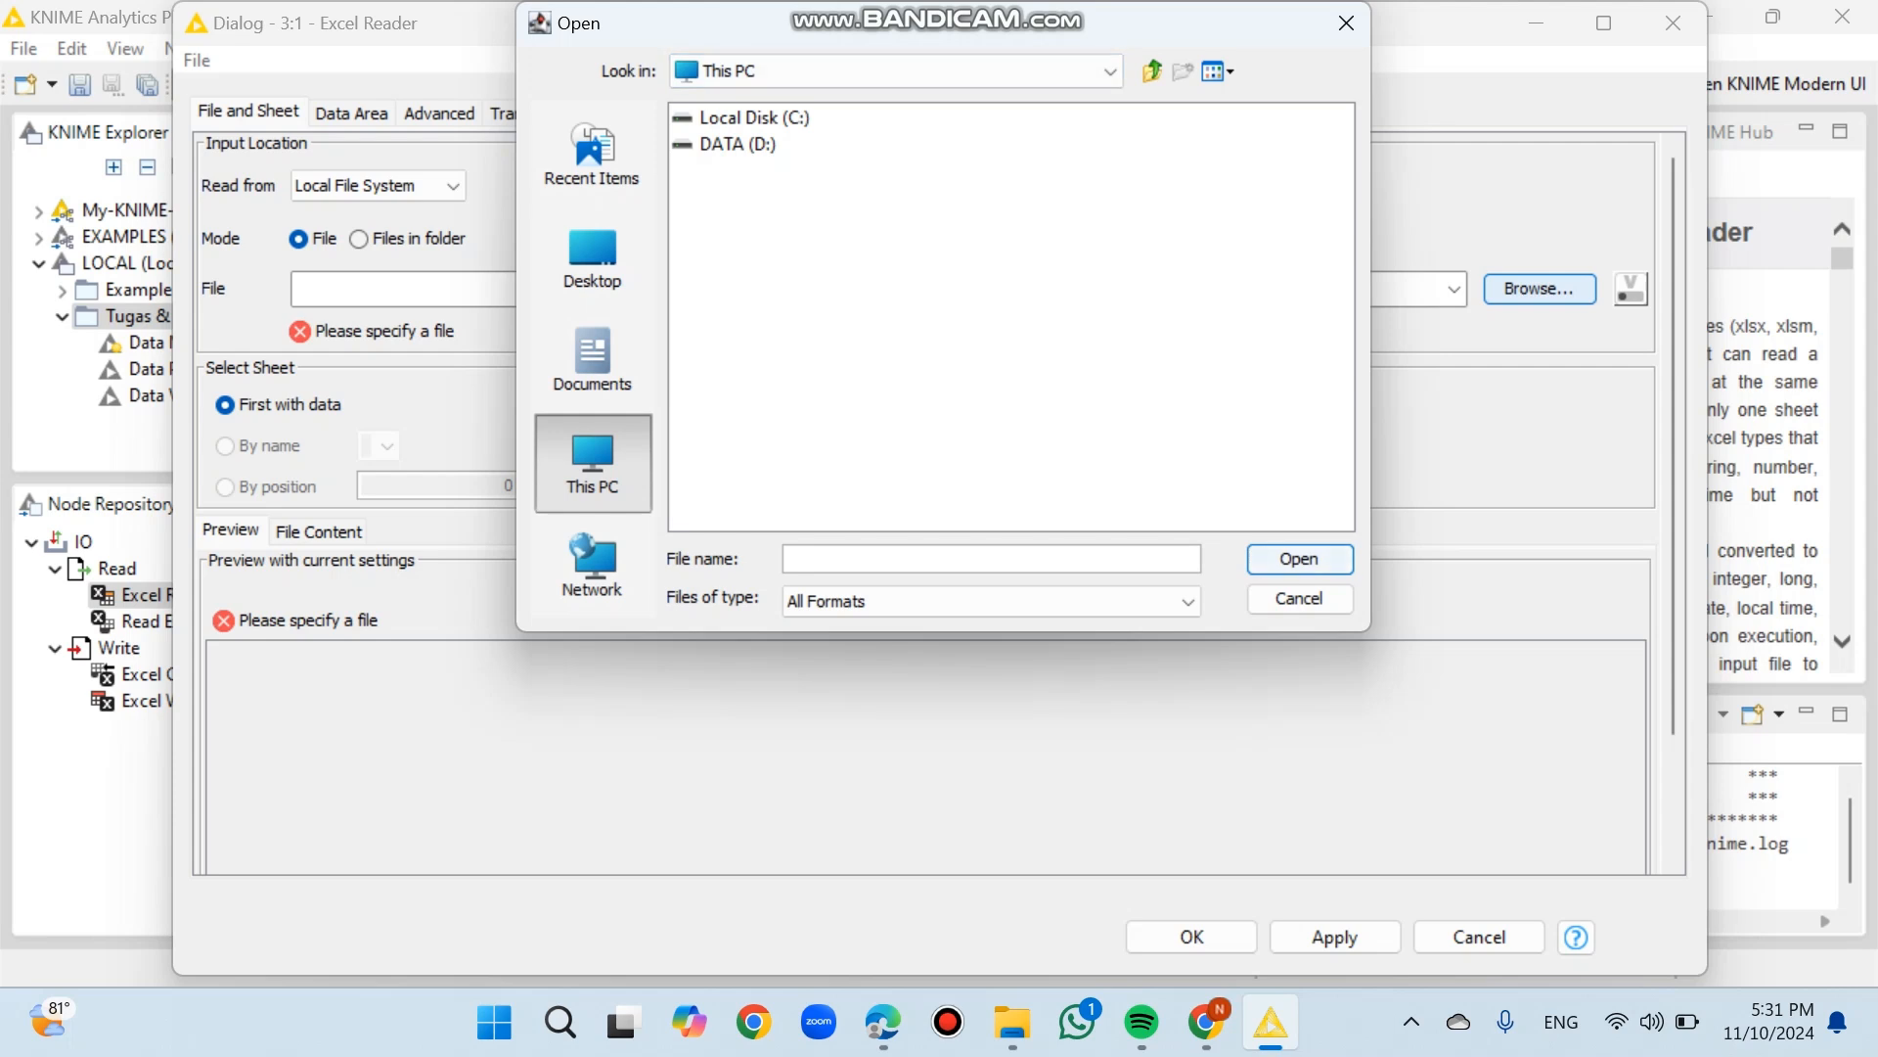
double_click(755, 117)
double_click(724, 355)
double_click(719, 196)
double_click(742, 462)
scroll(1011, 303, right, 5)
double_click(790, 330)
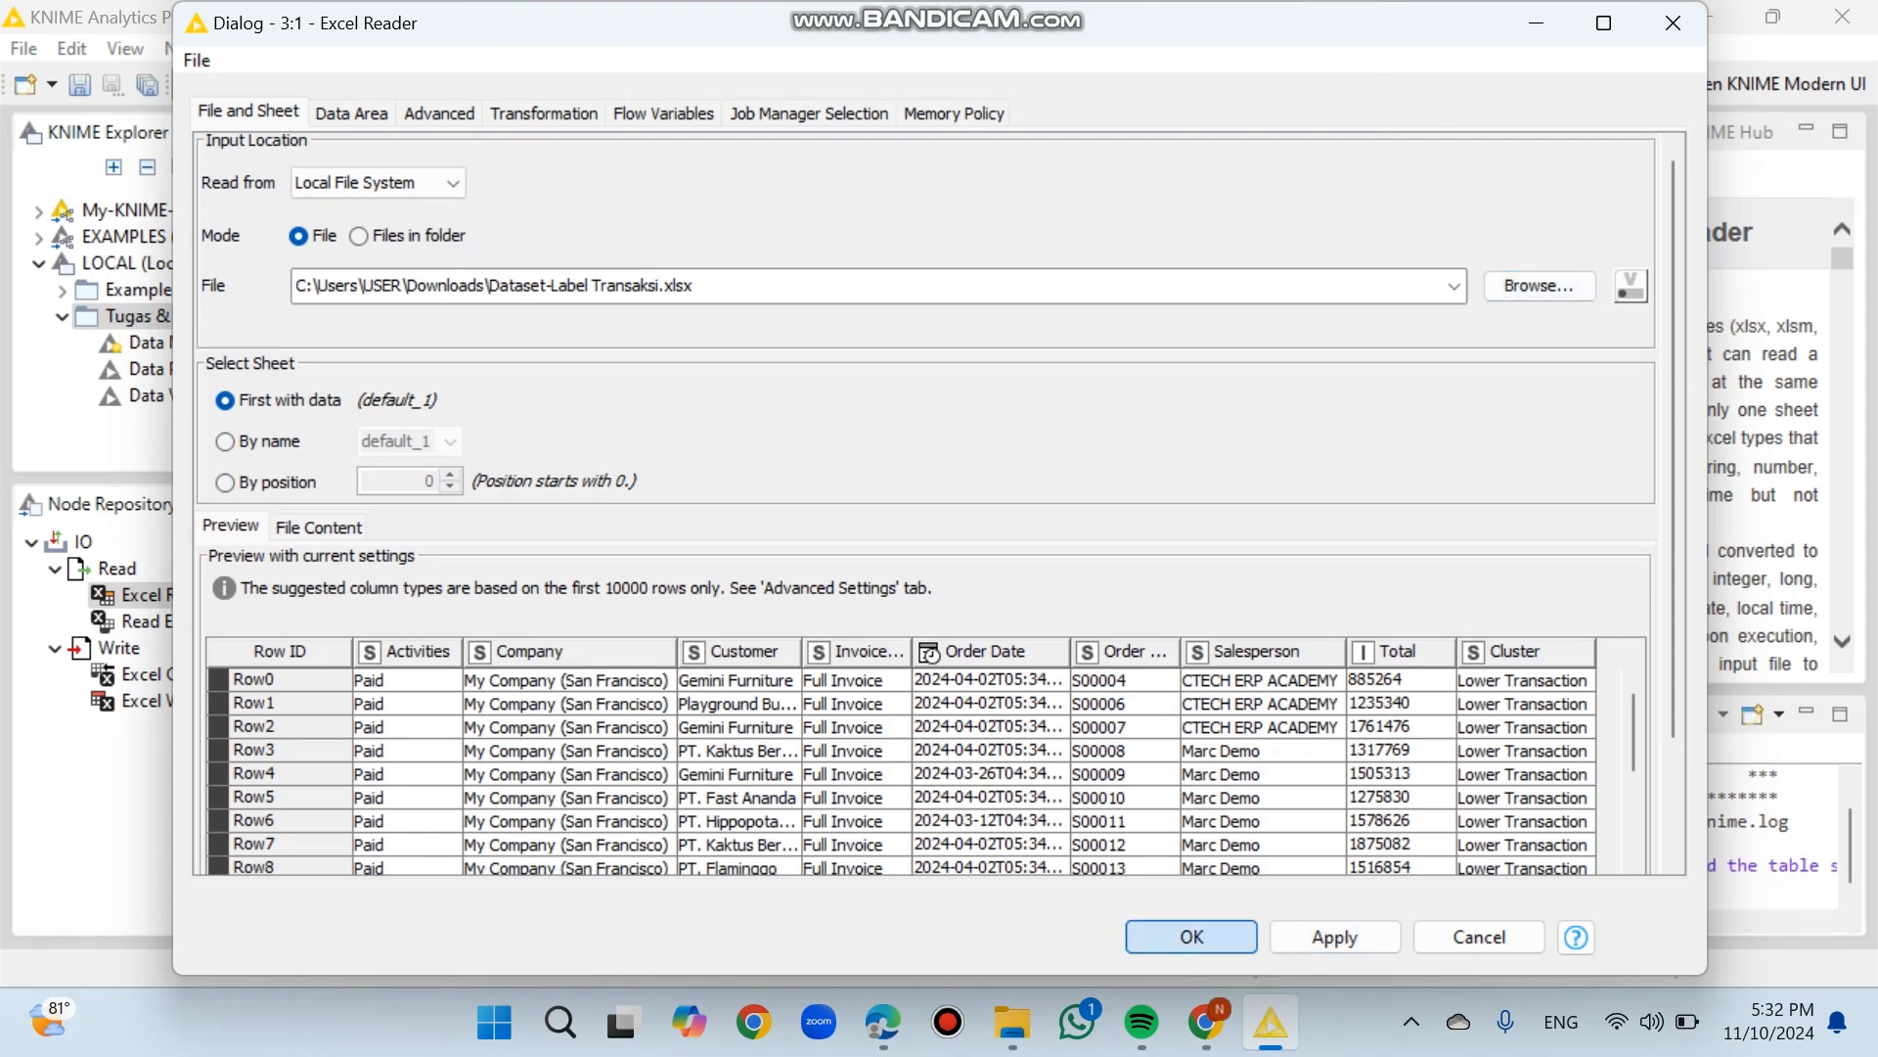
click(1192, 937)
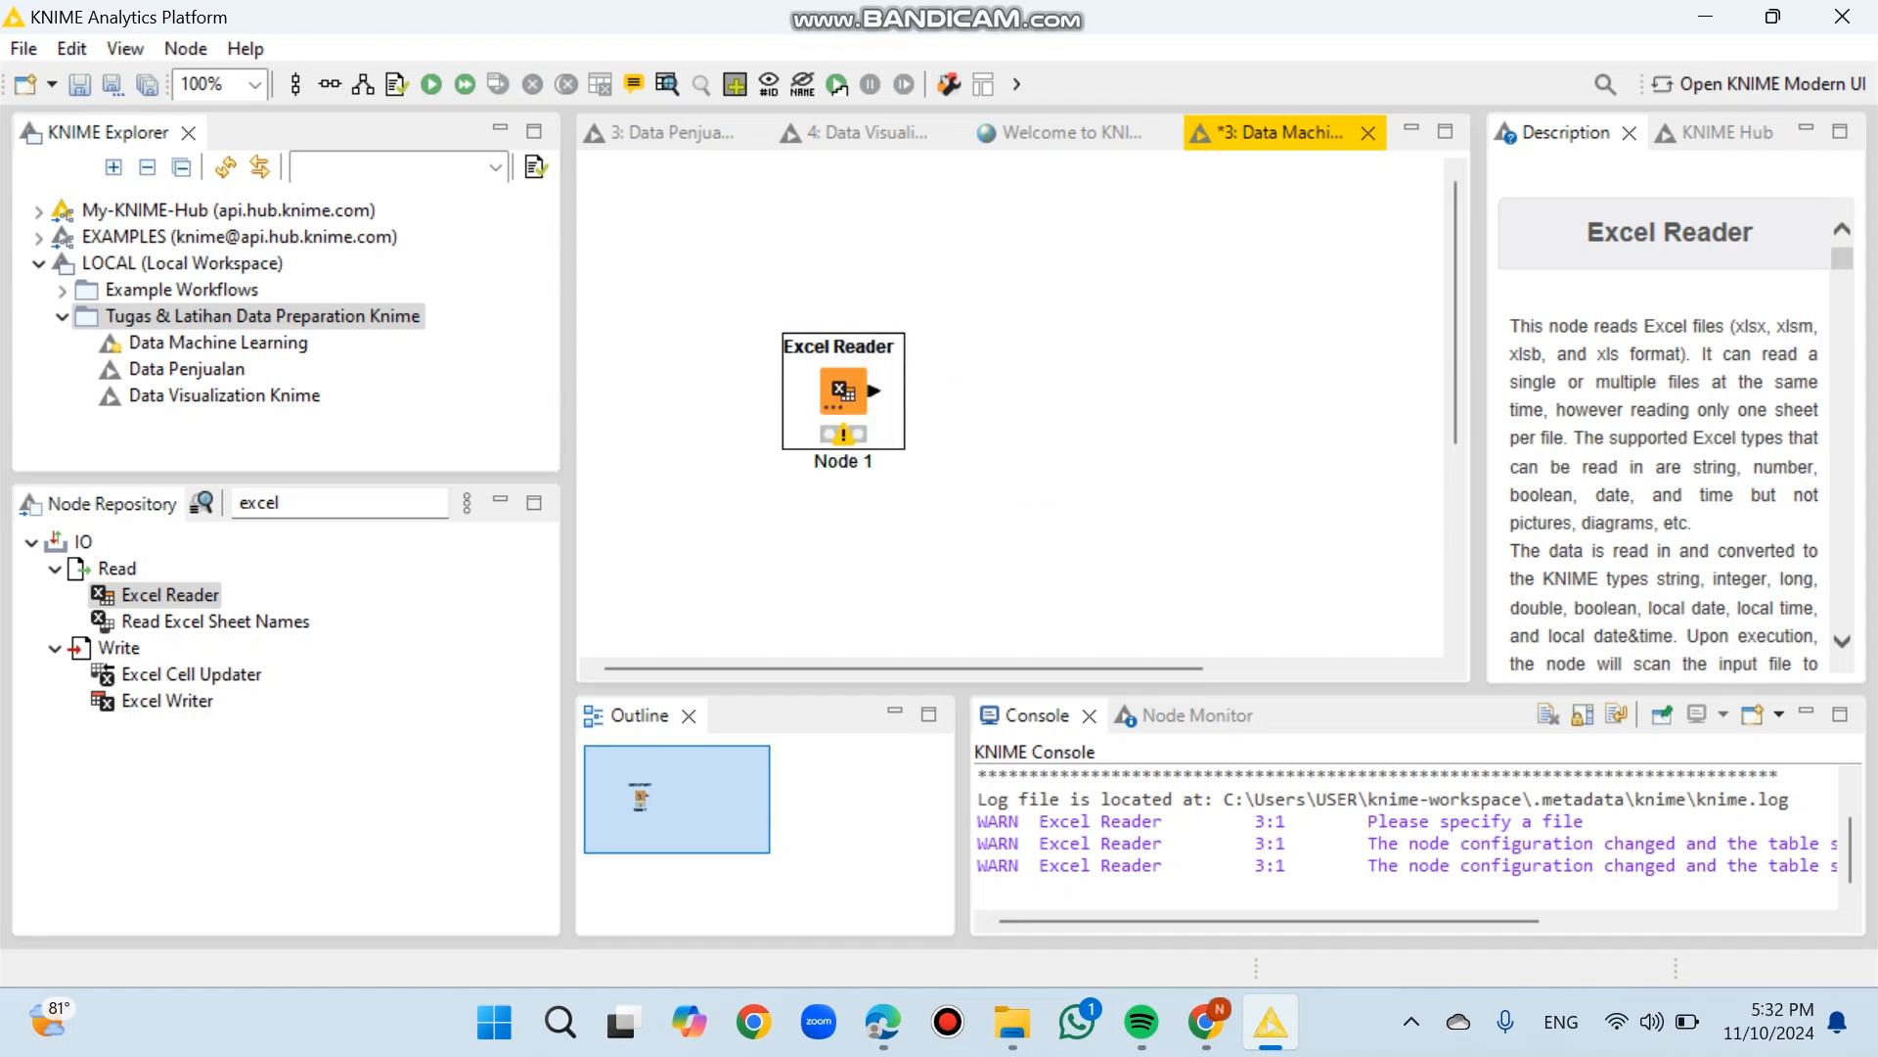
- Execute the Excel Reader node and look through its output table
key(ctrl+equal)
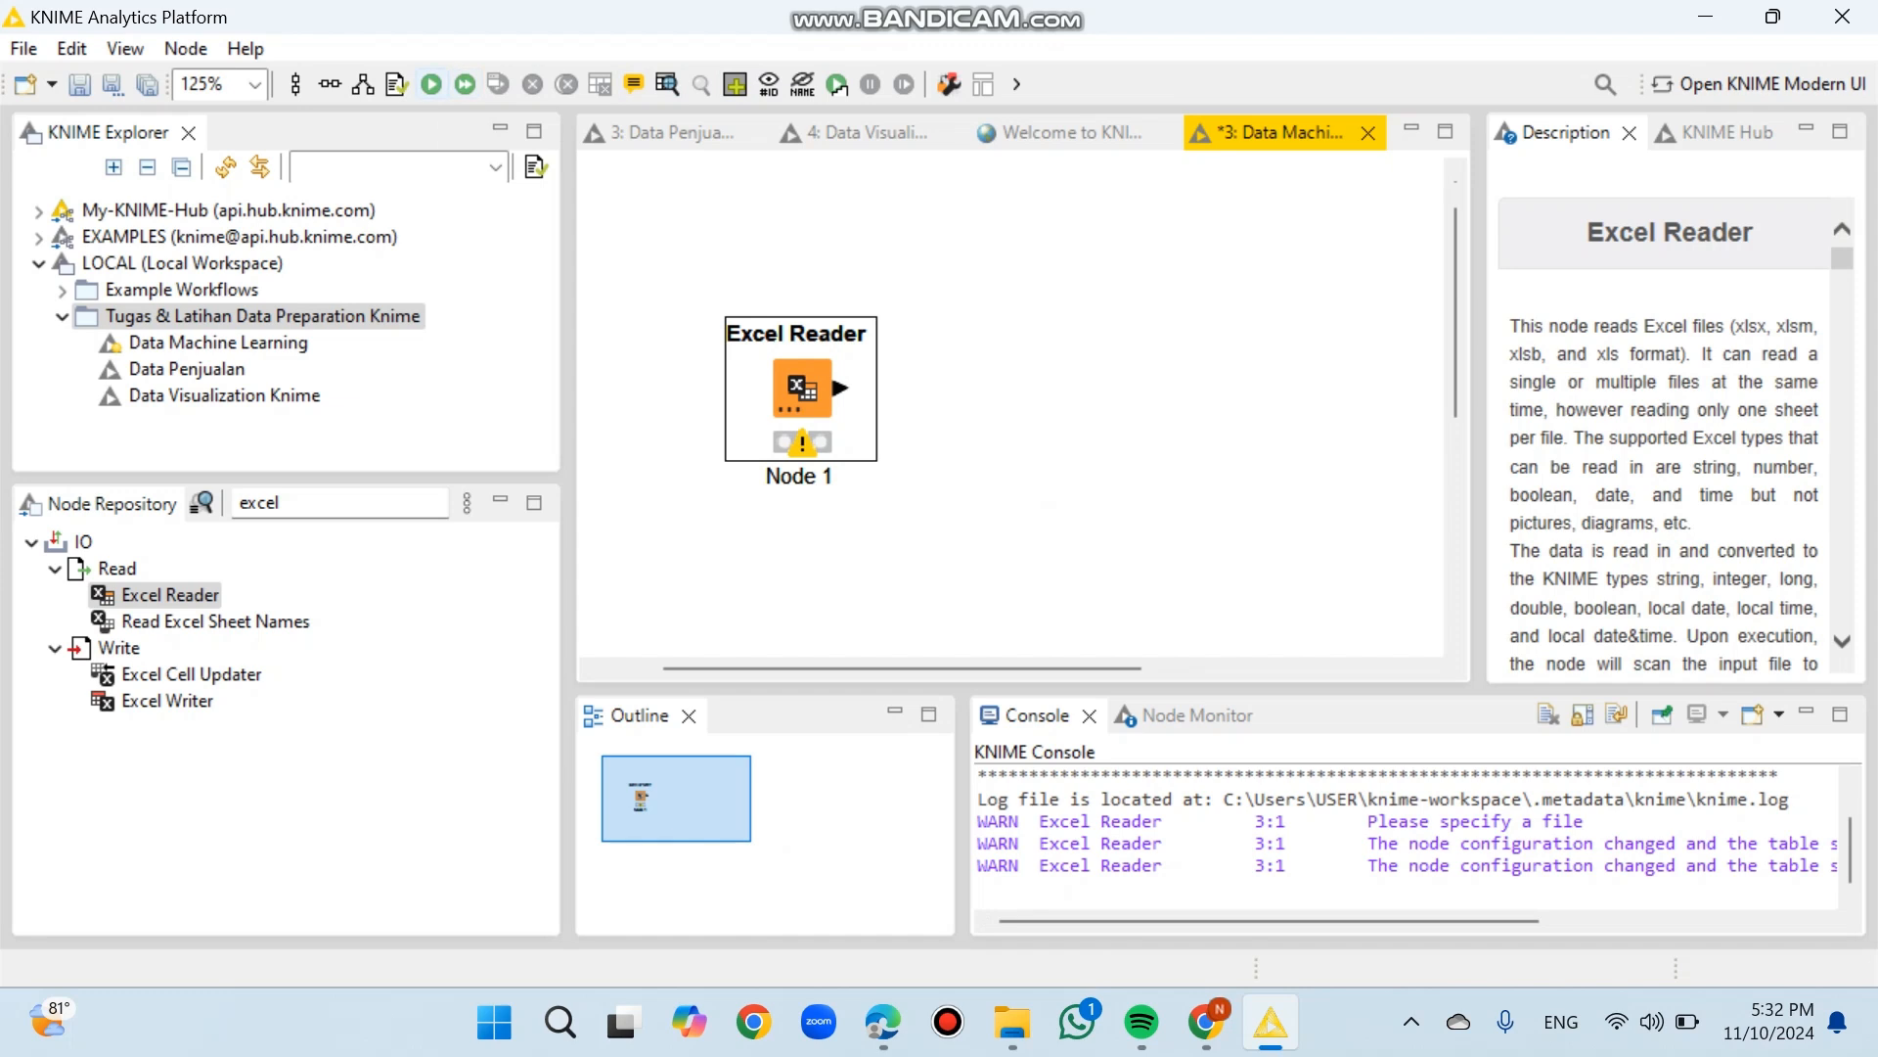
click(431, 85)
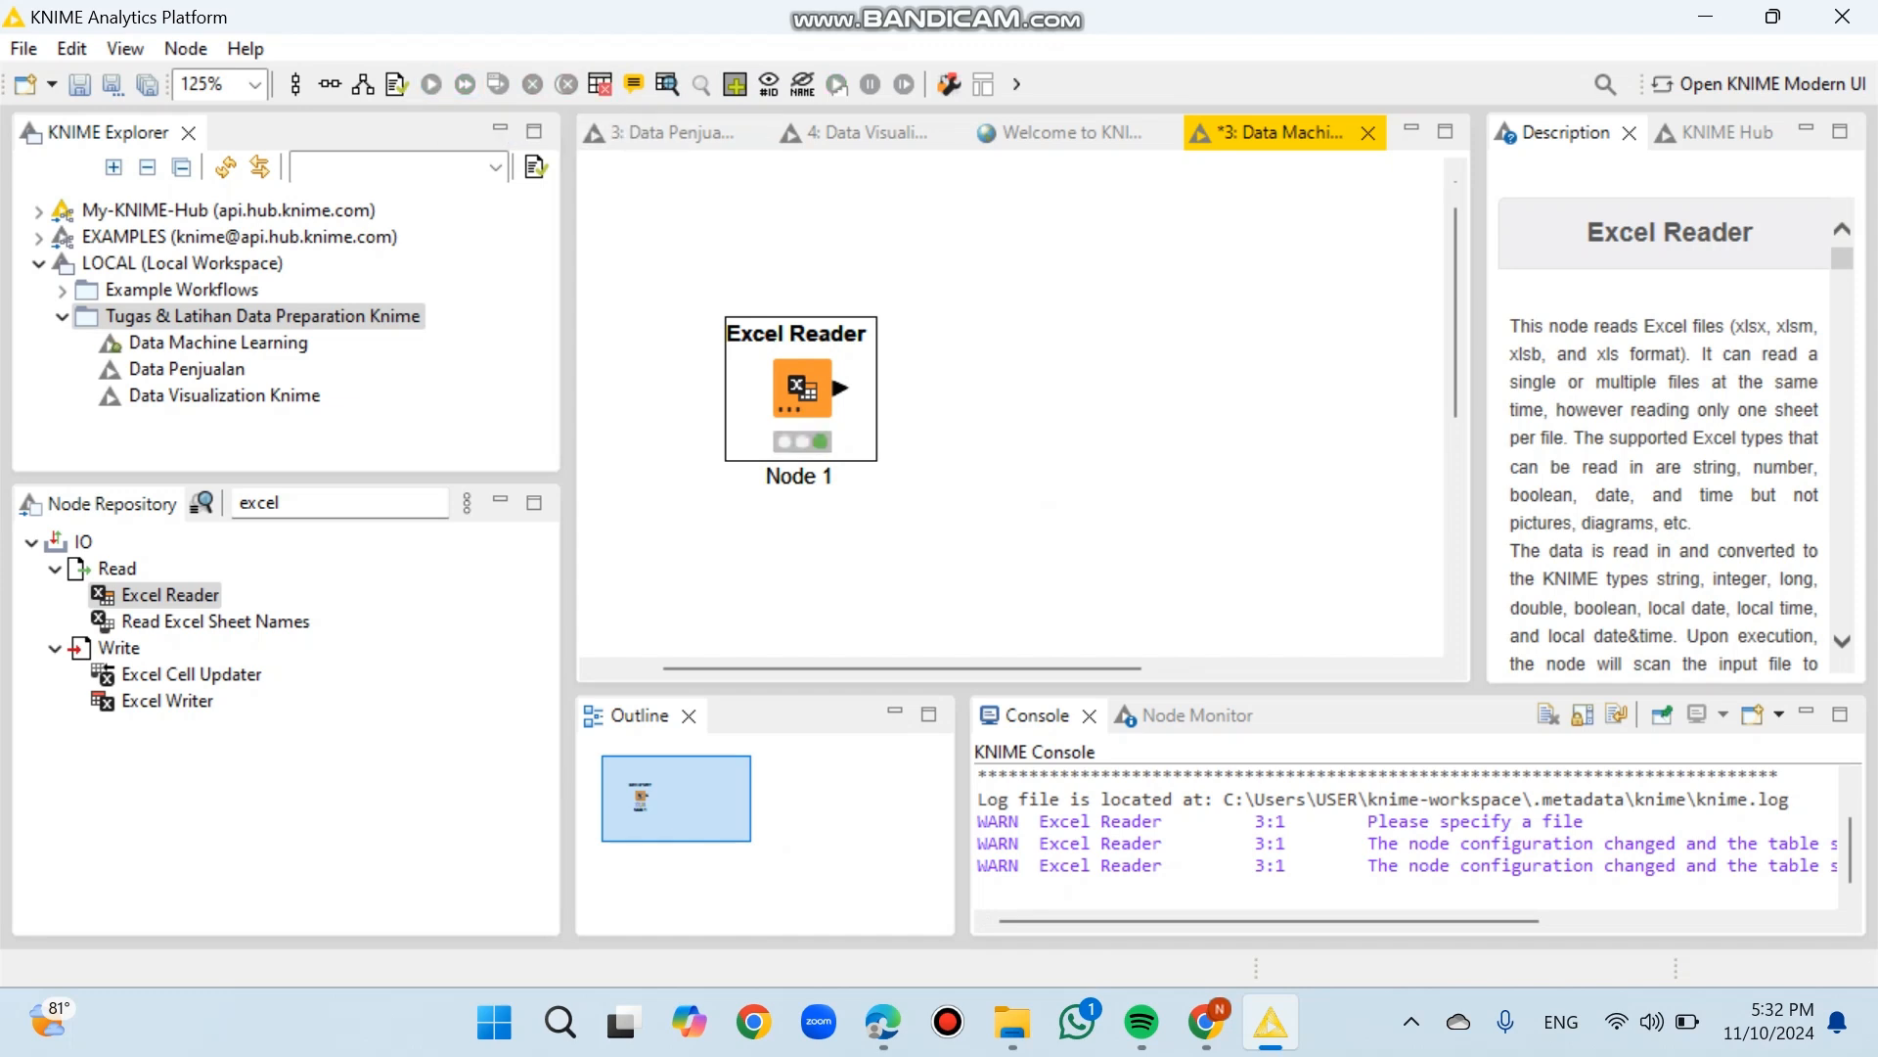
click(599, 85)
scroll(710, 557, down, 4)
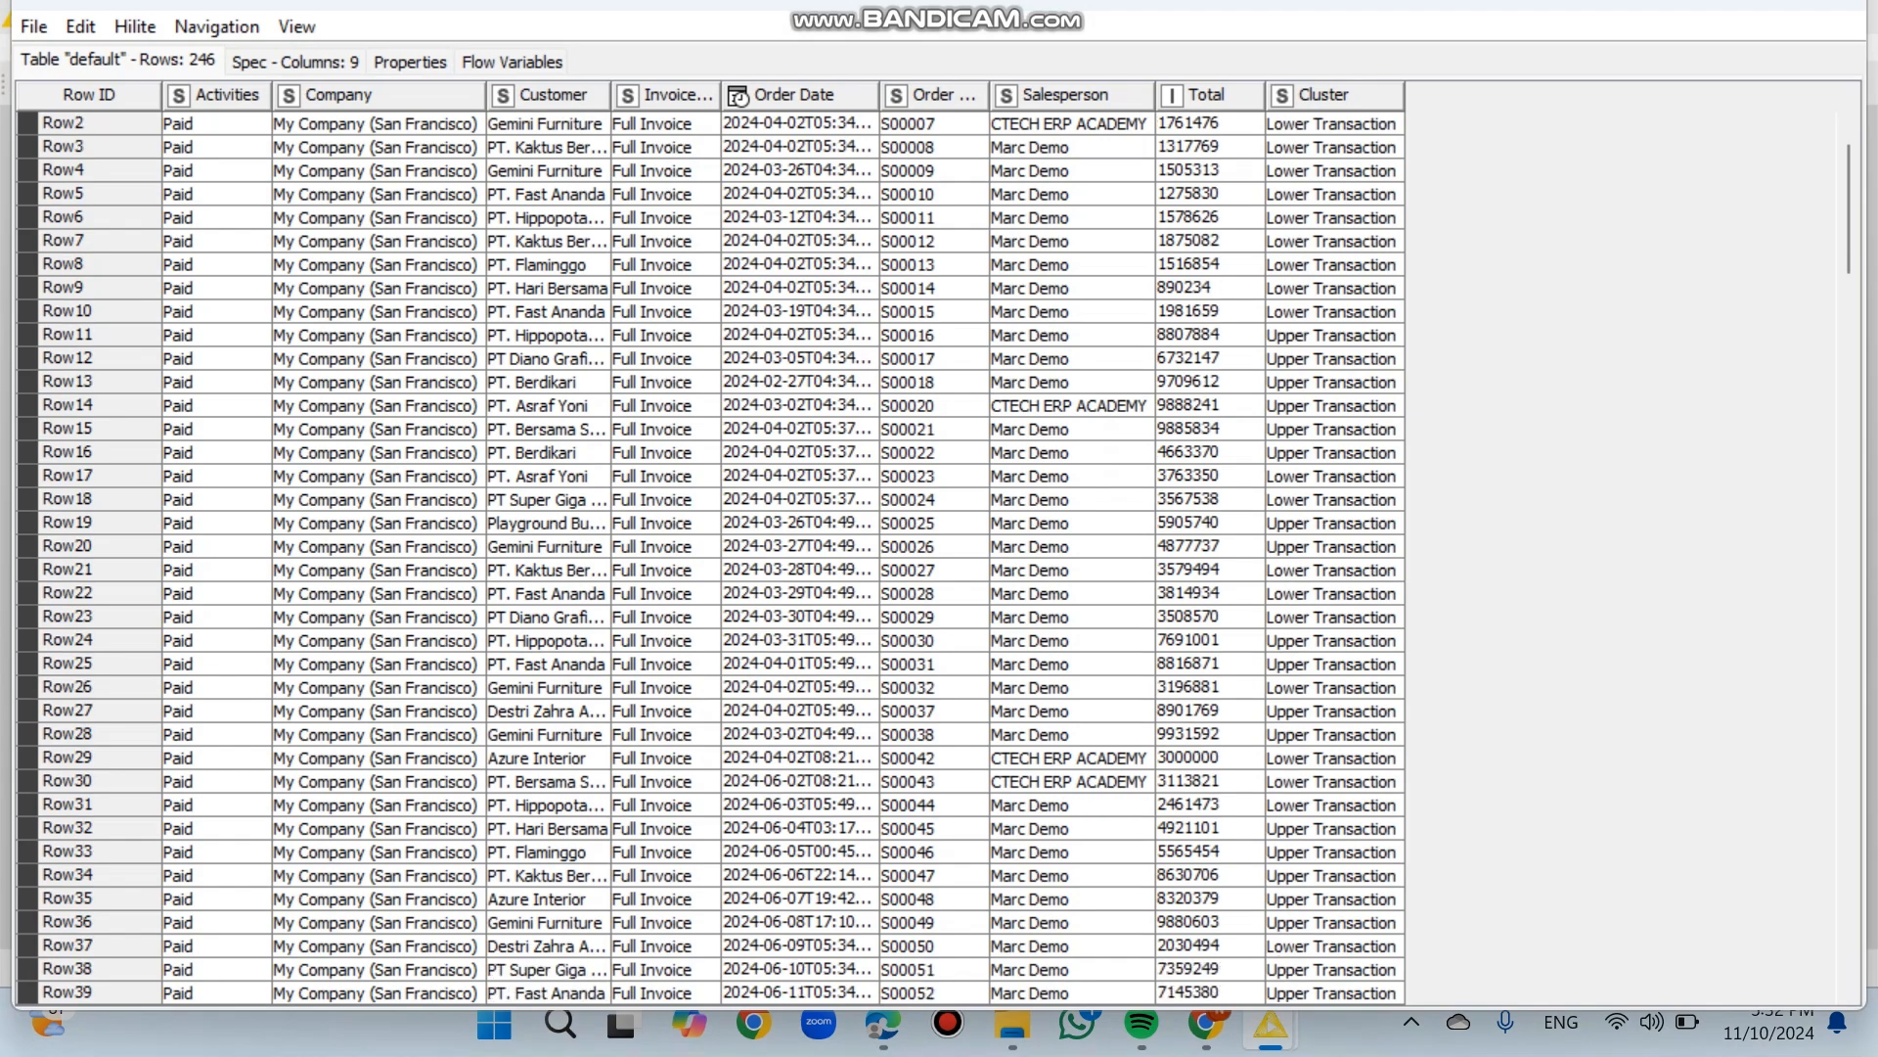
scroll(710, 557, up, 4)
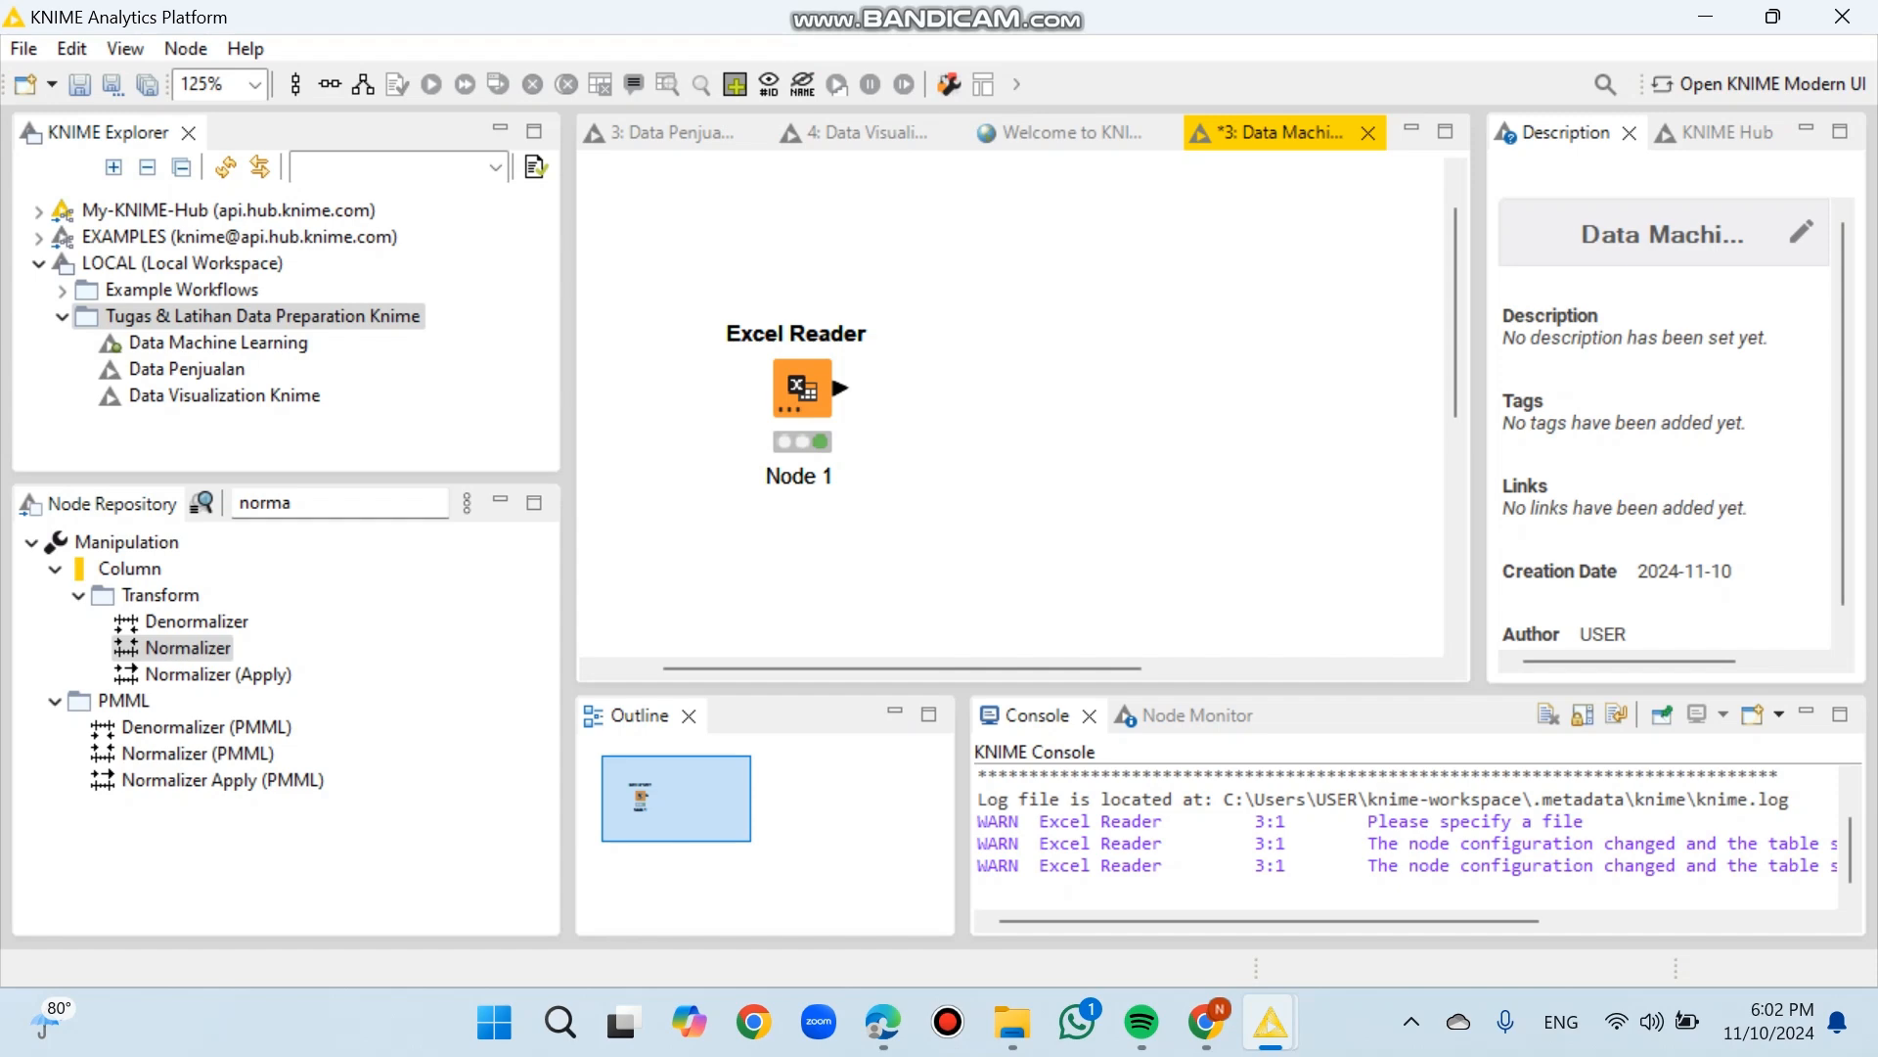
- Reopen the Excel Reader's file table to examine its columns, and close it
click(802, 388)
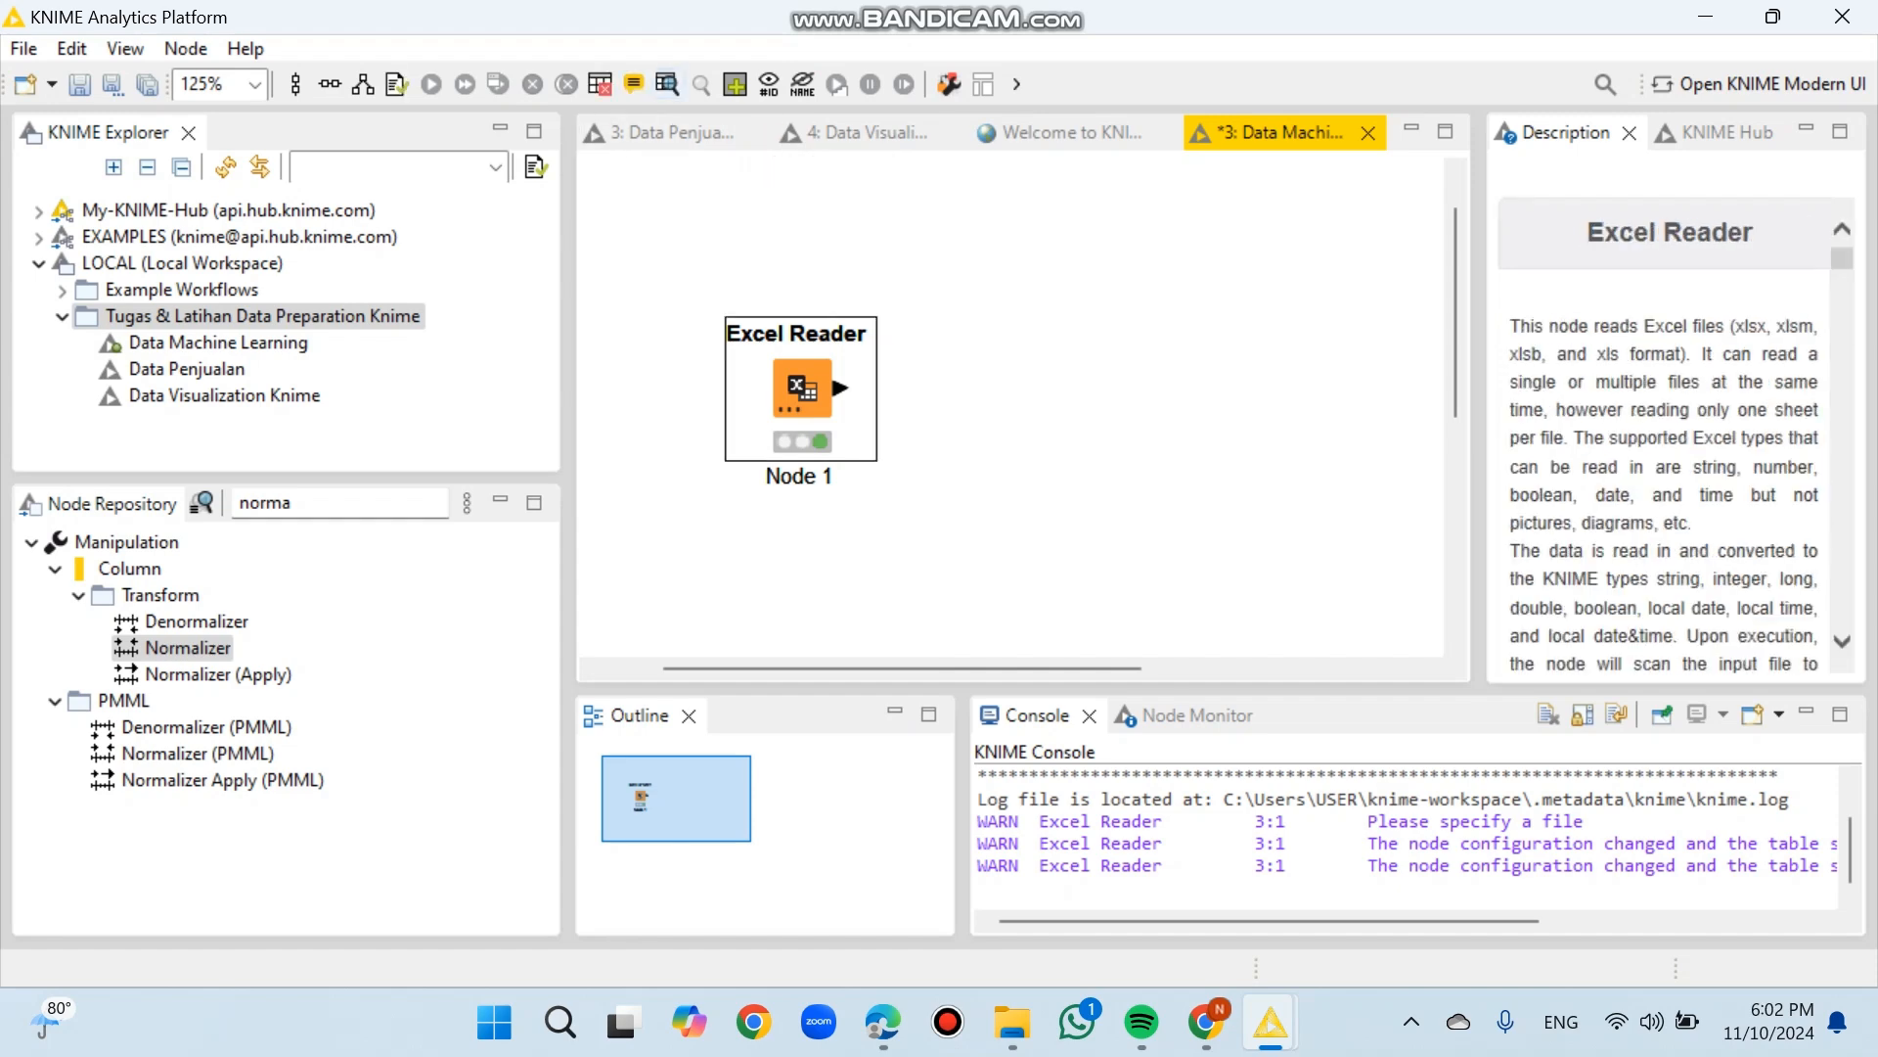
click(667, 83)
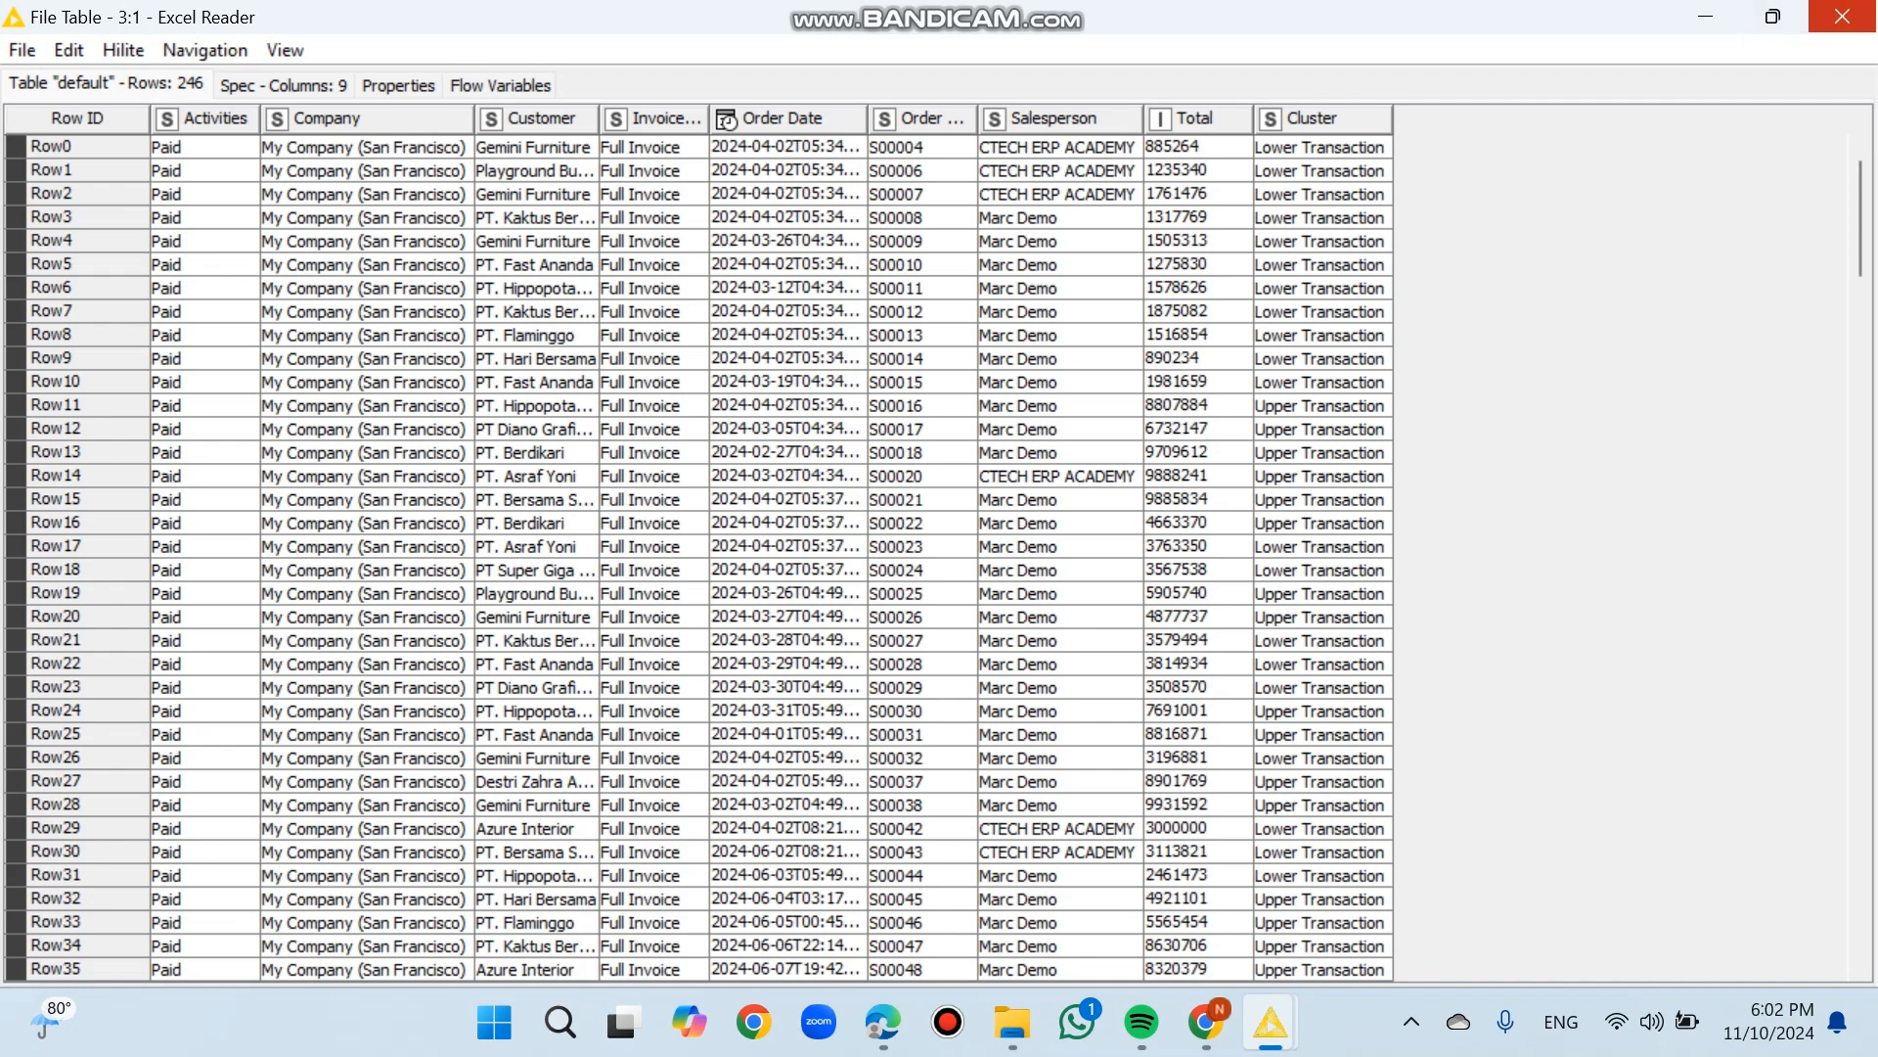
click(1842, 17)
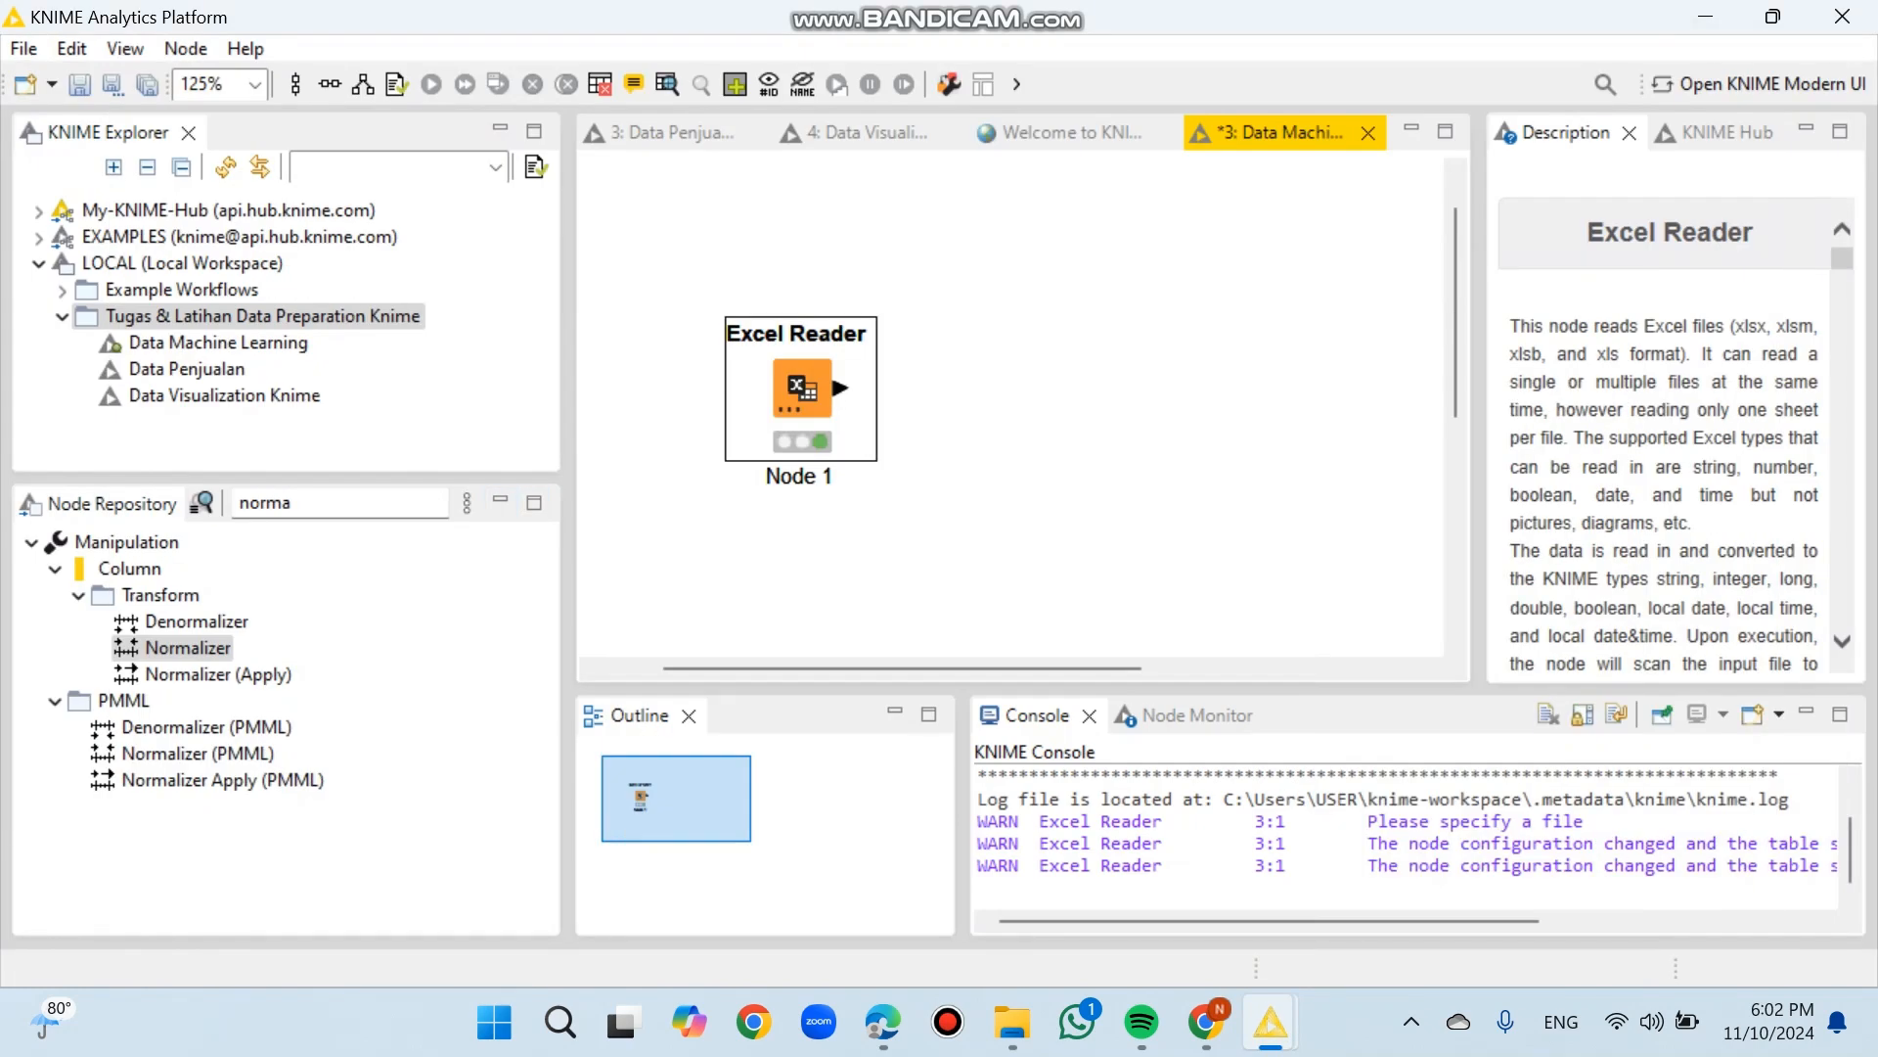
- Add a Normalizer node beside the Excel Reader and connect the reader's output to its input
click(338, 503)
click(187, 648)
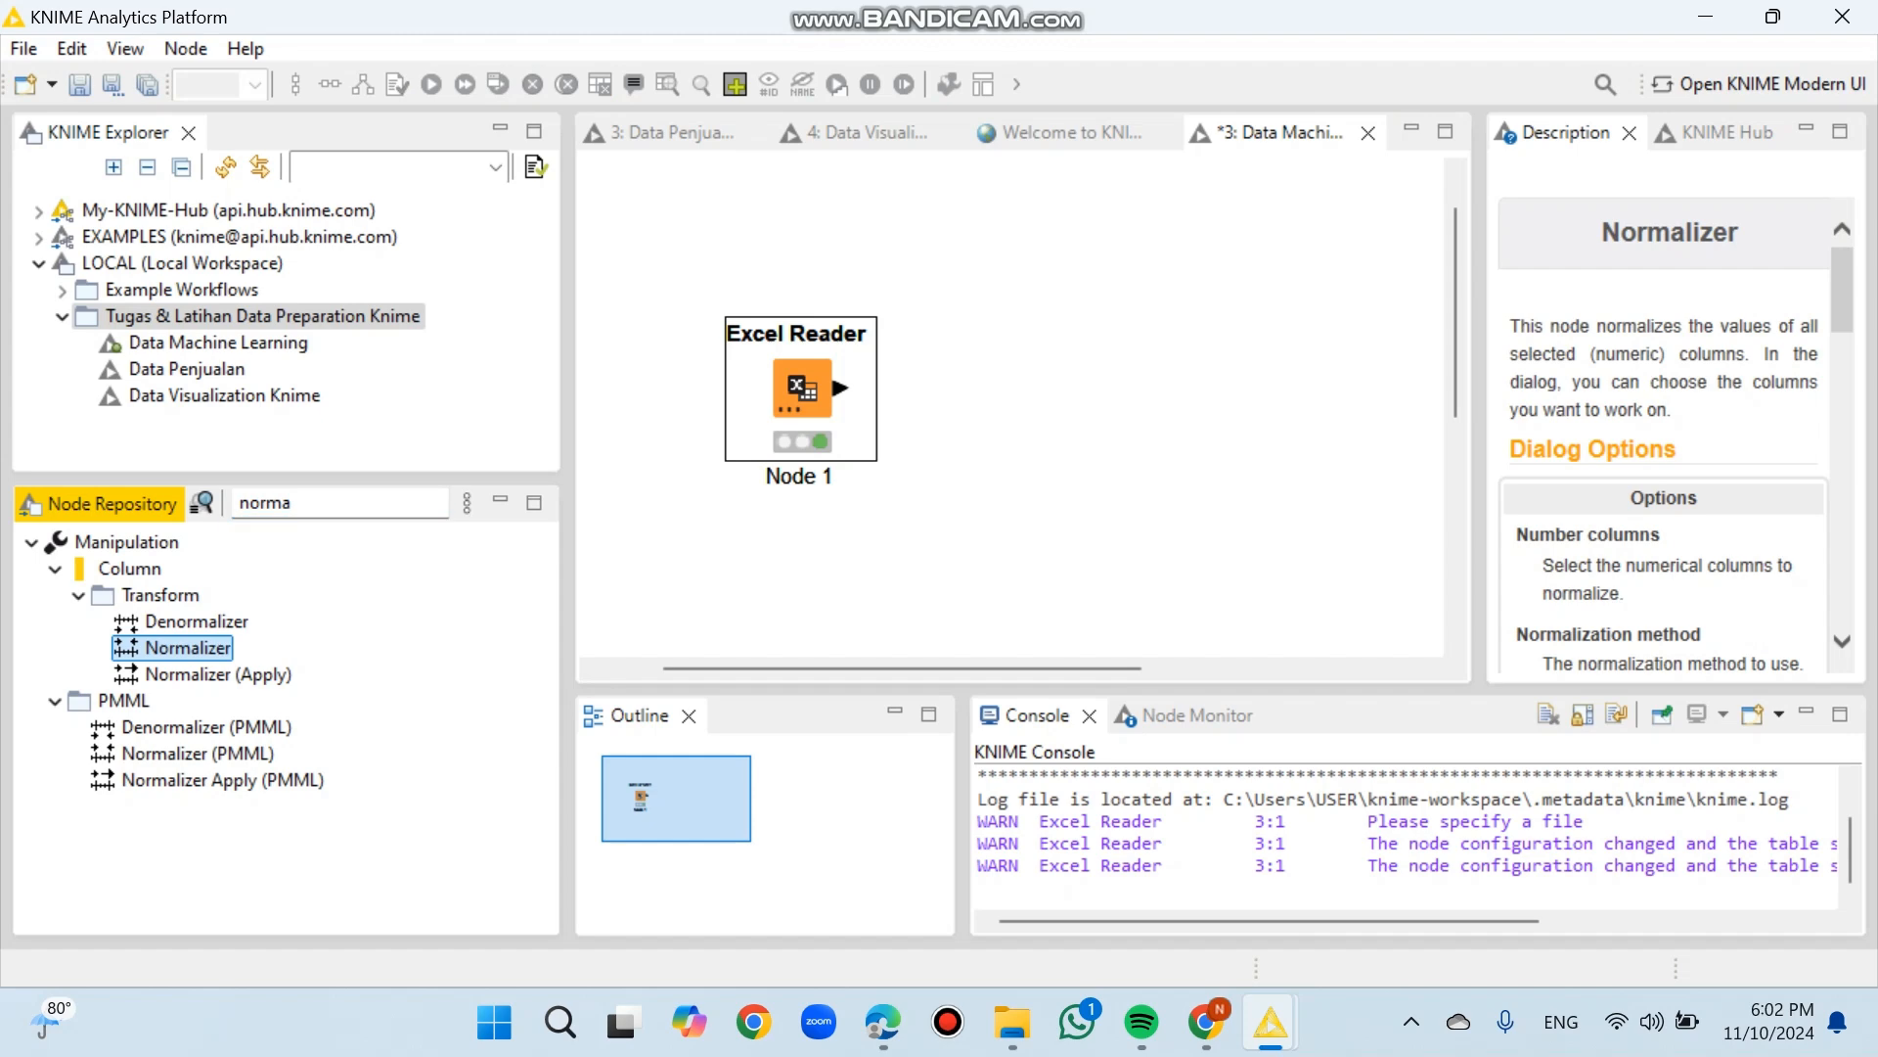
drag(187, 647, 1022, 391)
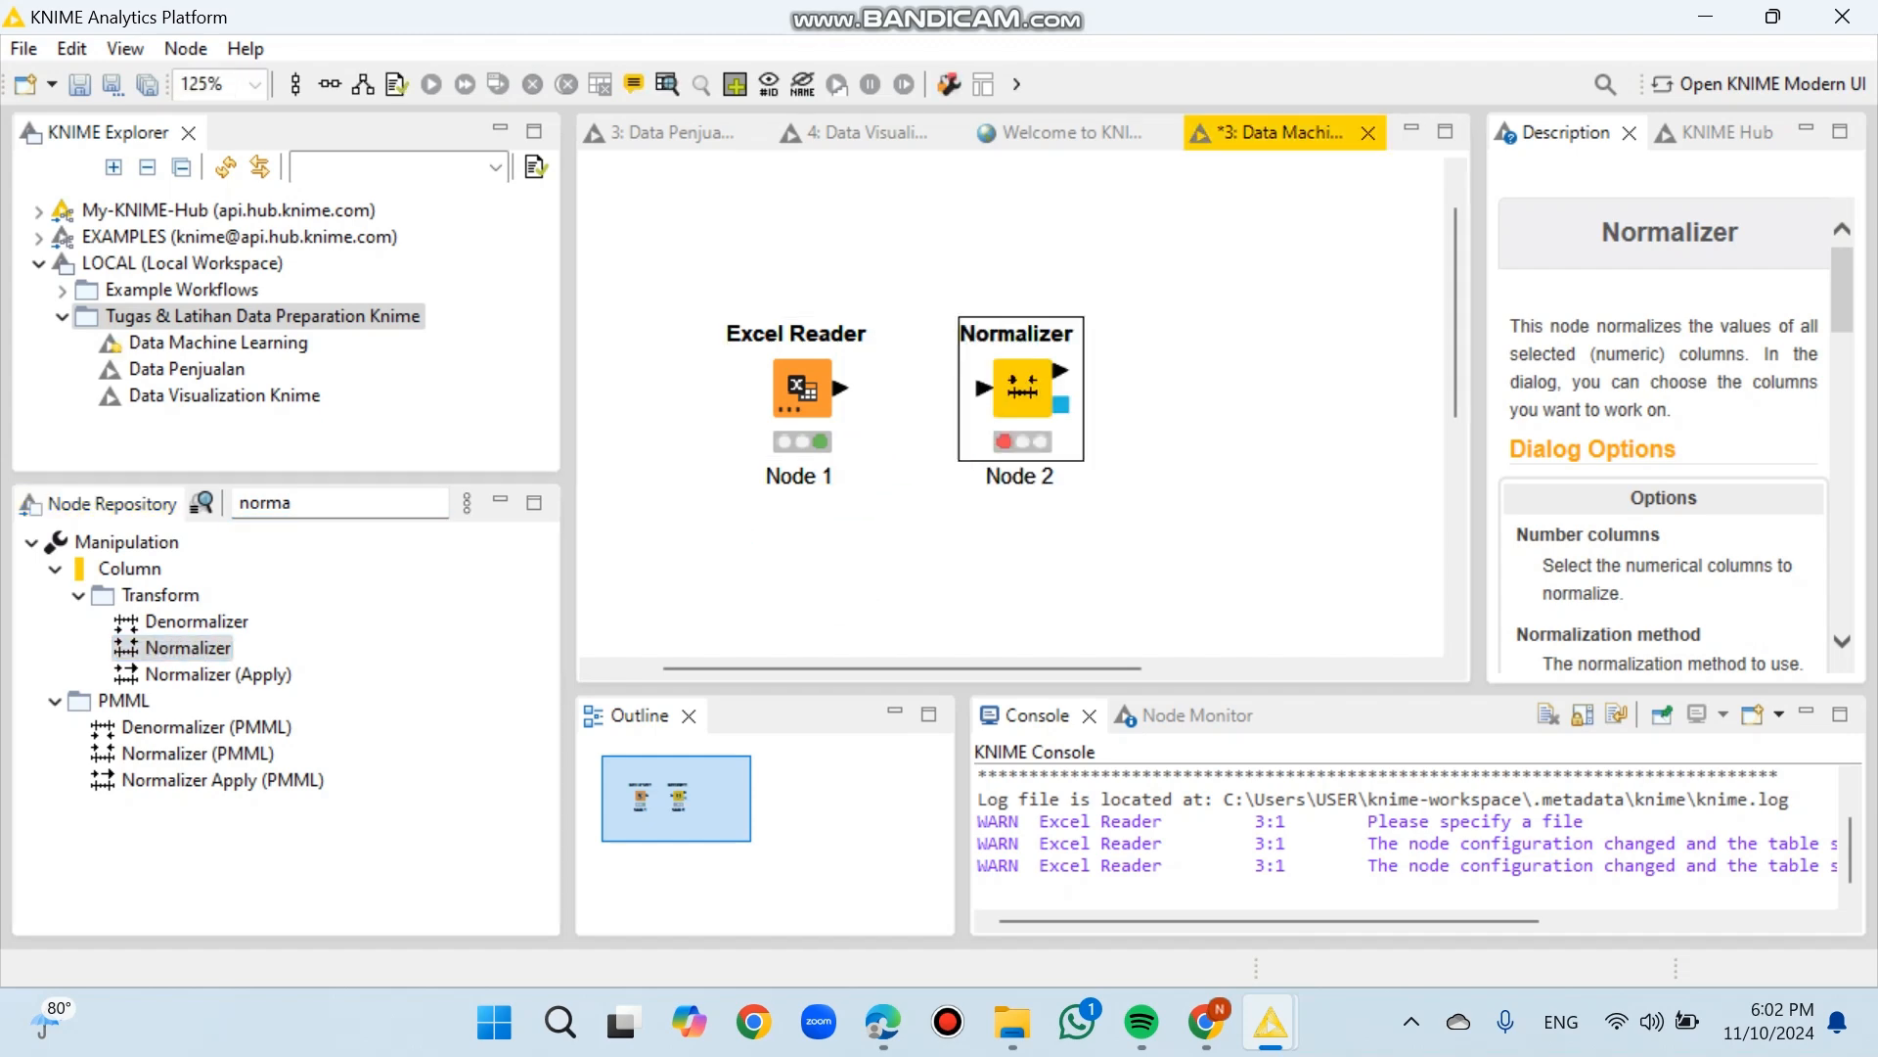
drag(841, 389, 986, 388)
- Configure the Normalizer to apply Min-max normalization to the Total column with minimum 0 and maximum 1
click(1023, 388)
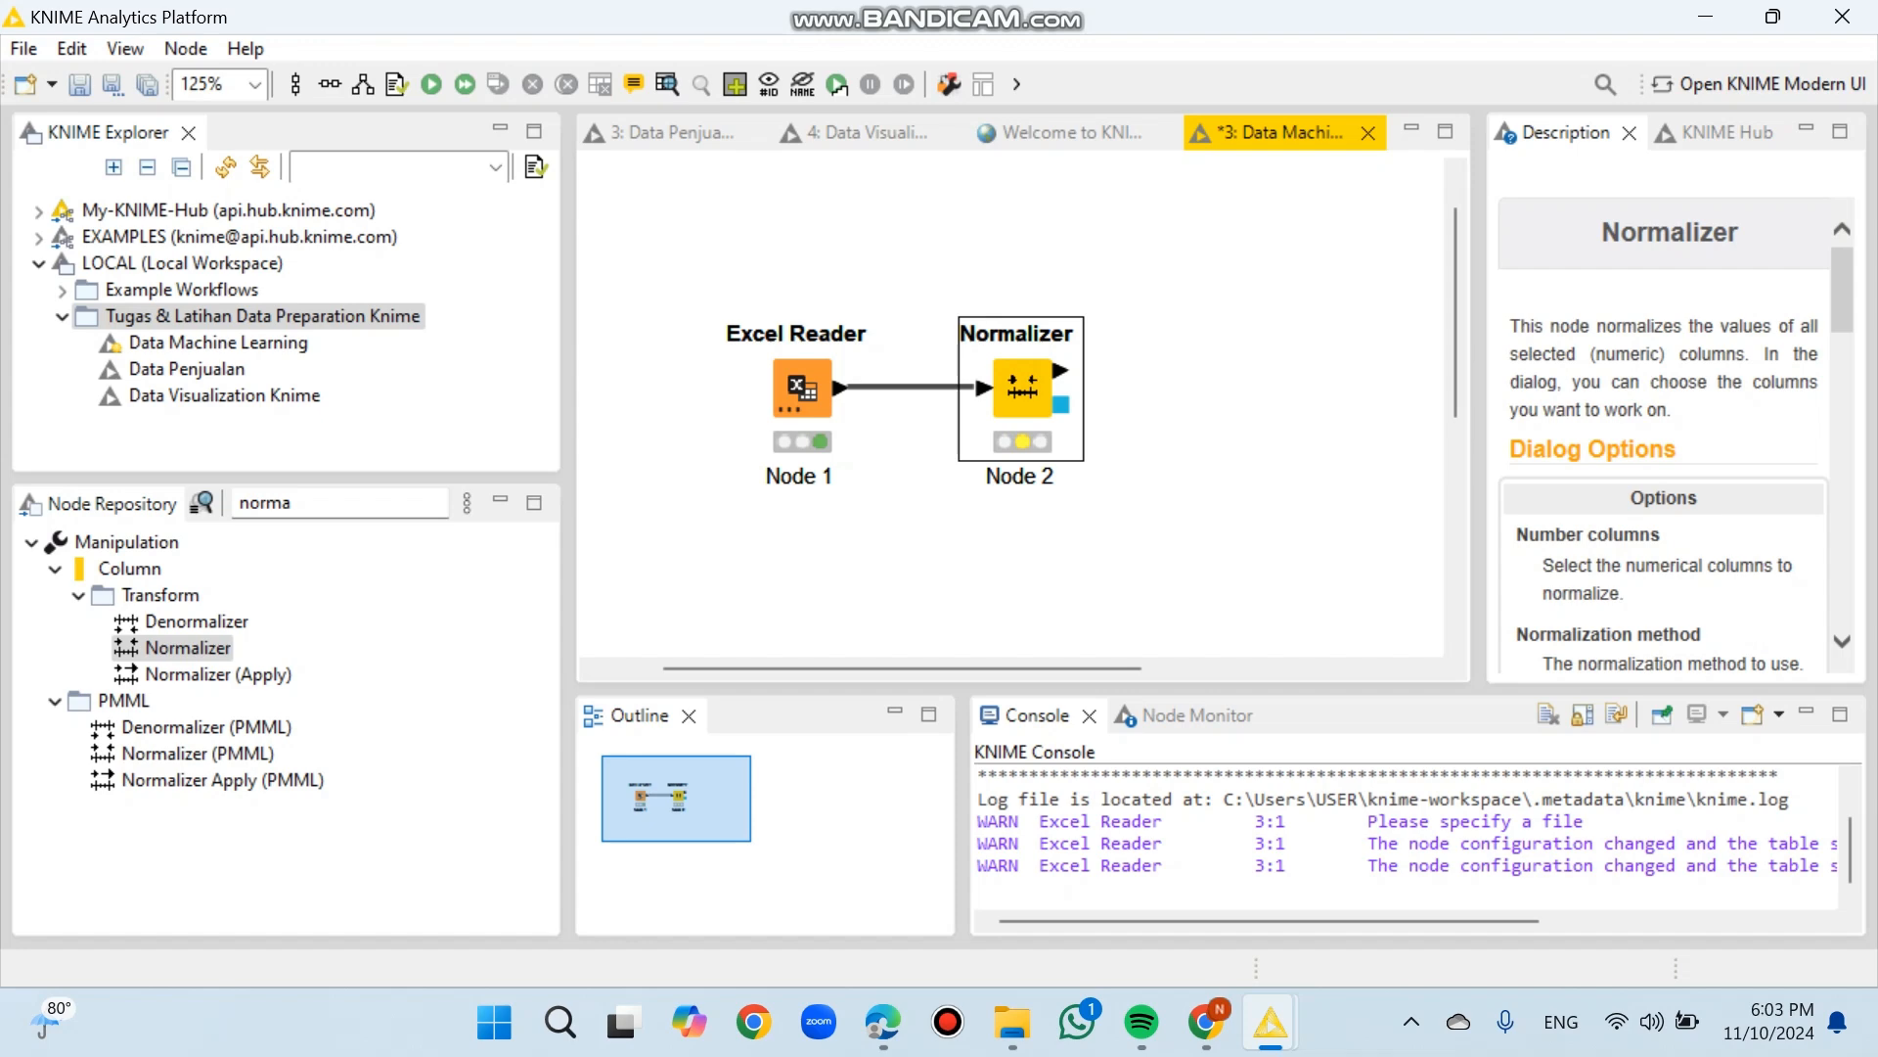
right_click(1009, 388)
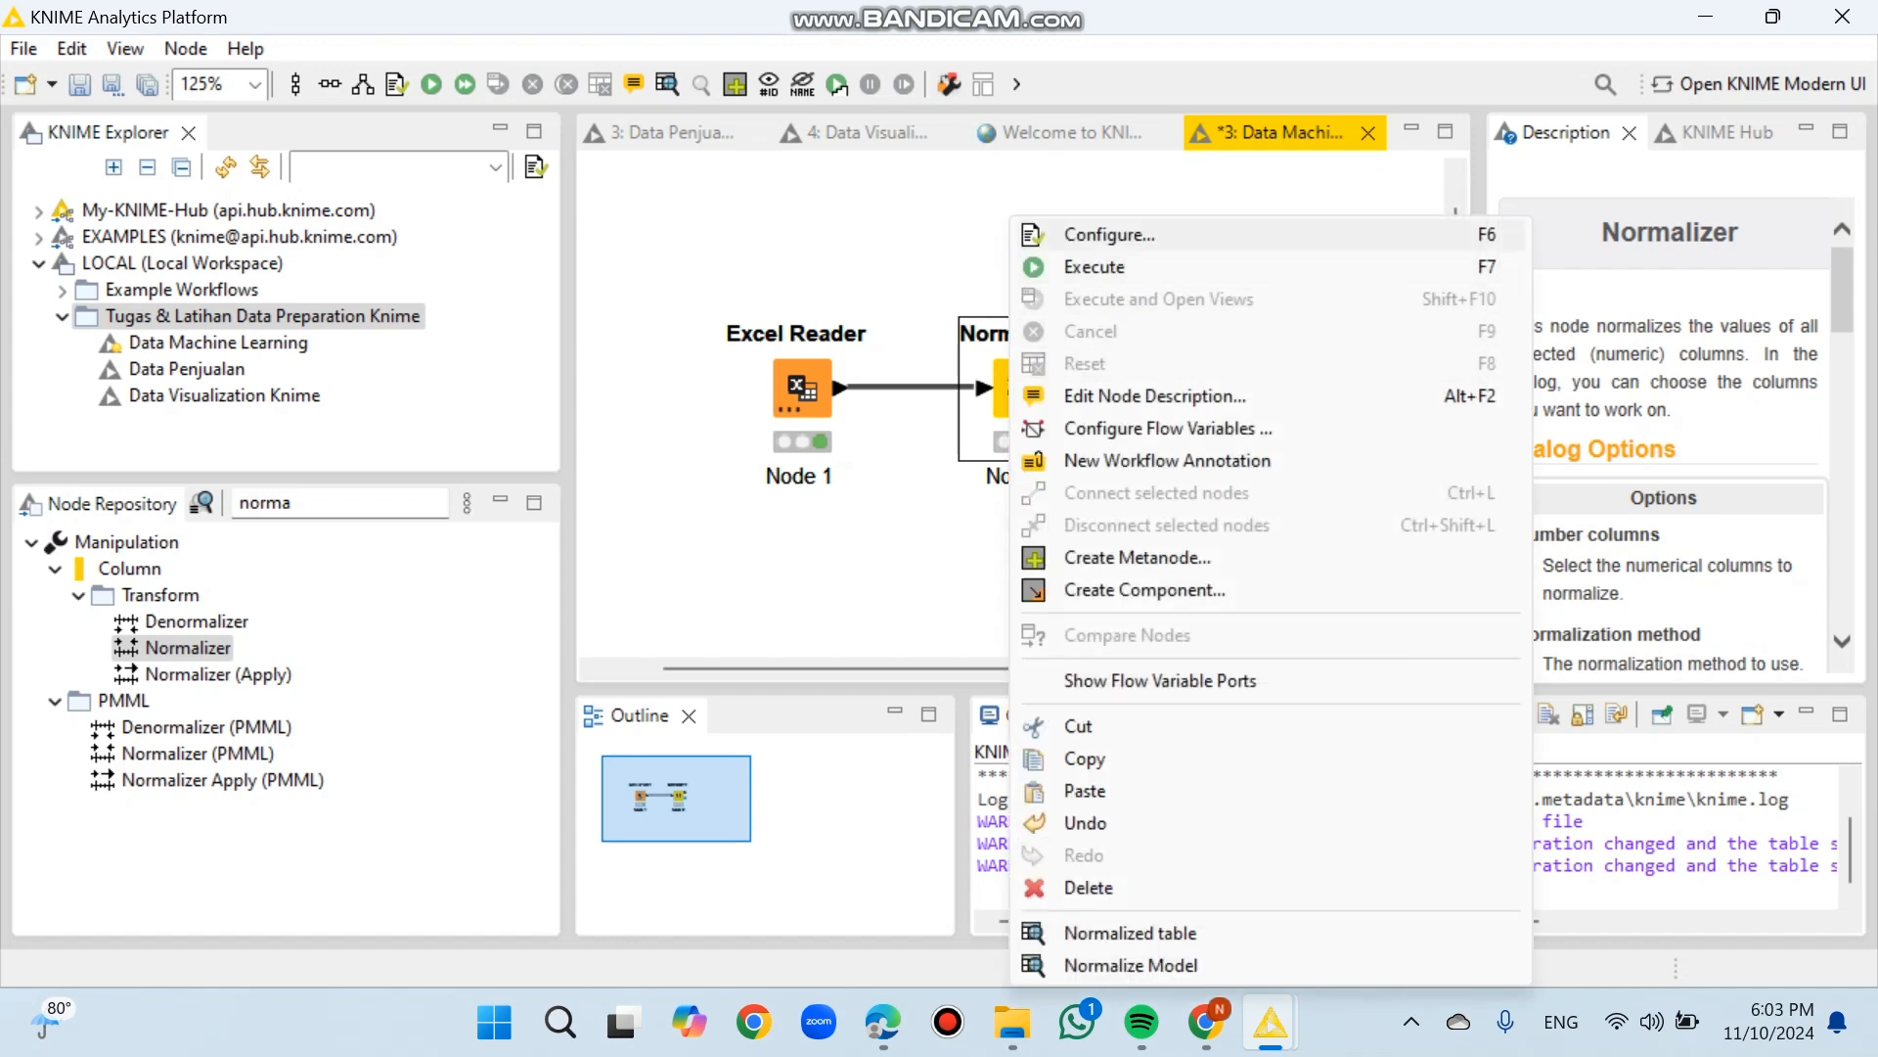
click(1109, 234)
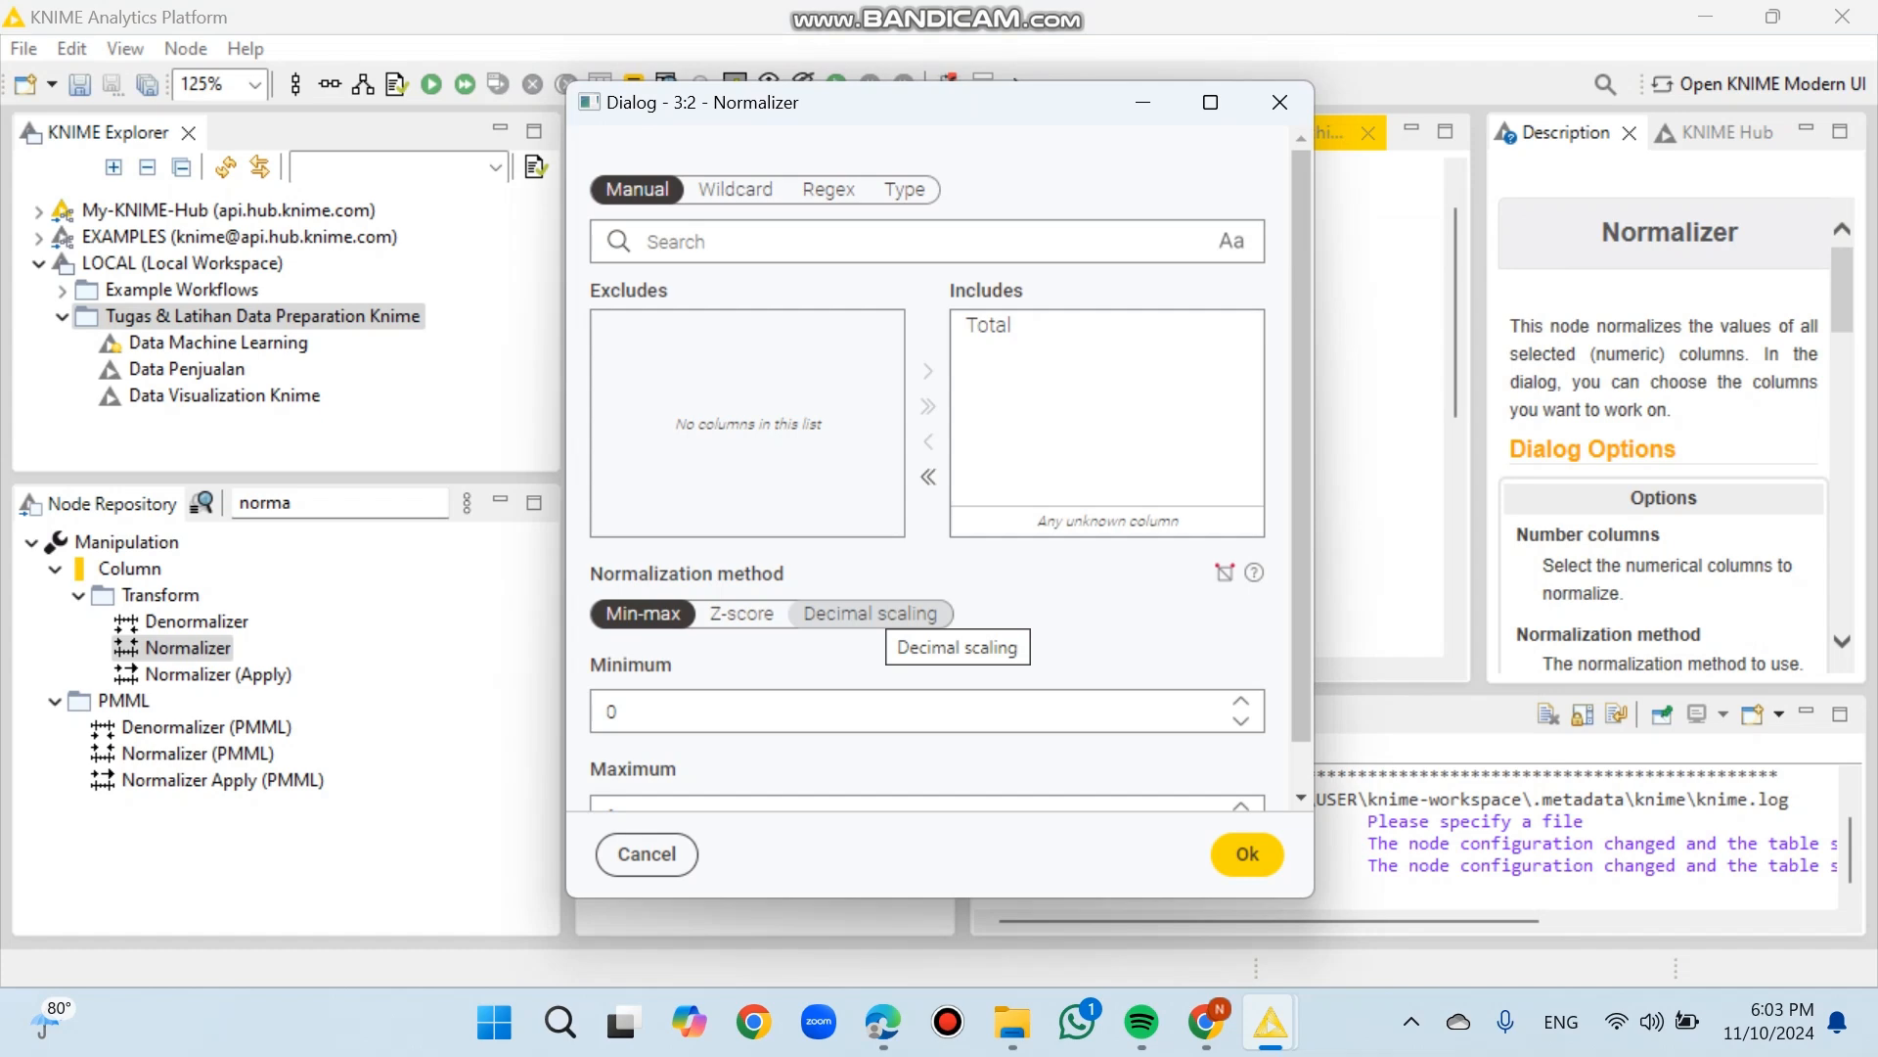
scroll(910, 626, down, 1)
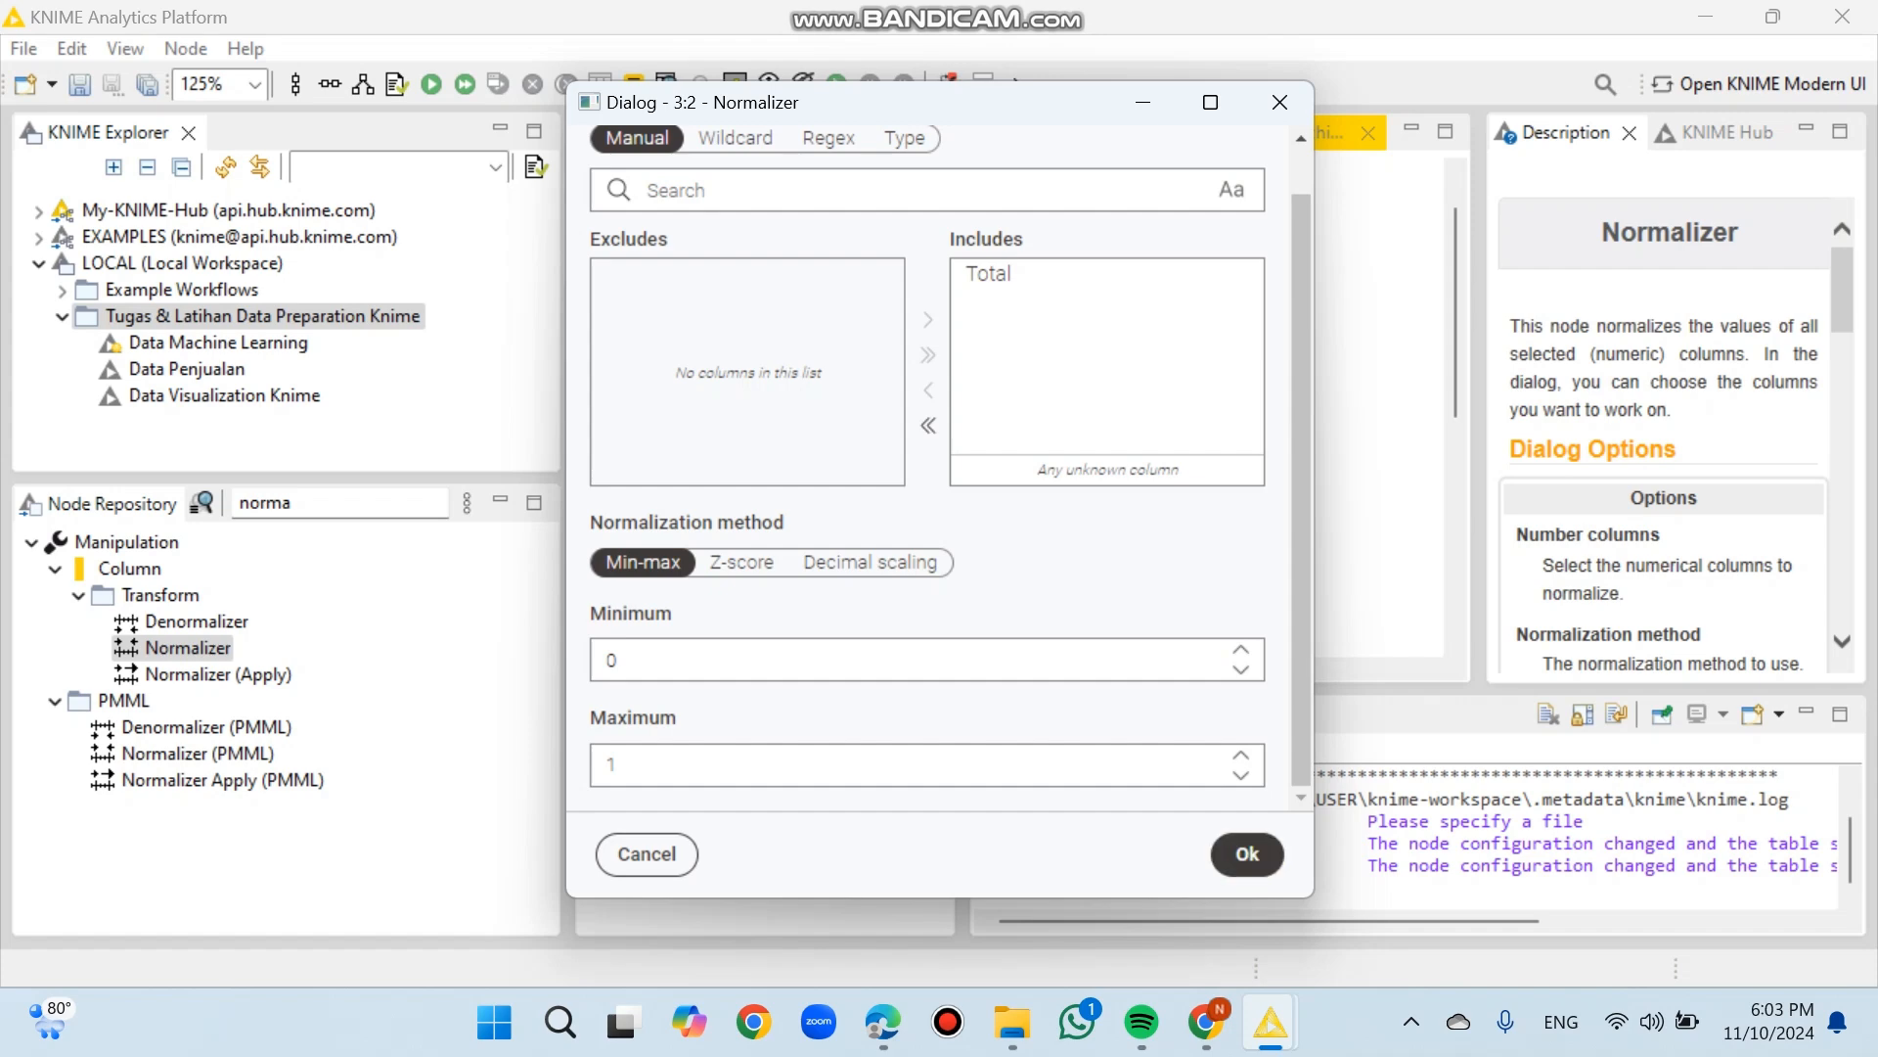
click(1248, 854)
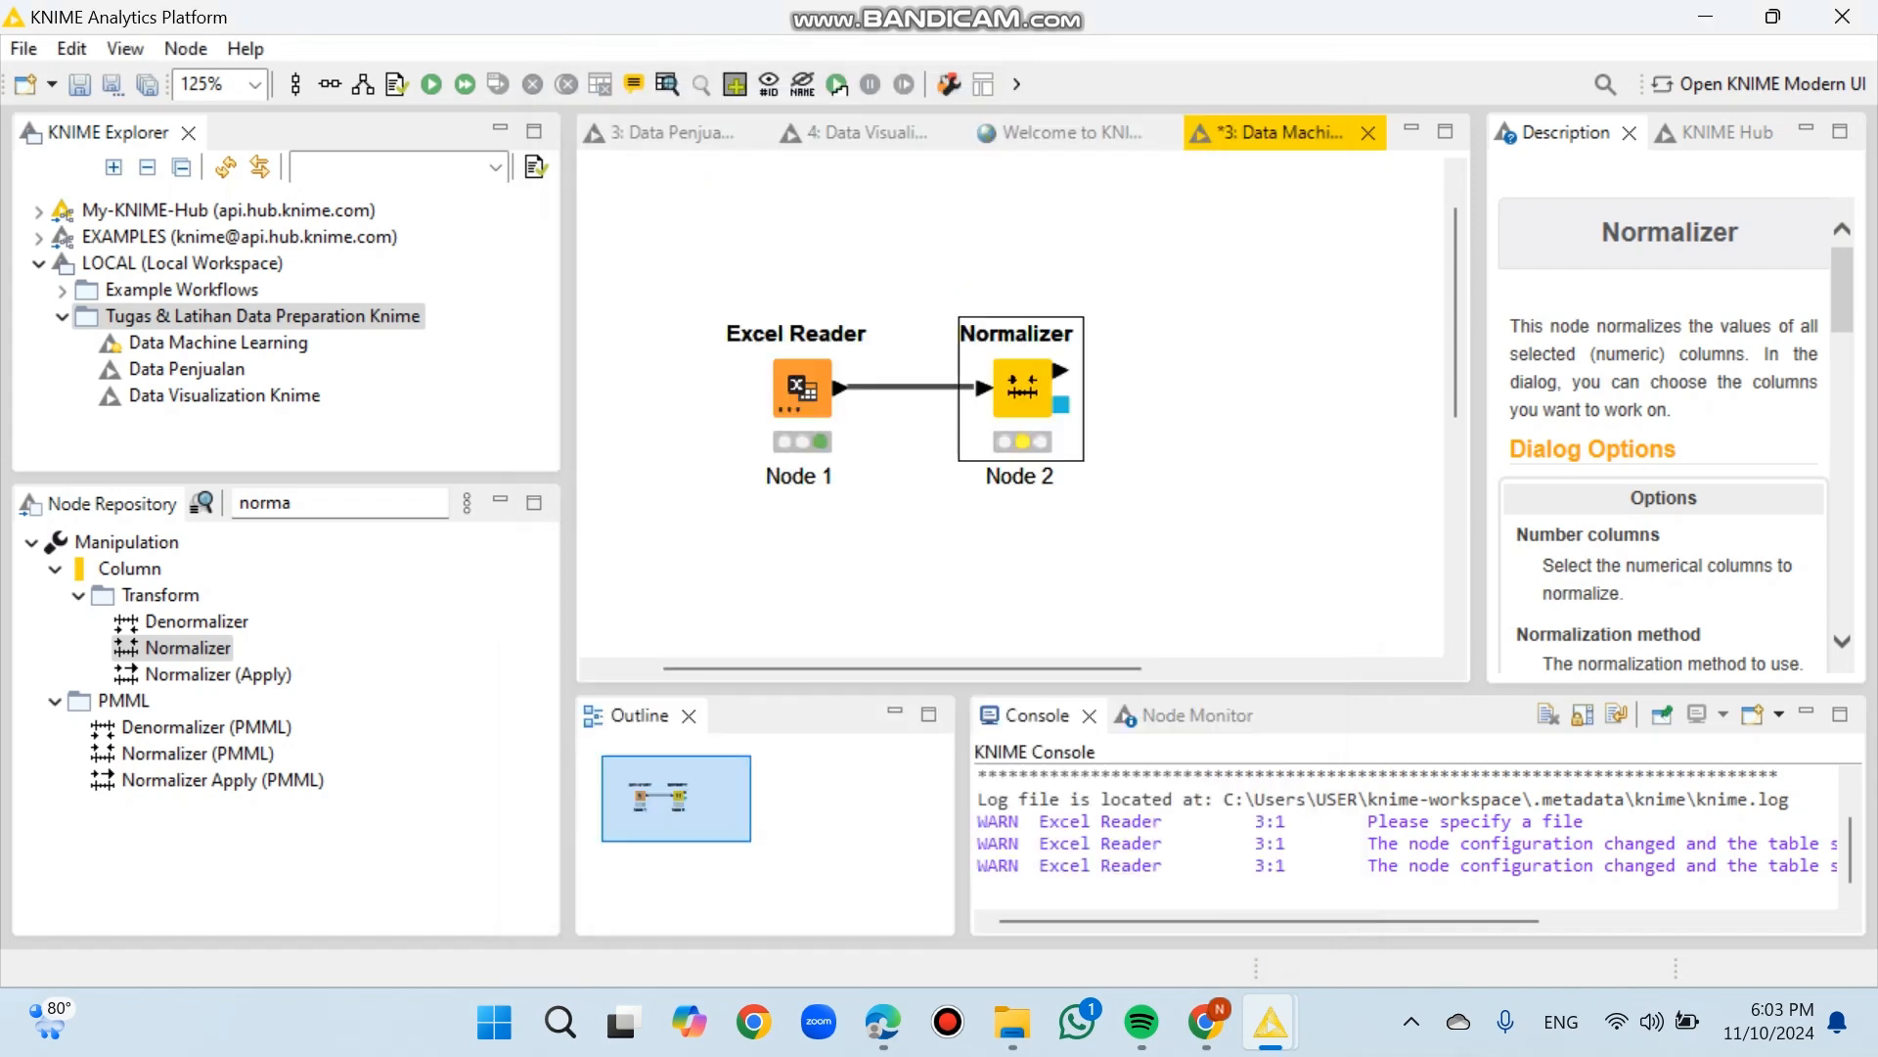
- Execute the Normalizer node and open its normalized table
click(431, 85)
click(667, 85)
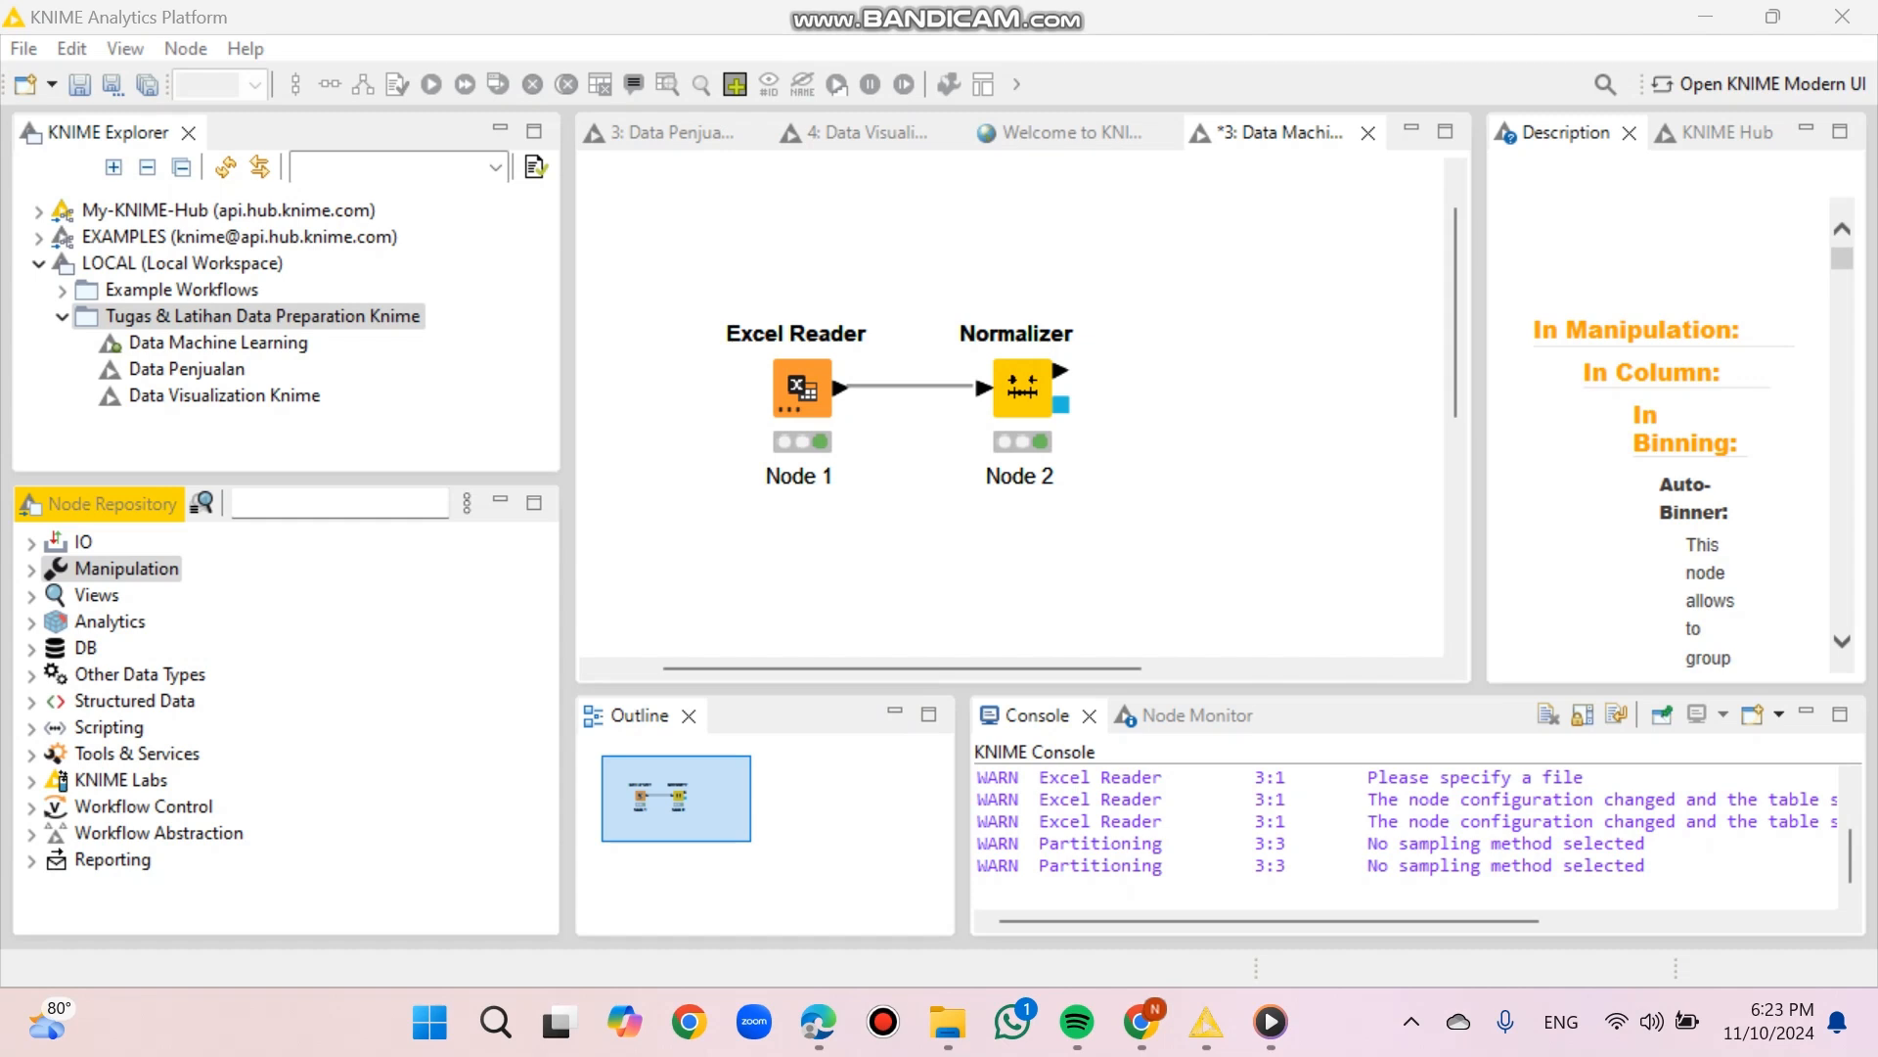
- Find the Partitioning node by searching for par and place it diagonally below the Normalizer
click(340, 502)
text(par)
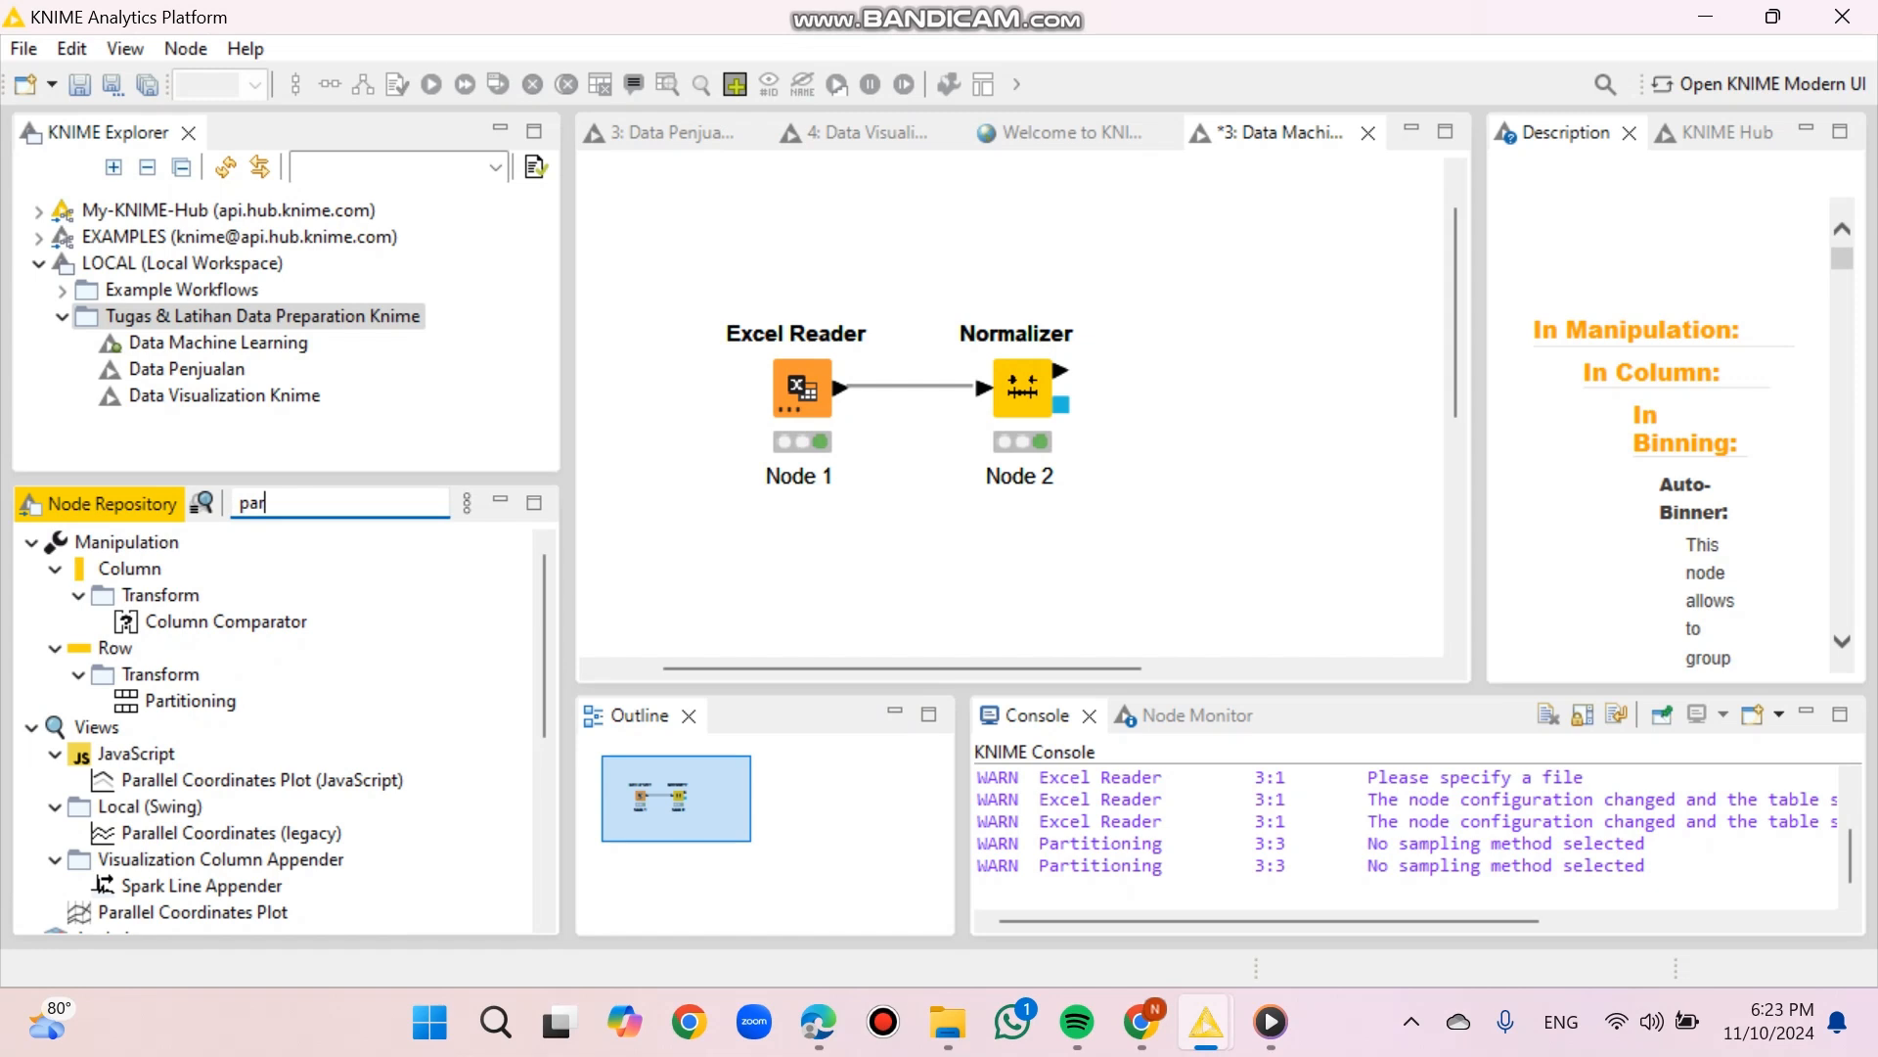
double_click(190, 702)
drag(1207, 535, 1209, 497)
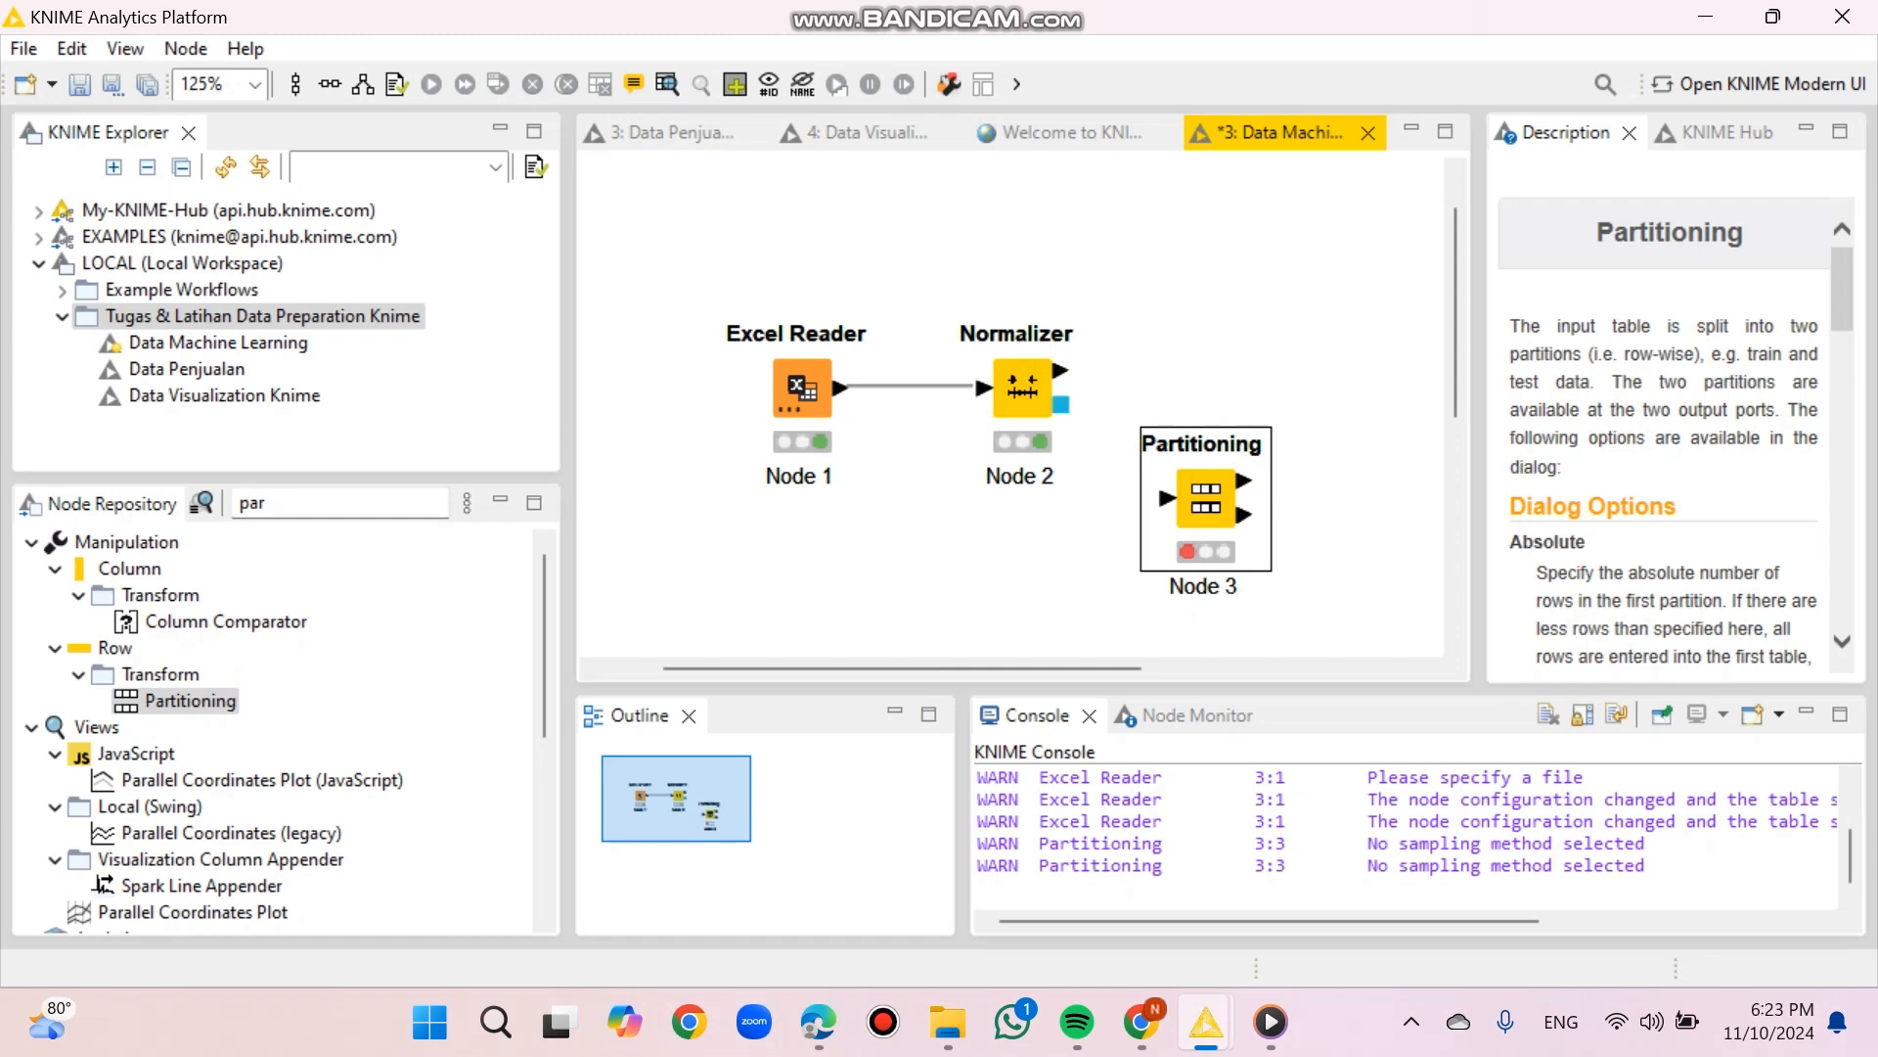
- Move the Partitioning node closer, connect the Normalizer's table output to it, and set its relative first partition size to 80%
drag(1206, 499, 1169, 426)
drag(1061, 370, 1129, 425)
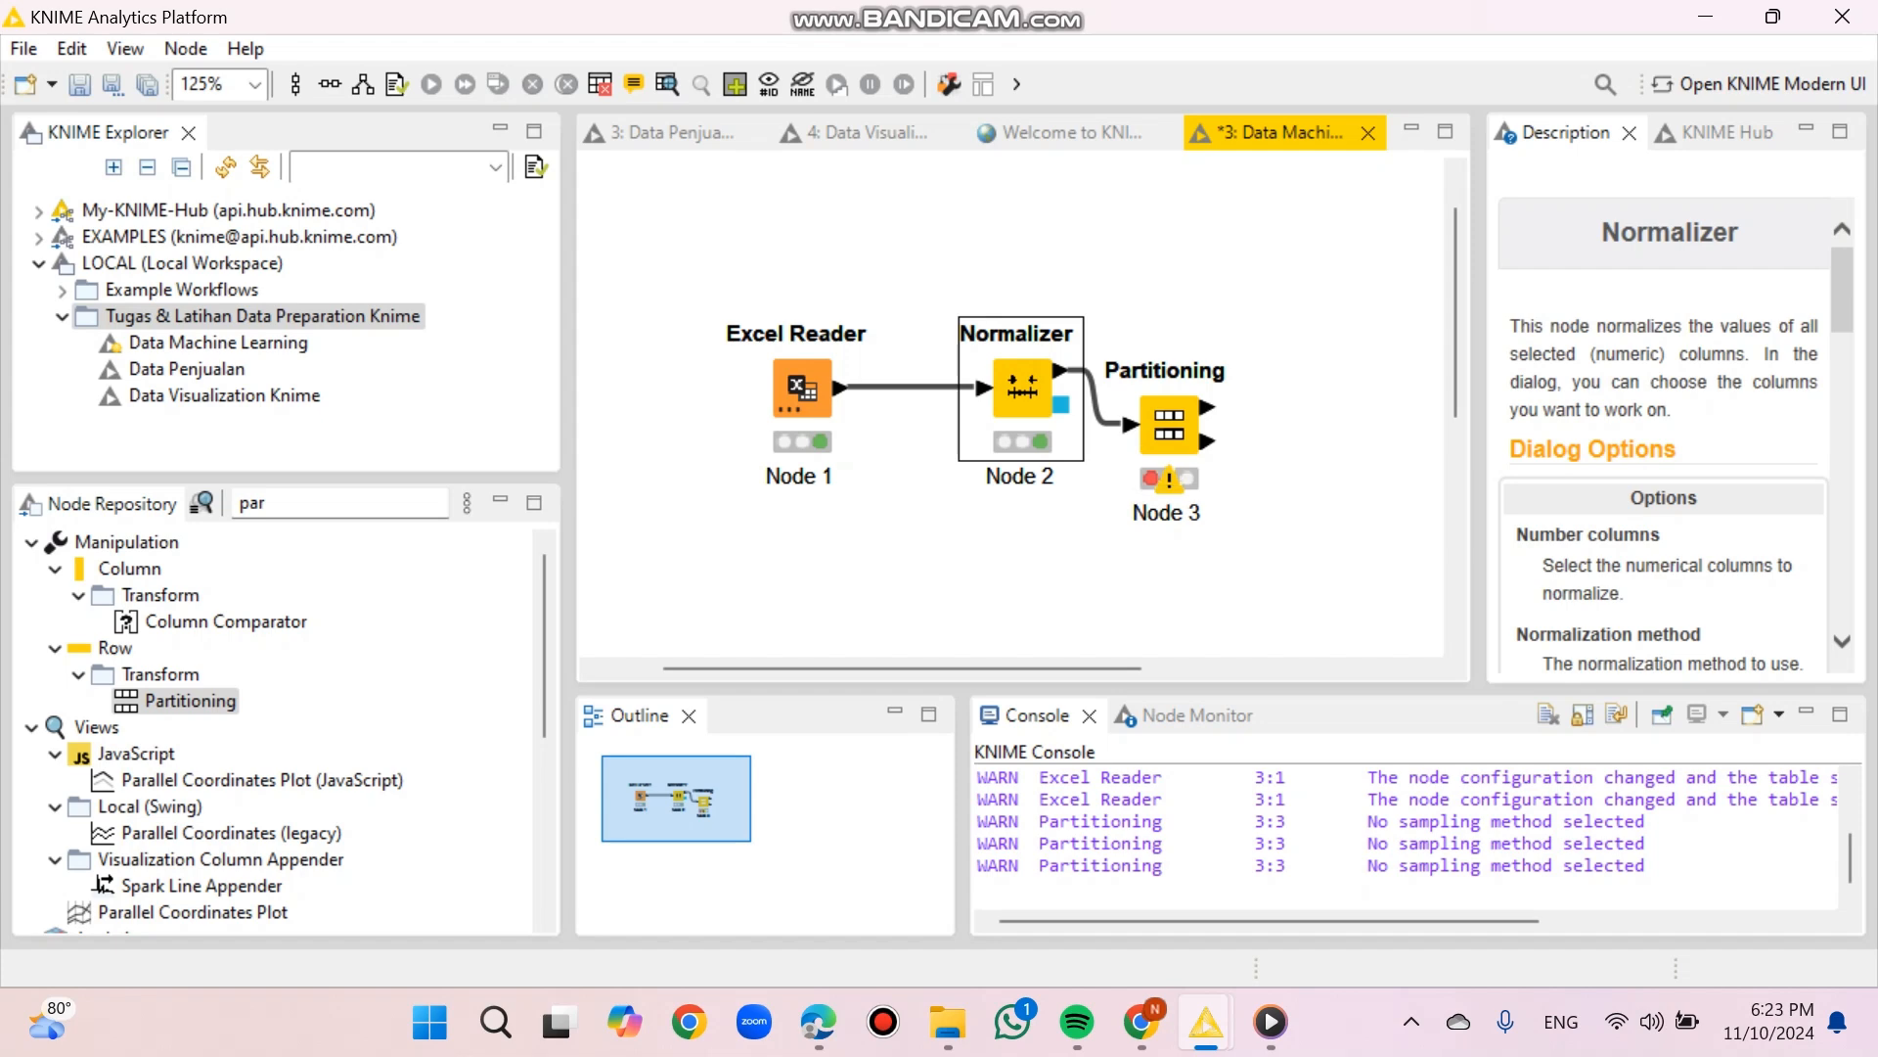
right_click(1169, 426)
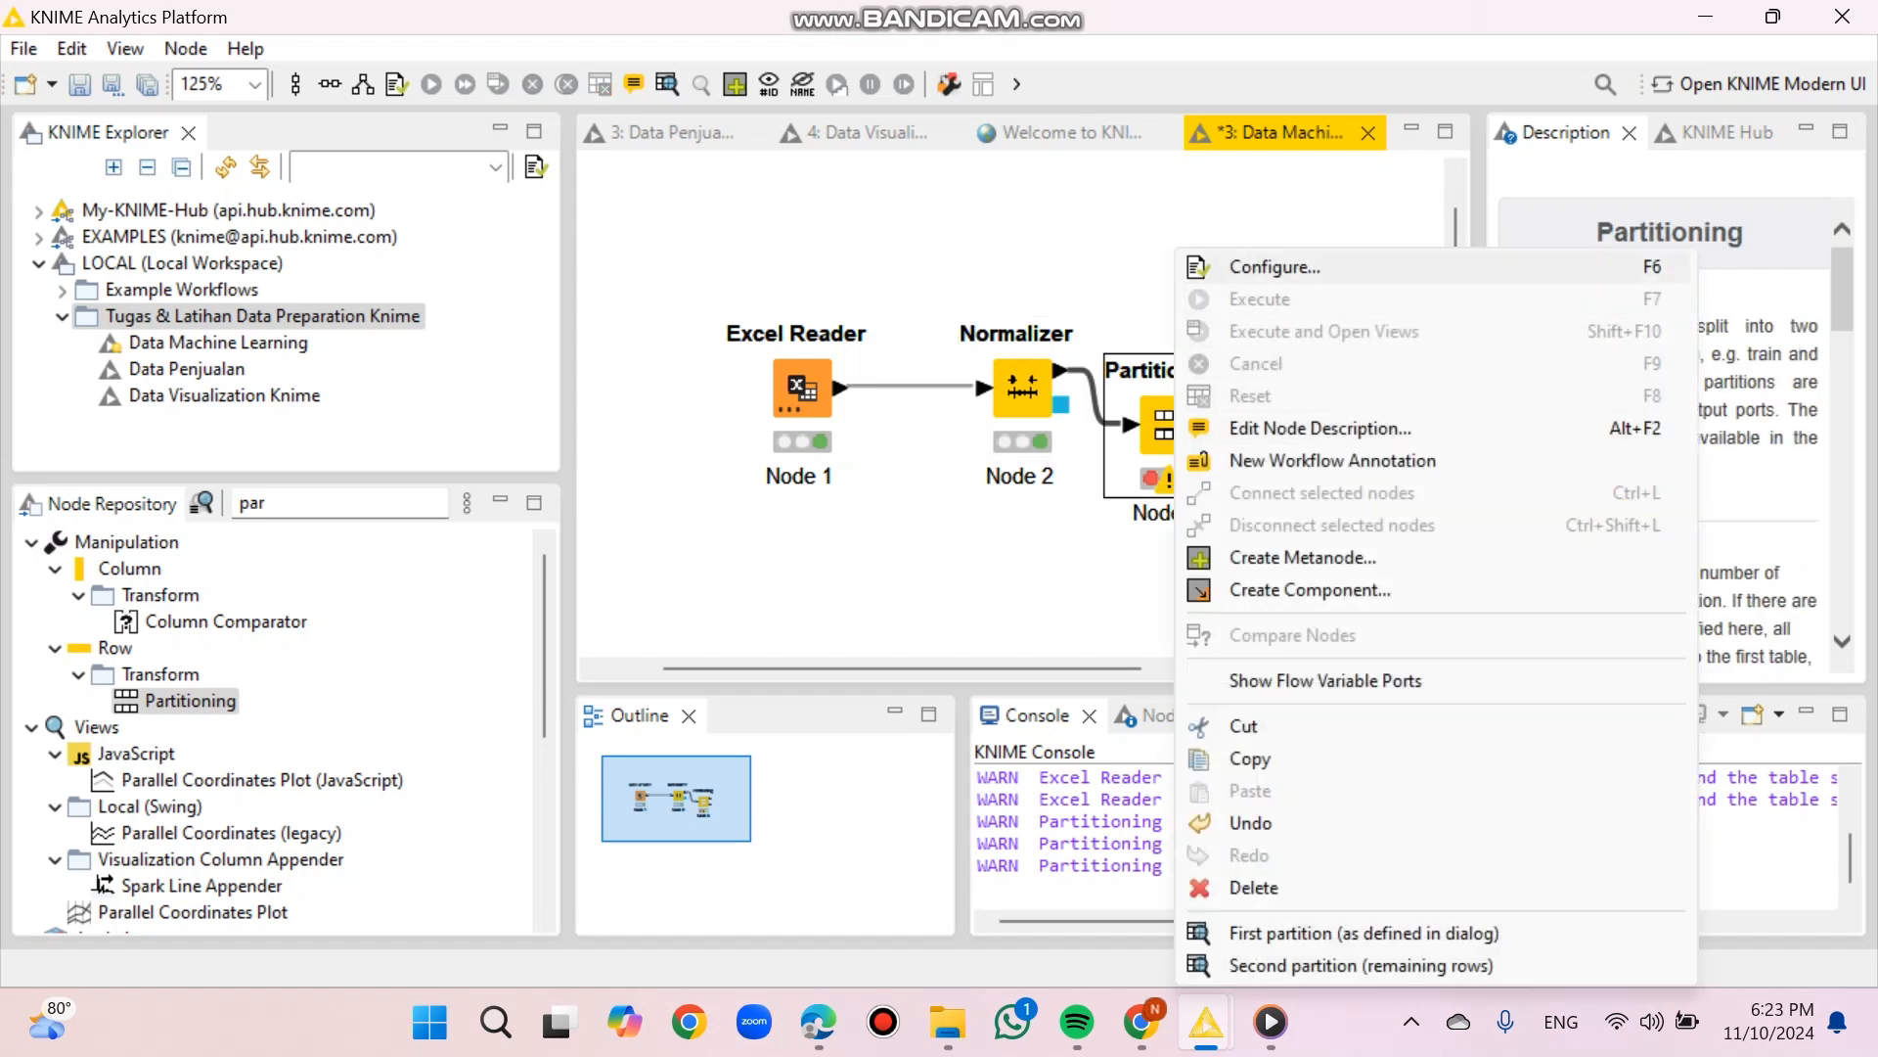
click(1272, 267)
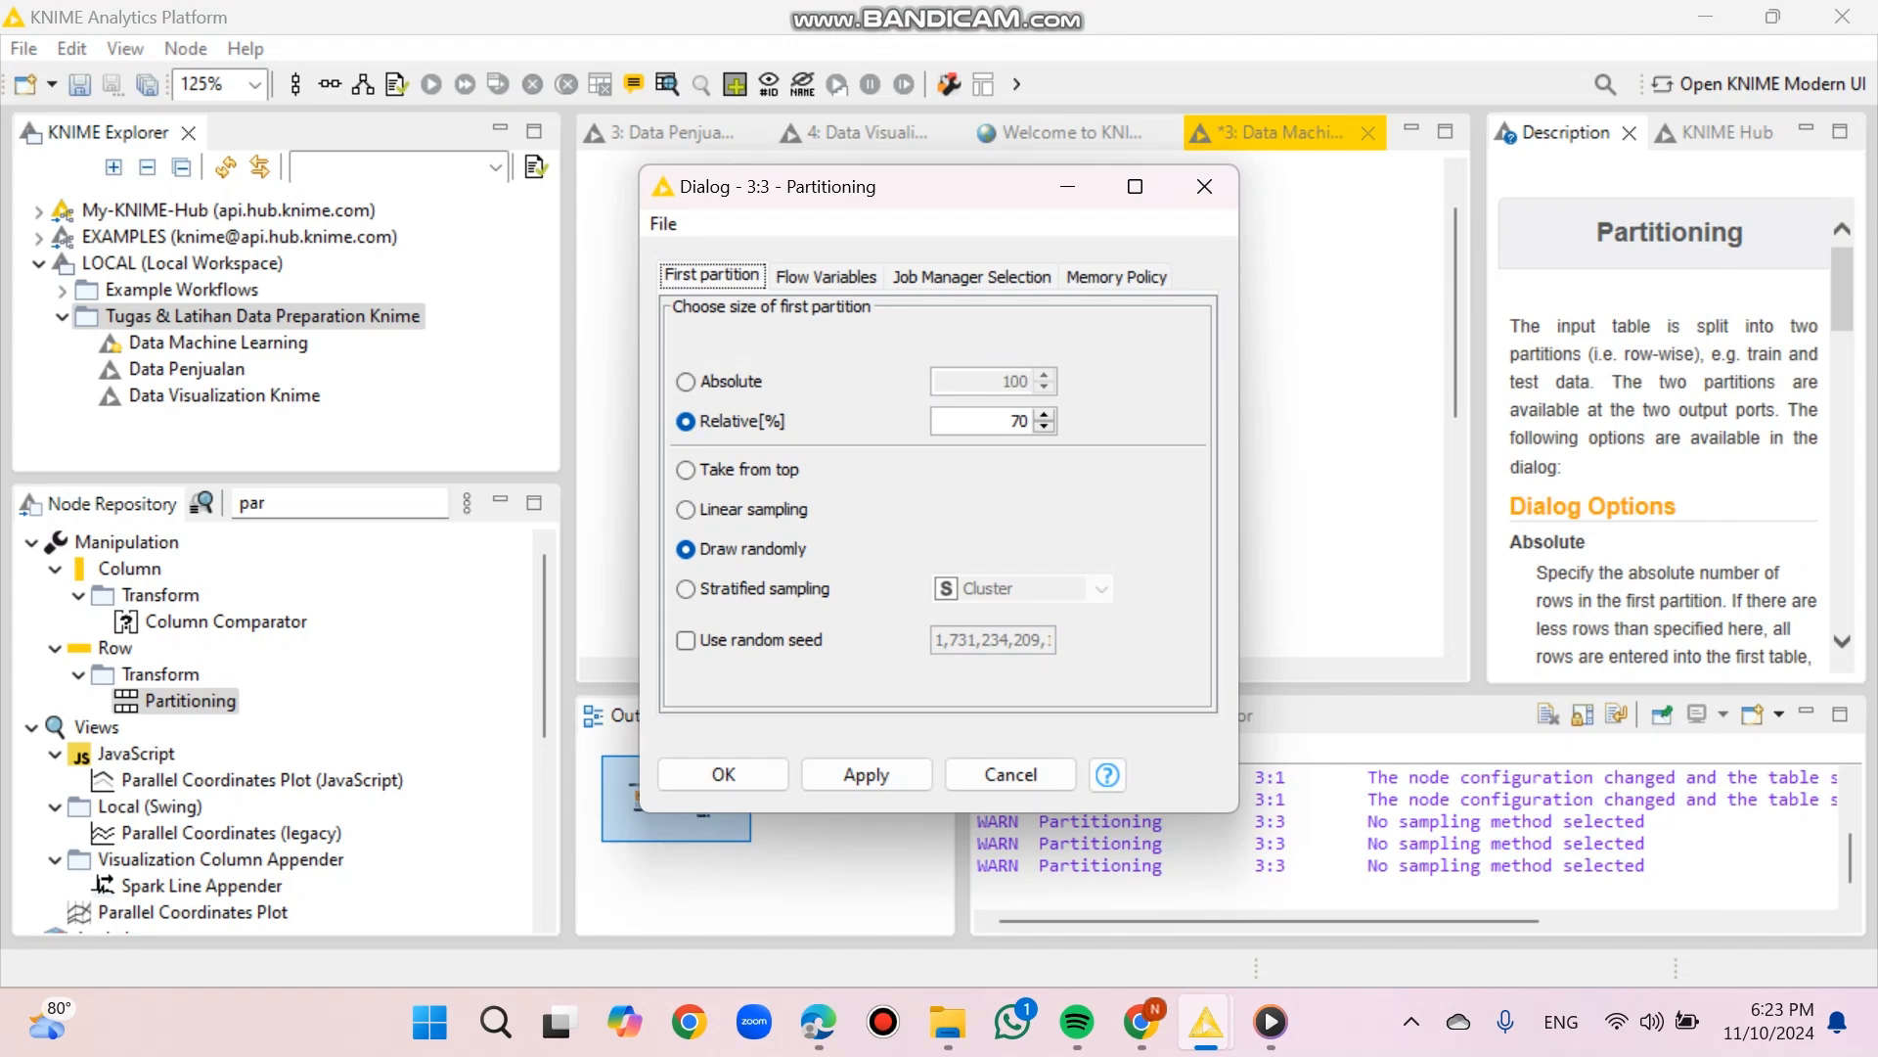
click(1014, 420)
click(1030, 420)
key(BackSpace)
text(80)
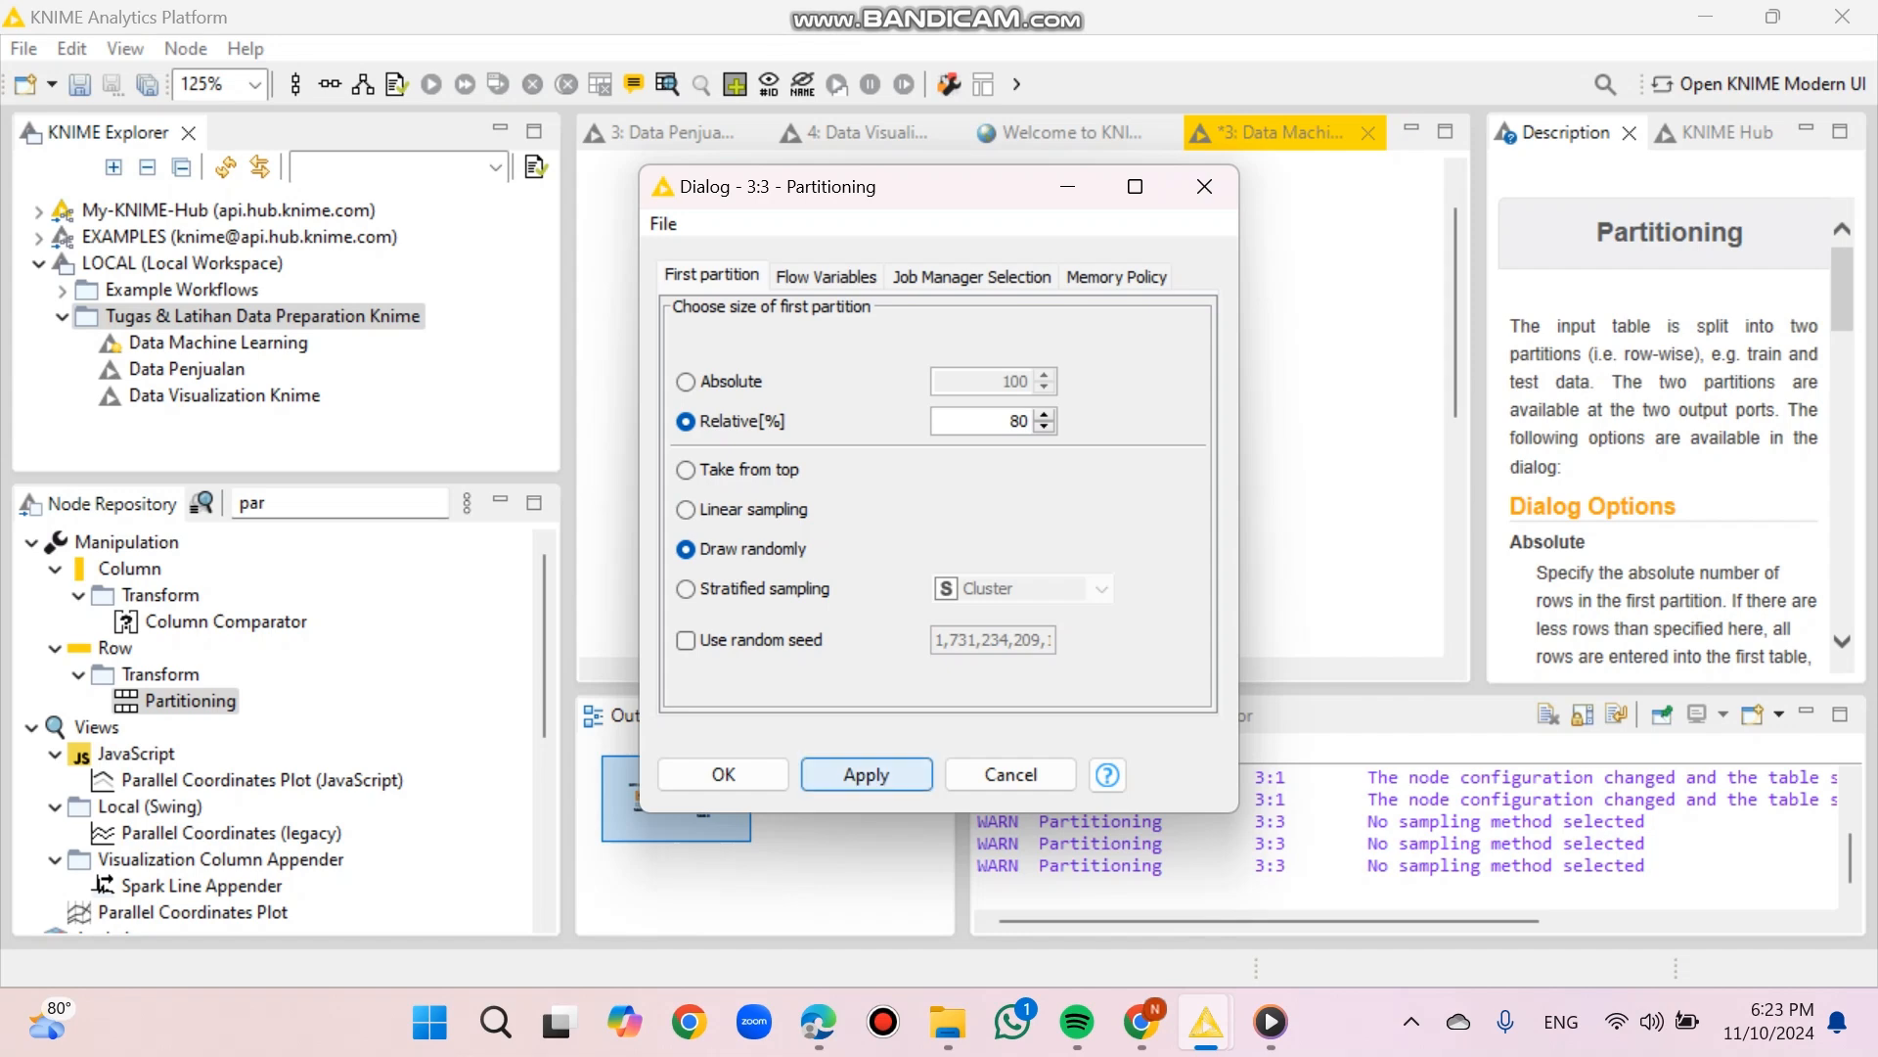
click(866, 773)
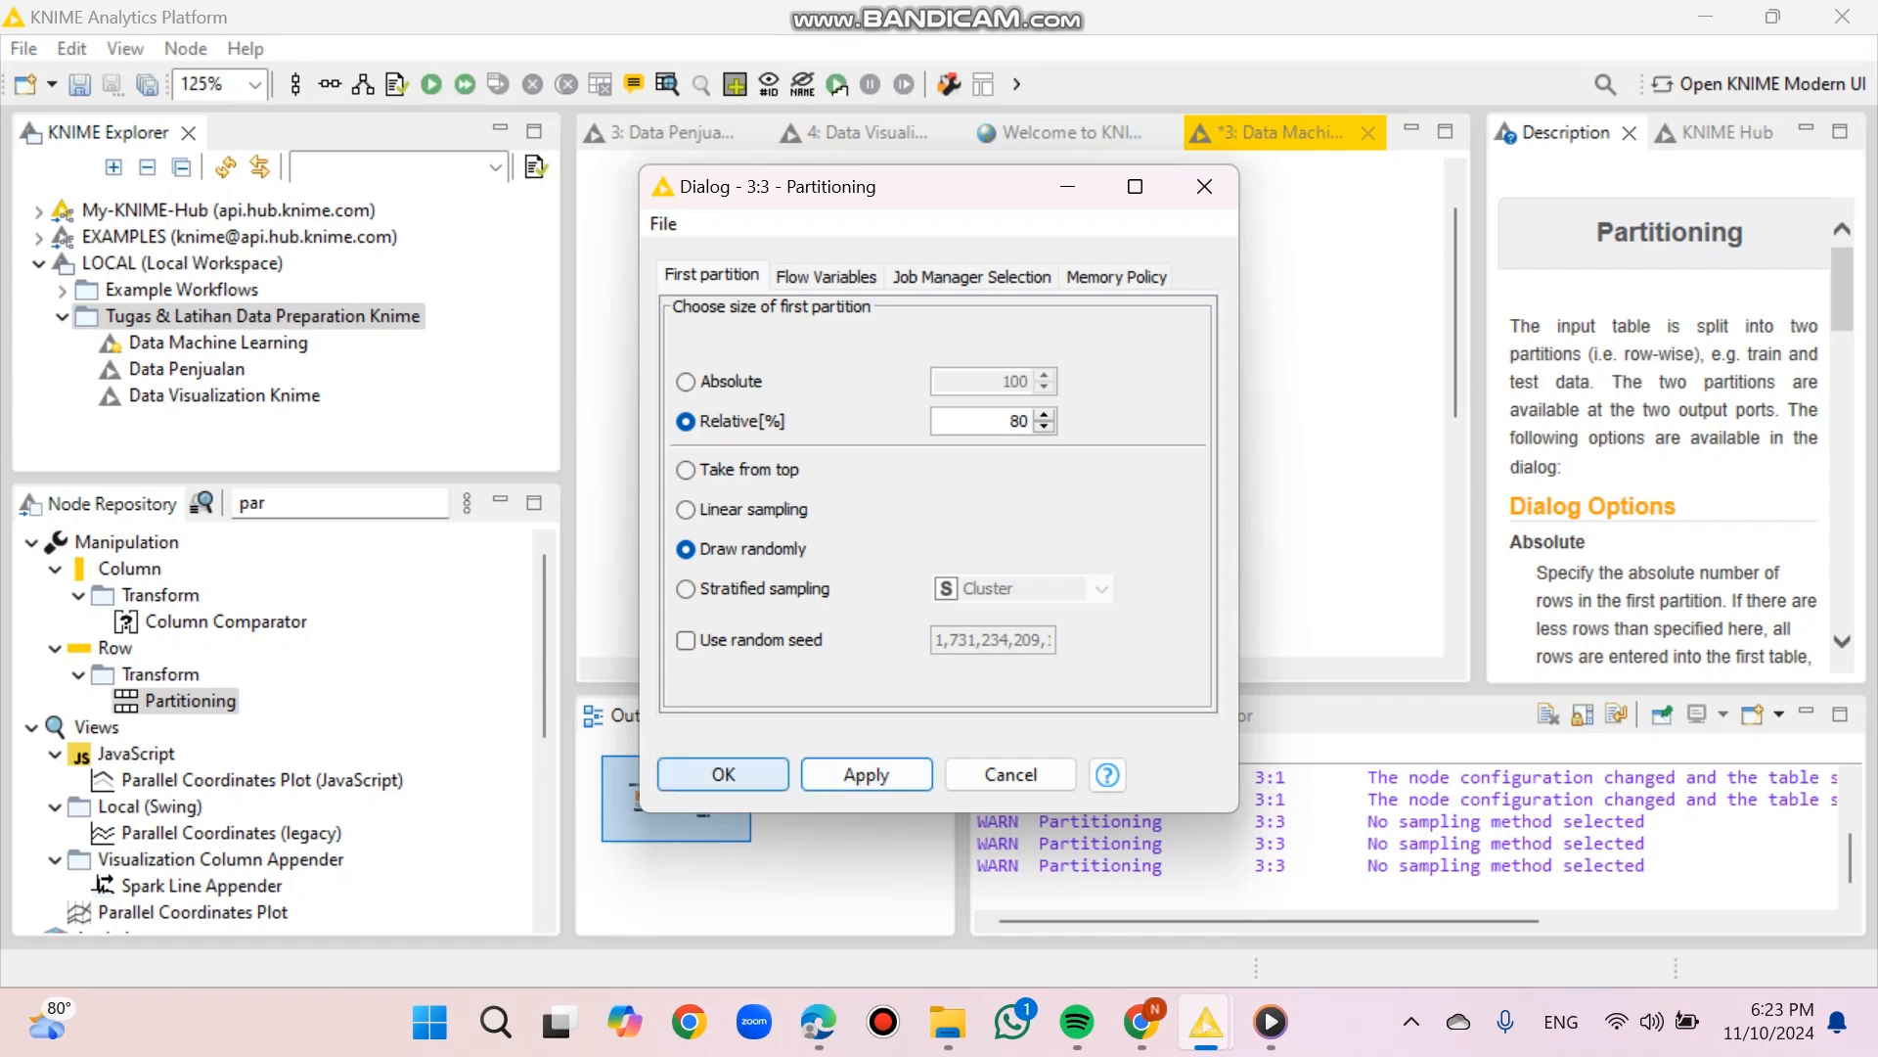
click(723, 774)
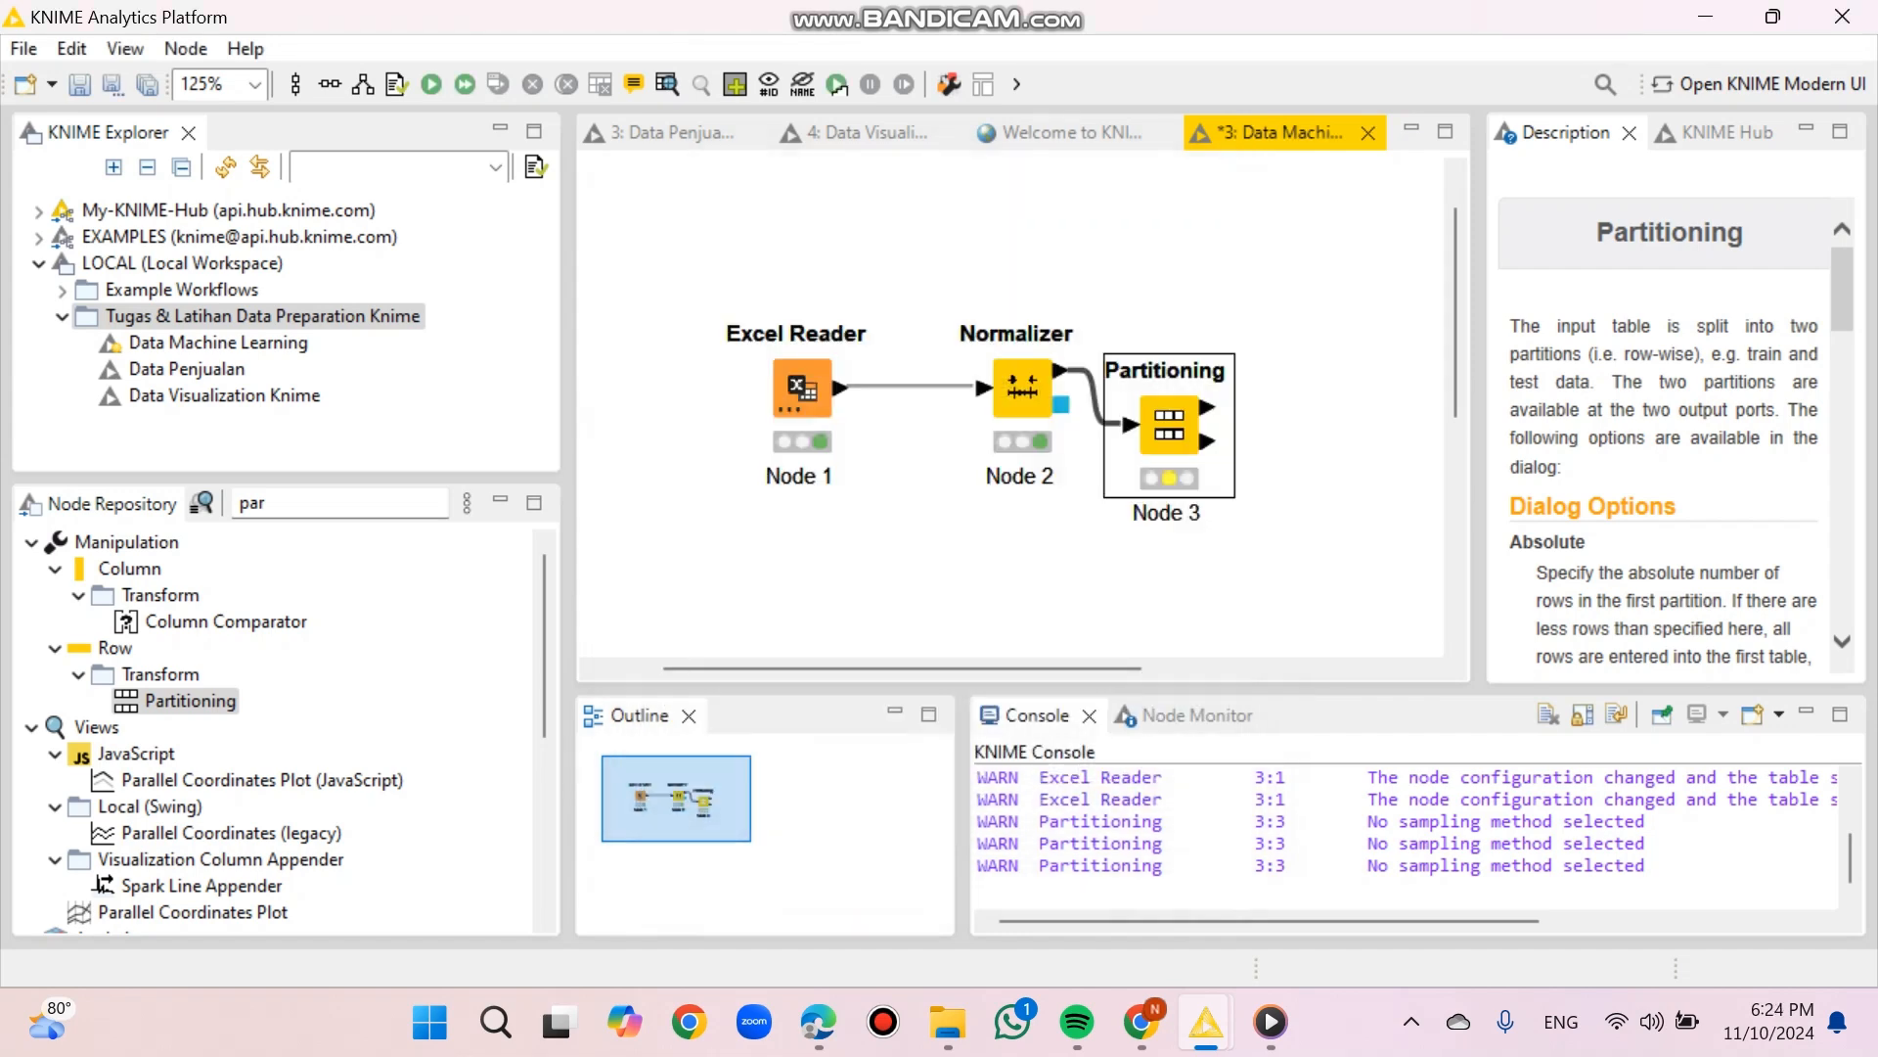
- Execute the Partitioning node and open its output tables for review
click(432, 85)
click(667, 84)
scroll(684, 548, down, 1)
scroll(685, 548, up, 1)
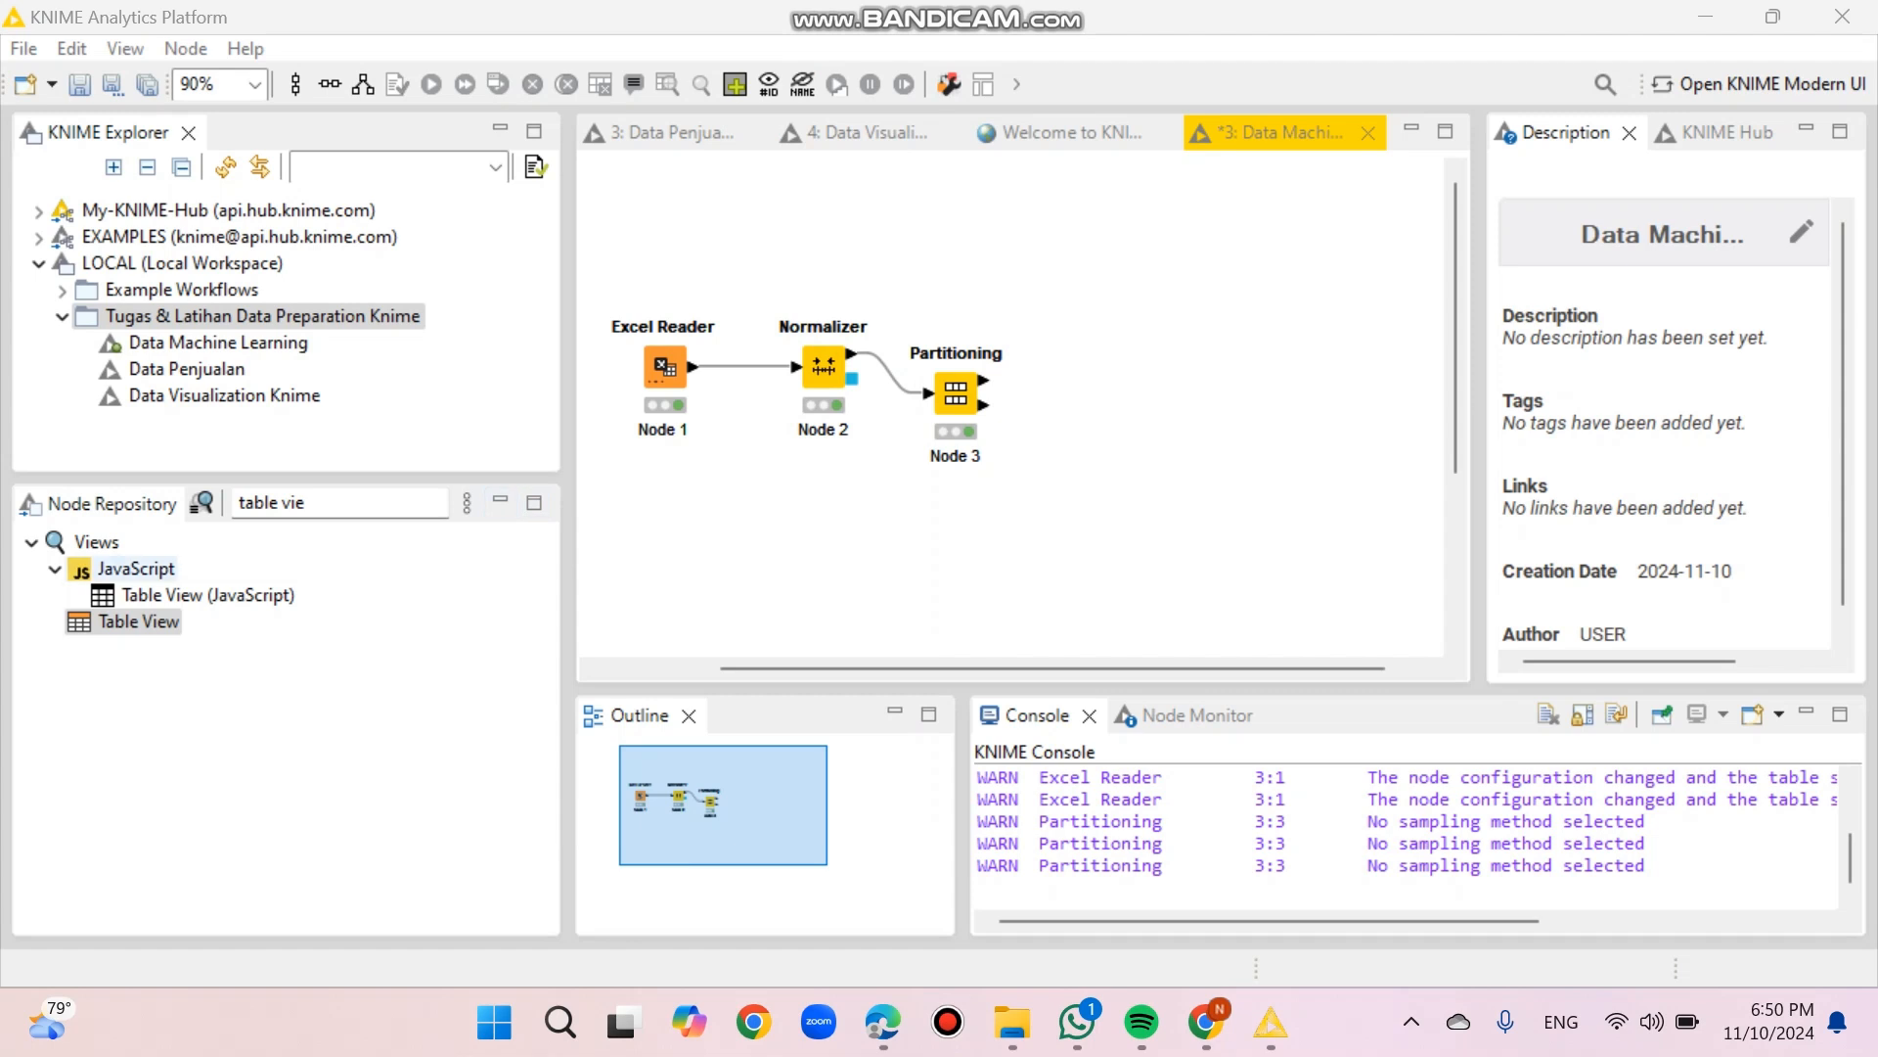
- Add two Table View nodes, one above the other, and connect each to one of the Partitioning node's two outputs
drag(120, 622, 1088, 342)
drag(119, 622, 1114, 526)
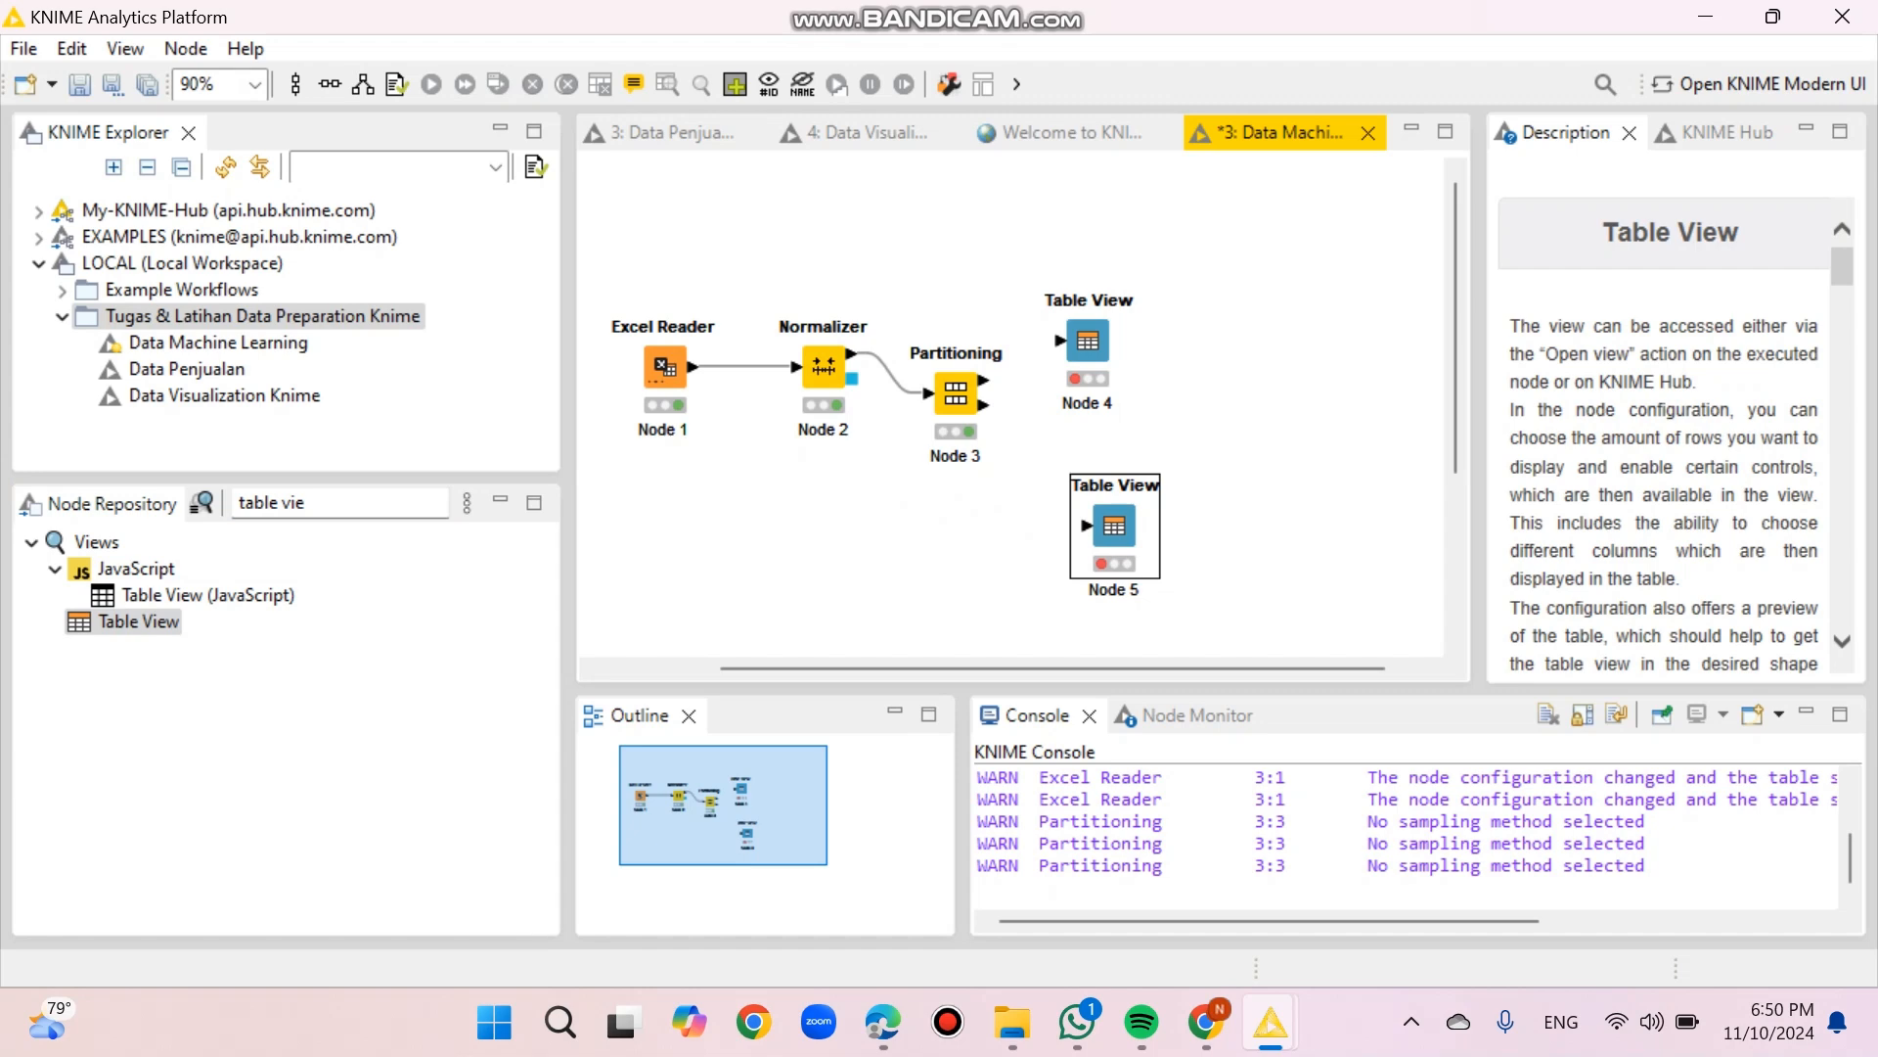
drag(1088, 341, 1115, 342)
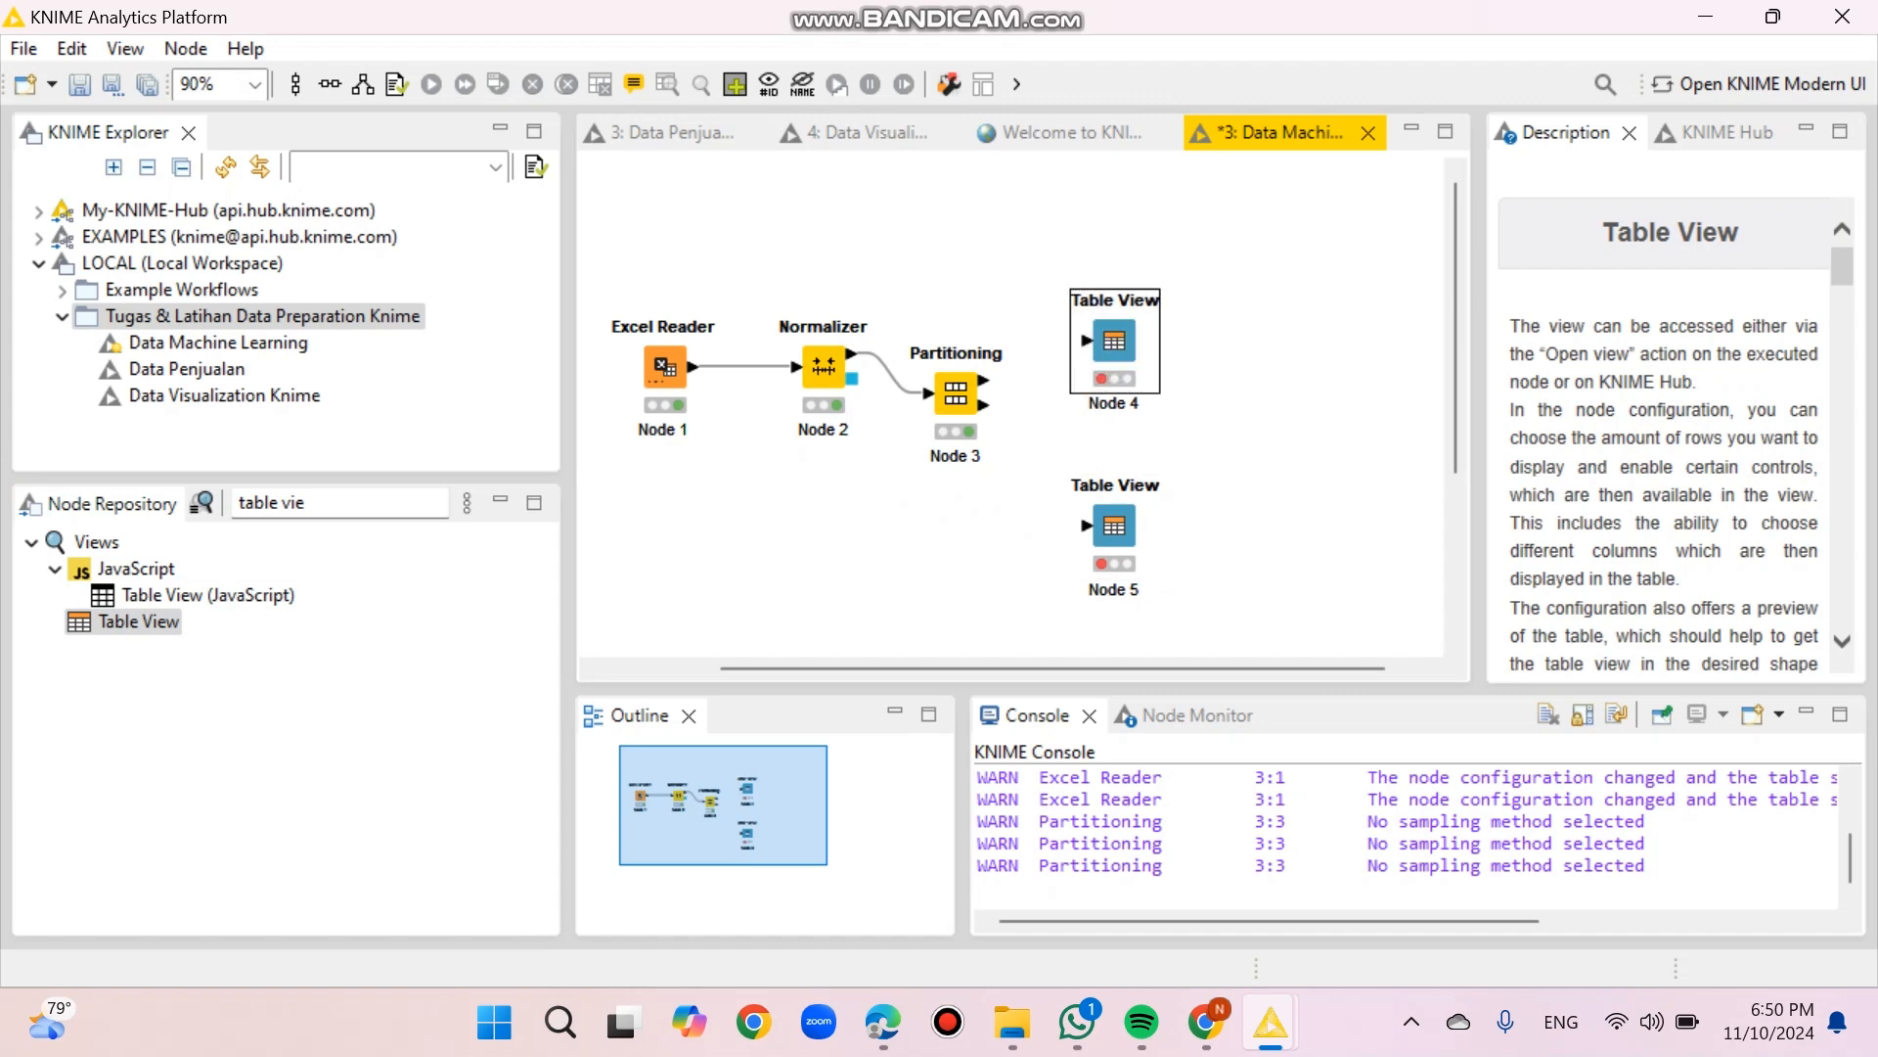
drag(984, 379, 1086, 340)
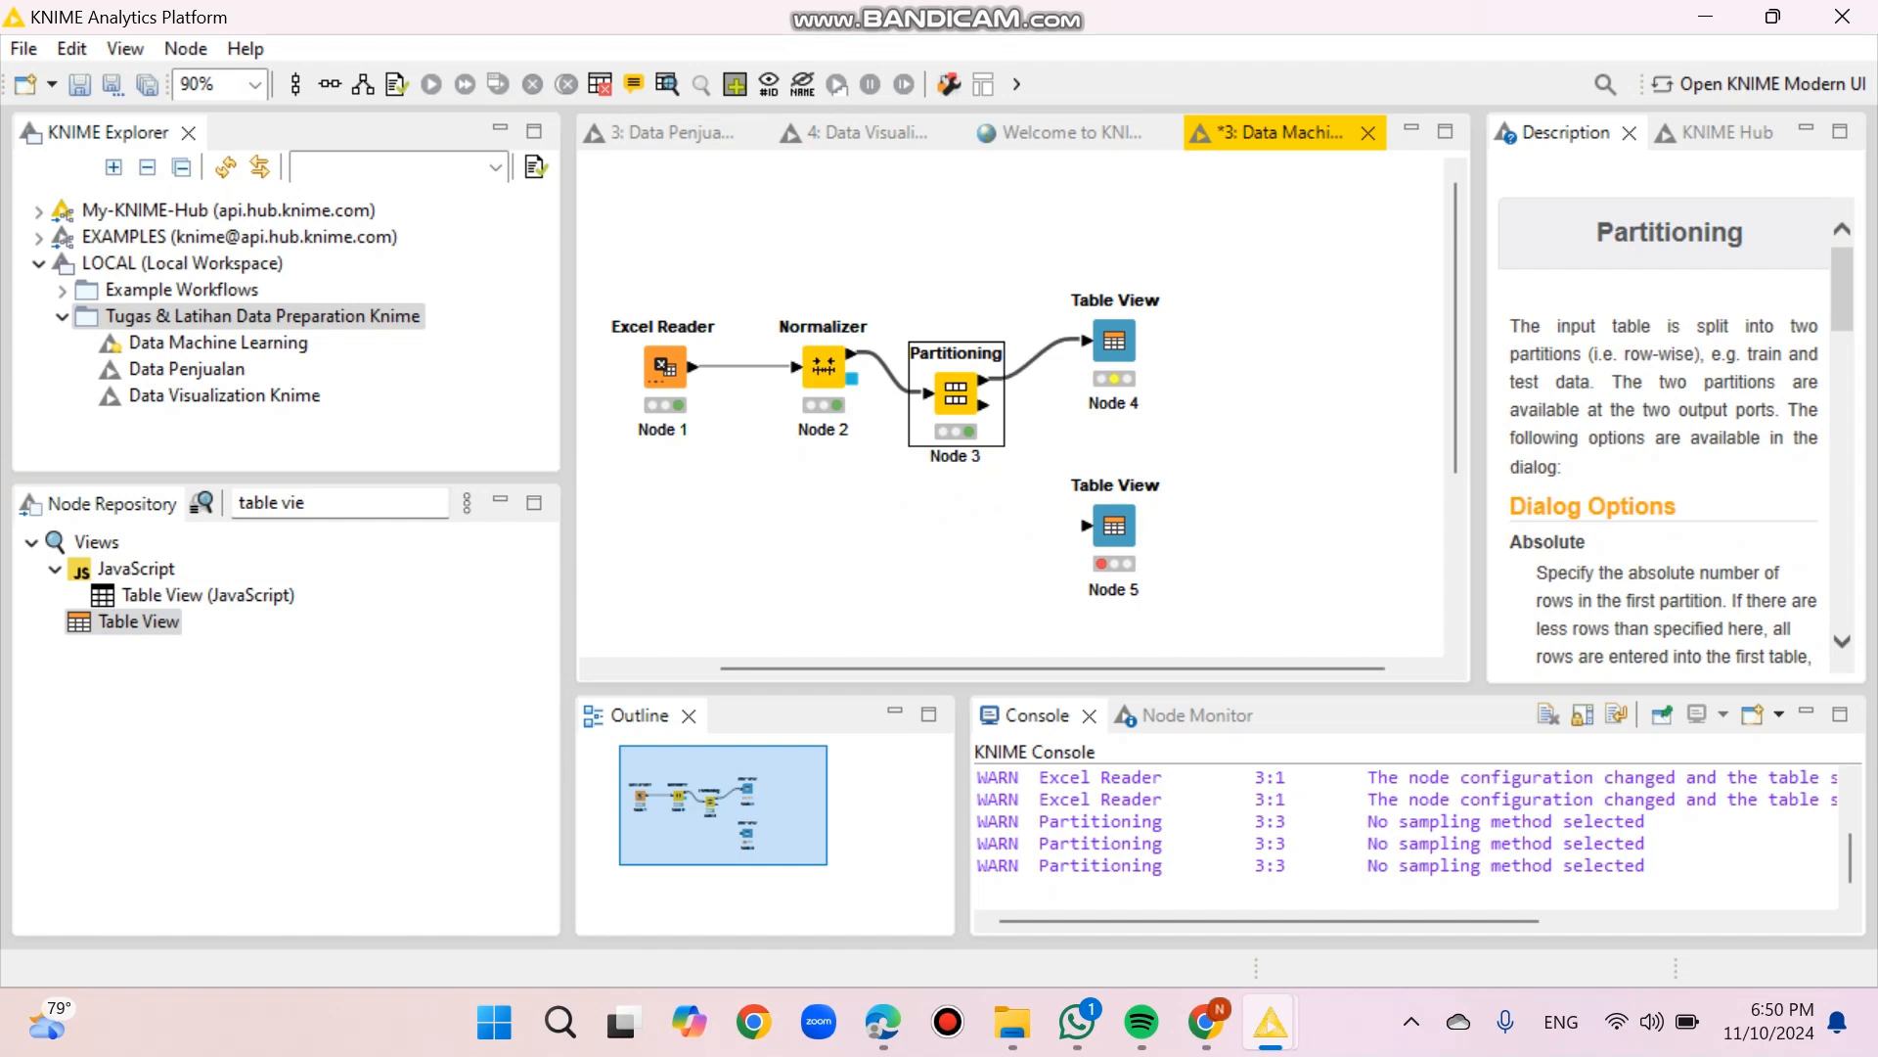
drag(984, 405, 1087, 526)
- Execute all executable nodes so that both Table View nodes run
click(1115, 342)
click(1114, 526)
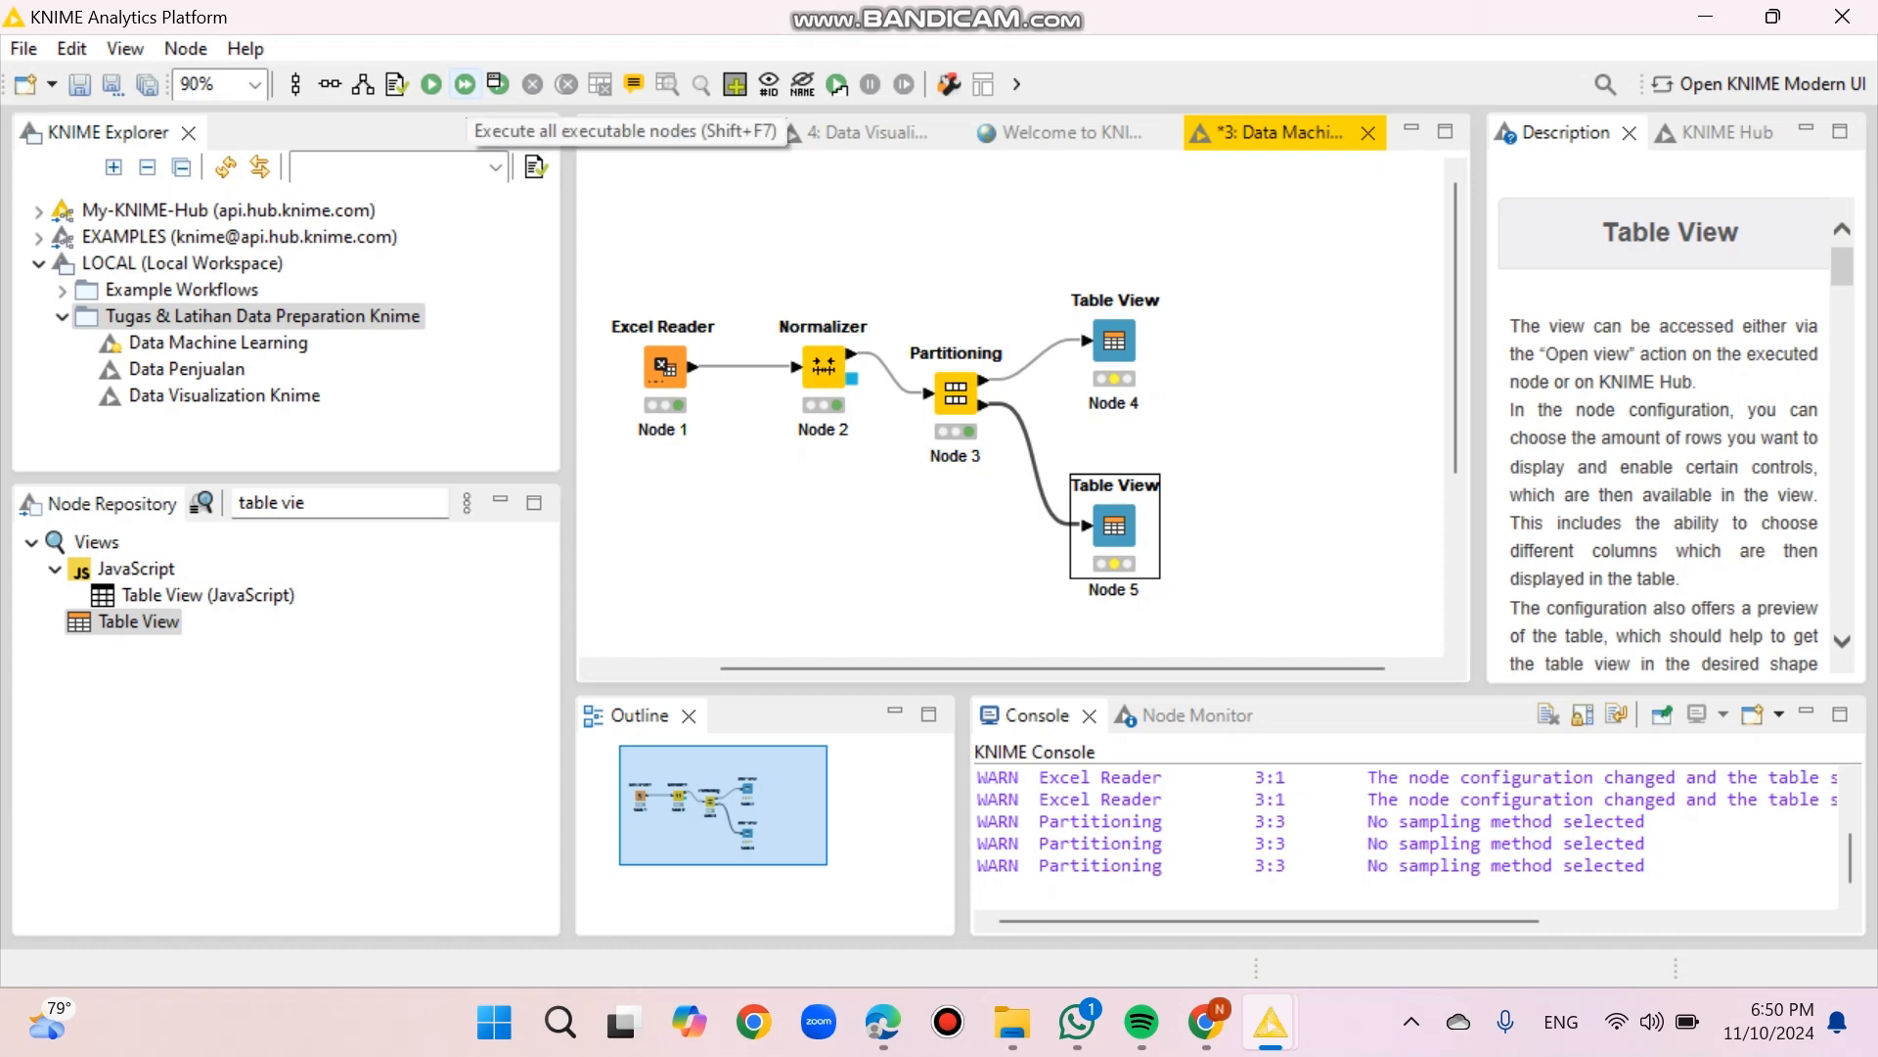
click(464, 84)
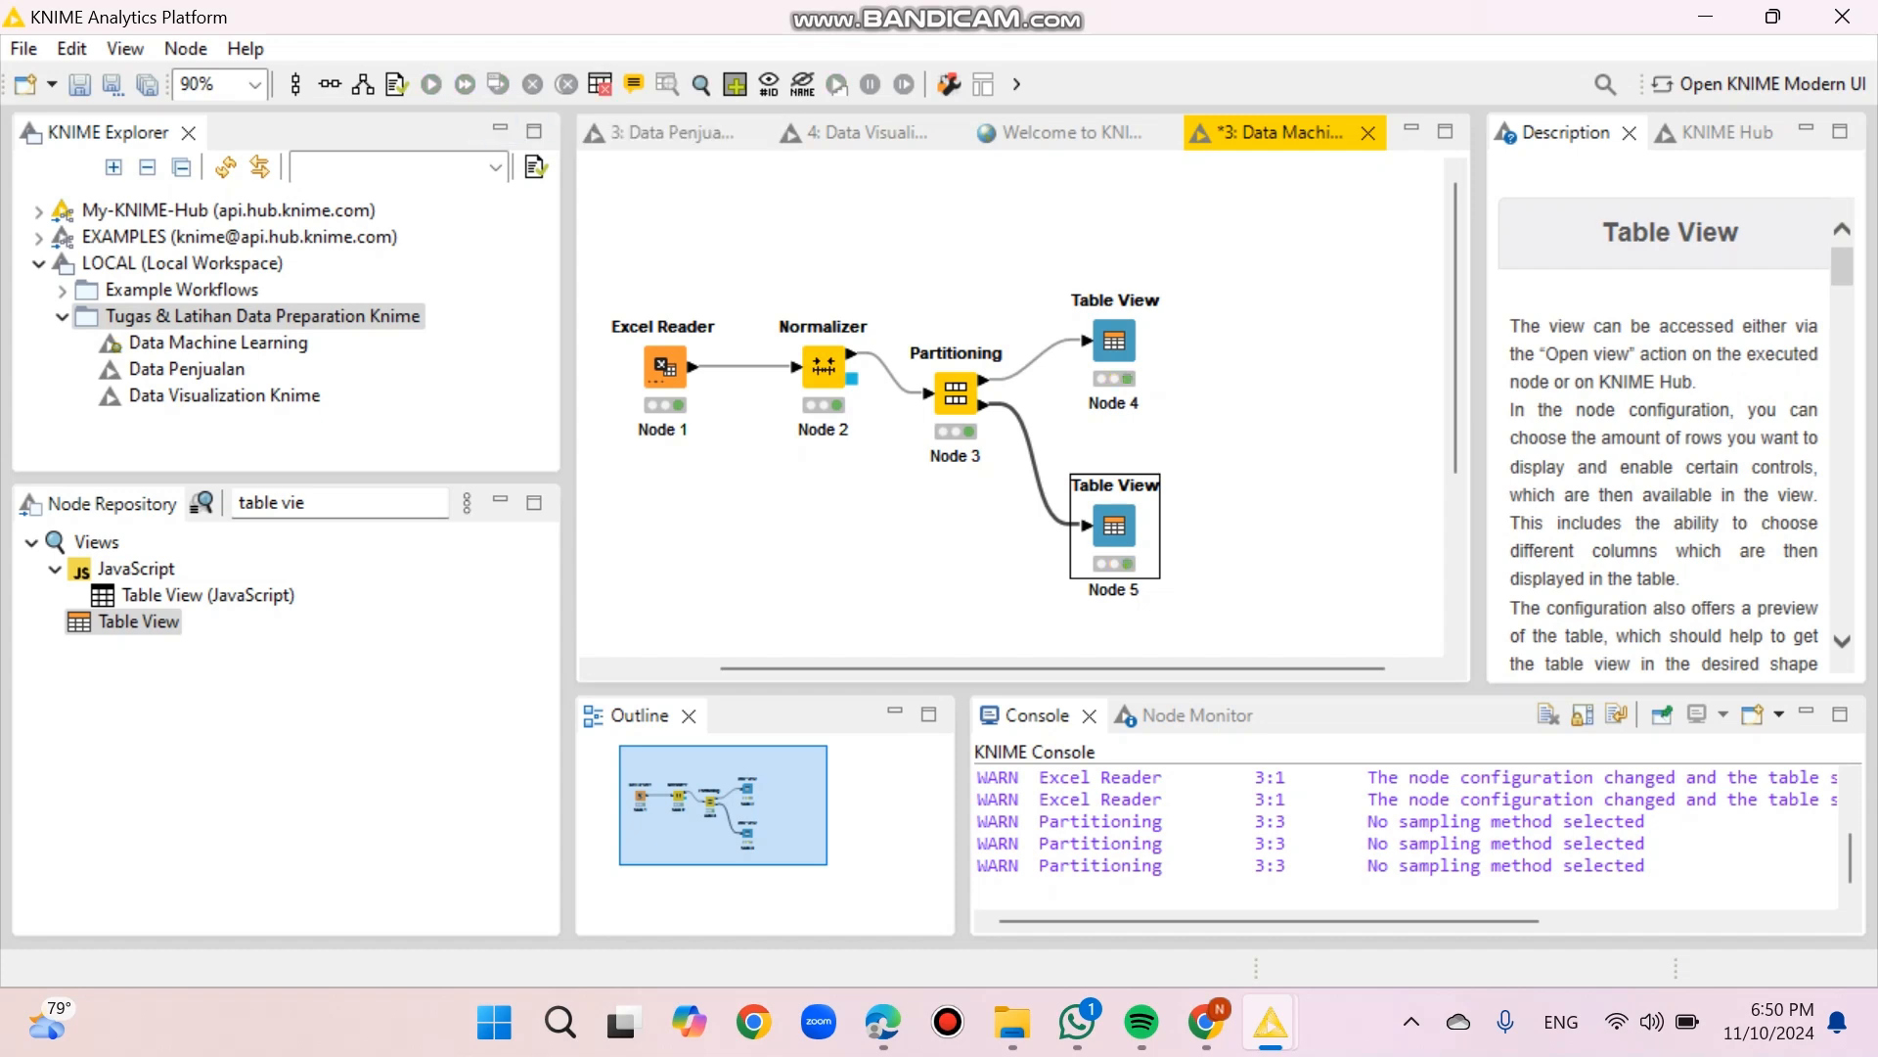
- Open the view of the Table View node on the first partition and look through its rows
click(1114, 341)
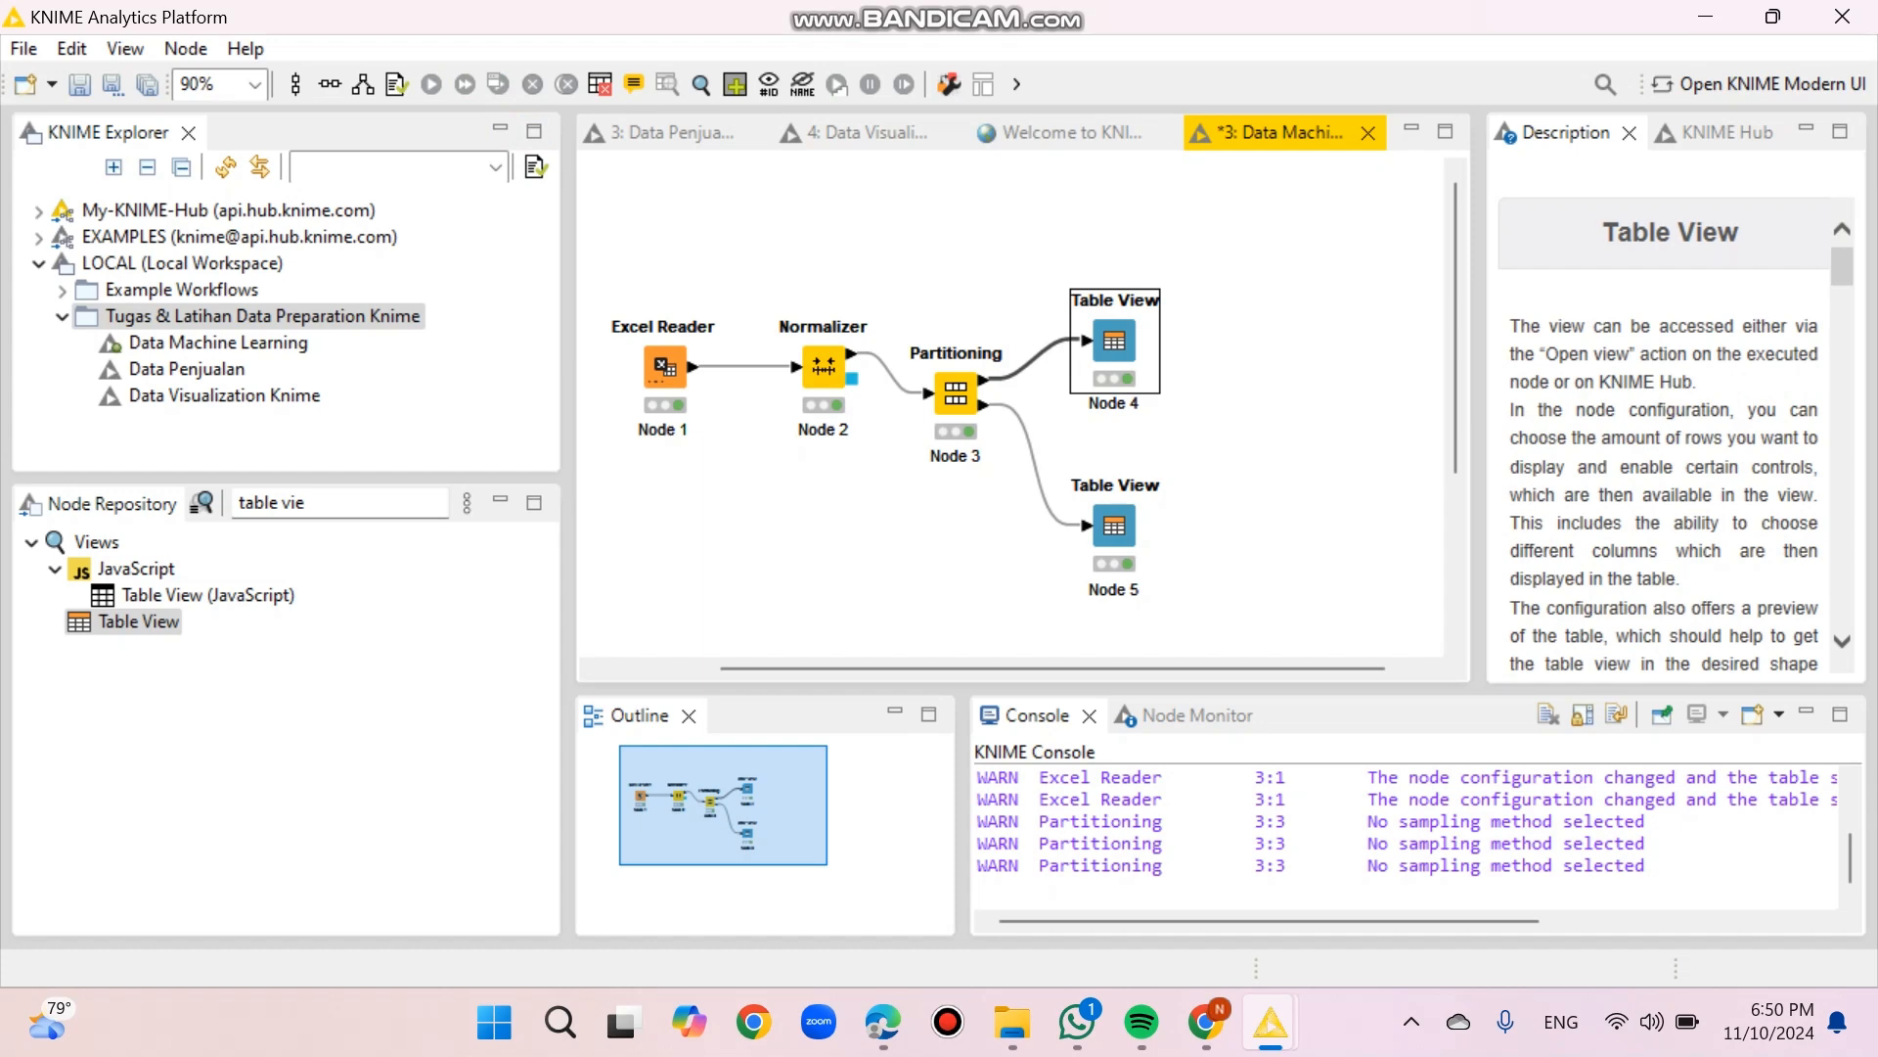
click(701, 84)
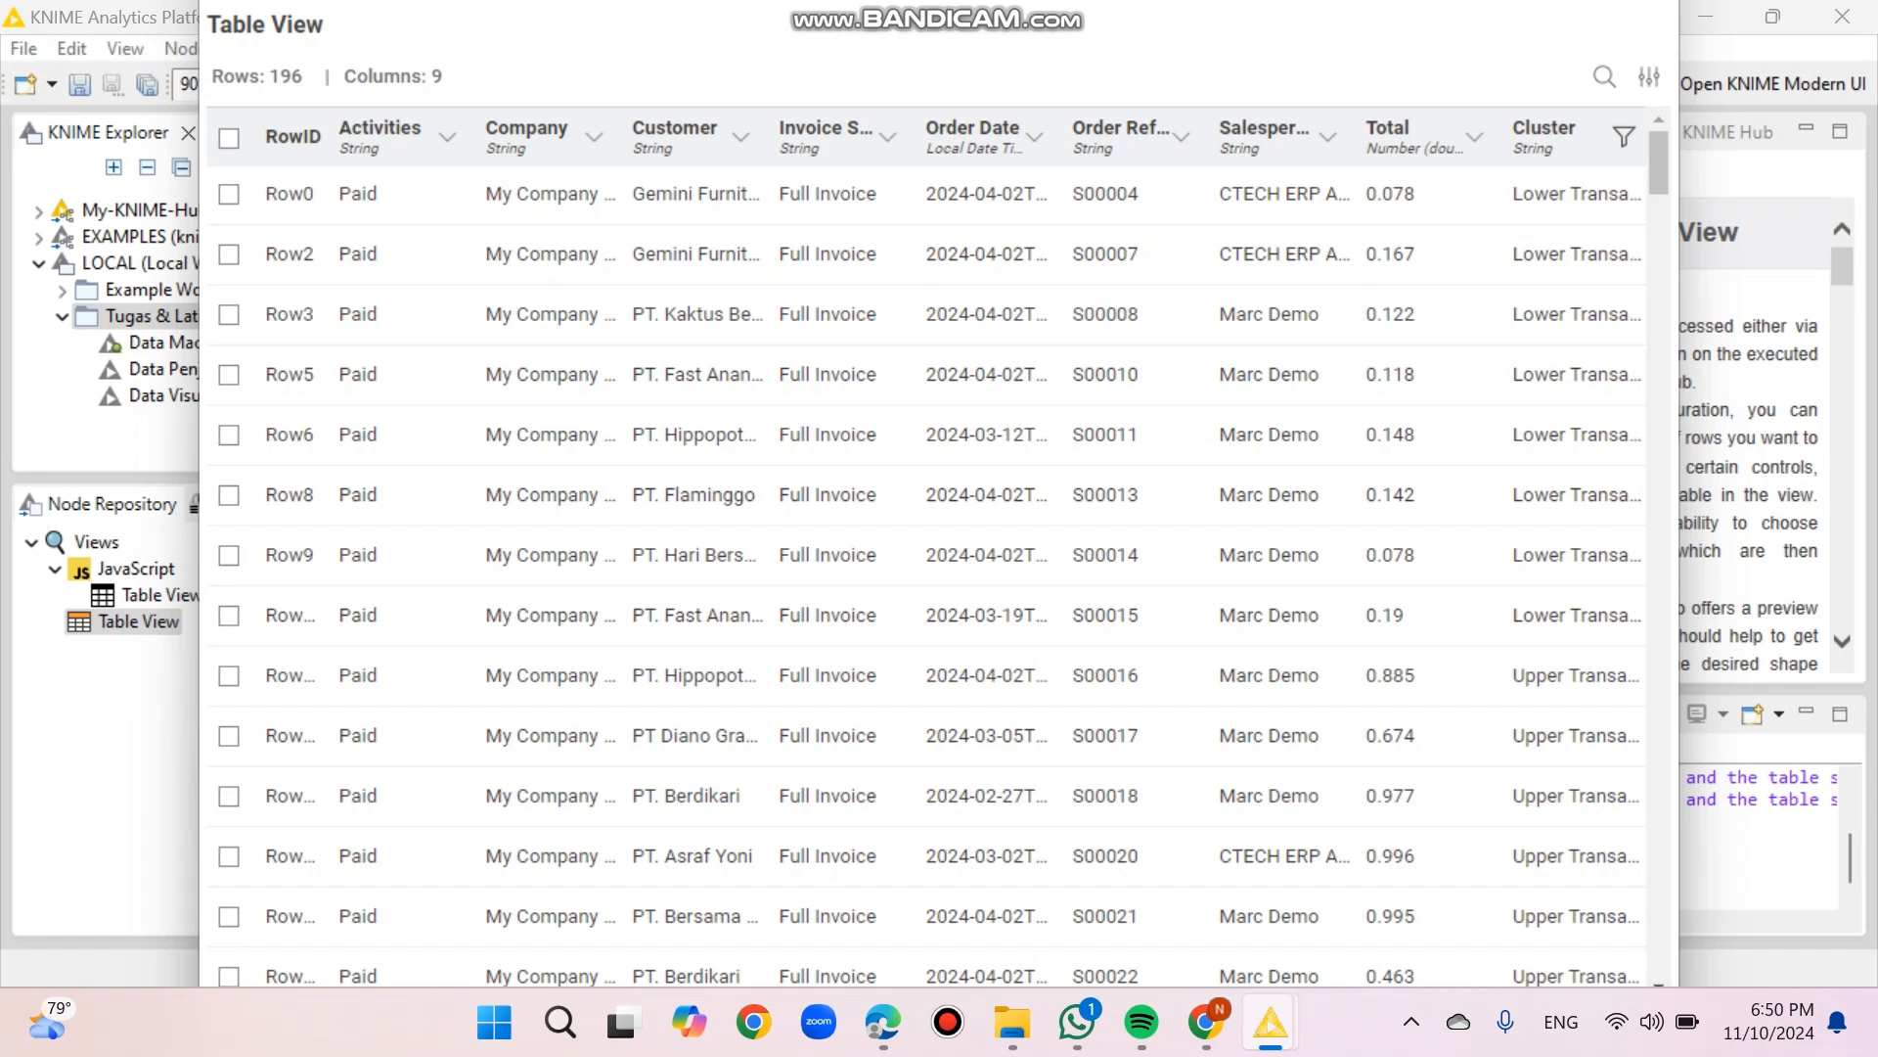
scroll(924, 575, down, 20)
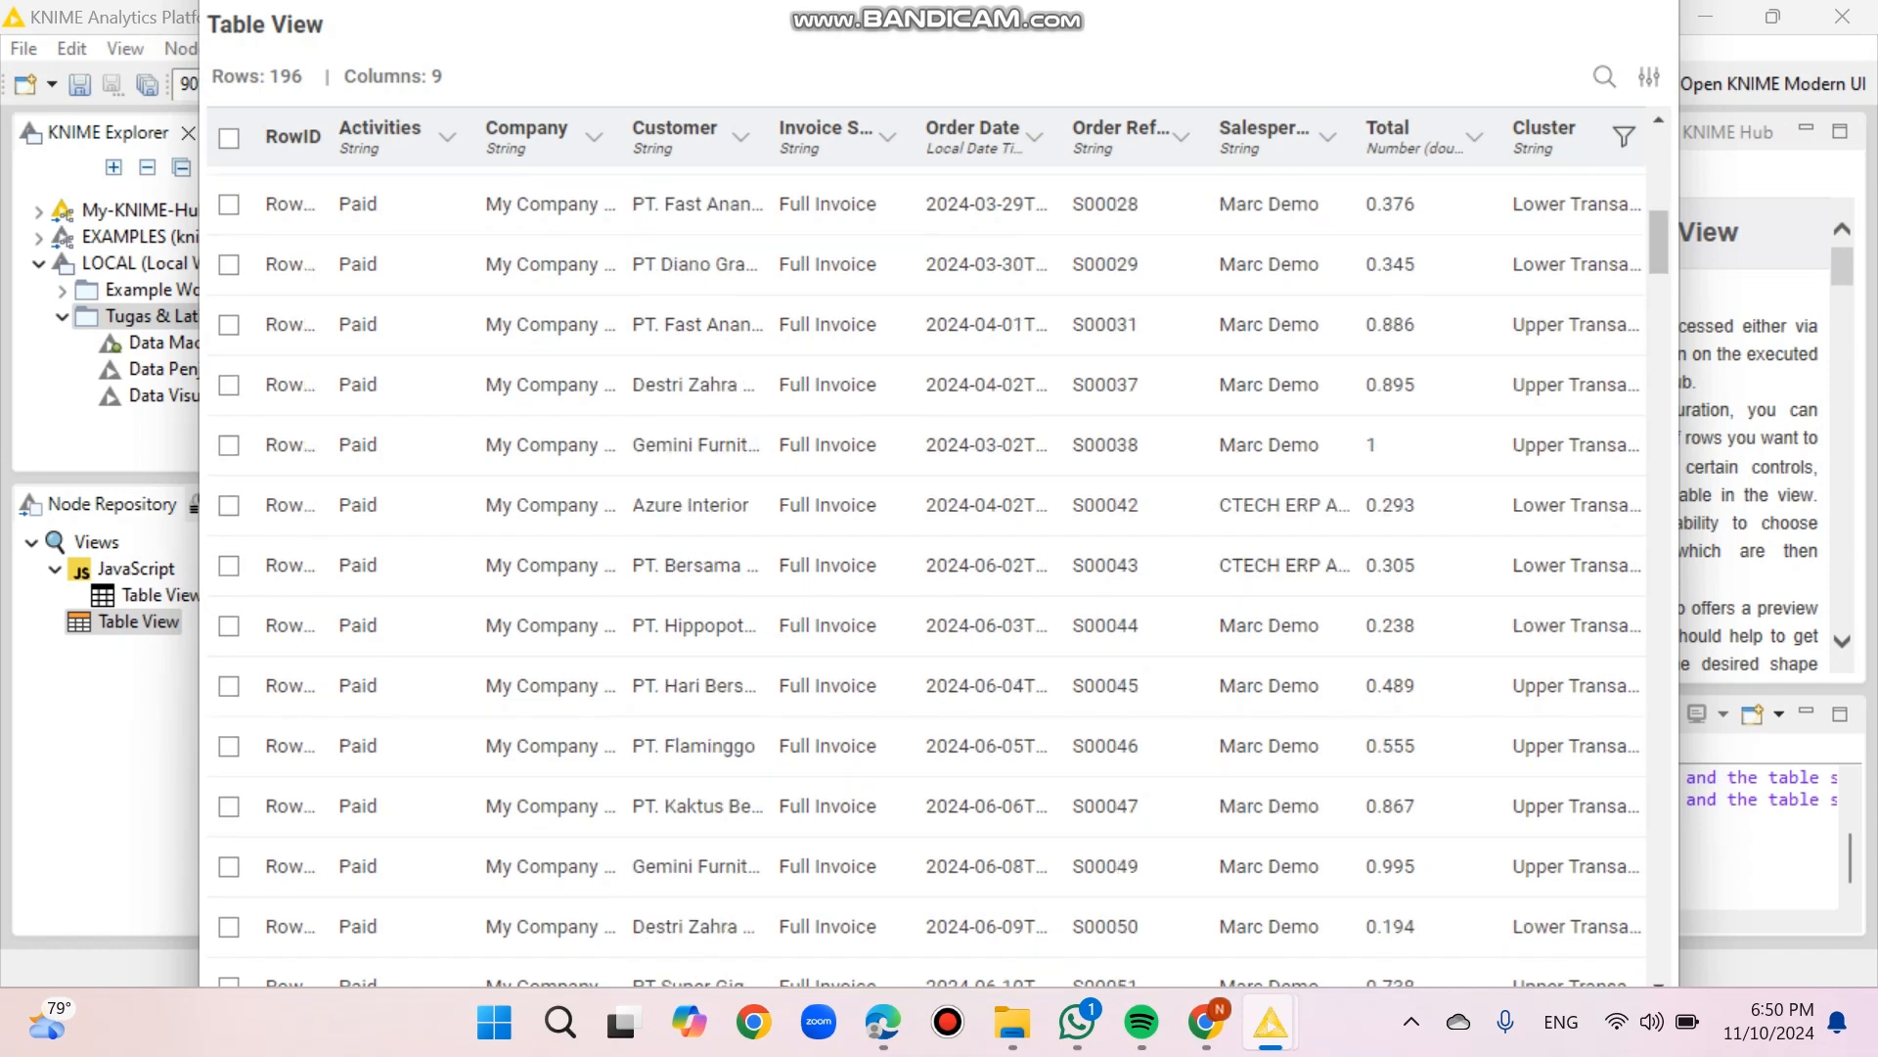
scroll(925, 576, up, 20)
scroll(925, 575, up, 3)
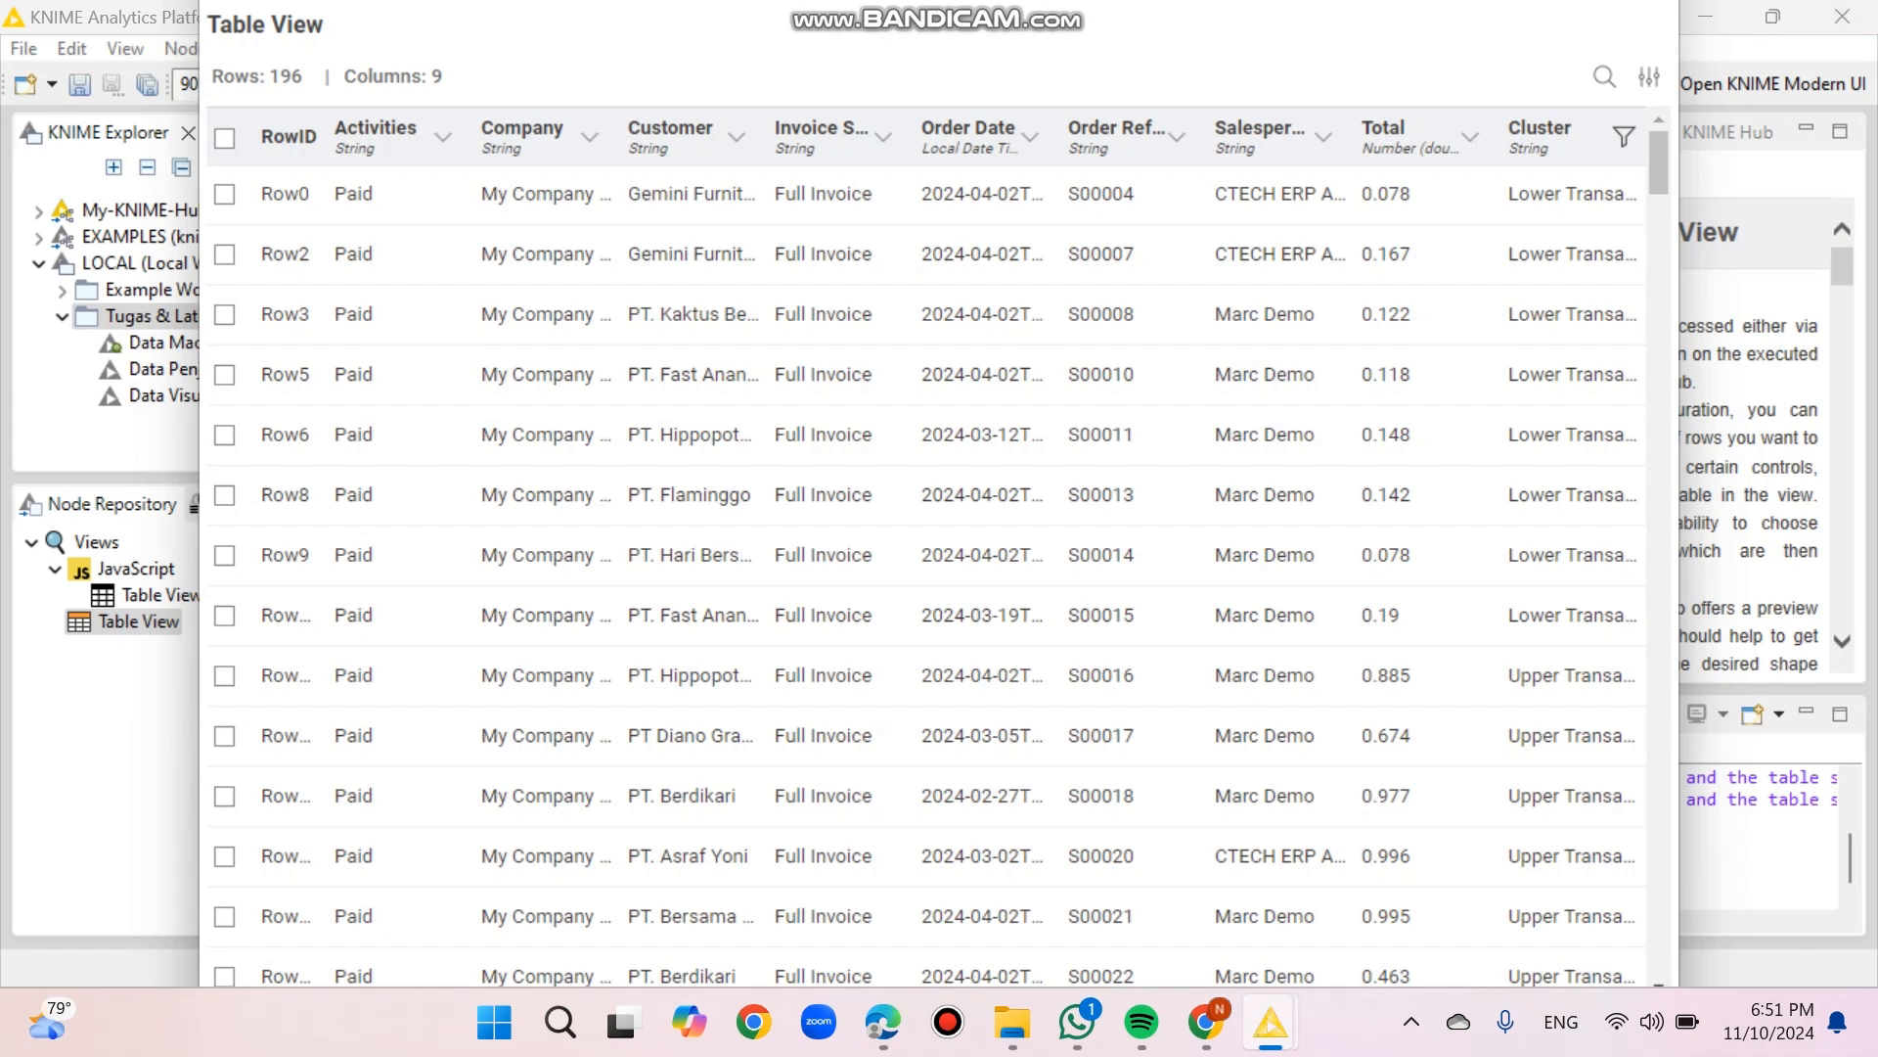
click(1761, 411)
- Open the view of the Table View node connected to the second partition
click(1114, 526)
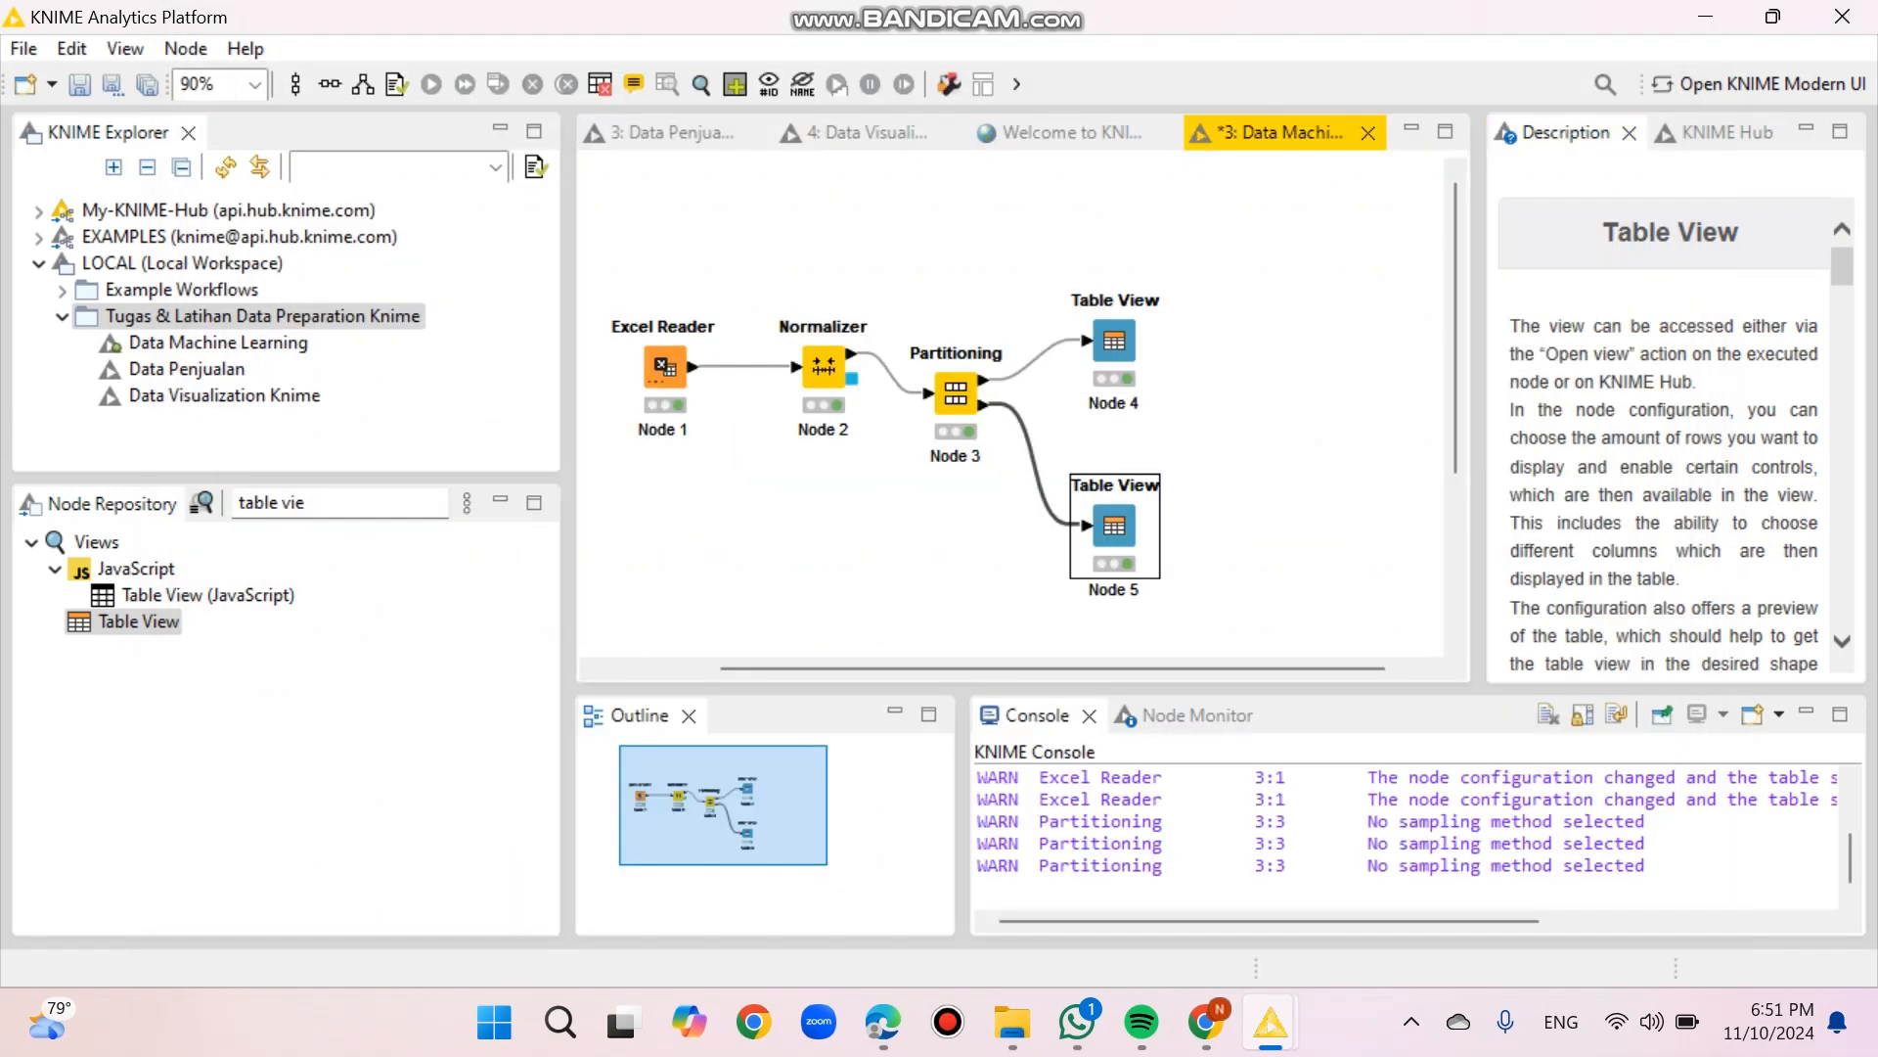
click(701, 84)
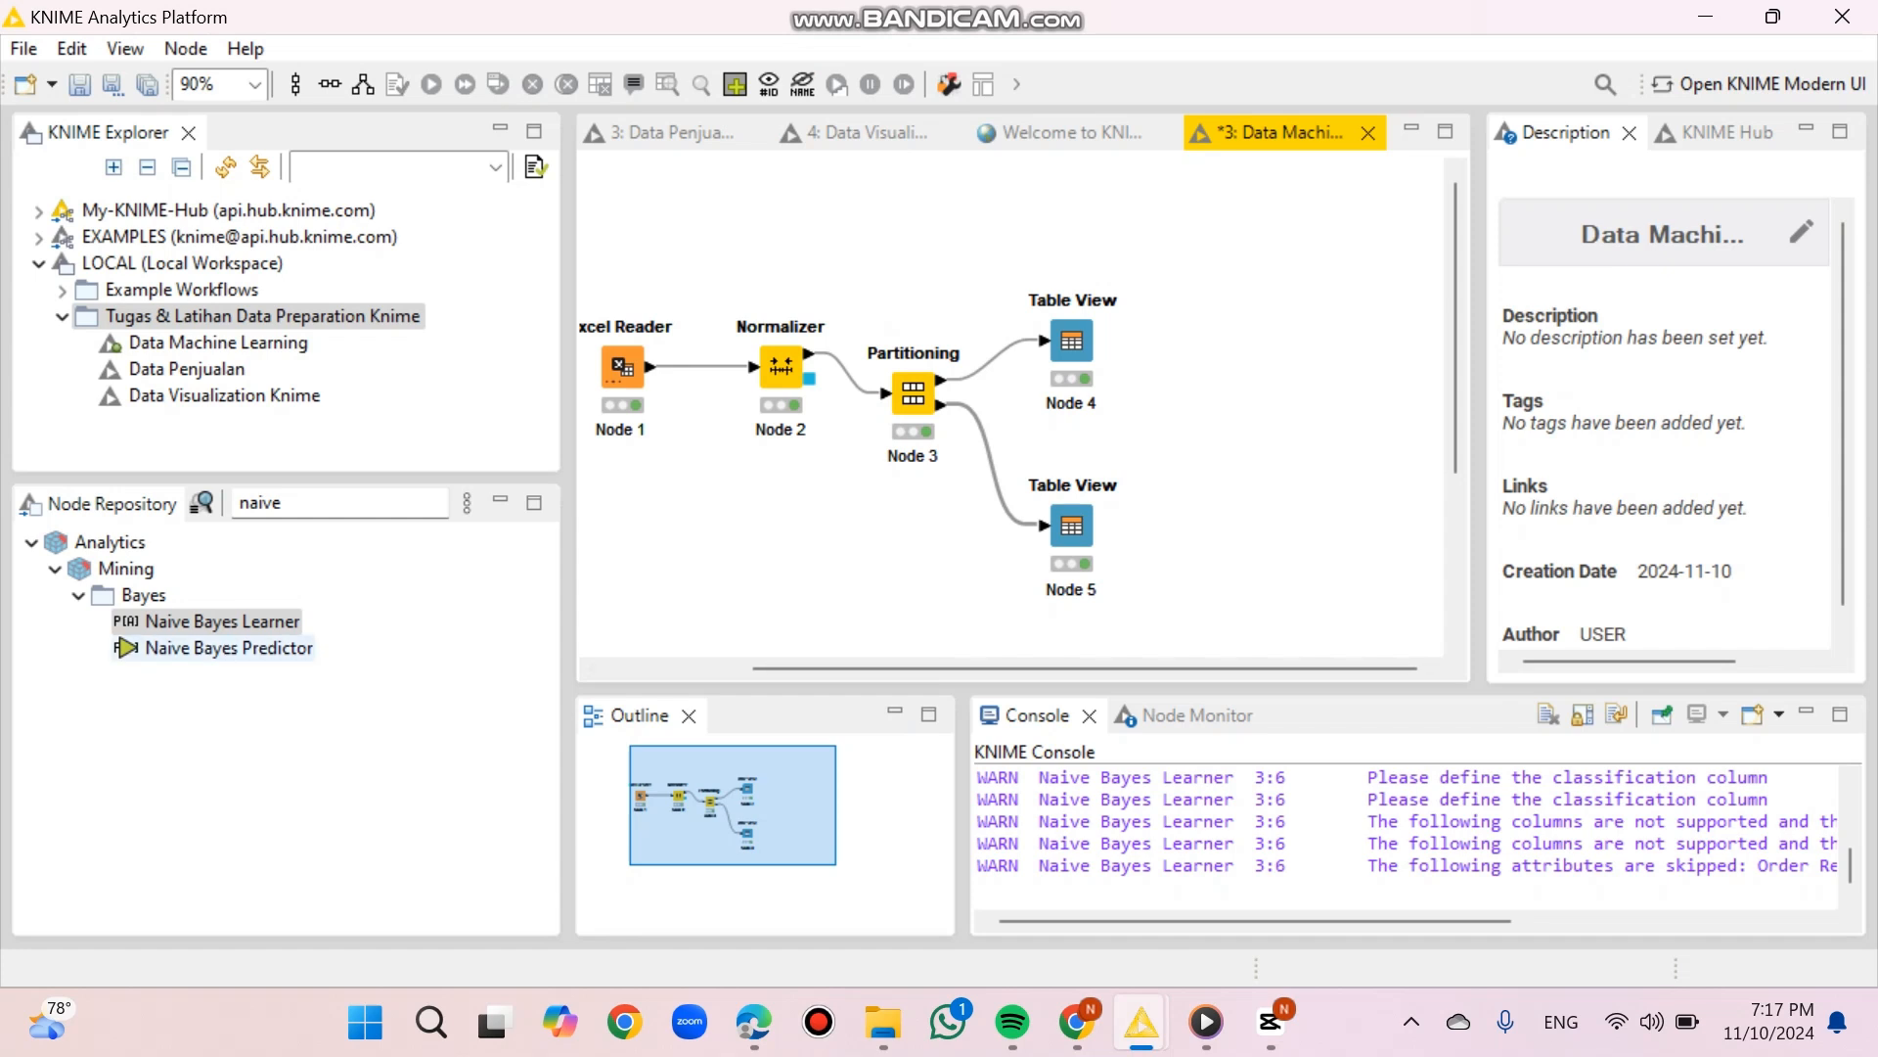
- Add a Naive Bayes Learner node beside the Table Views and connect the first partition output to its training data input
drag(147, 621, 1256, 393)
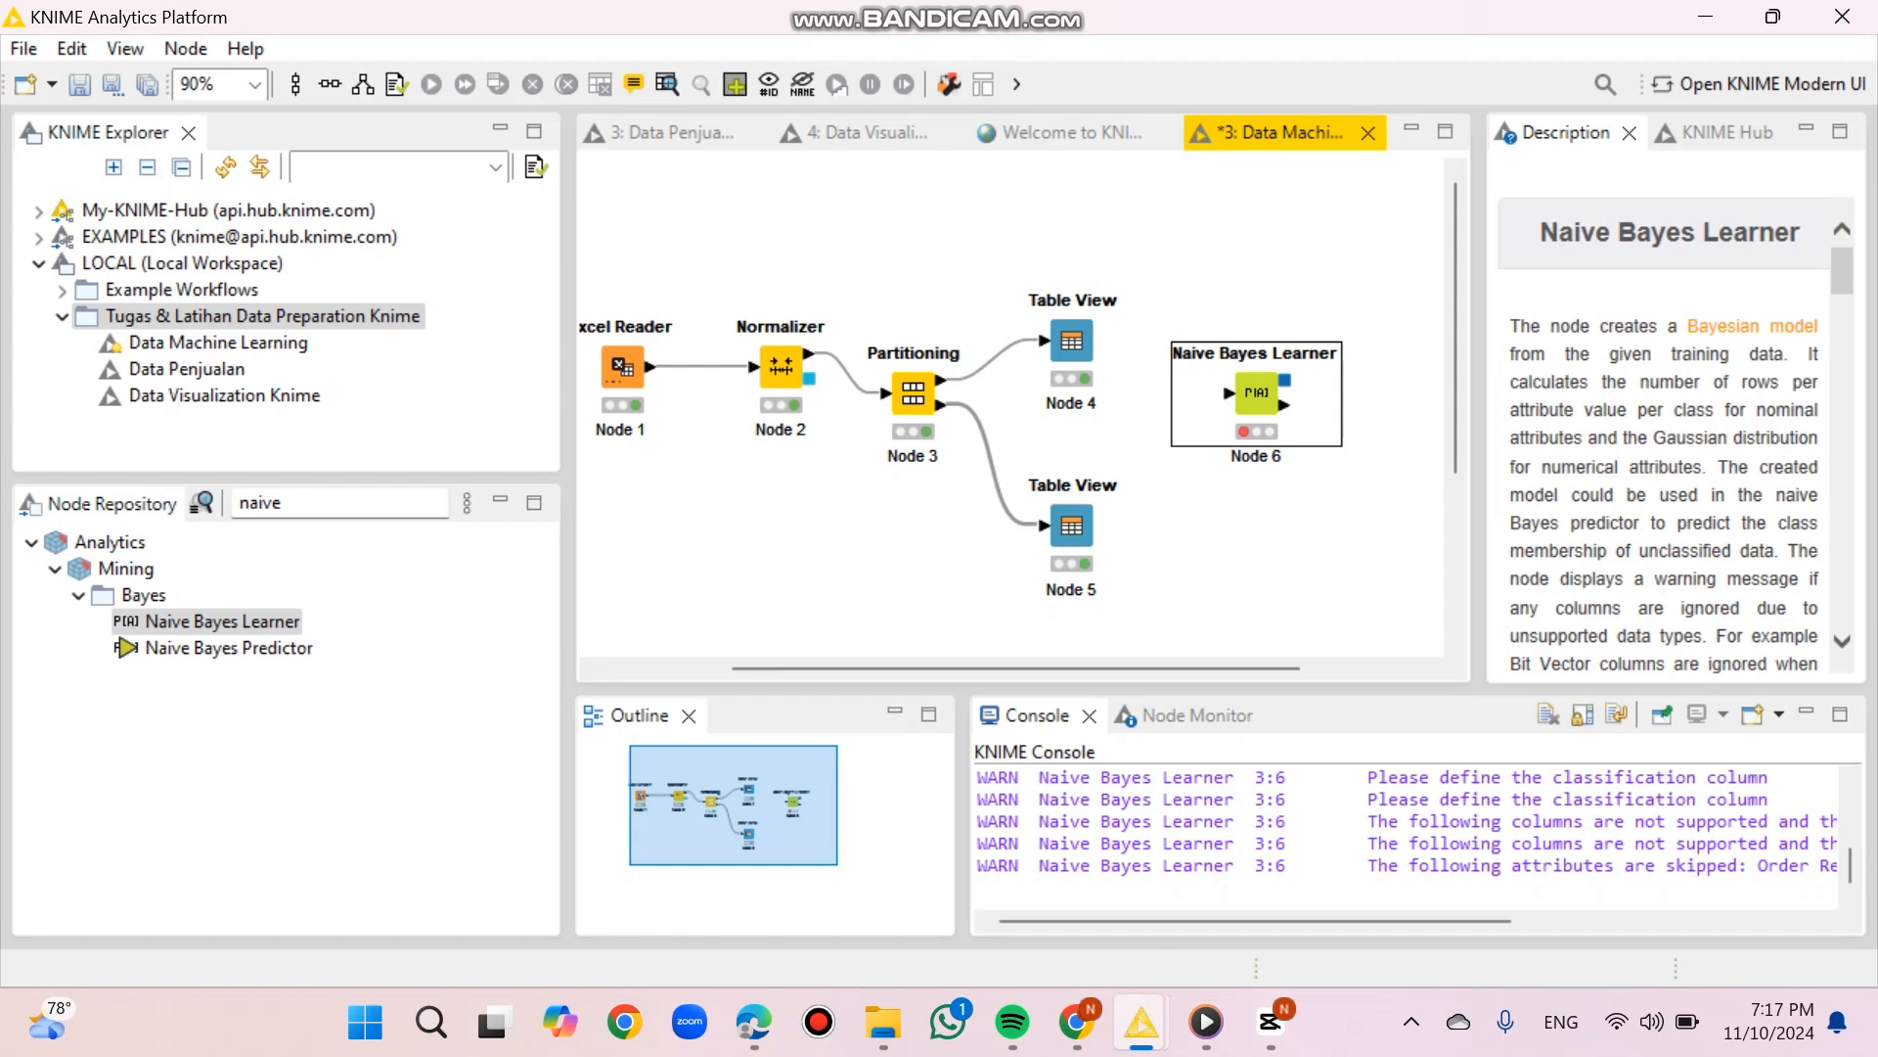
drag(941, 380, 1230, 393)
click(1247, 396)
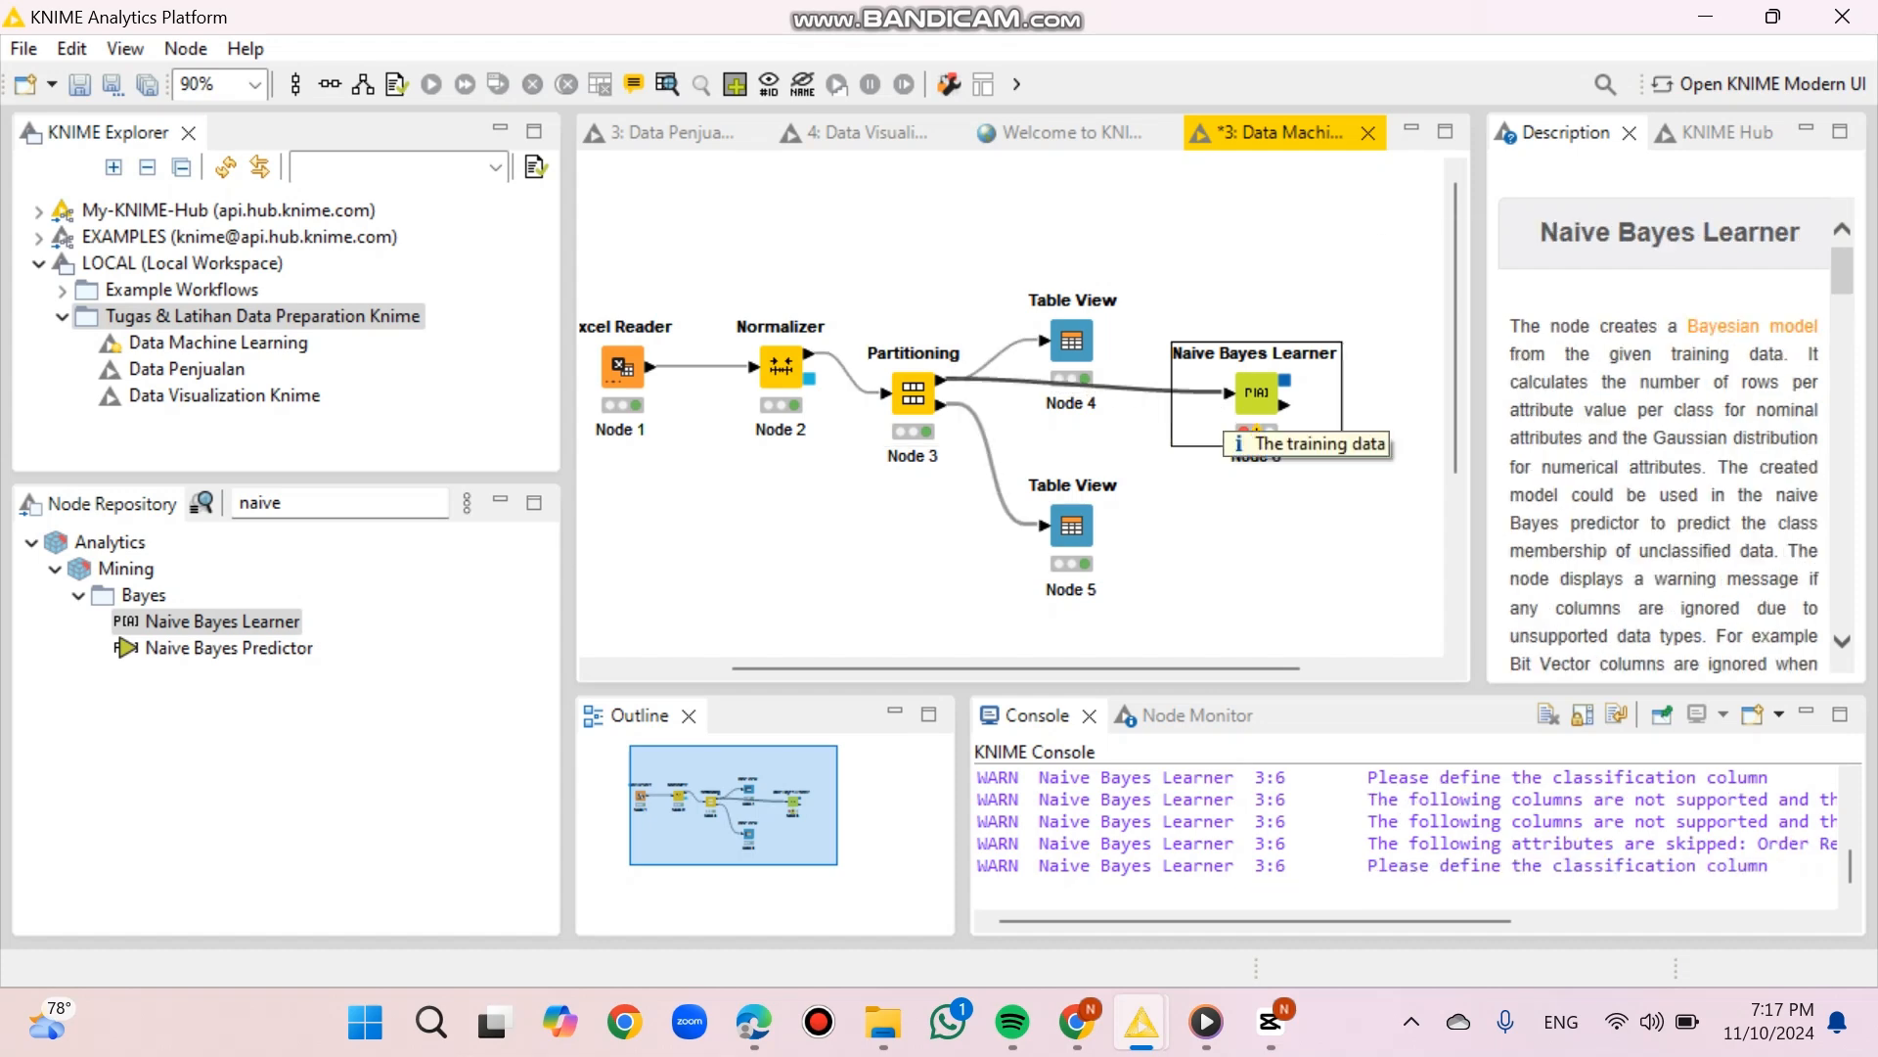
- Configure the Naive Bayes Learner with a maximum of 100 unique nominal values per attribute
right_click(1247, 397)
click(1343, 234)
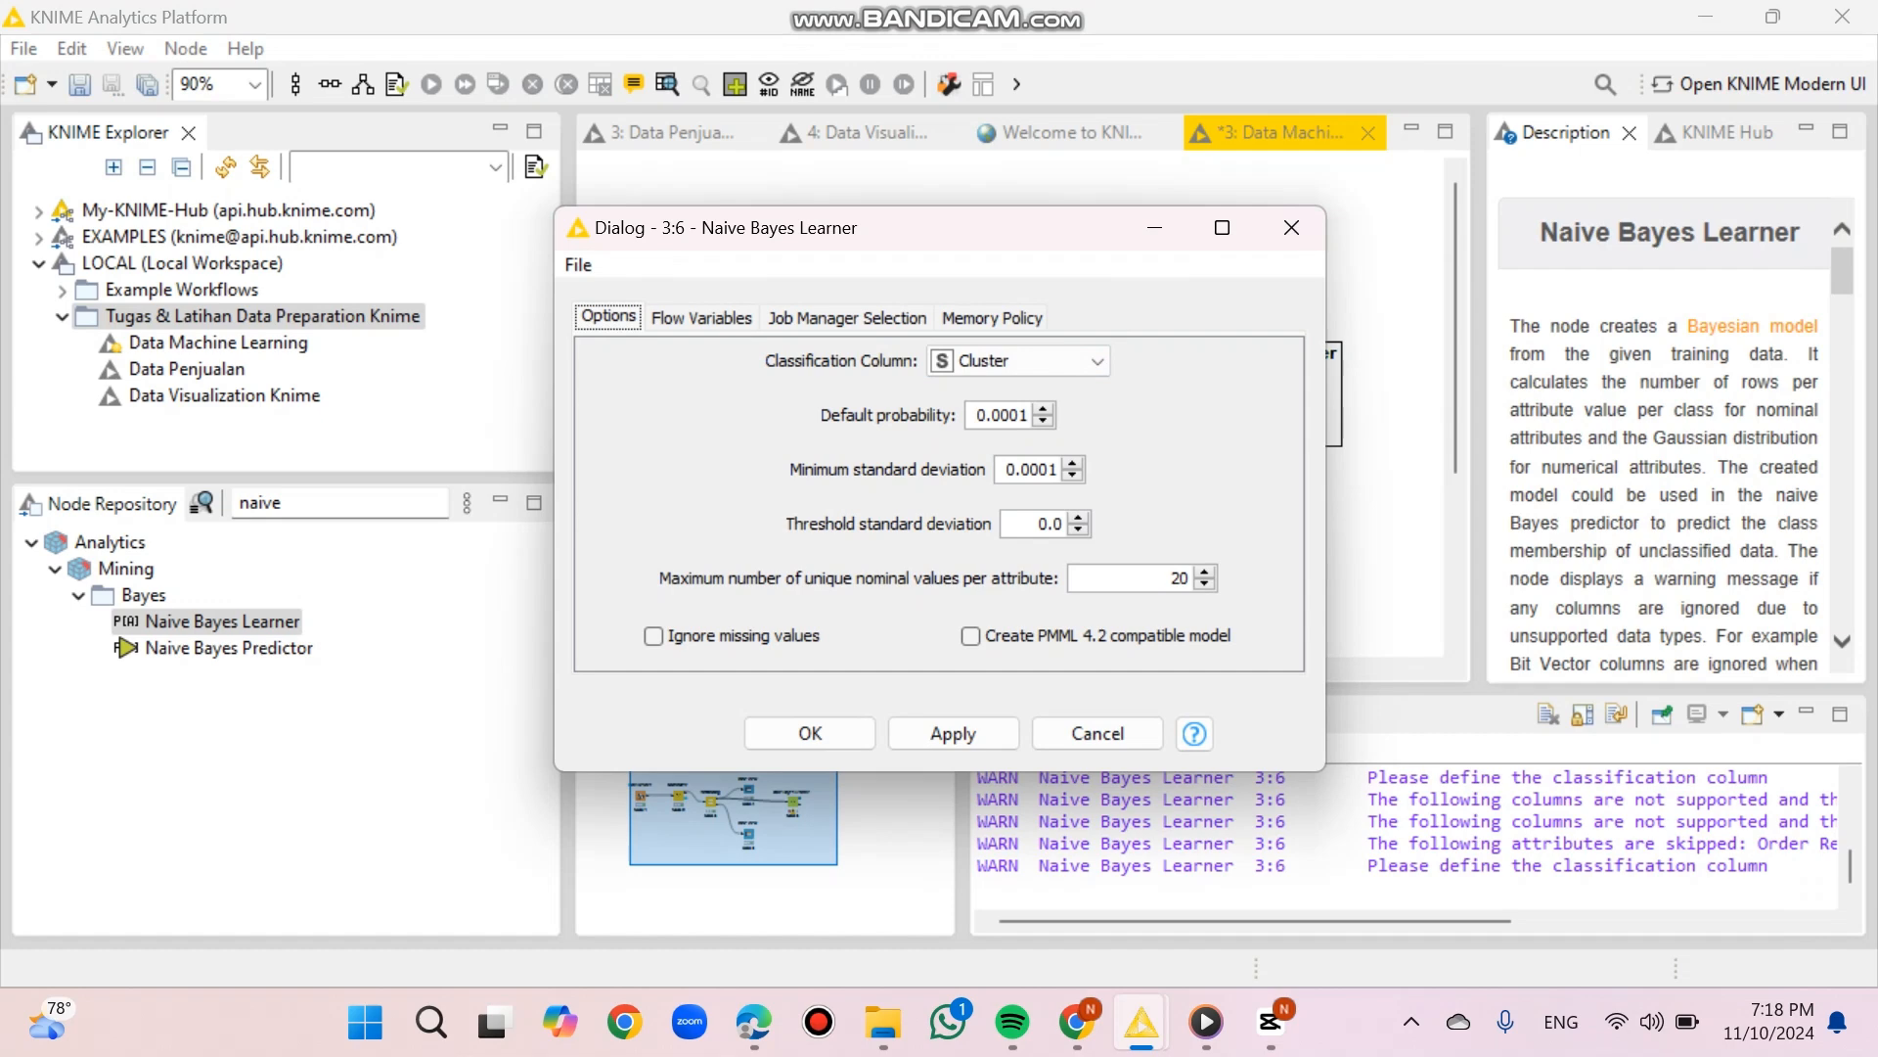
click(1204, 585)
key(BackSpace)
key(BackSpace)
text(100)
click(953, 733)
click(810, 733)
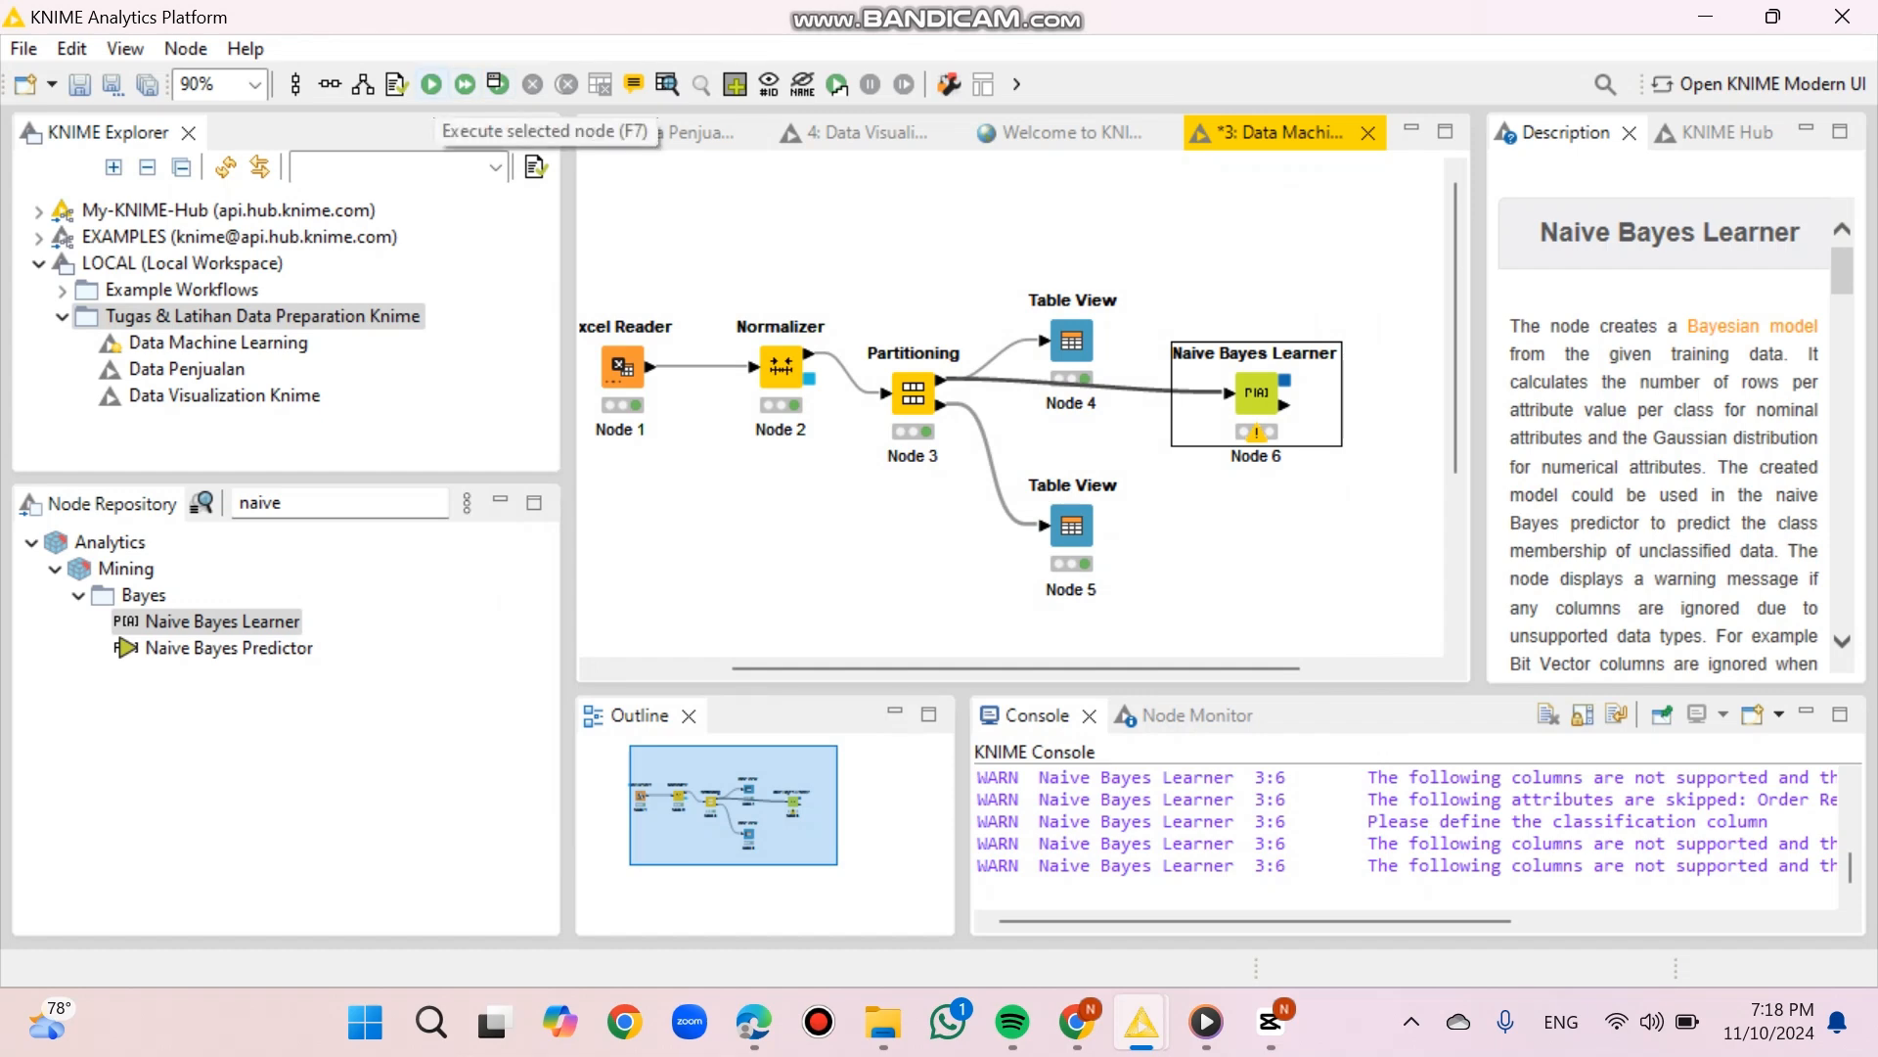
- Execute the Naive Bayes Learner and inspect the class statistics in its view
click(431, 84)
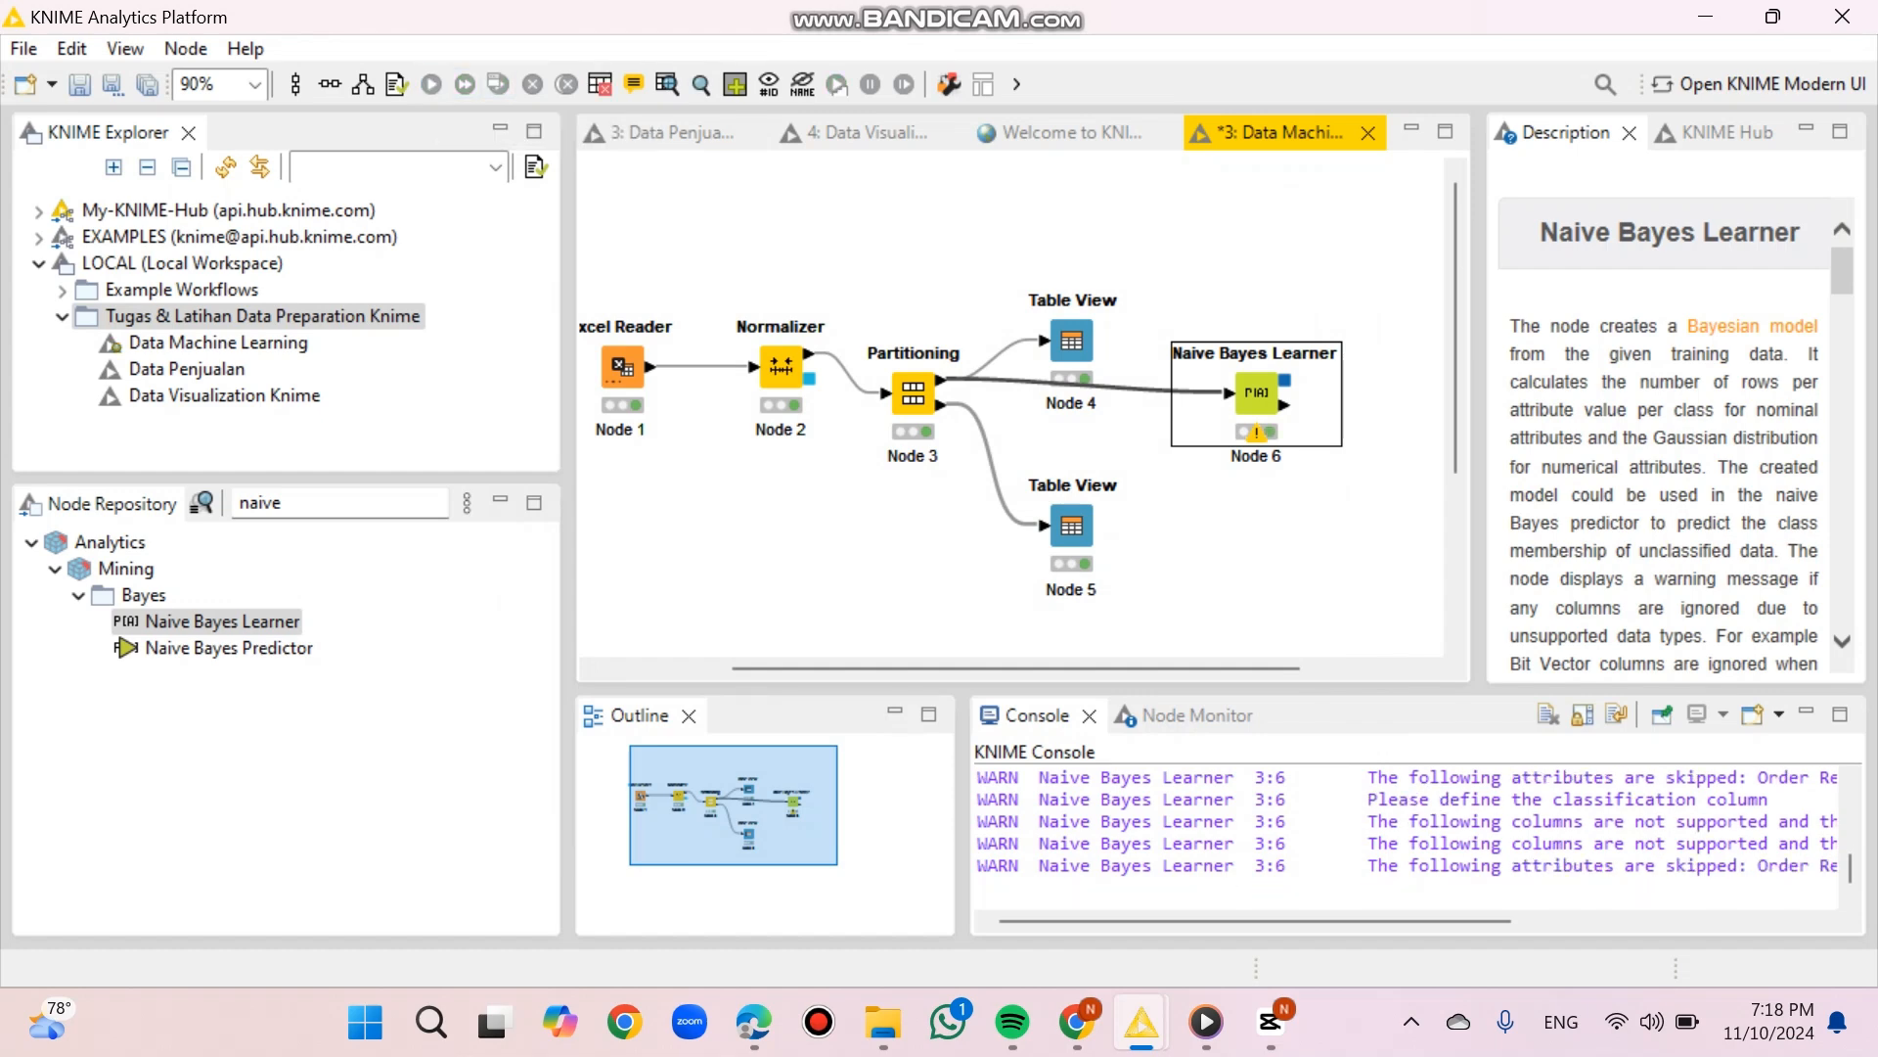
click(701, 84)
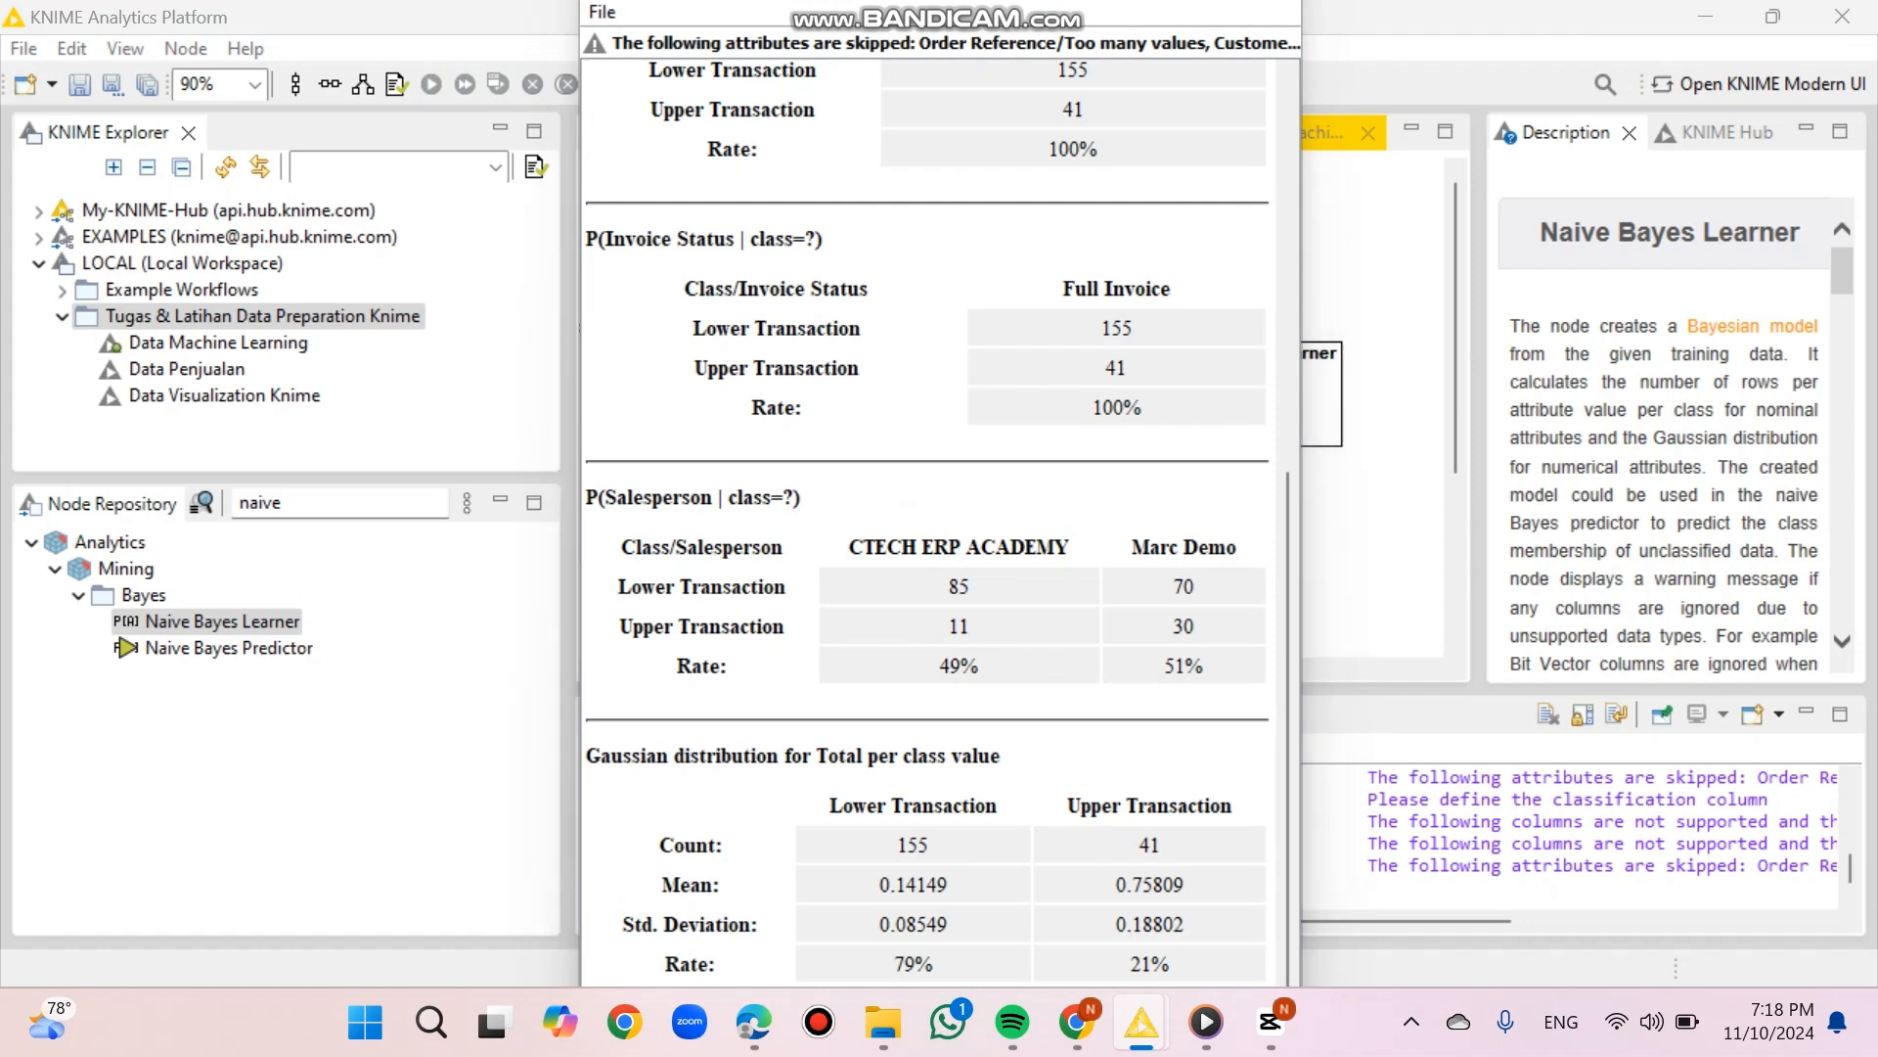
click(1384, 533)
- Add a Naive Bayes Predictor below the learner and connect the second partition and the learner's model to its inputs
double_click(228, 648)
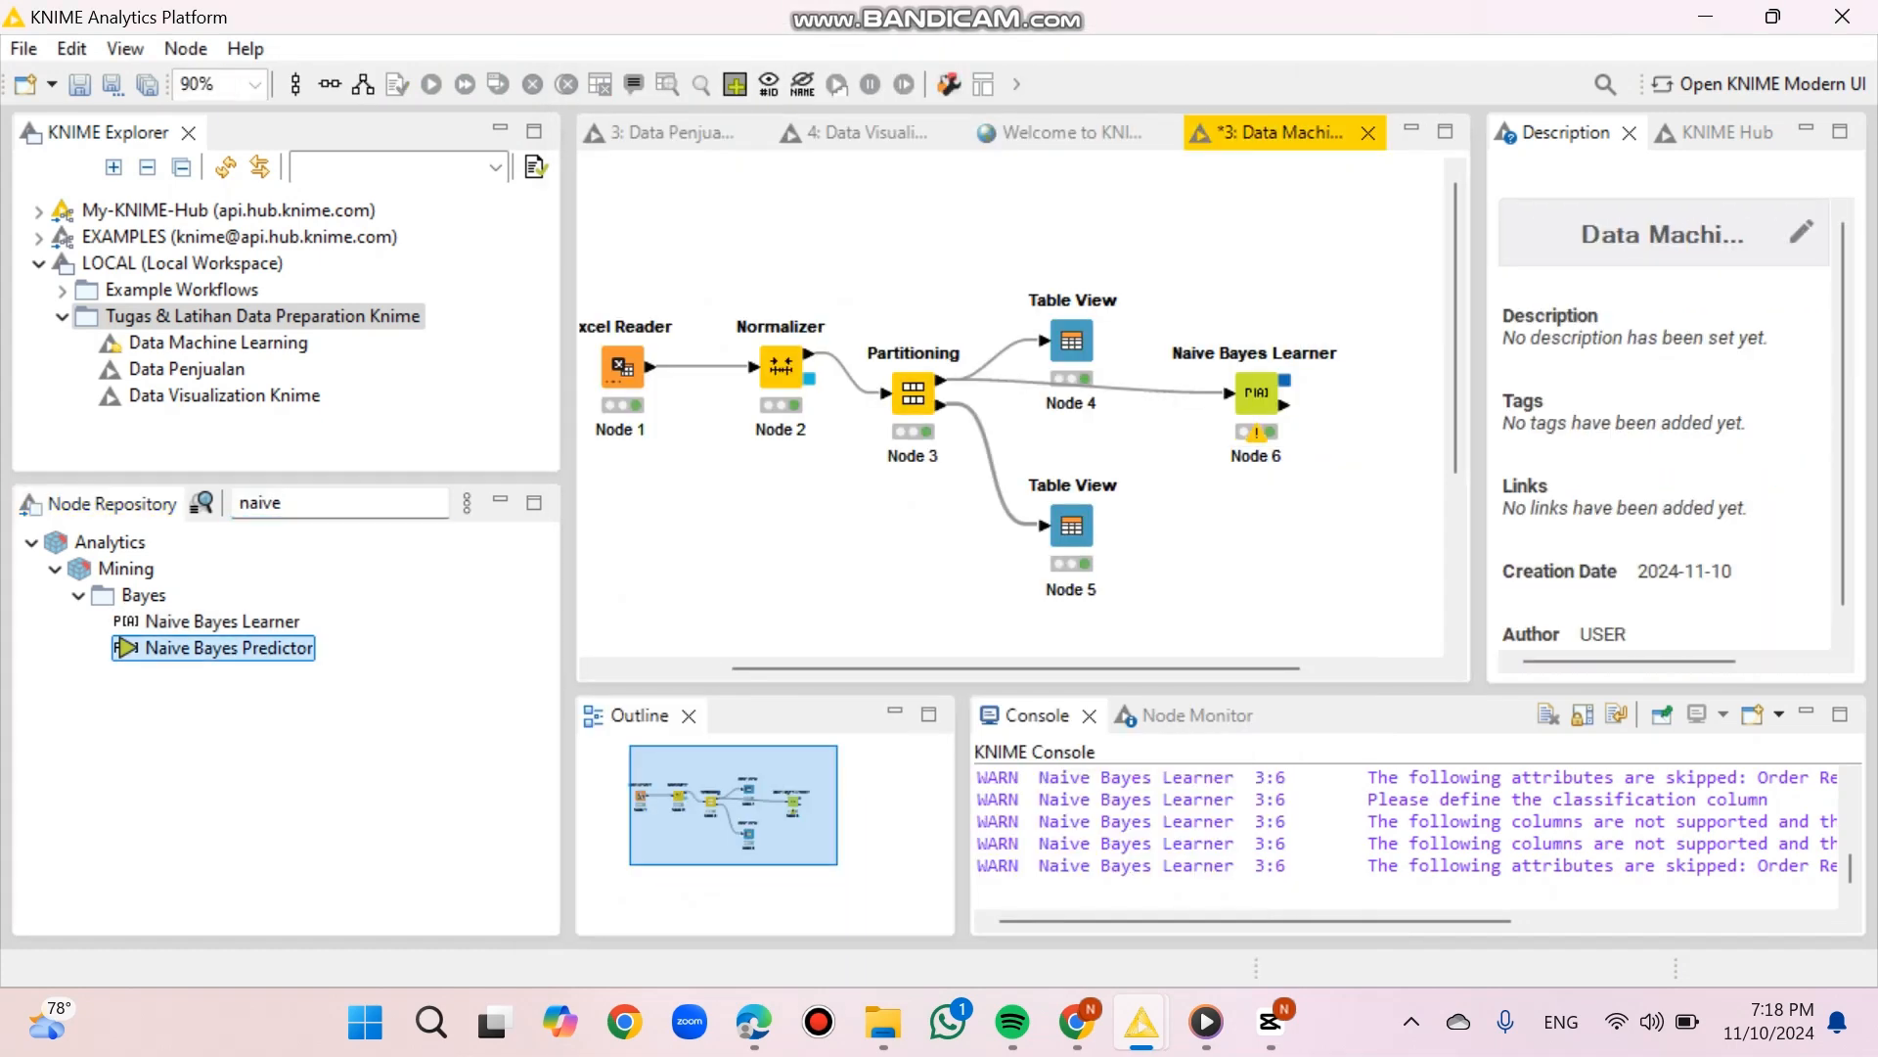
drag(939, 367, 1282, 577)
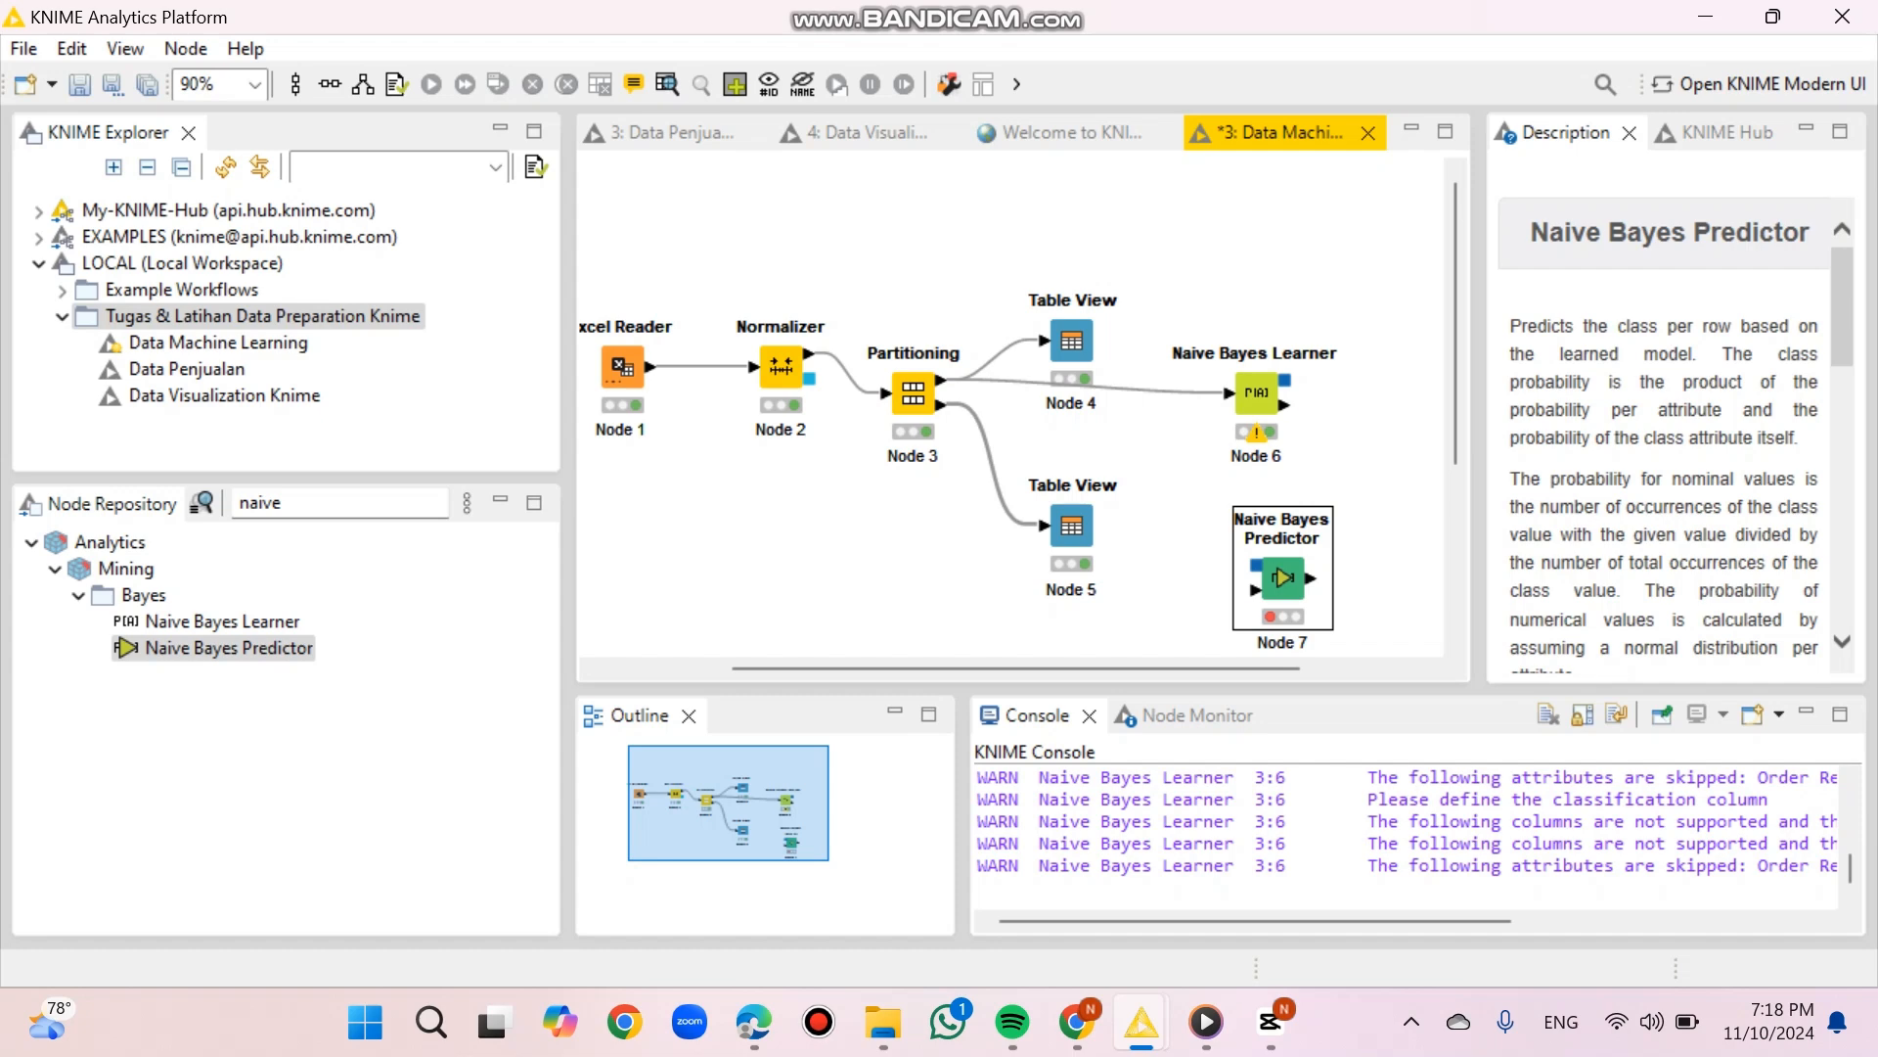
drag(942, 404, 1255, 589)
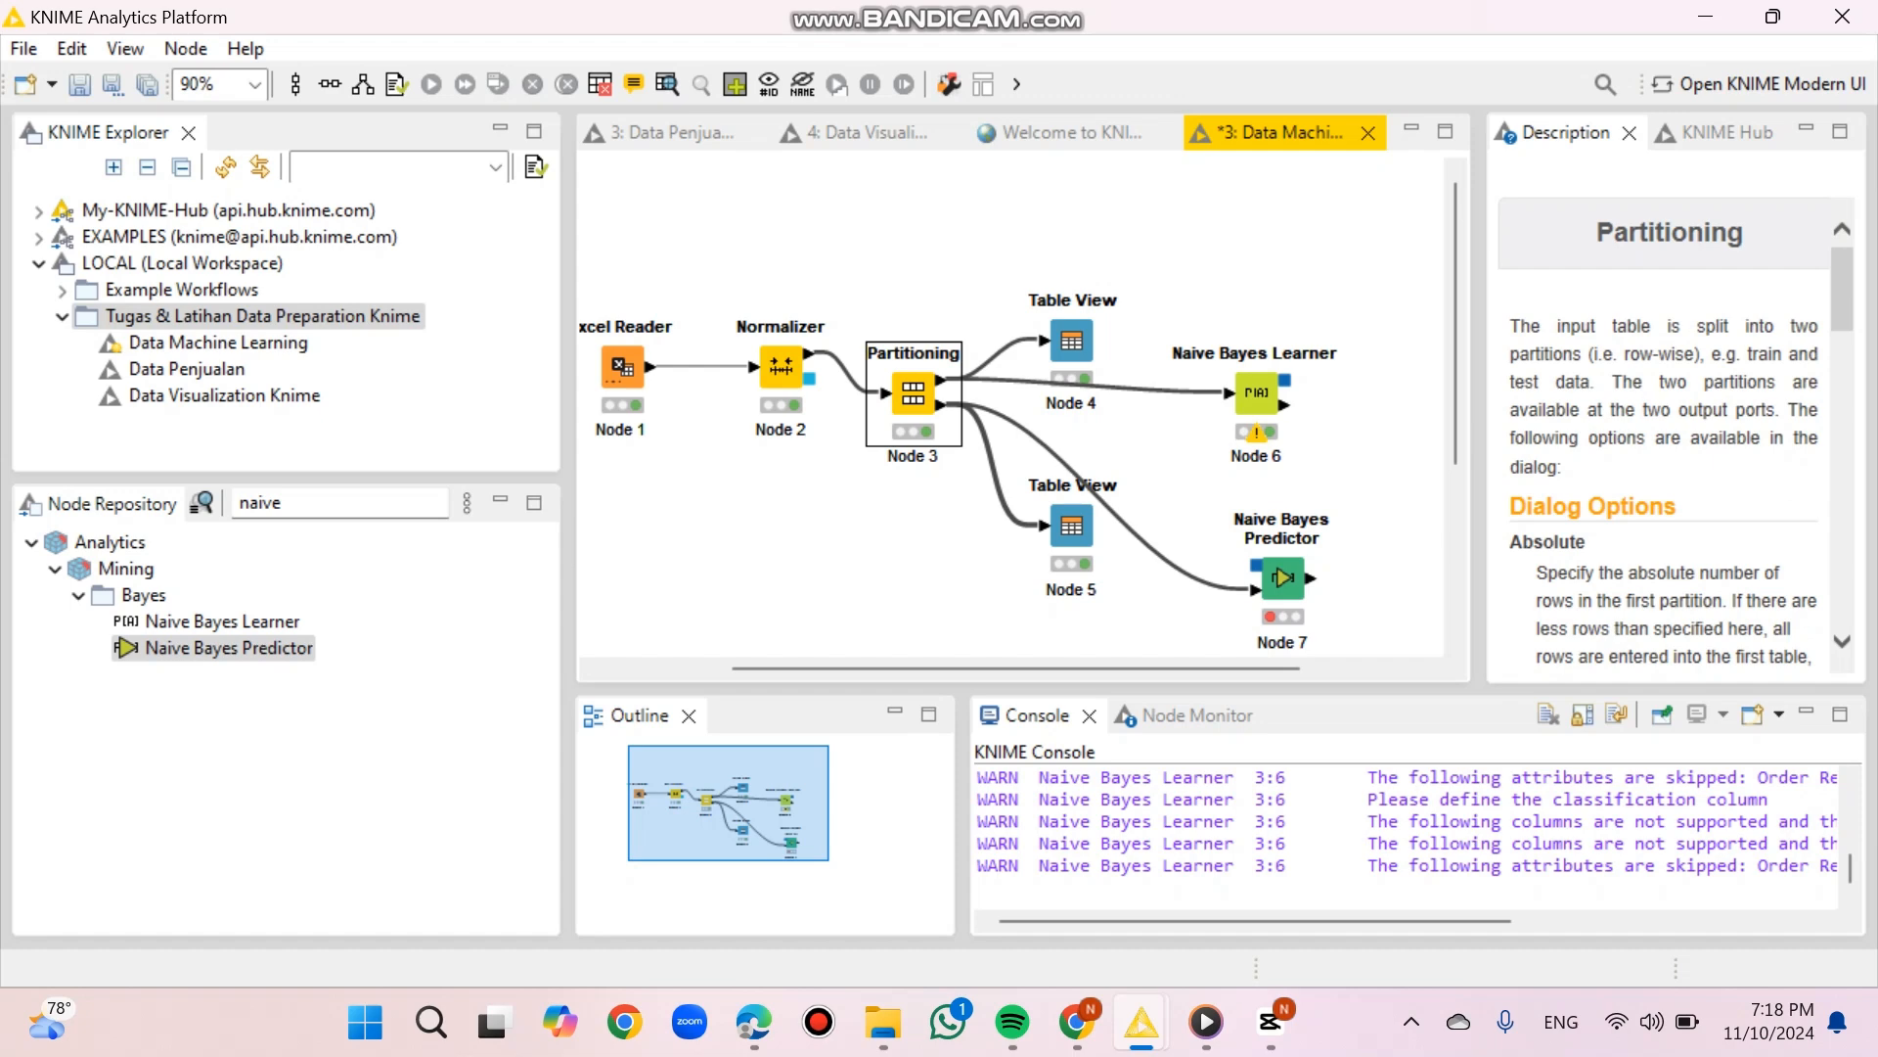
drag(1285, 381, 1255, 565)
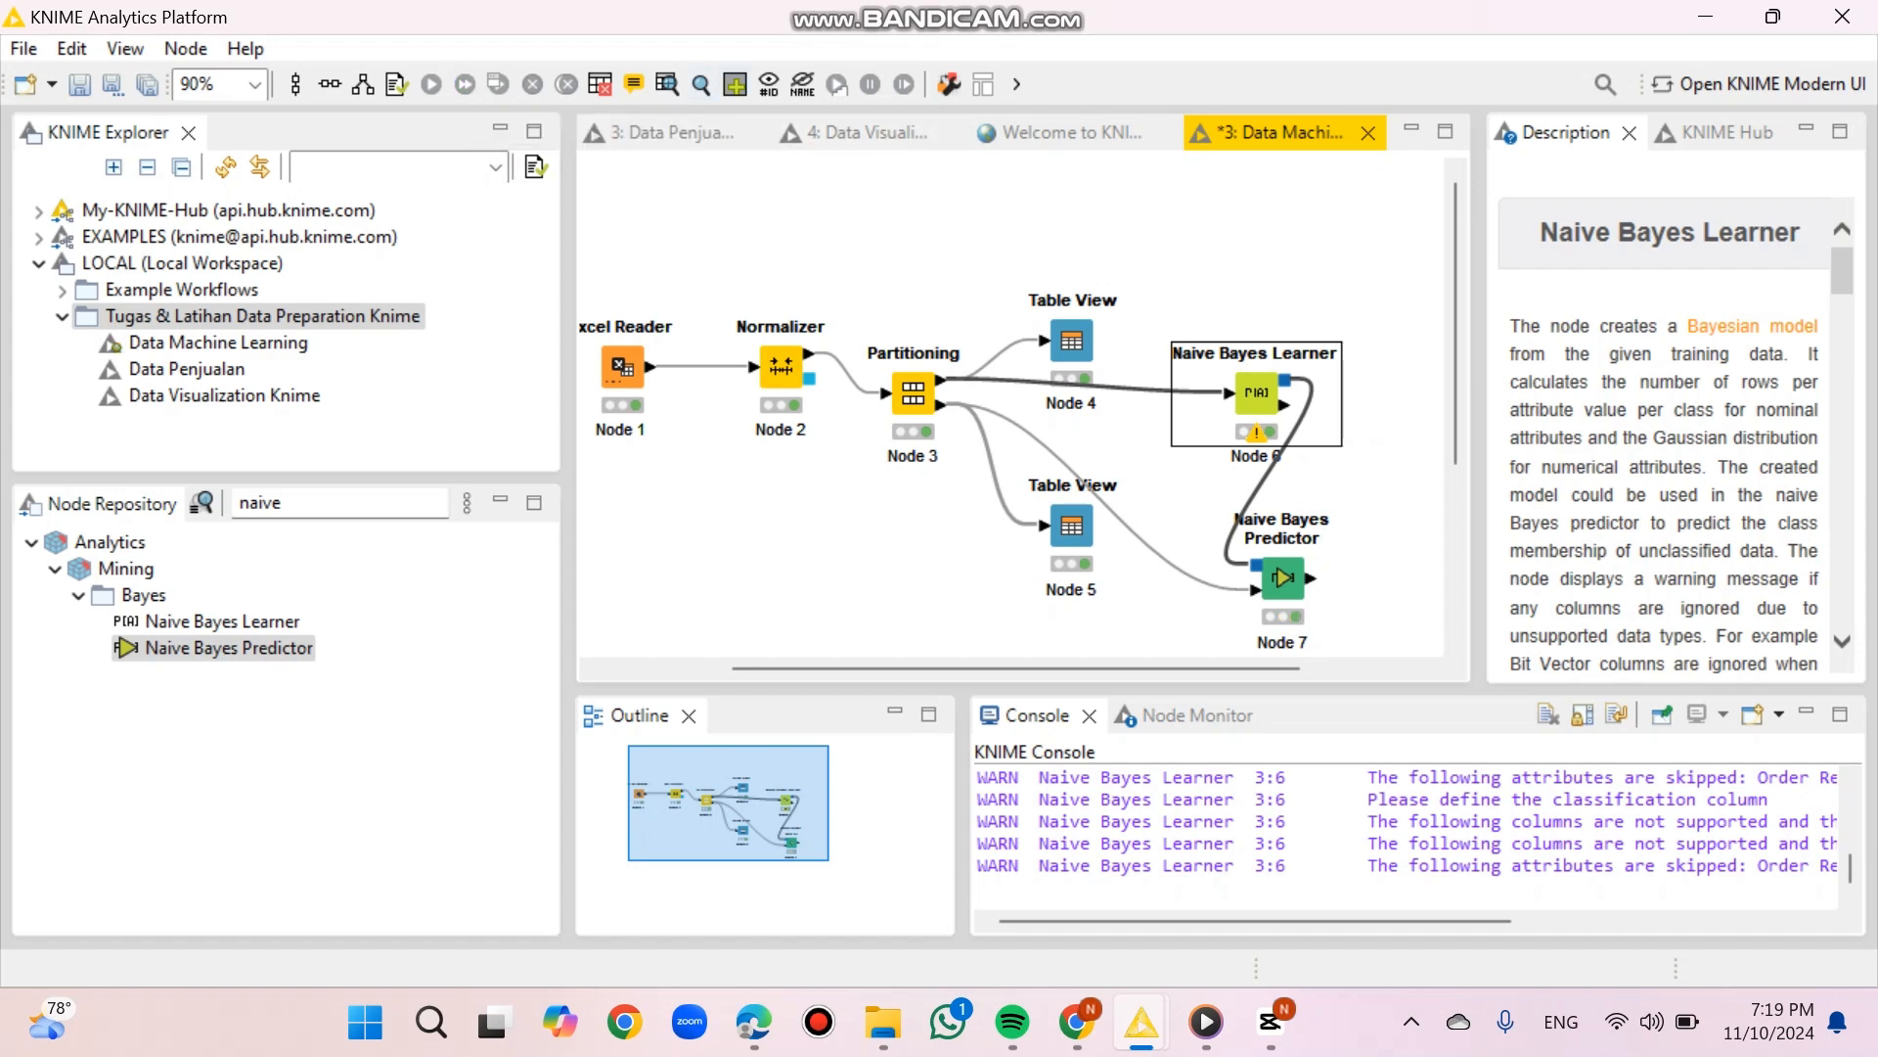
- Review the Naive Bayes Learner's view and the Naive Bayes Predictor's output table with the Cluster and Prediction columns
click(701, 84)
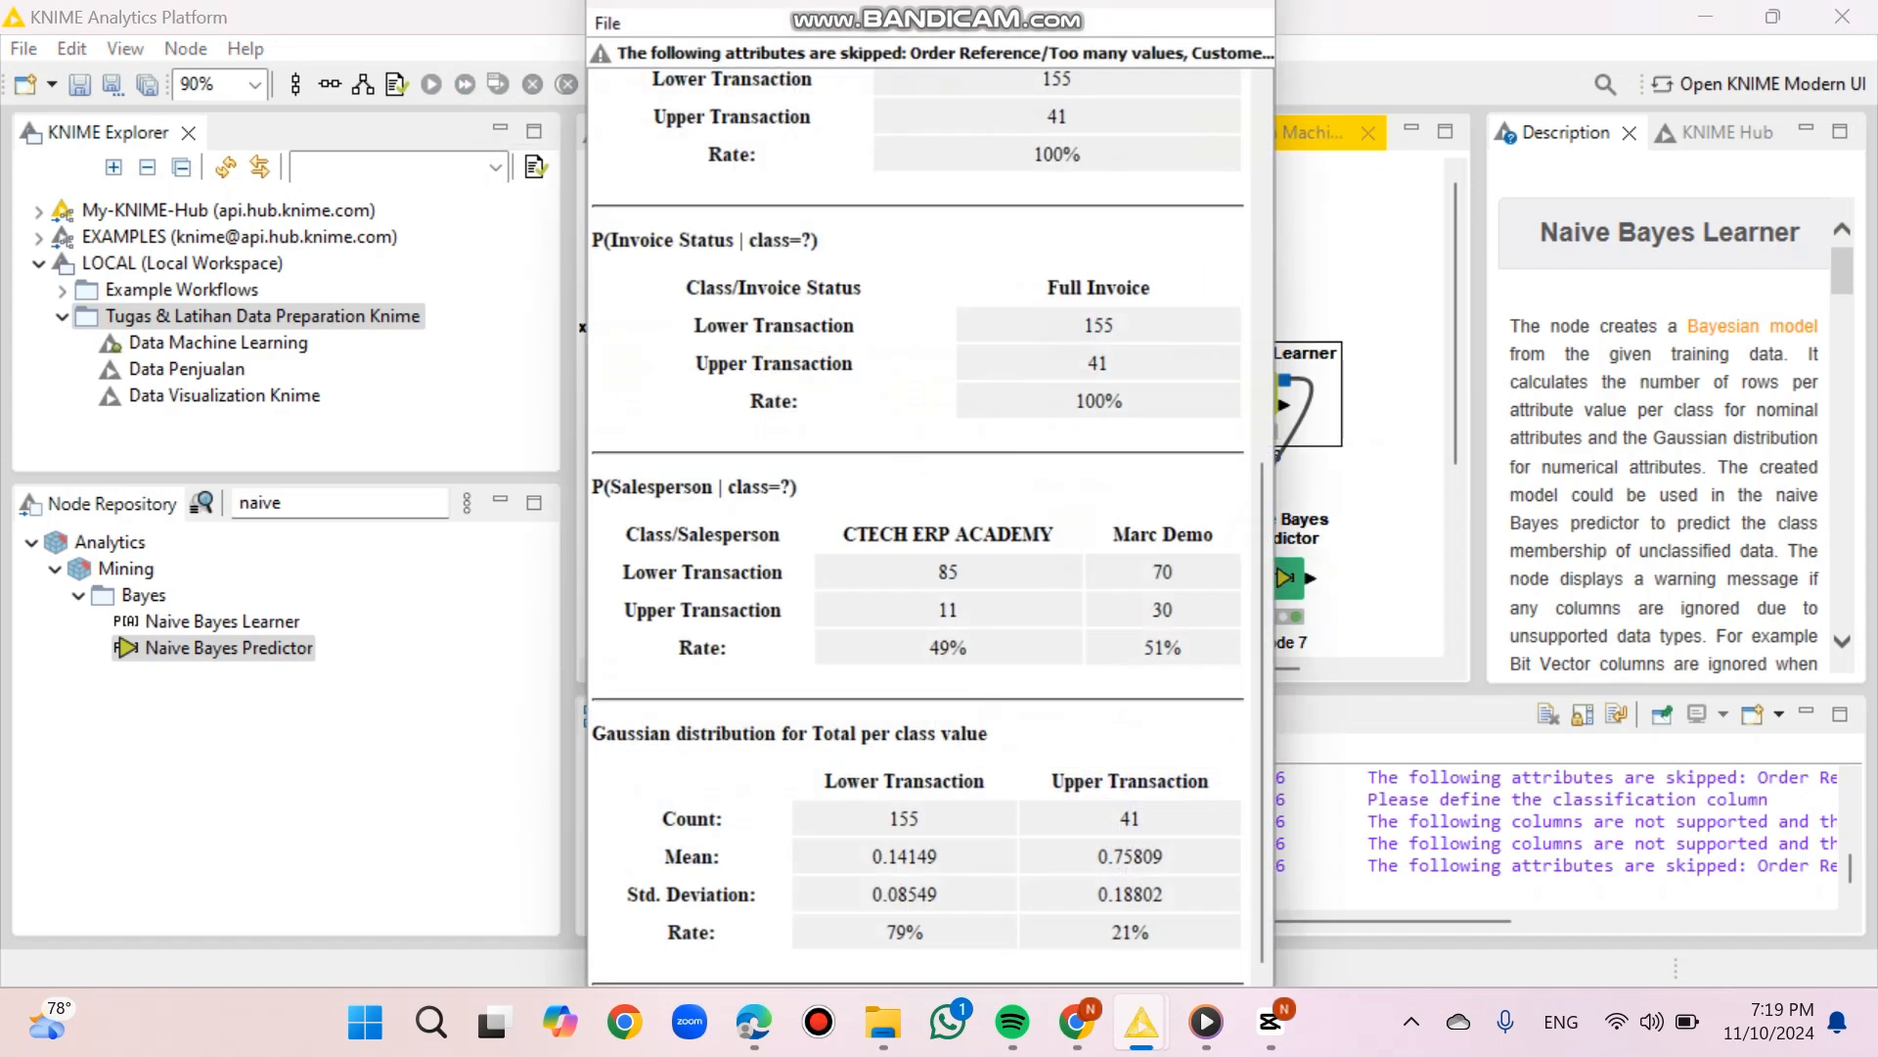
click(1391, 469)
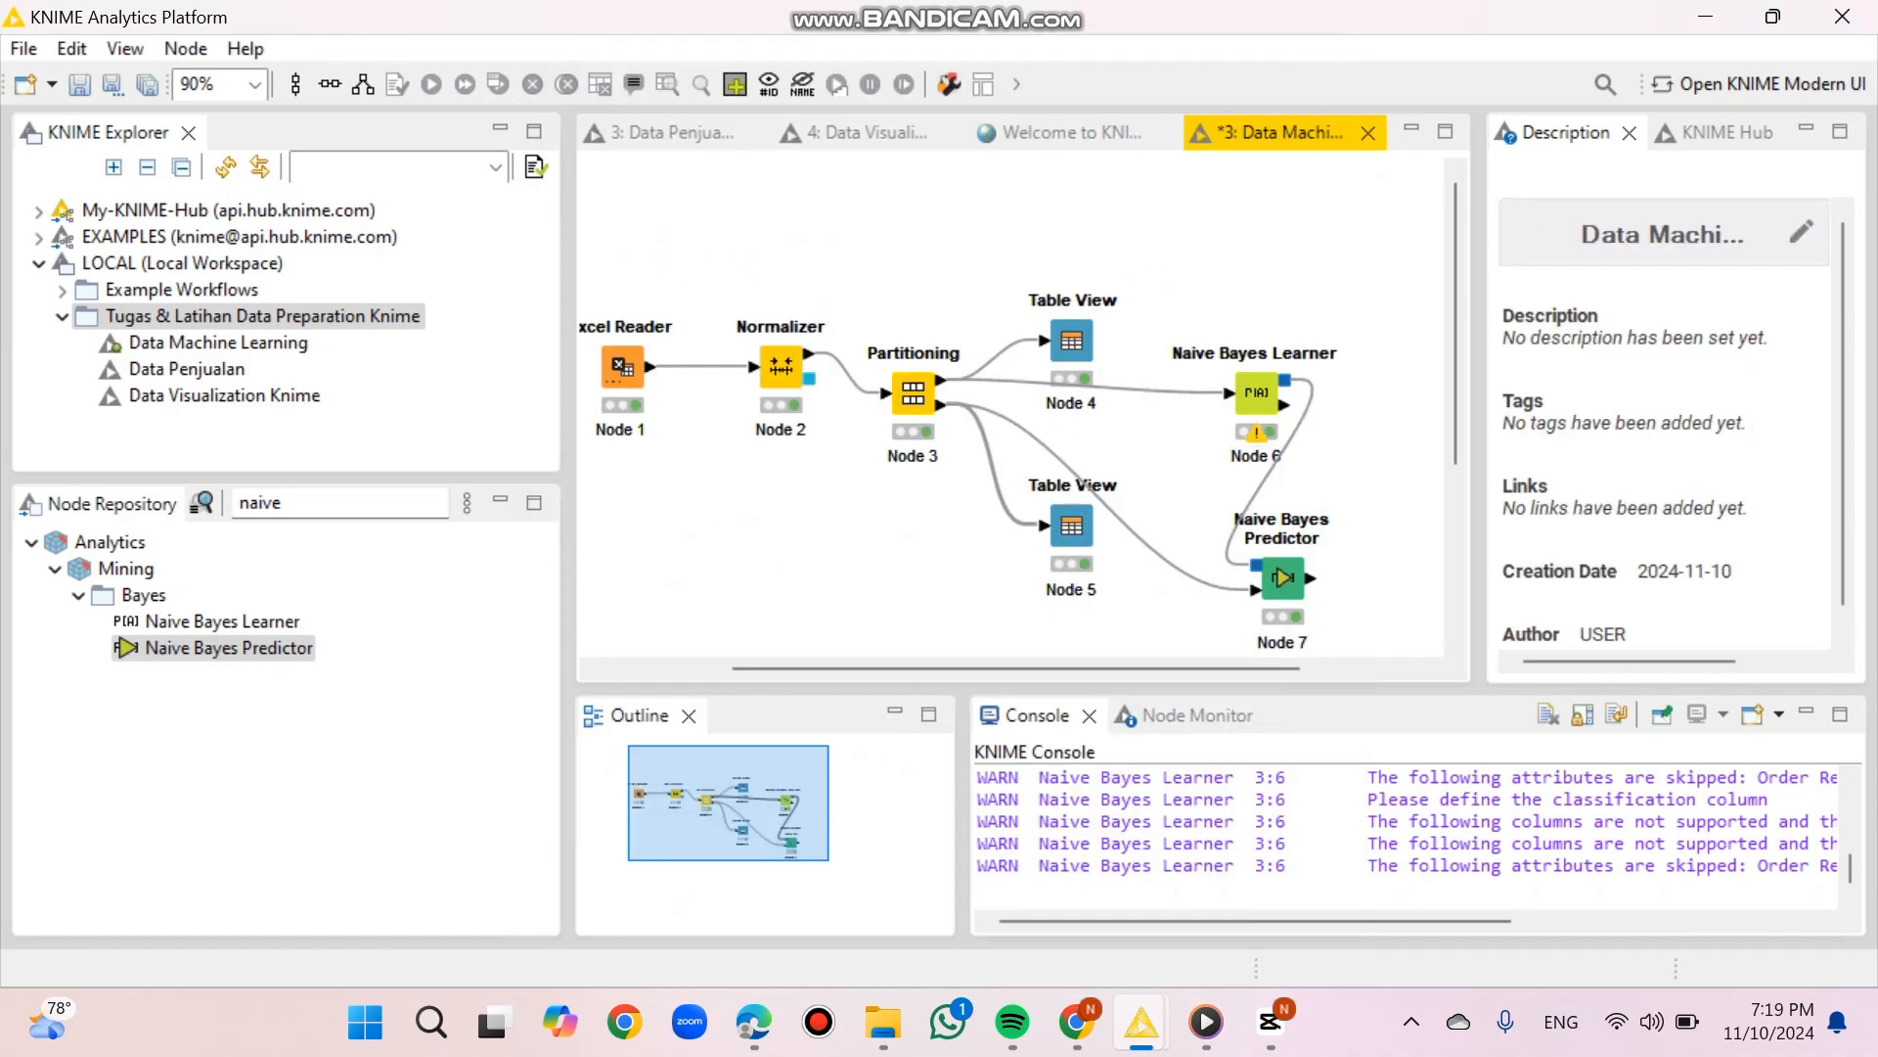
click(1283, 579)
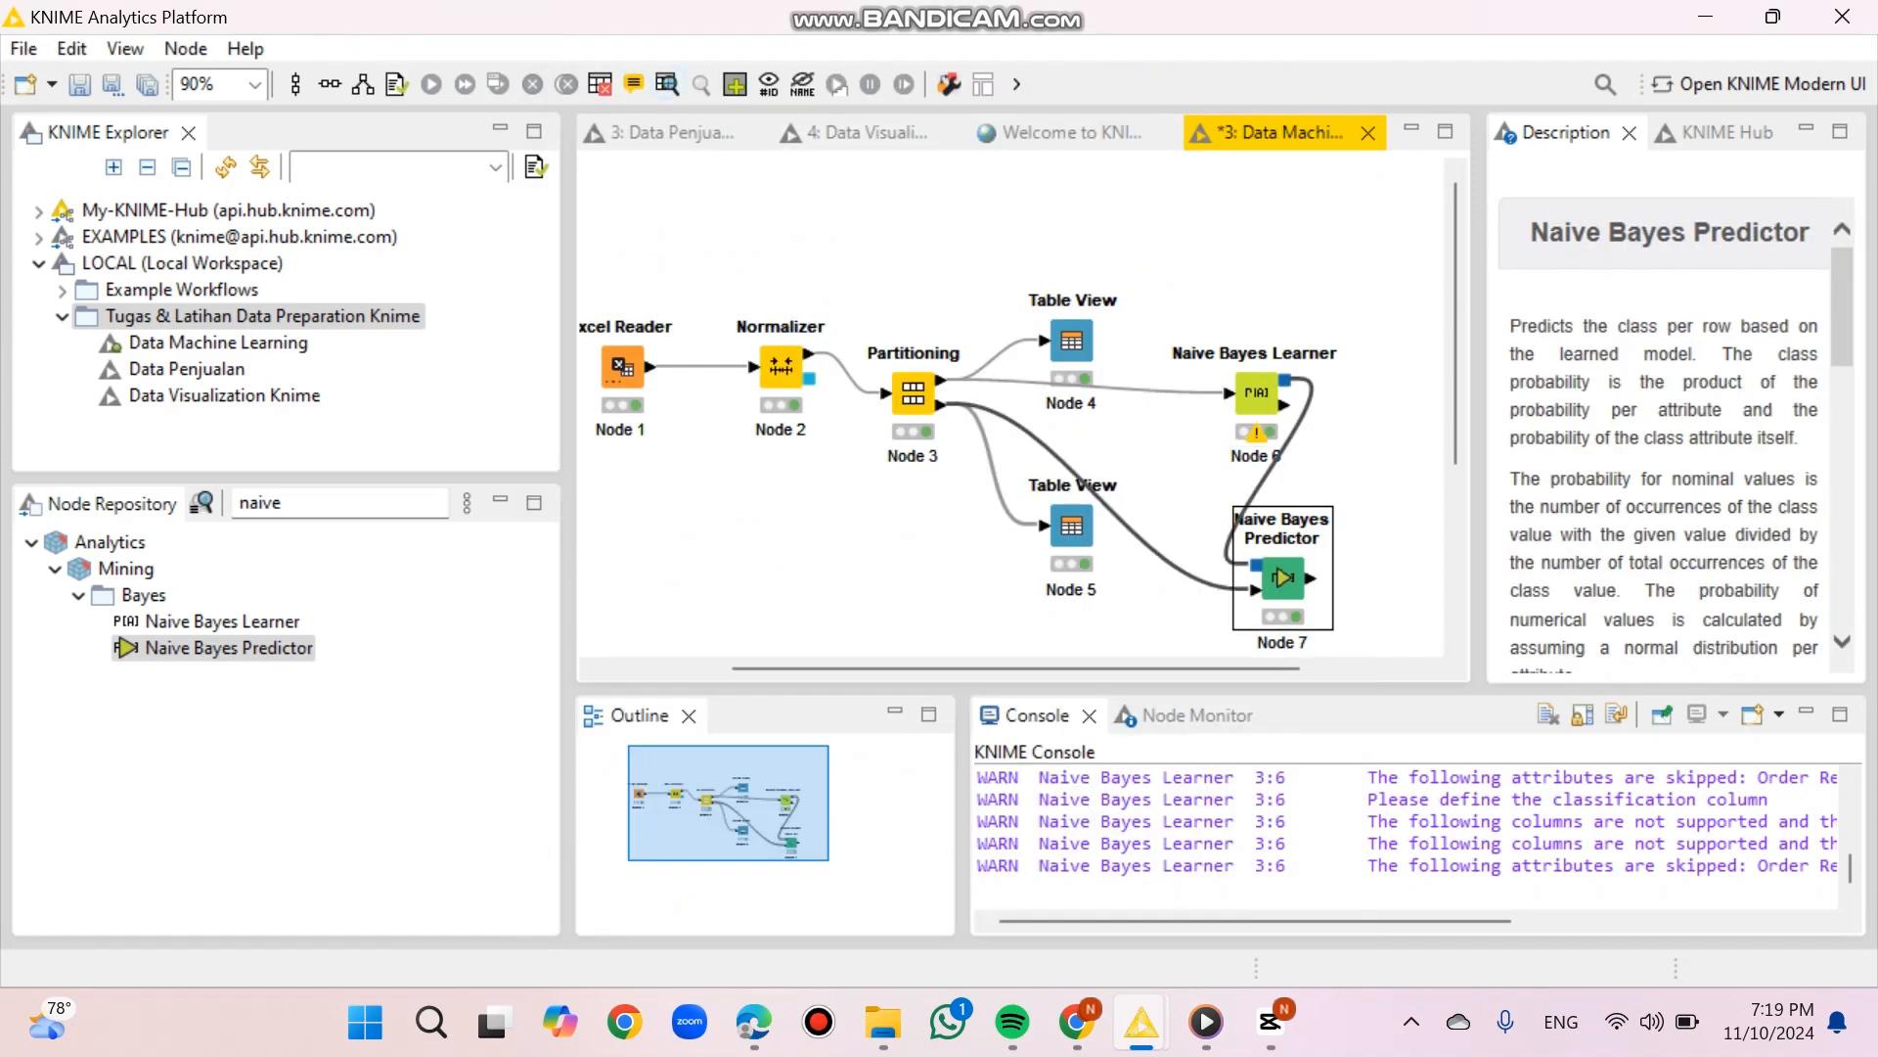
click(668, 84)
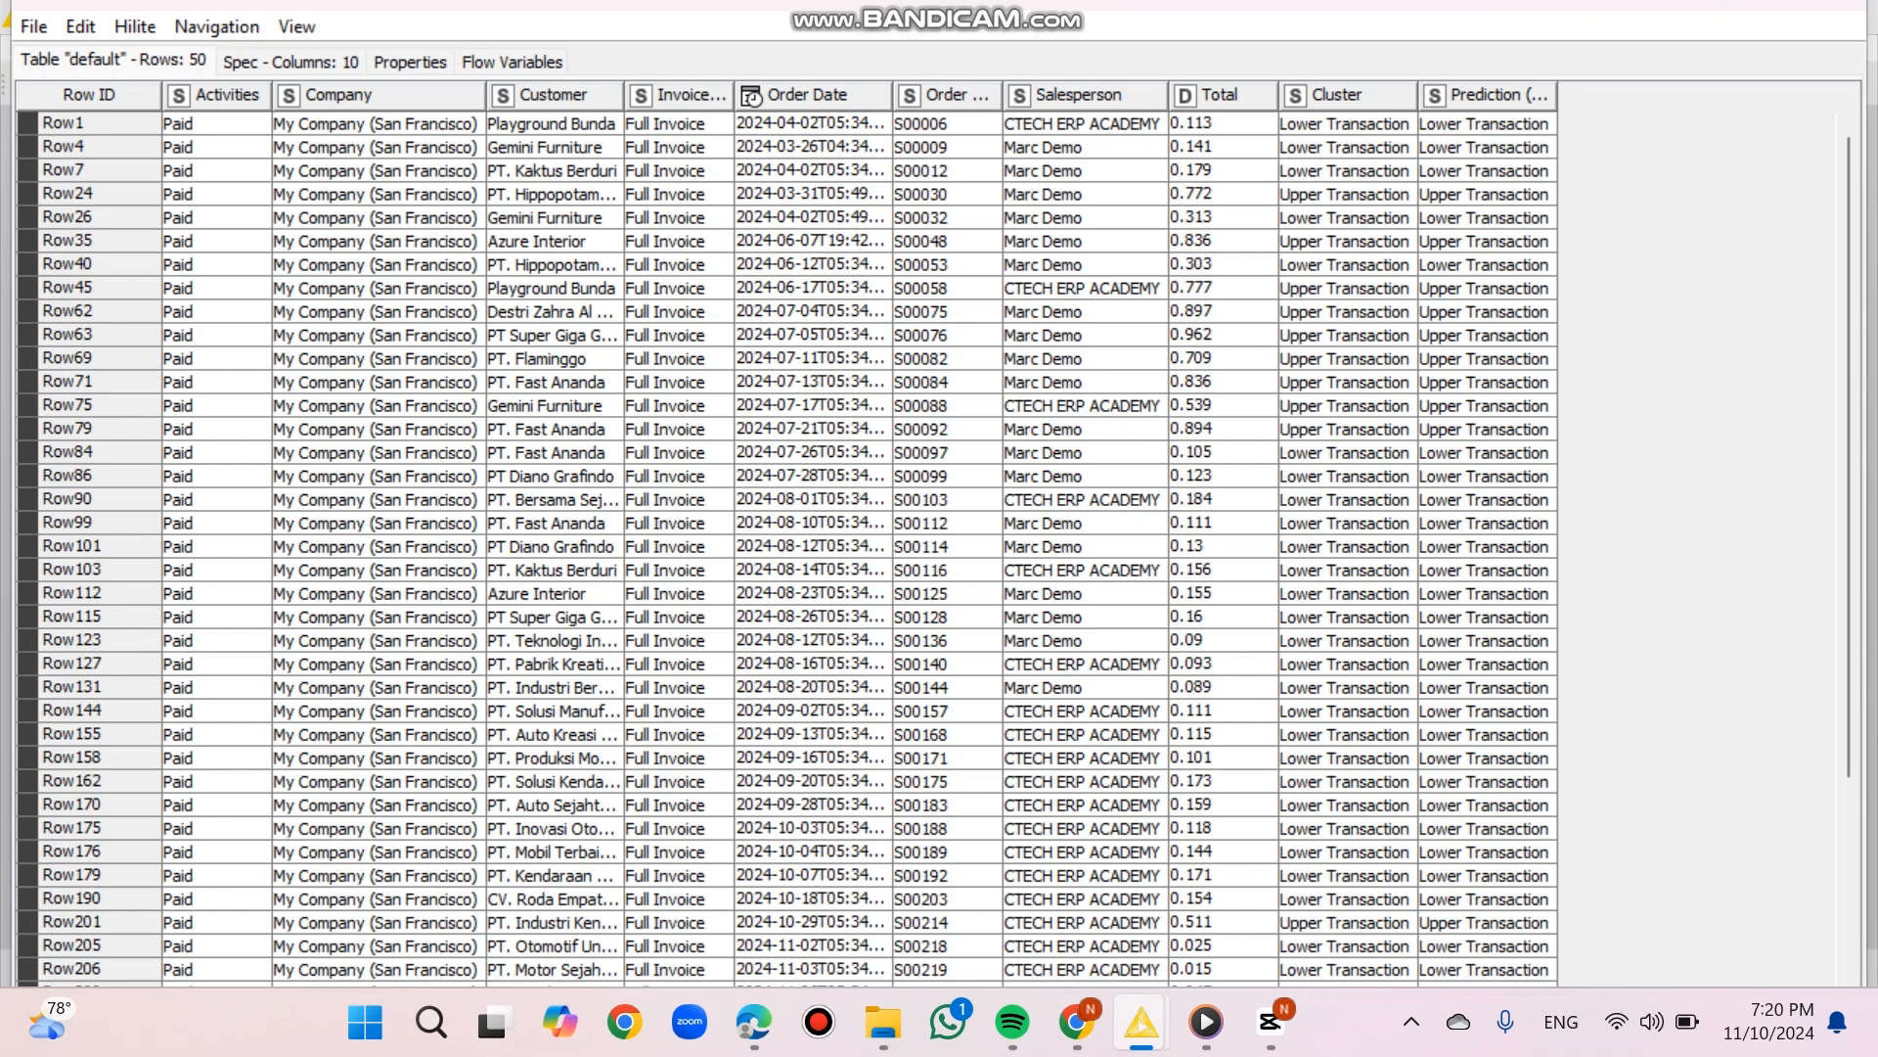
click(1695, 3)
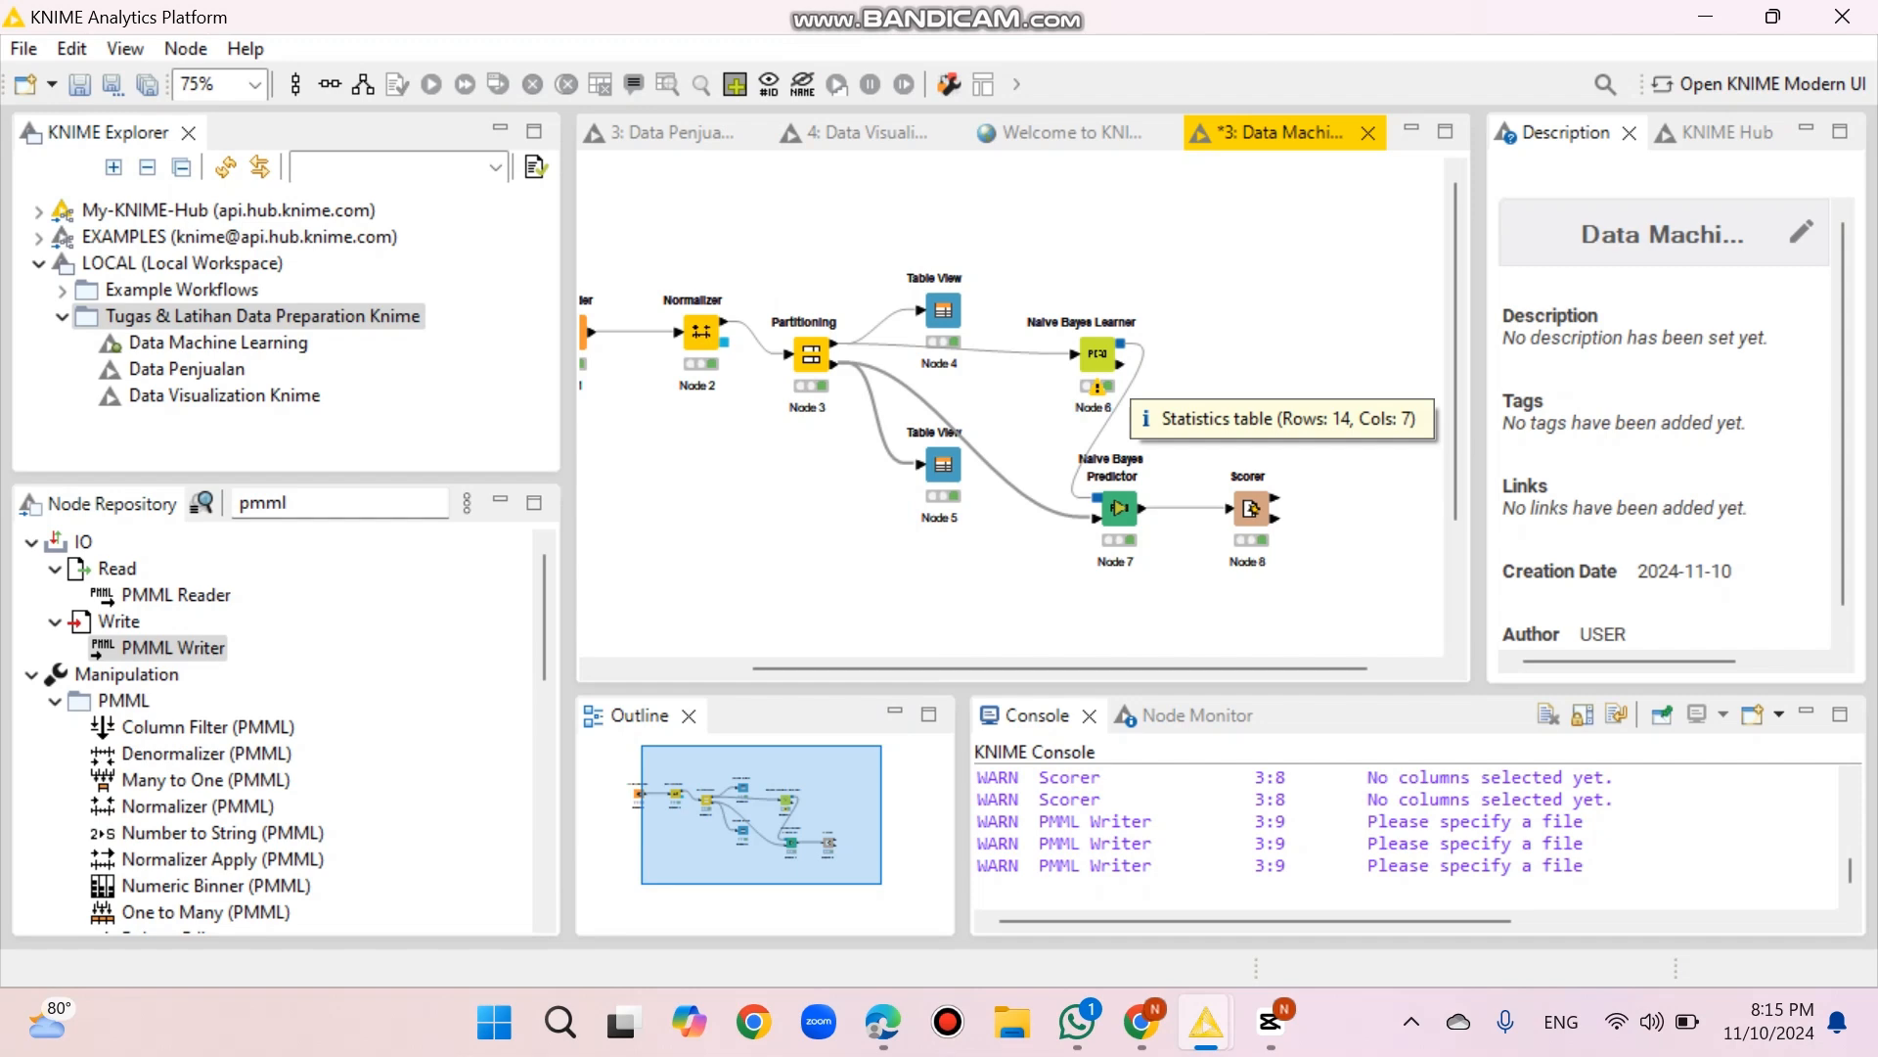
- Add a PMML Writer node beside the Naive Bayes Learner and connect the learner's model output to it
drag(174, 647, 1272, 342)
drag(1121, 342, 1252, 310)
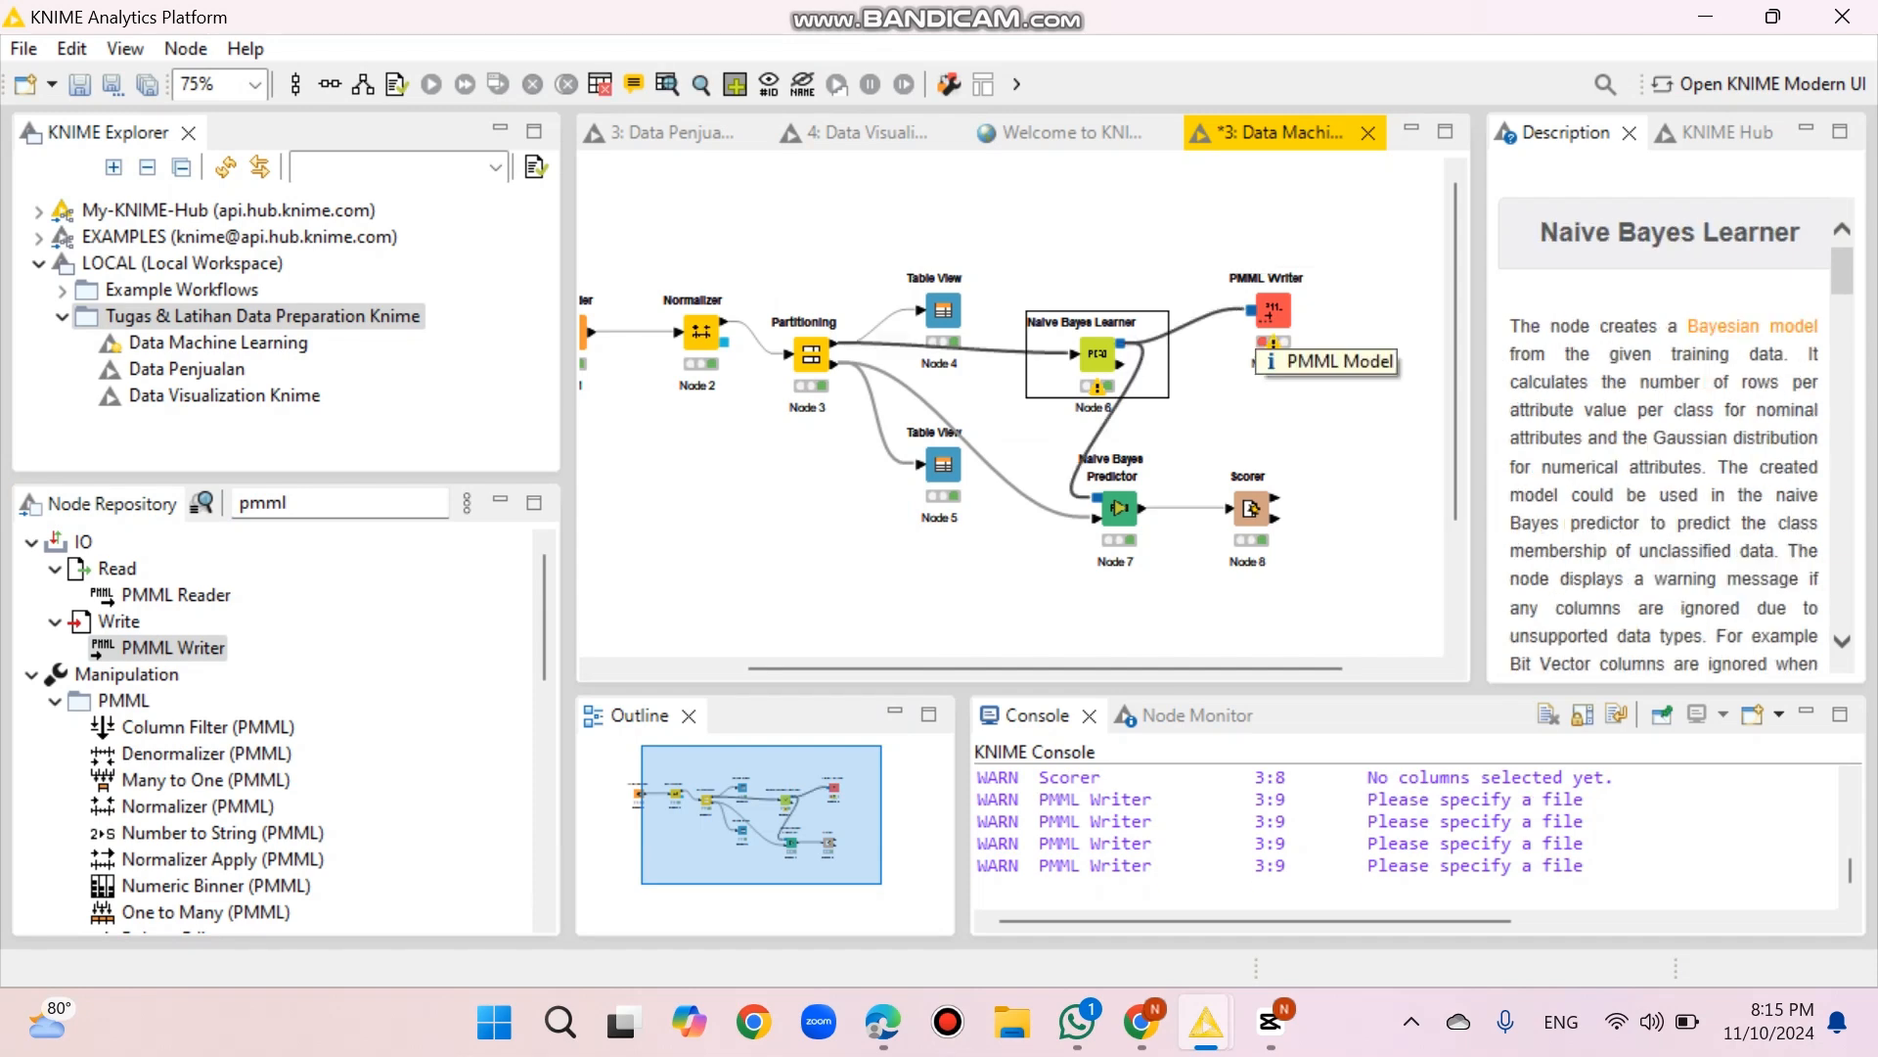
- Configure the PMML Writer to write relative to the current workflow data area
click(1264, 311)
right_click(1264, 311)
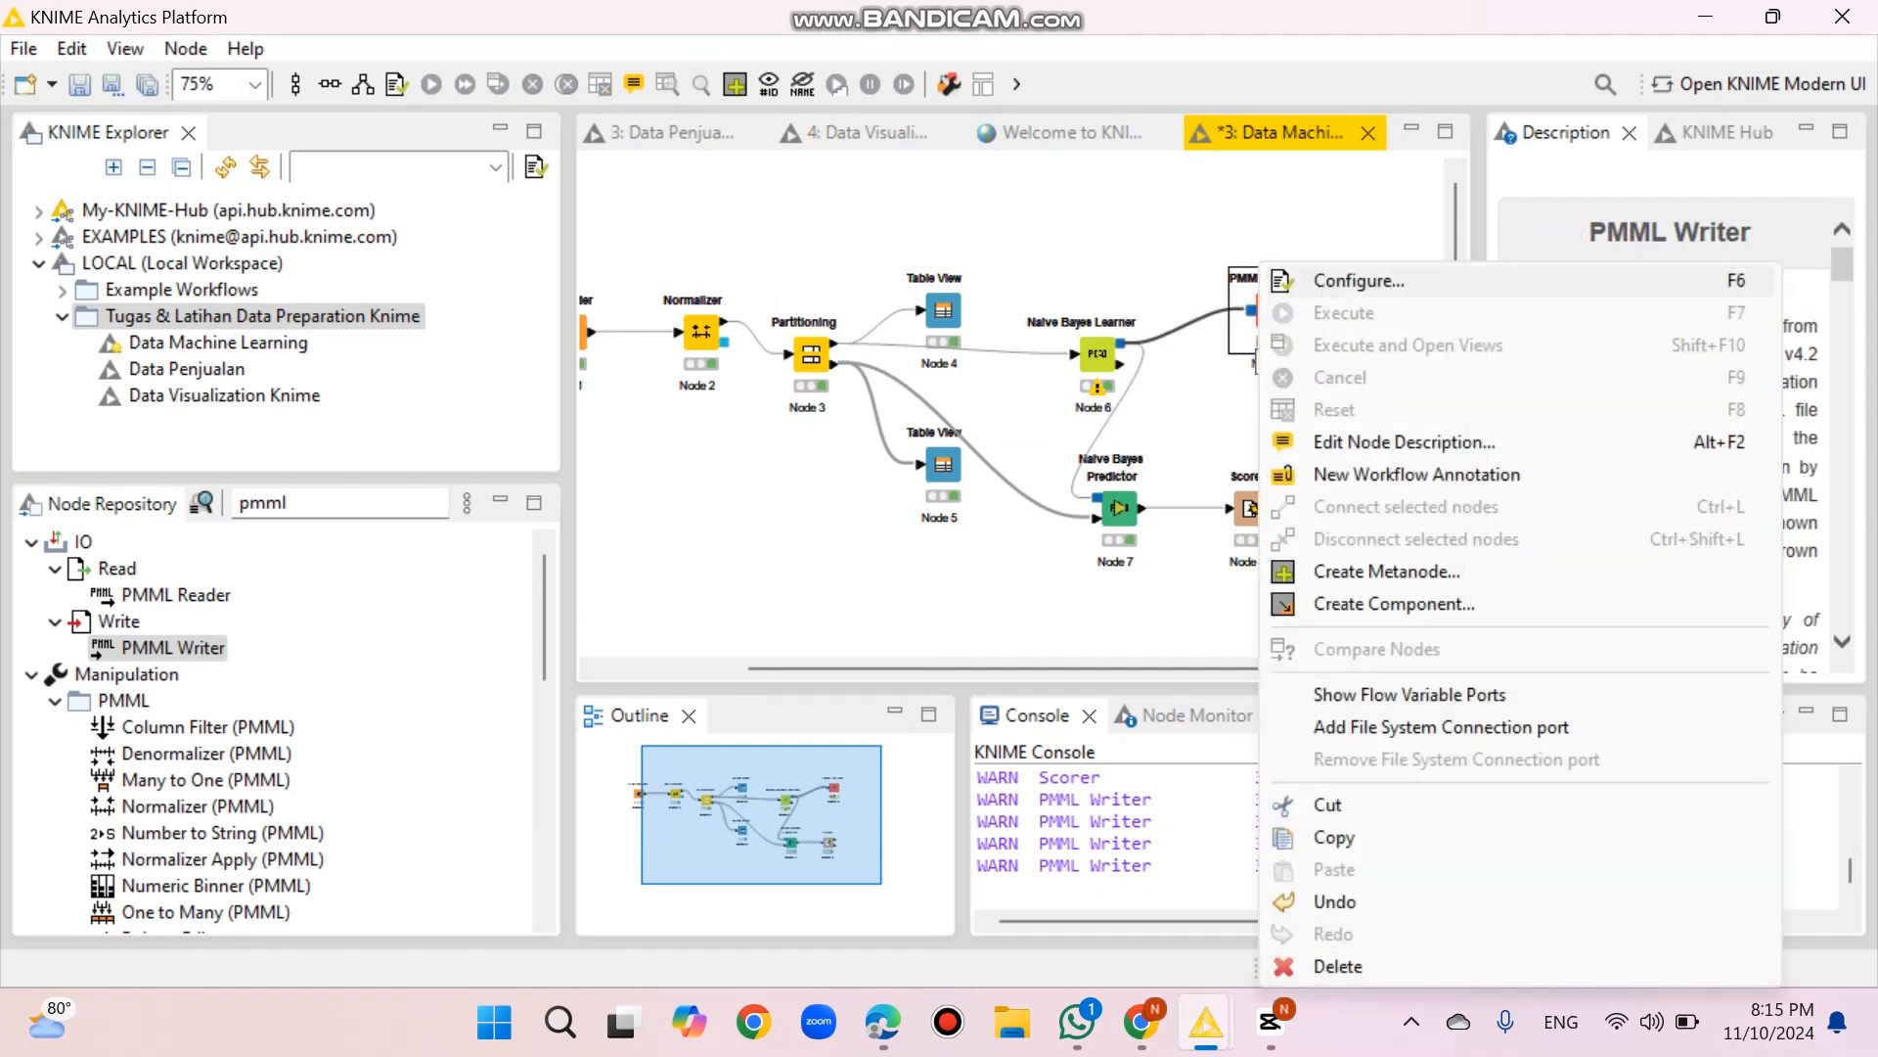
click(1360, 281)
click(377, 379)
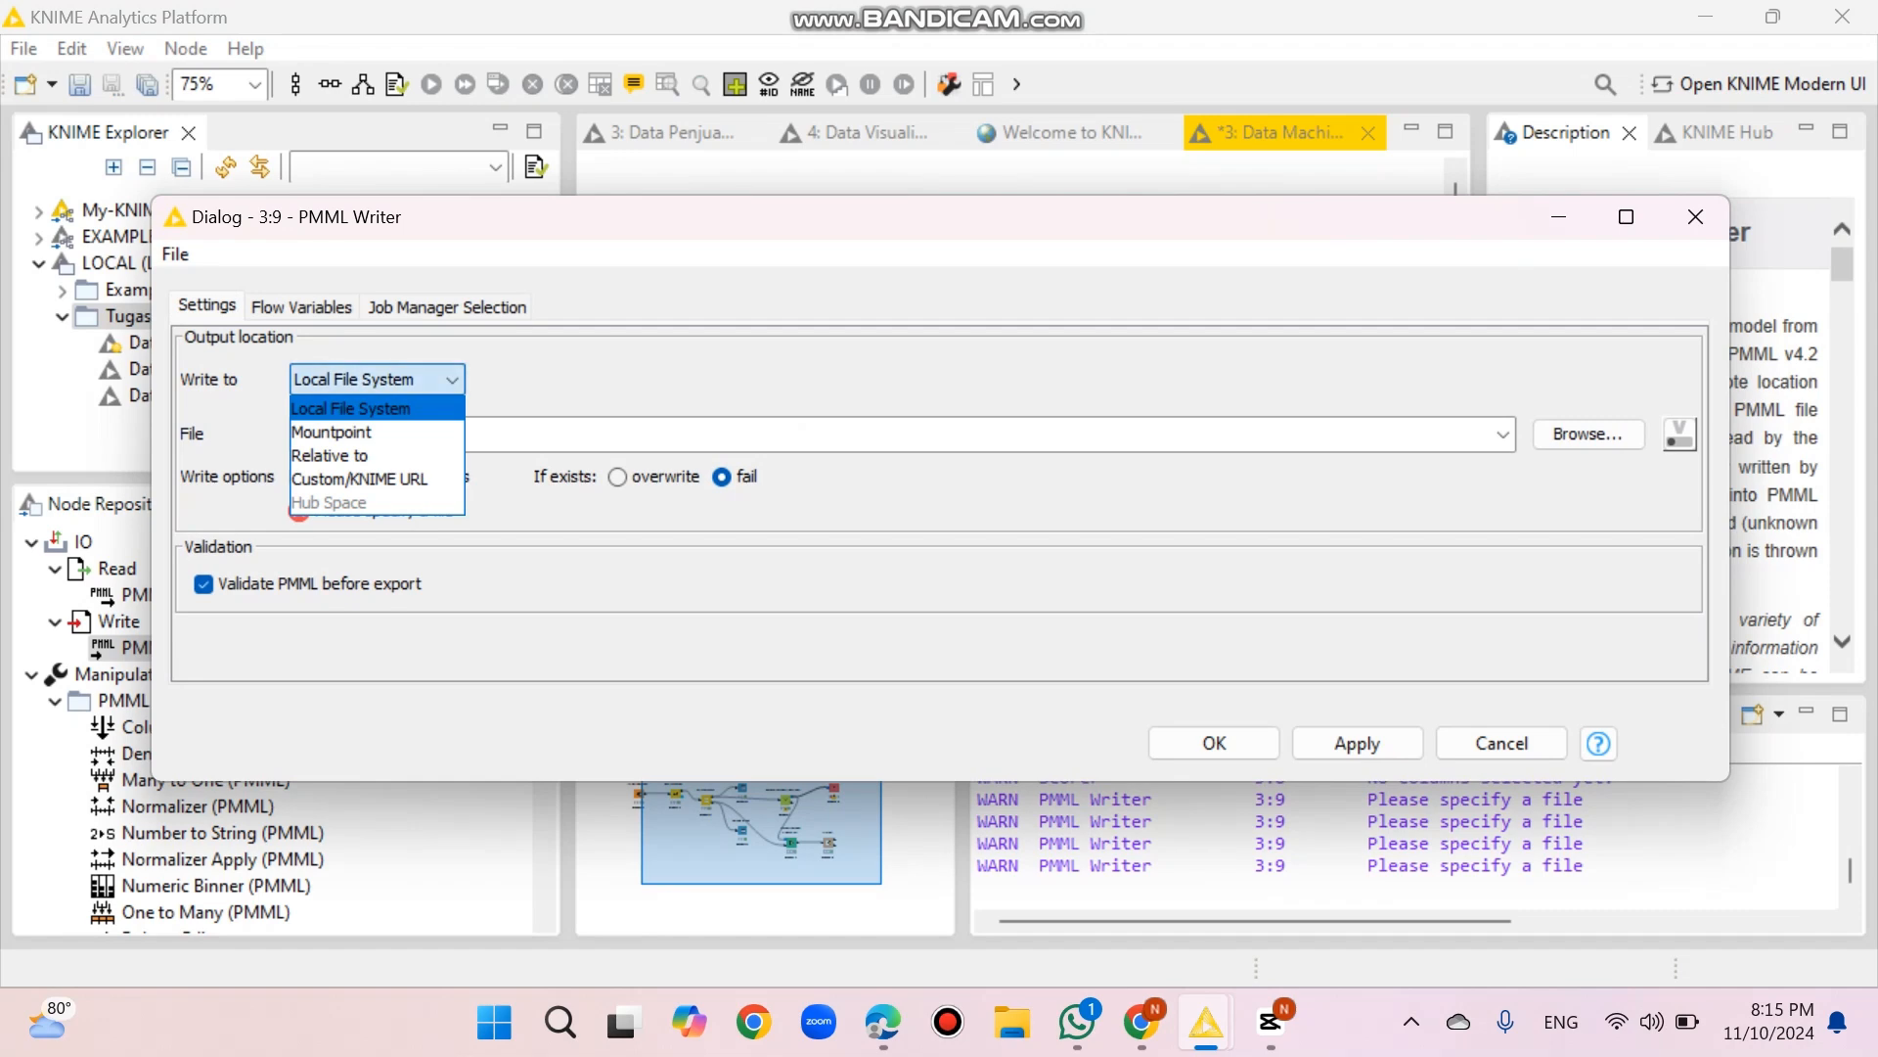
click(377, 454)
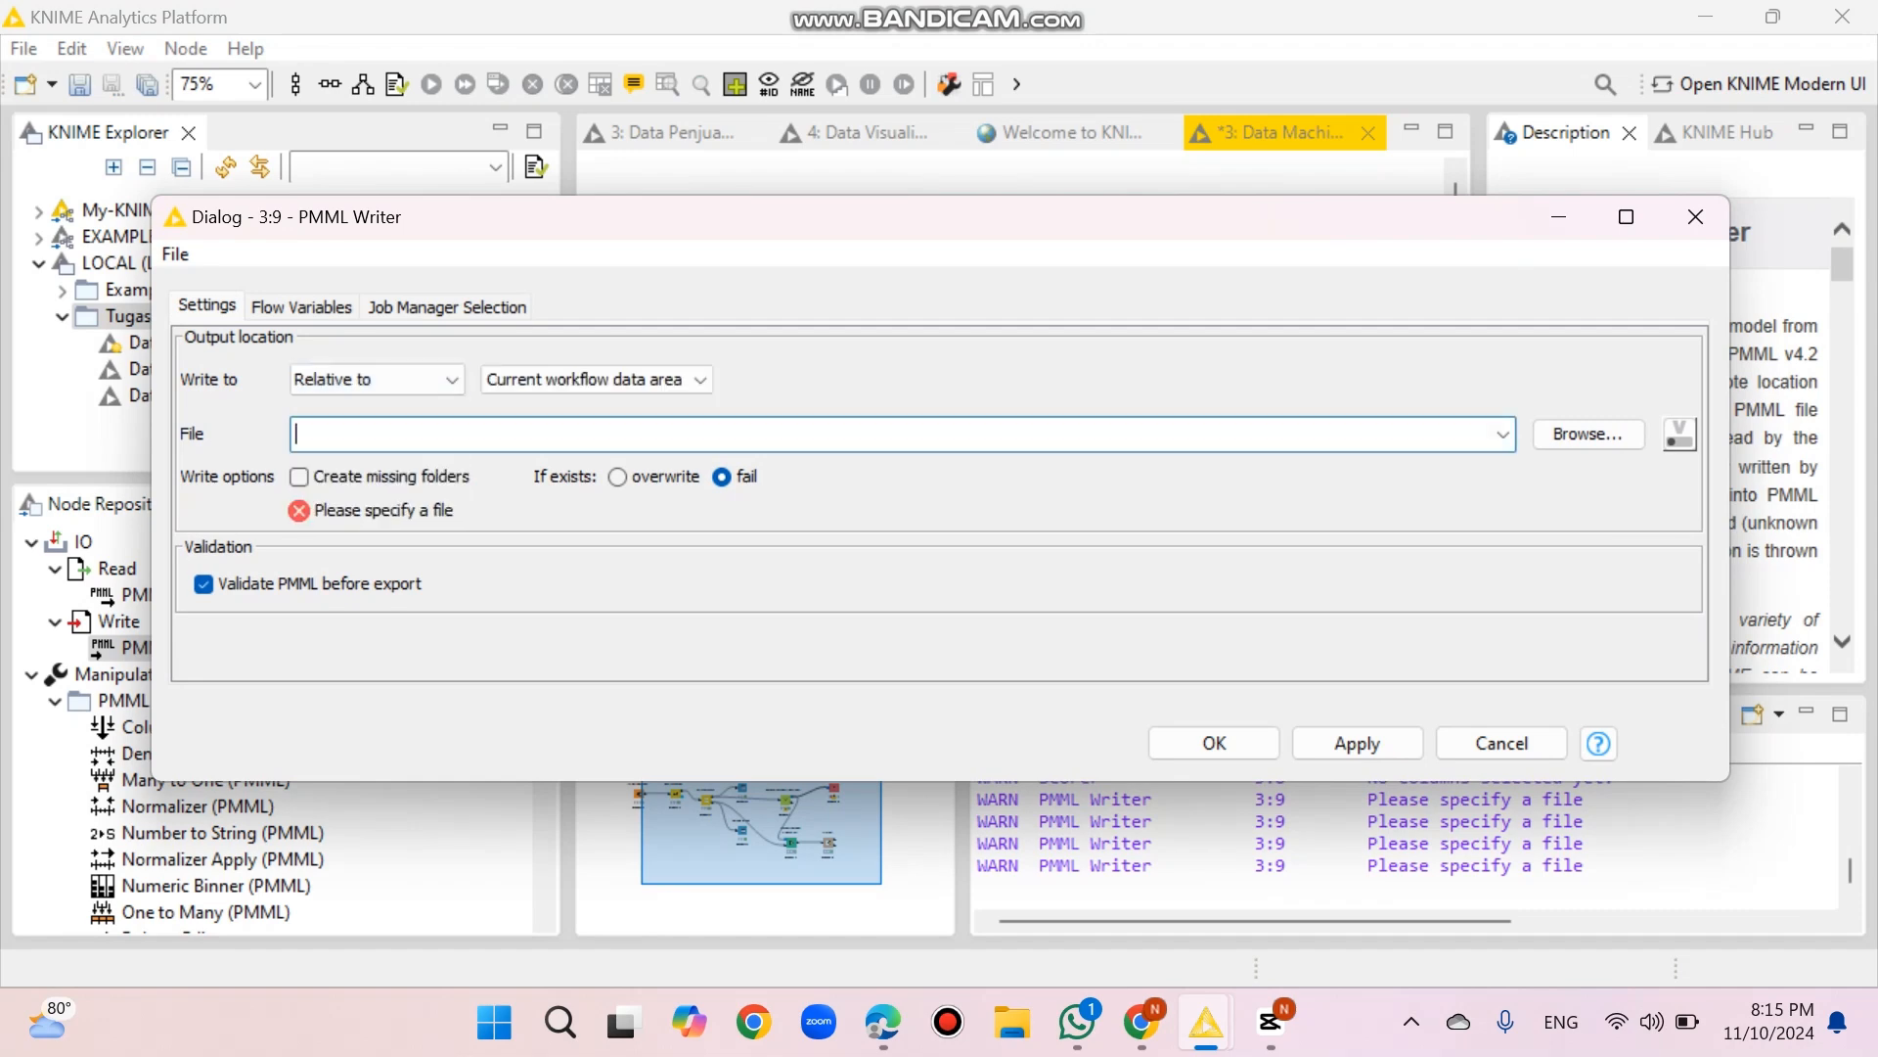
- Set the PMML Writer's output file to "pmml dataset transaksi.pmml", apply the settings and execute the node
click(1587, 434)
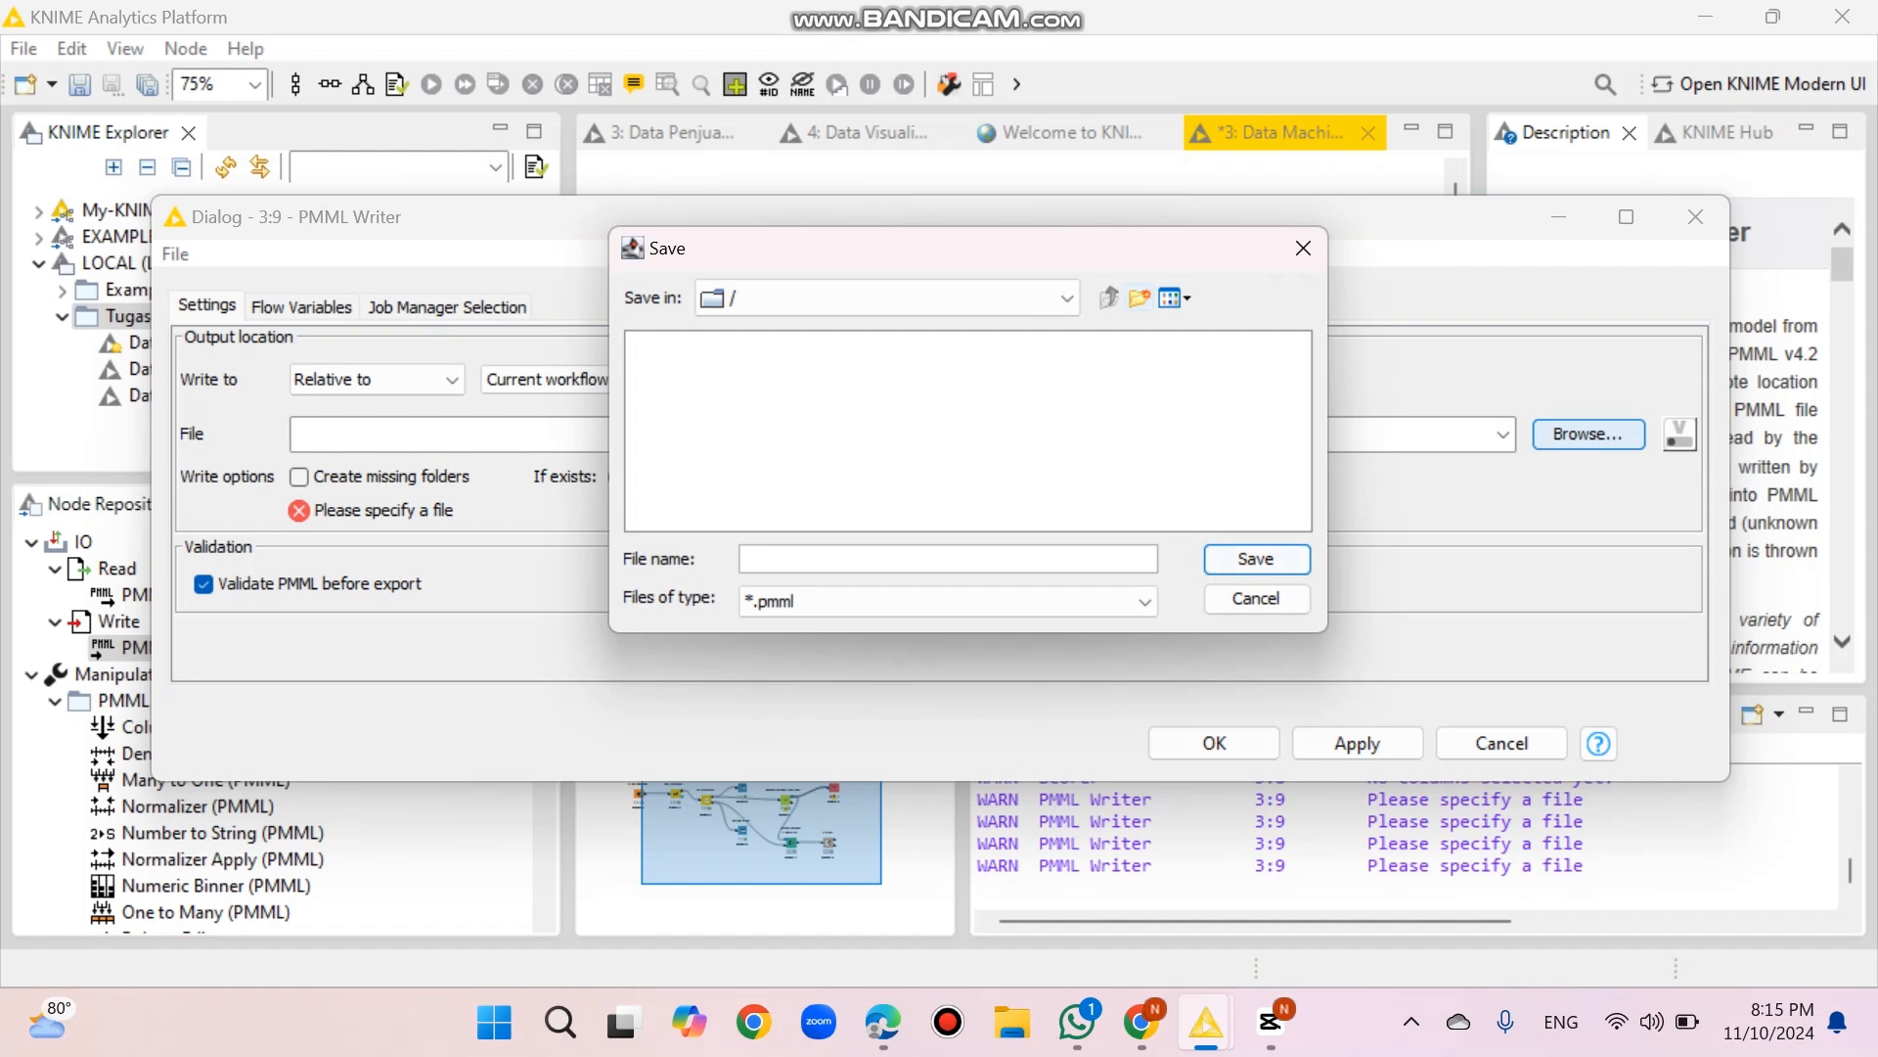
click(1136, 298)
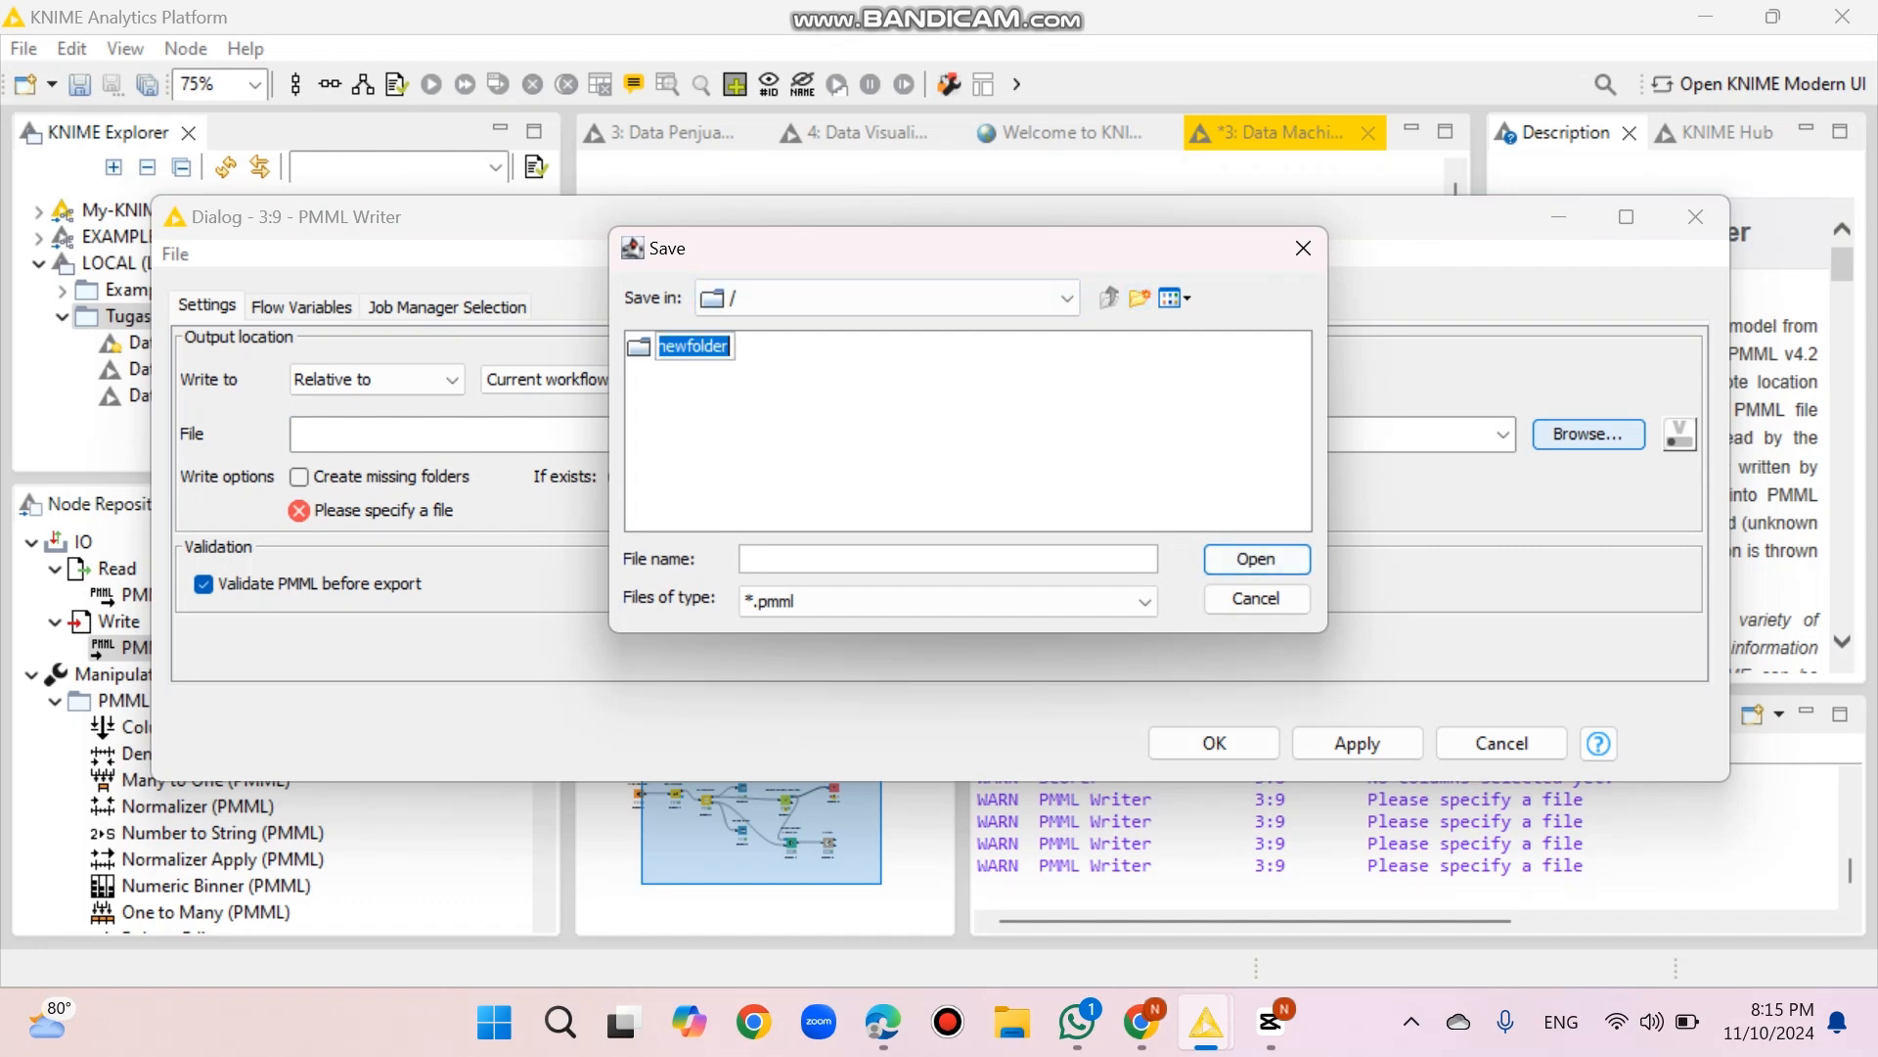
click(1066, 298)
click(1066, 297)
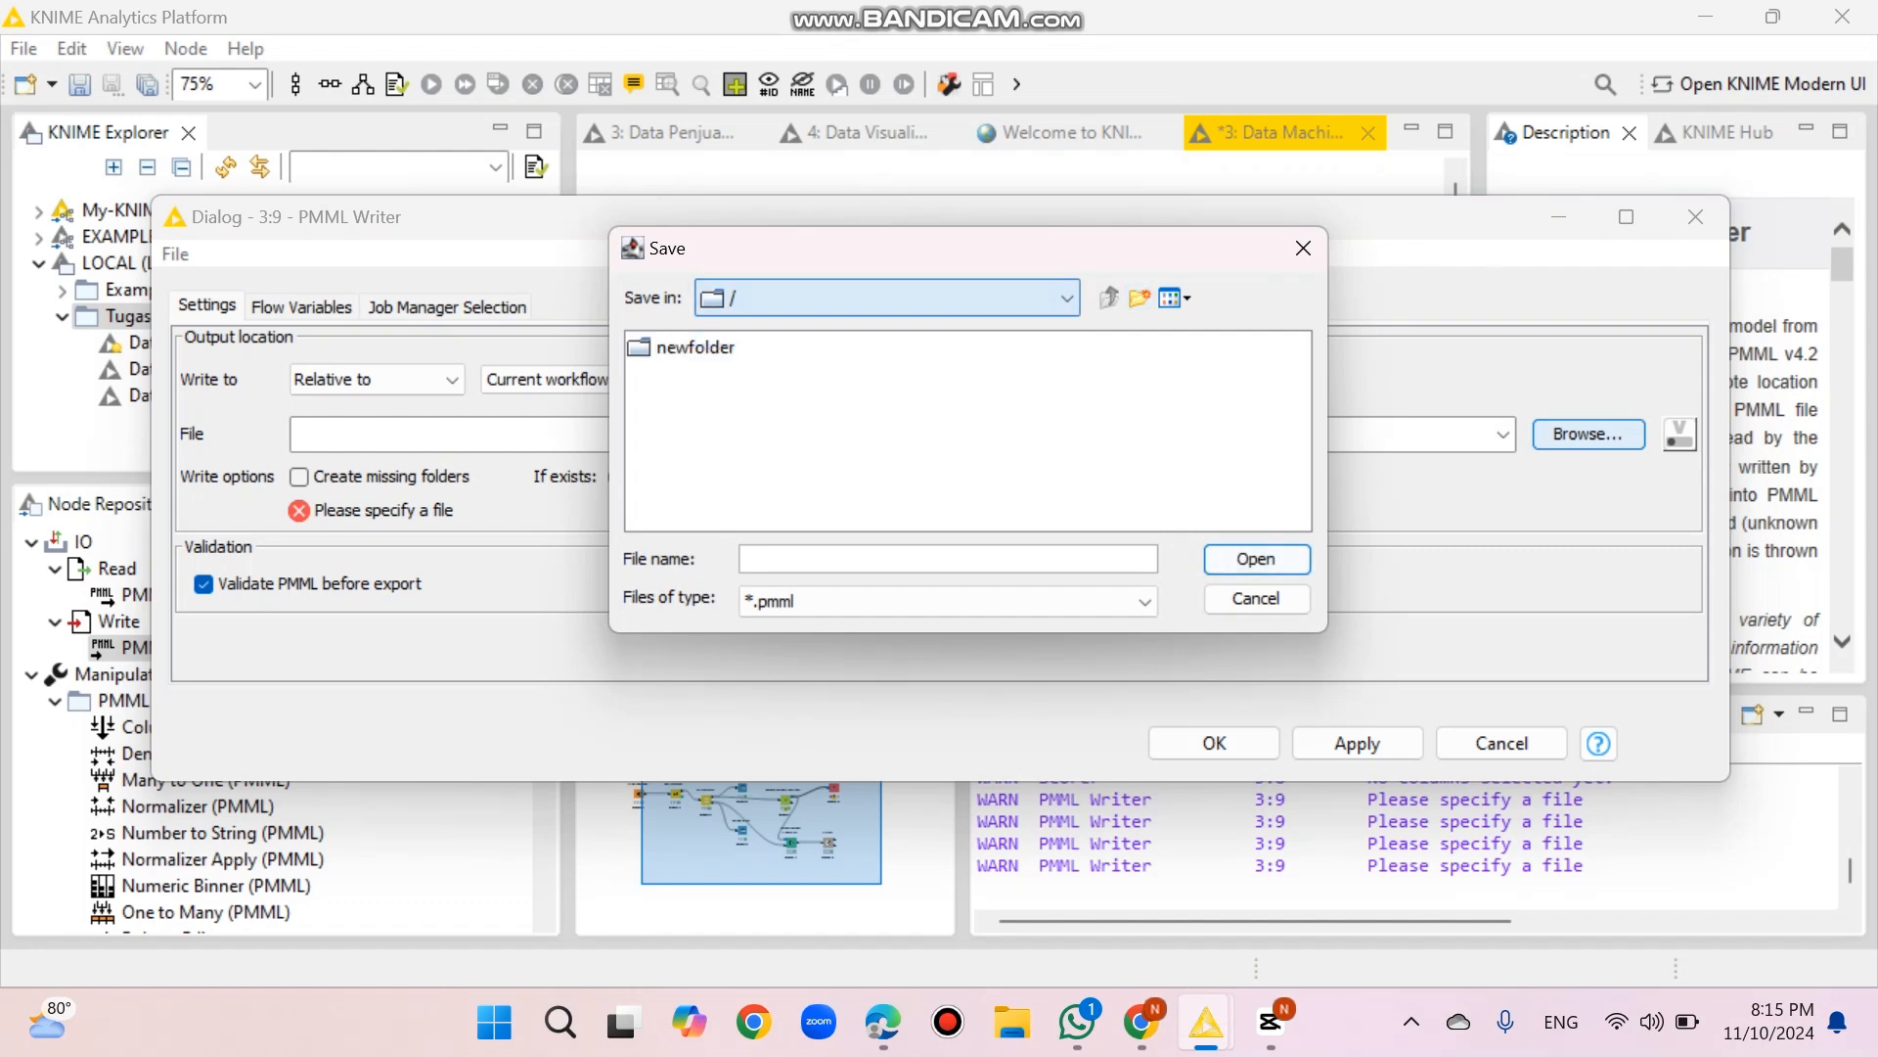
click(948, 558)
text(pmml)
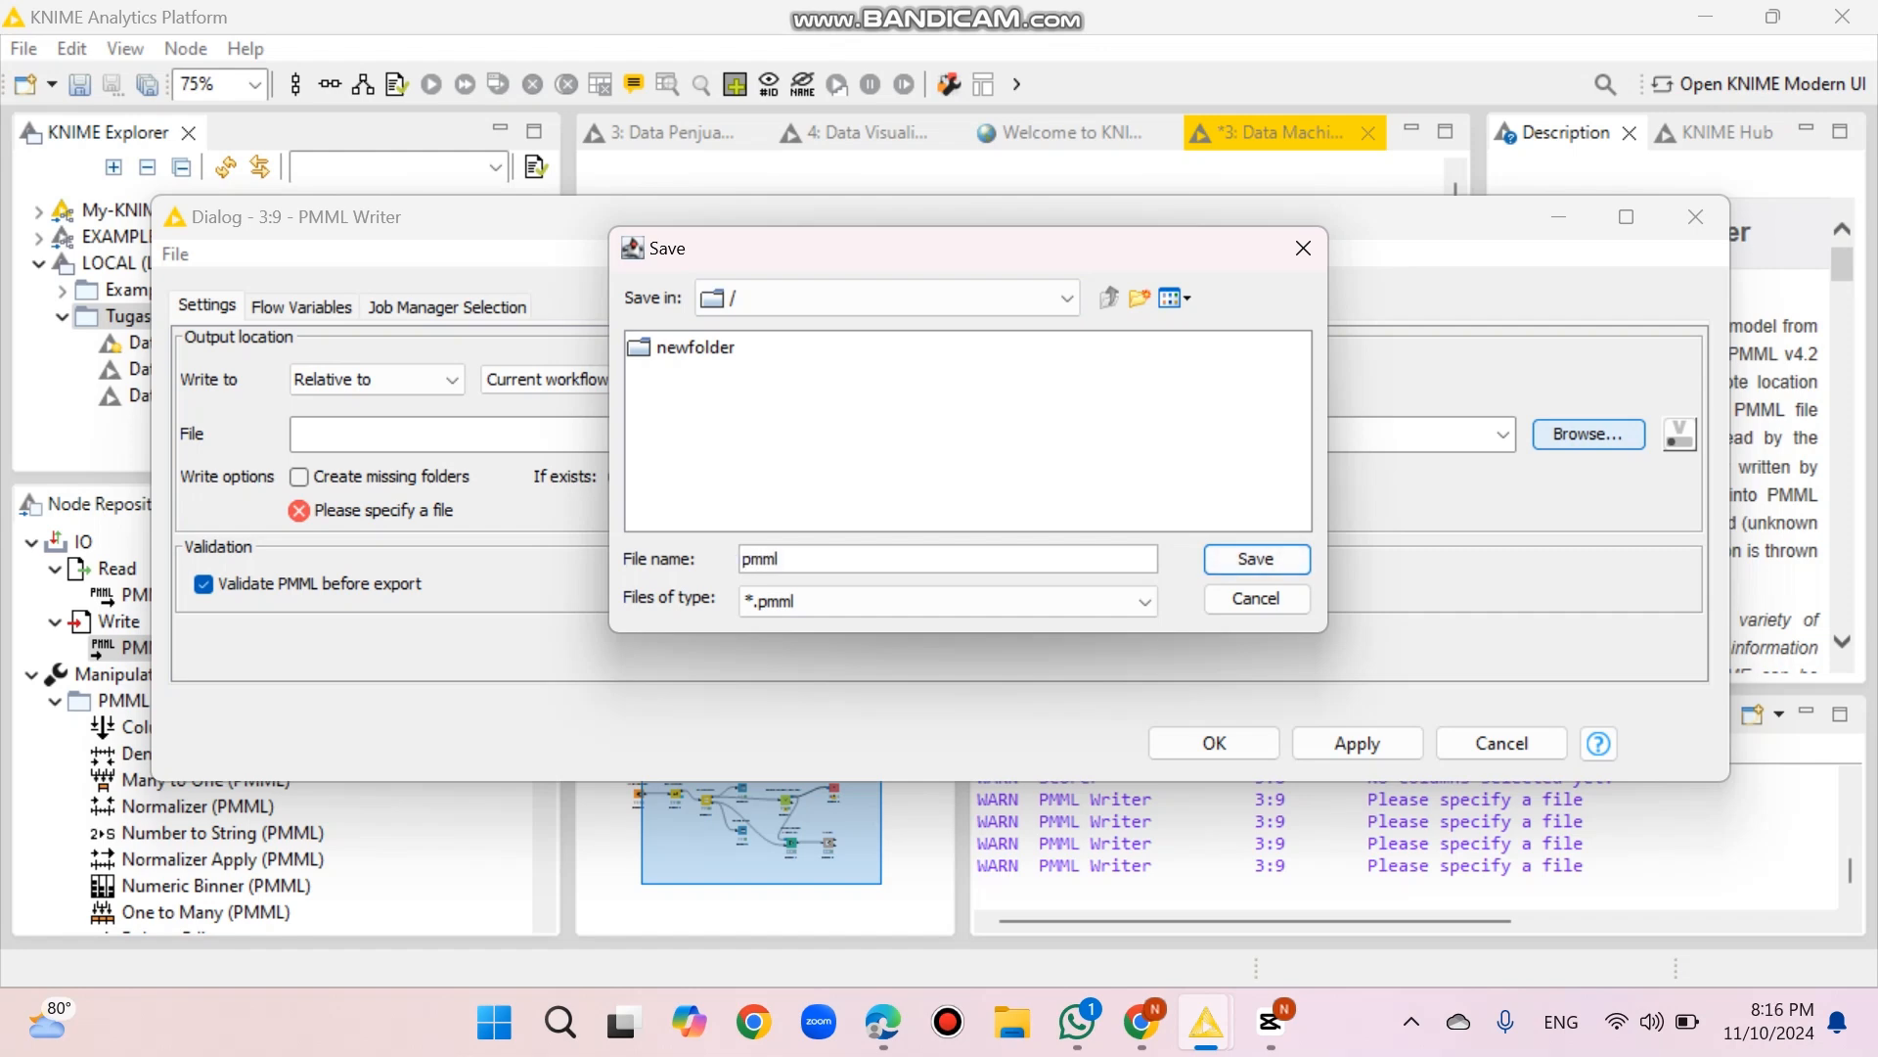
text( dataset transaksi)
key(Return)
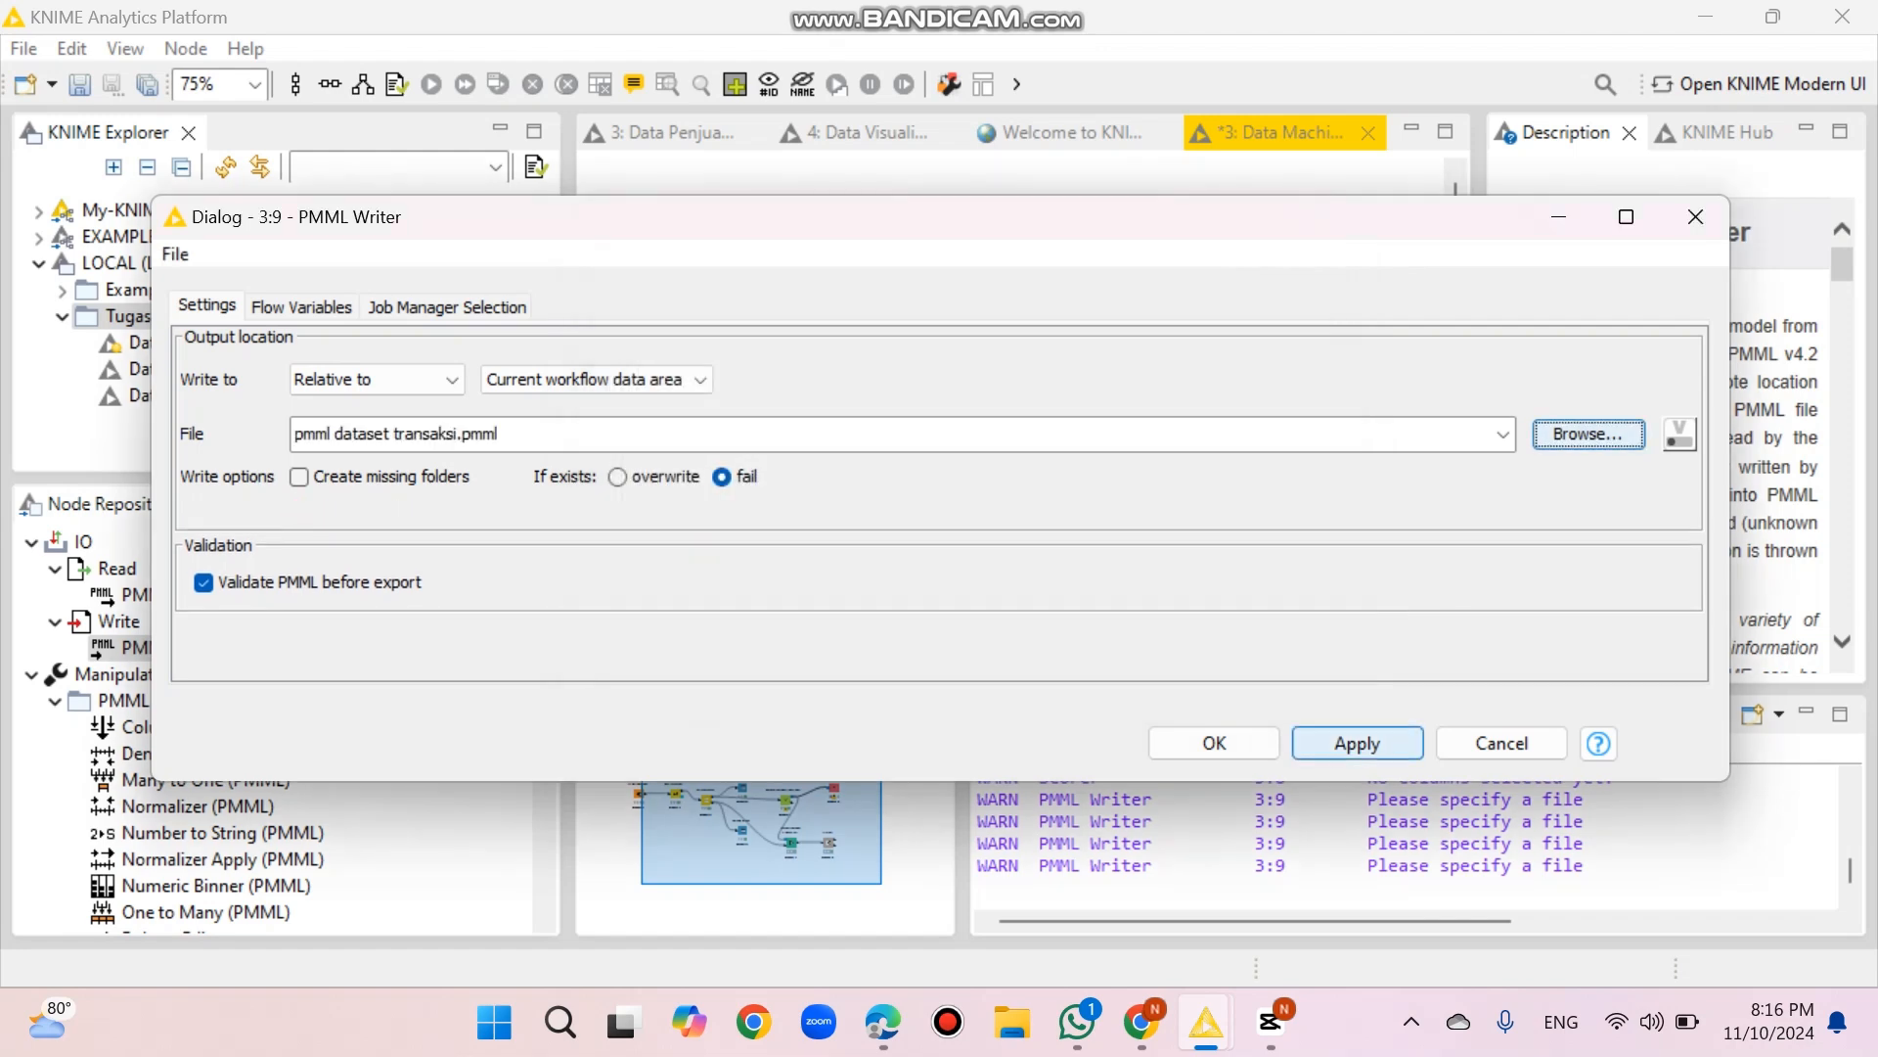
click(1357, 742)
click(1213, 743)
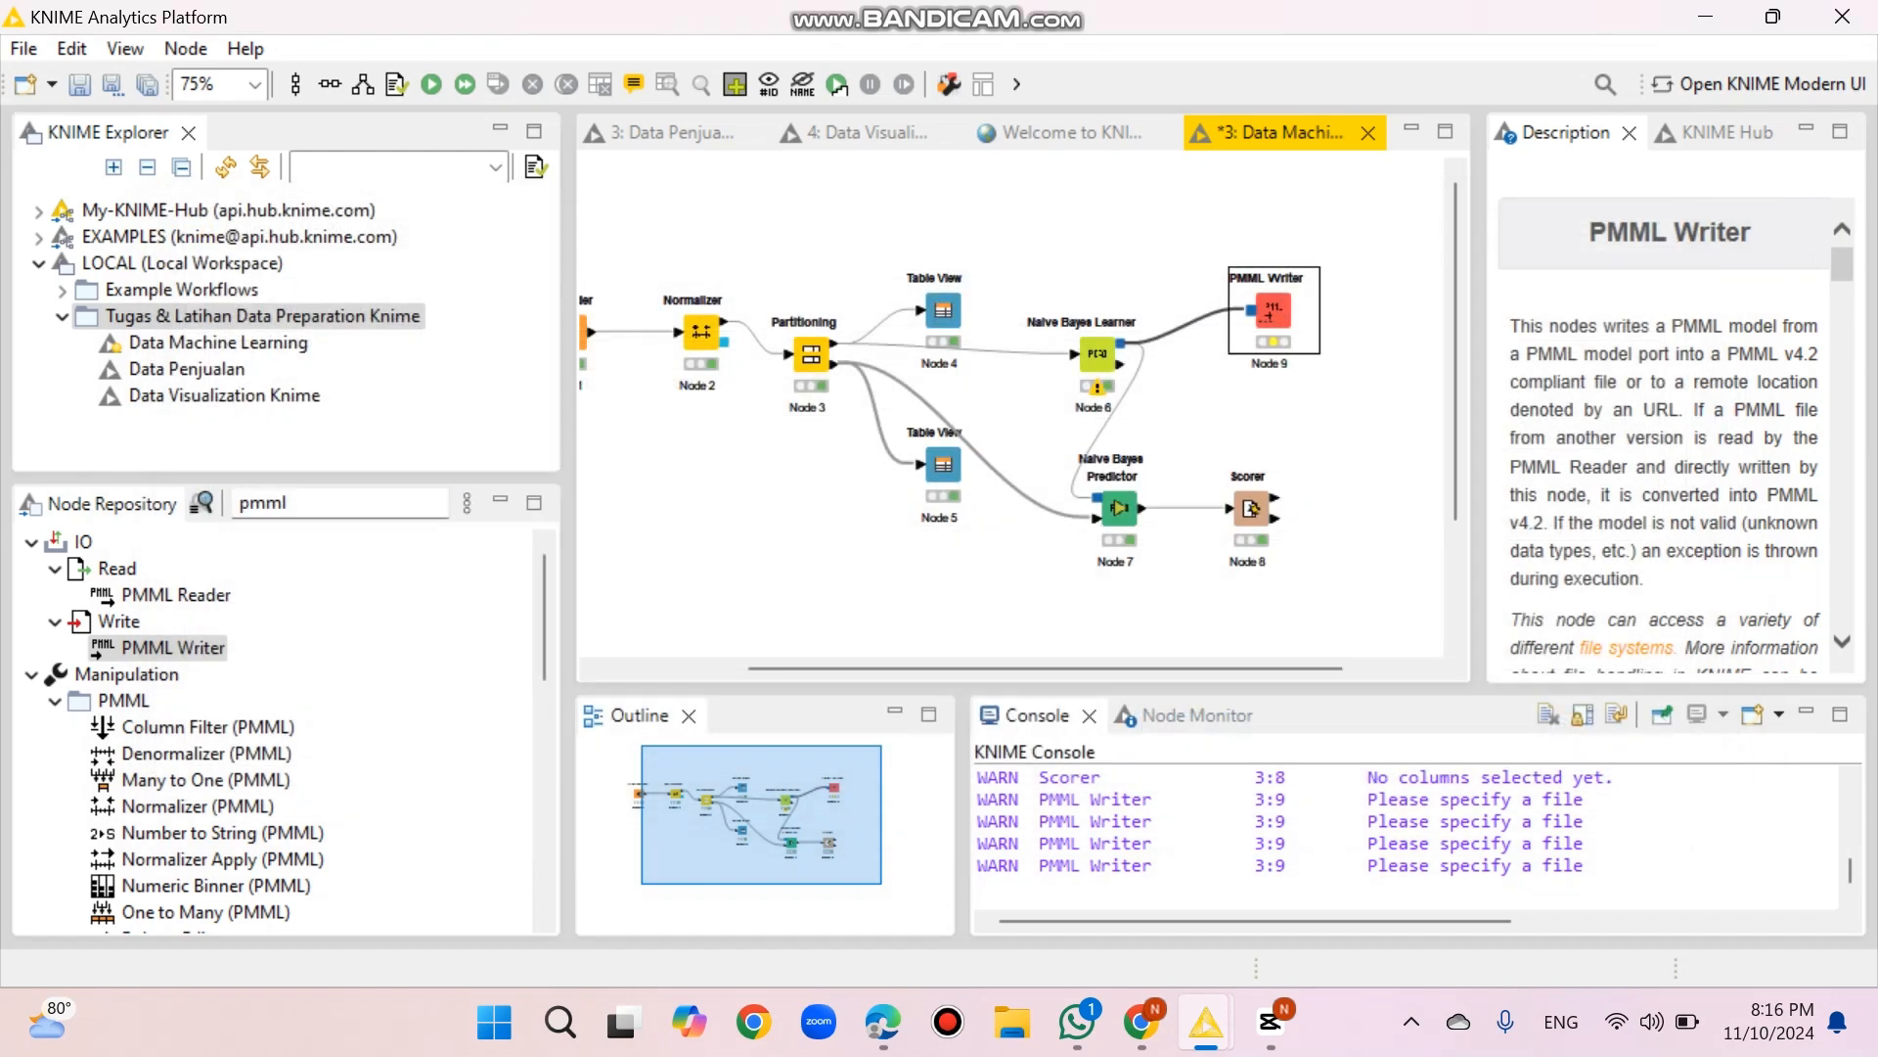
click(431, 84)
scroll(743, 215, right, 2)
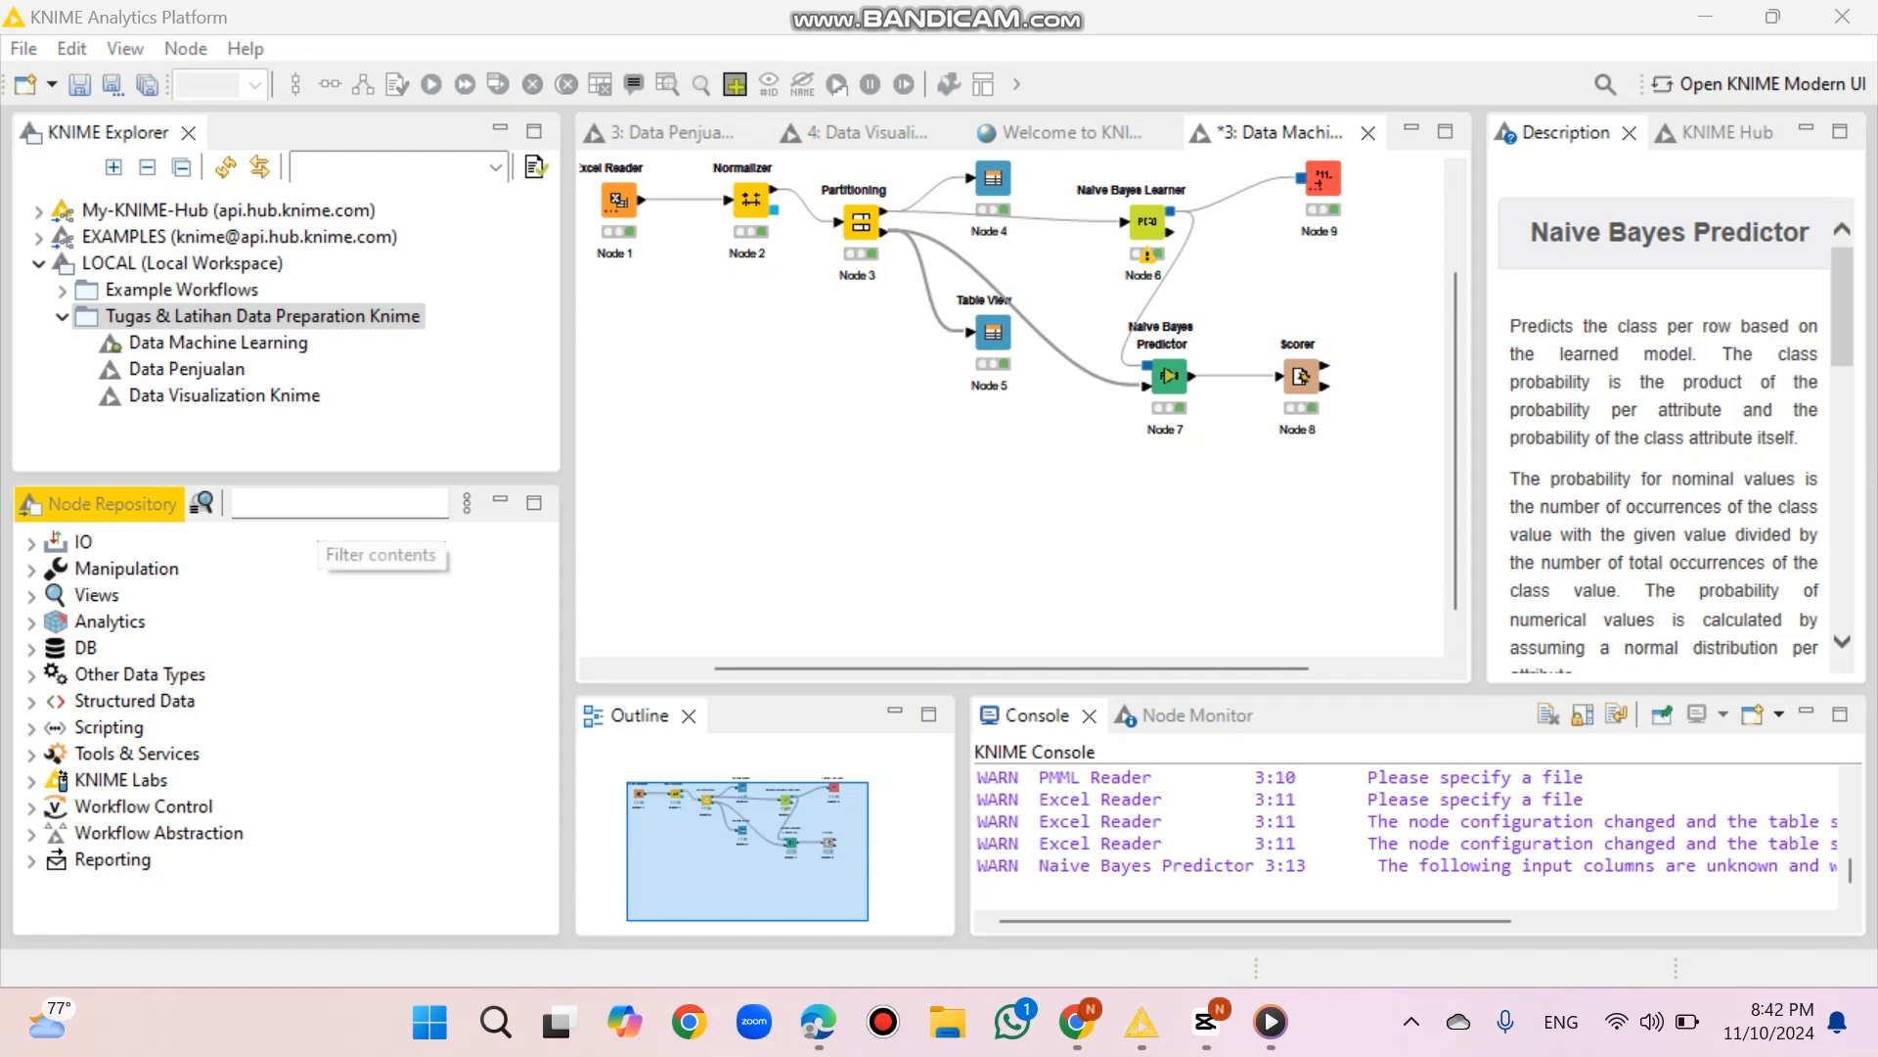
- Find the PMML Reader in the node repository and add it below the existing training workflow
click(294, 503)
text(pmm)
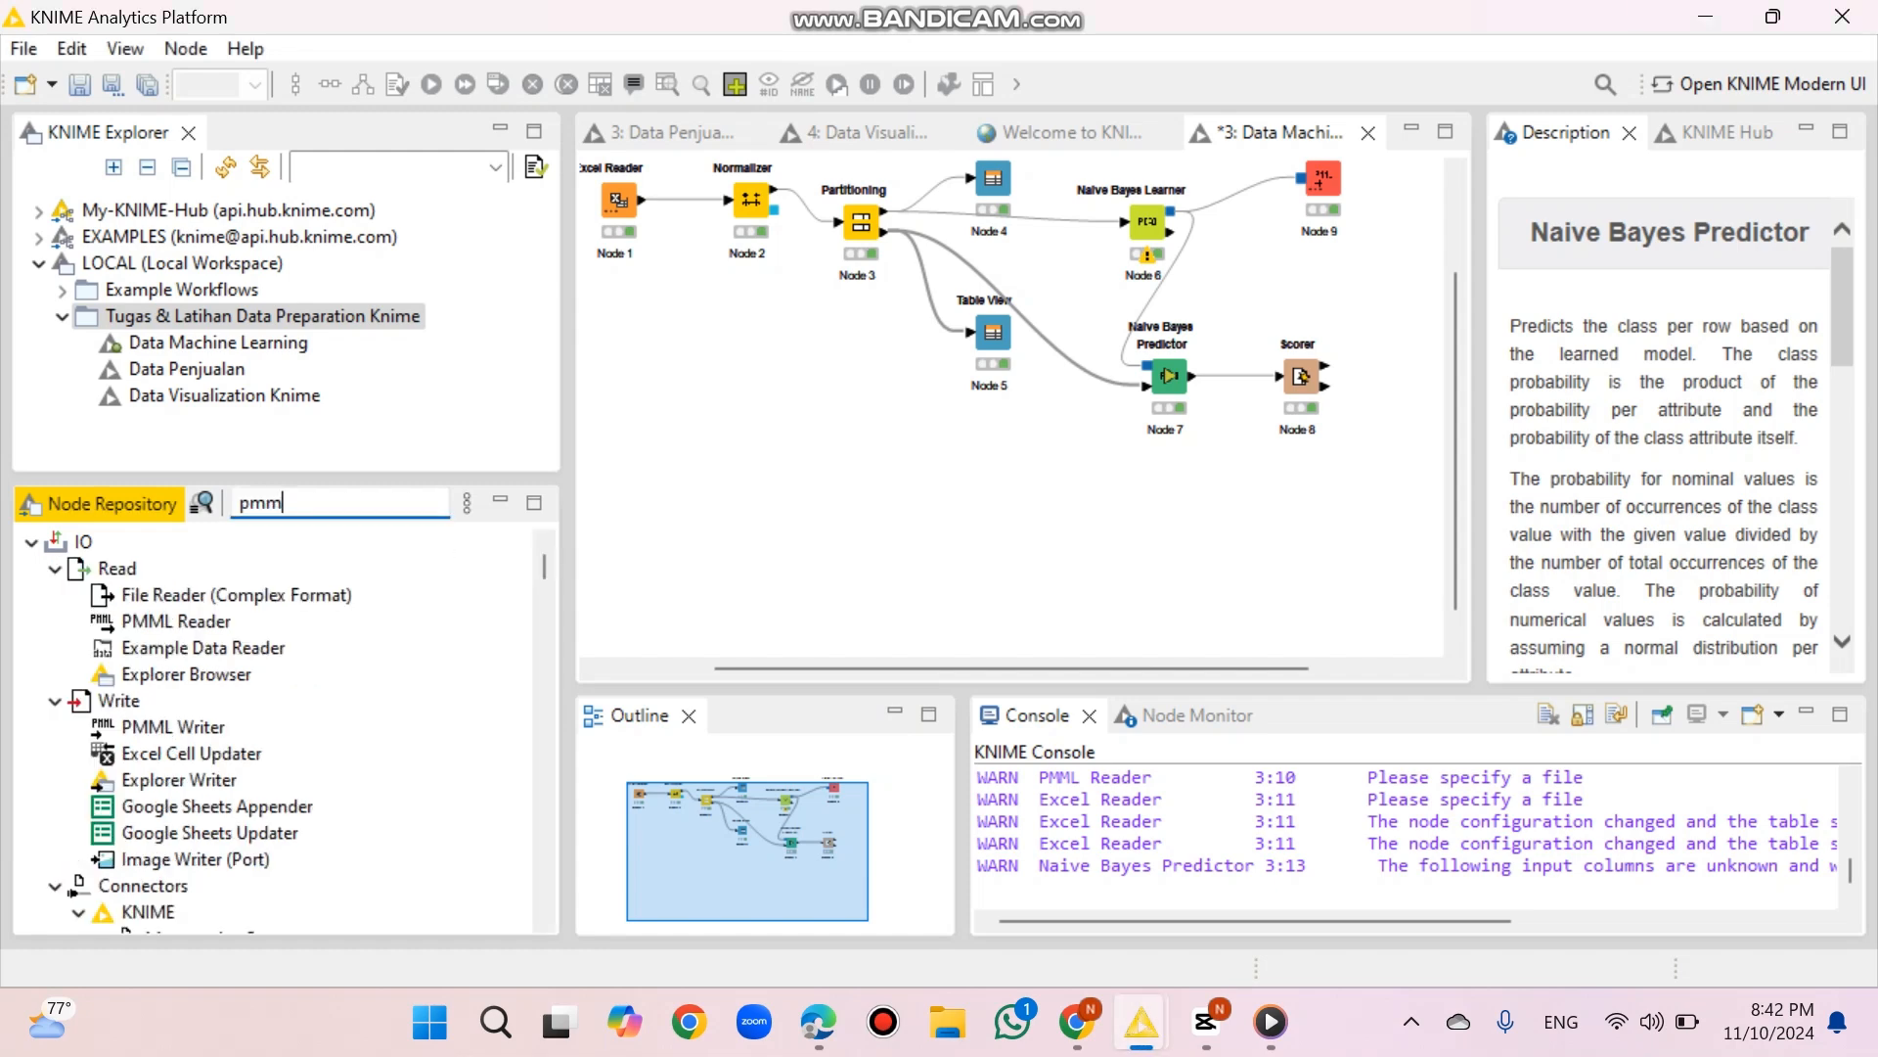
drag(176, 593, 685, 465)
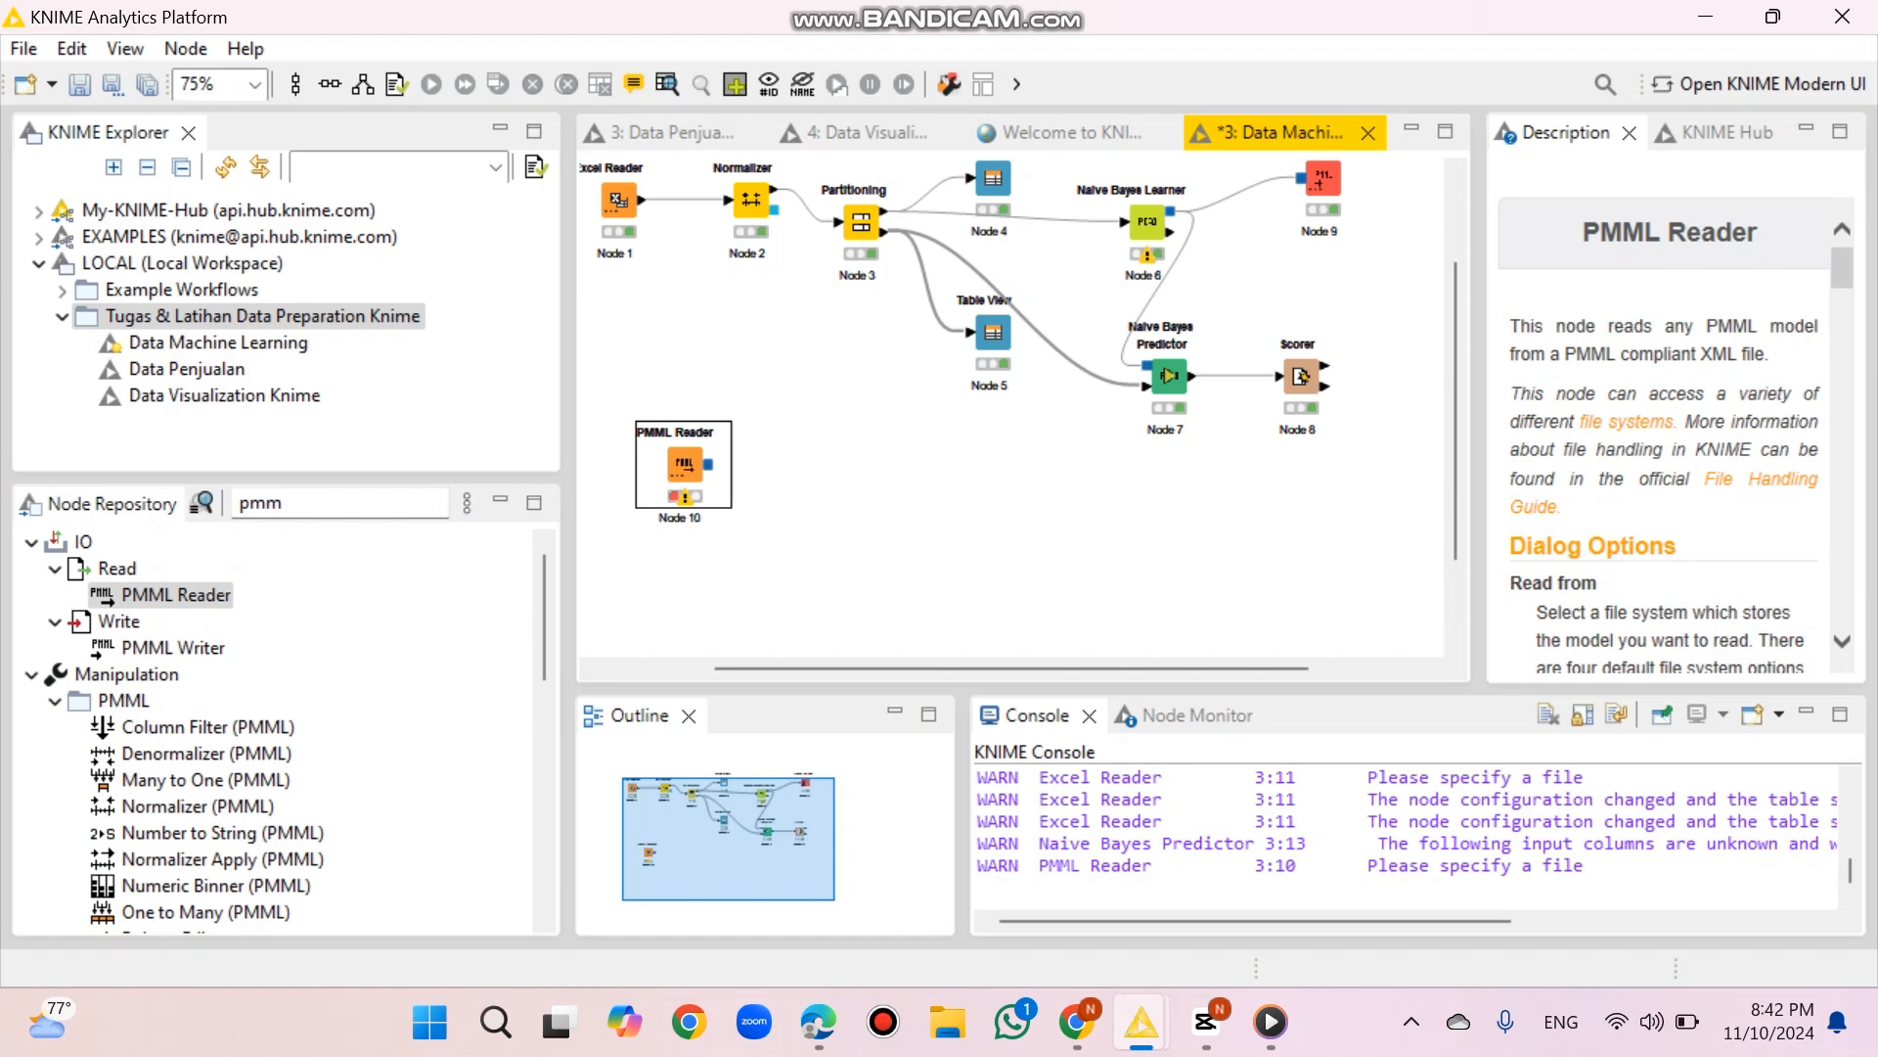
- Configure the PMML Reader to read "pmml dataset transaksi.pmml" relative to the current workflow data area
scroll(1013, 411, up, 1)
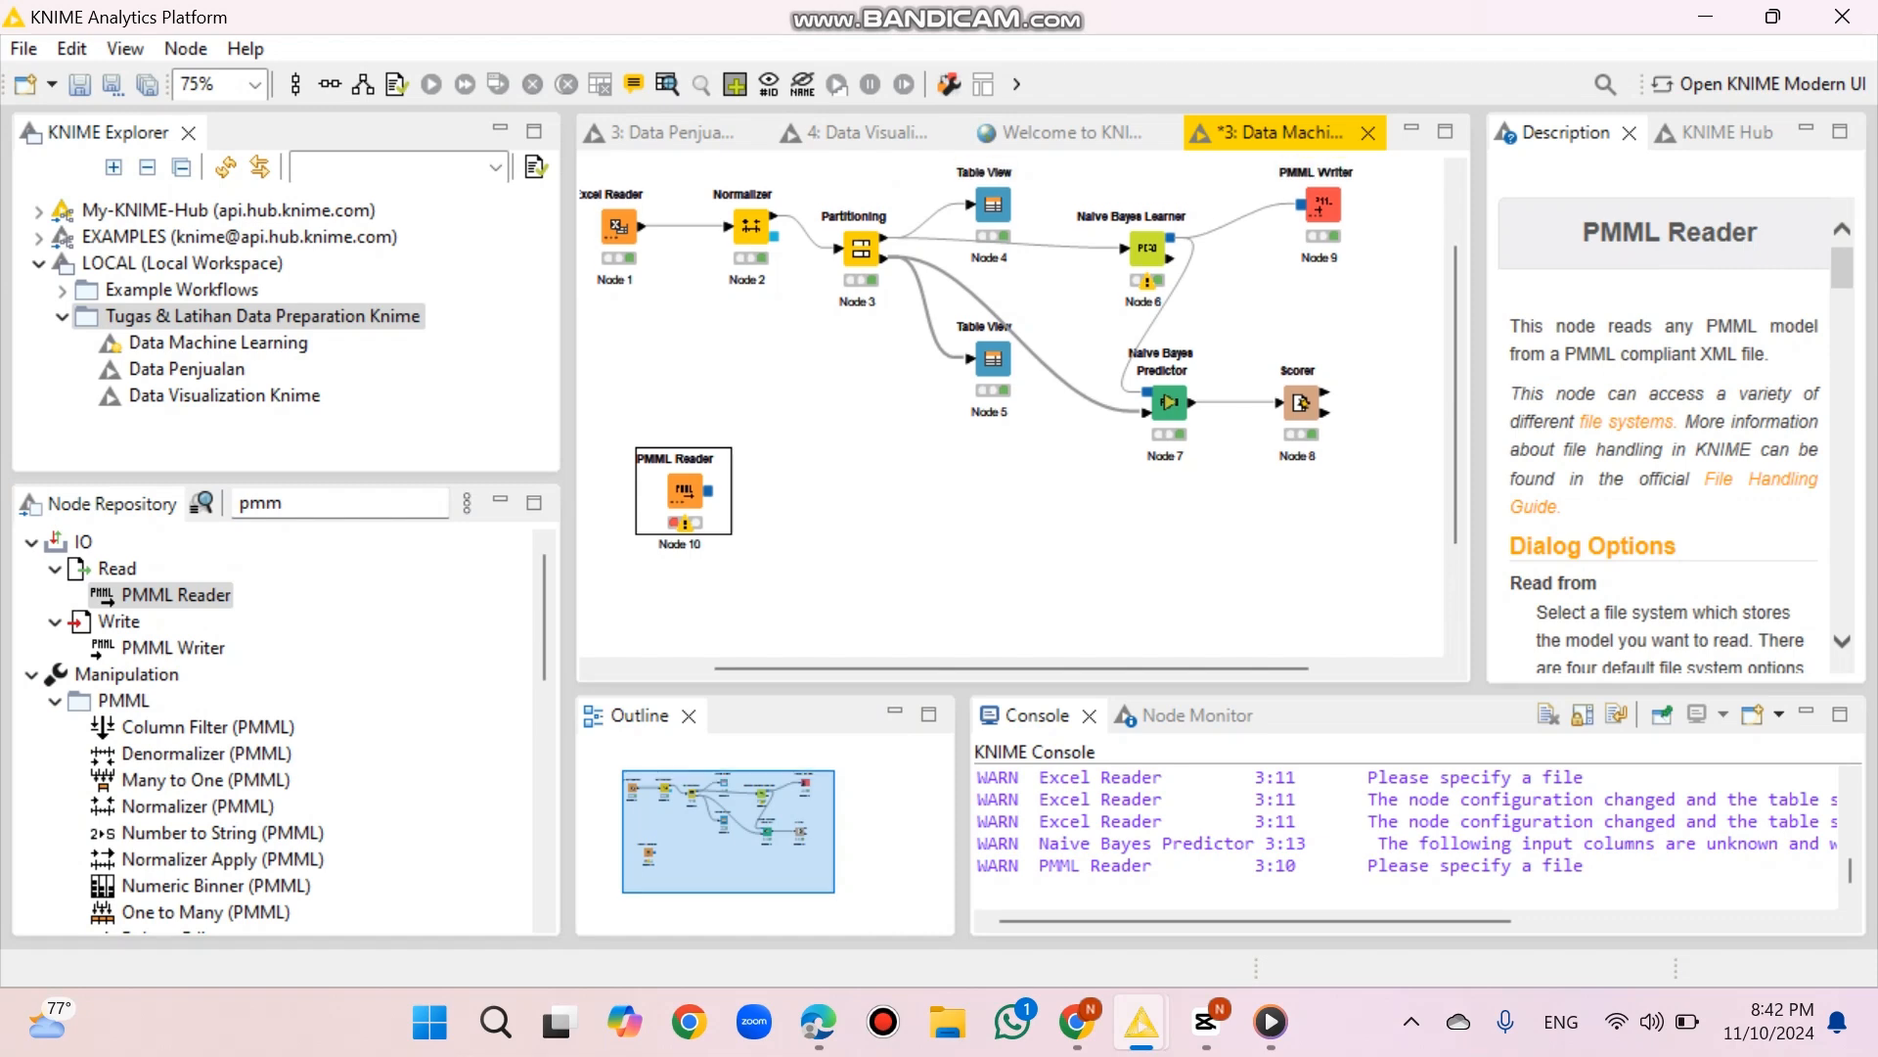
right_click(685, 489)
click(793, 235)
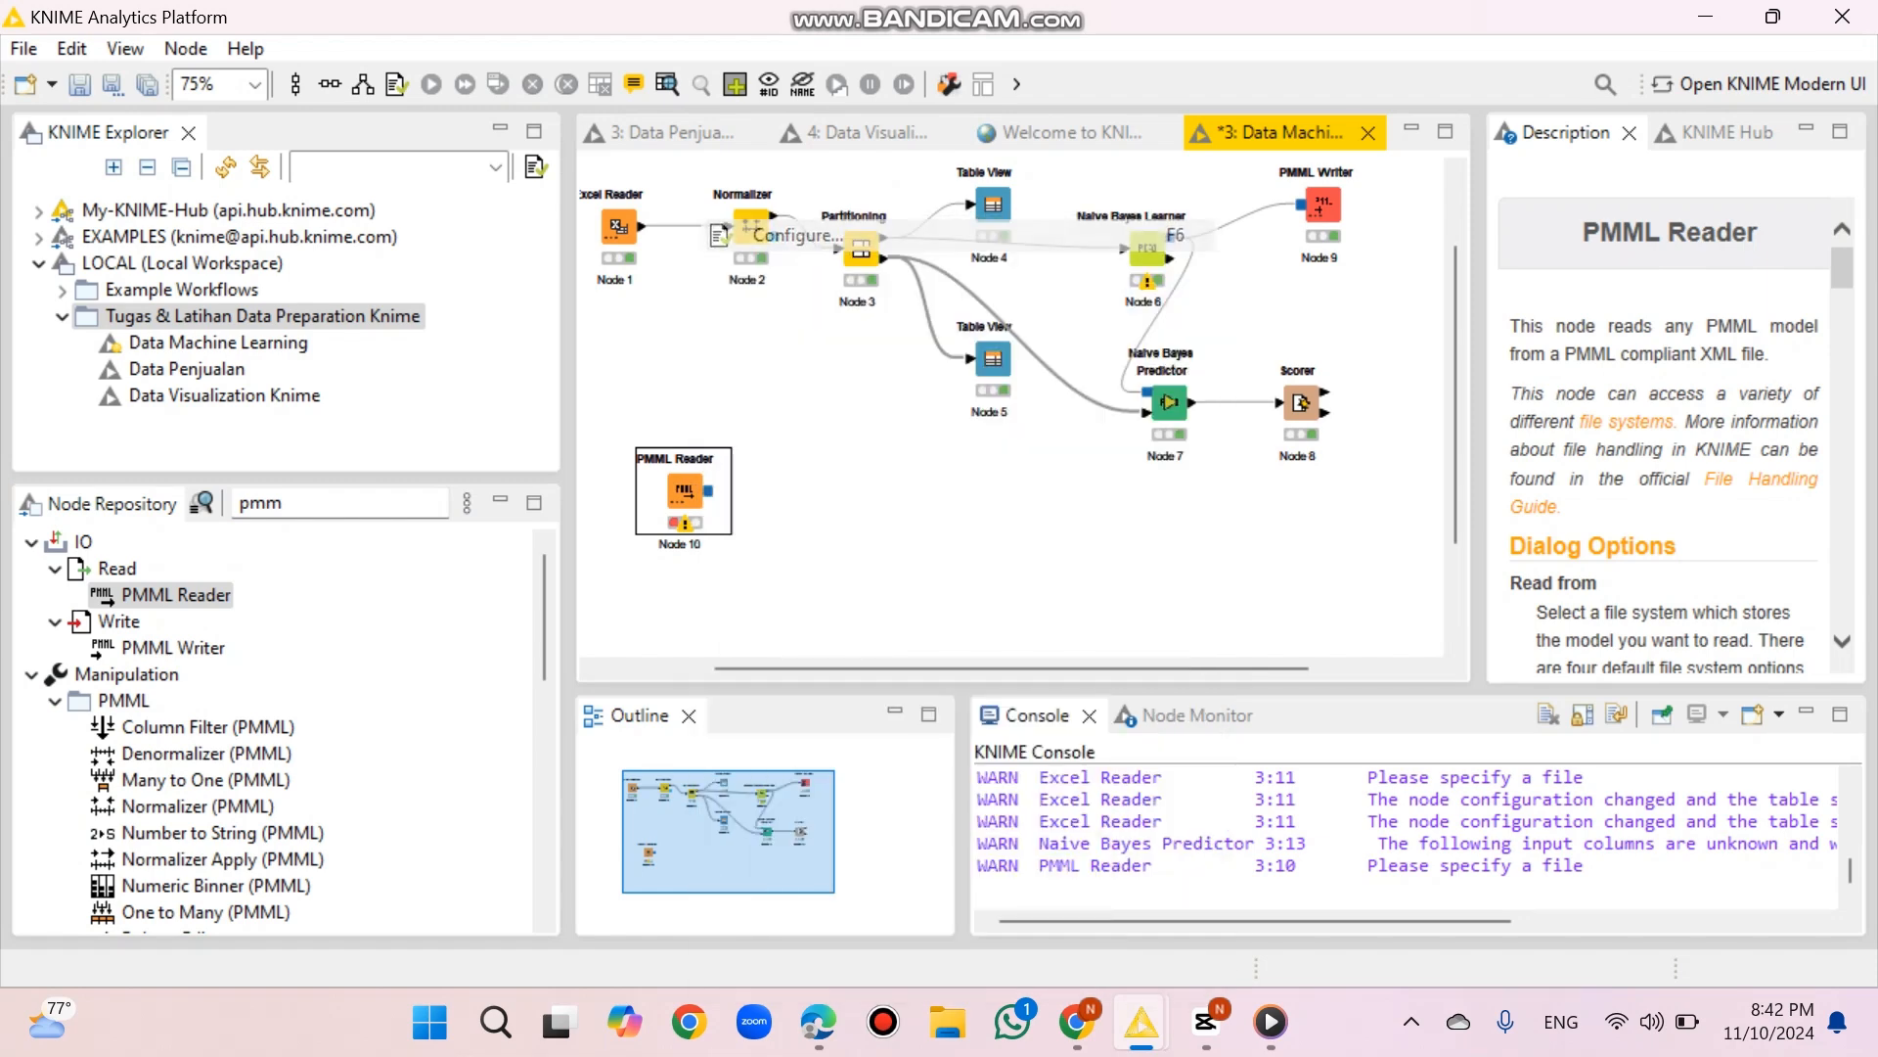
click(376, 402)
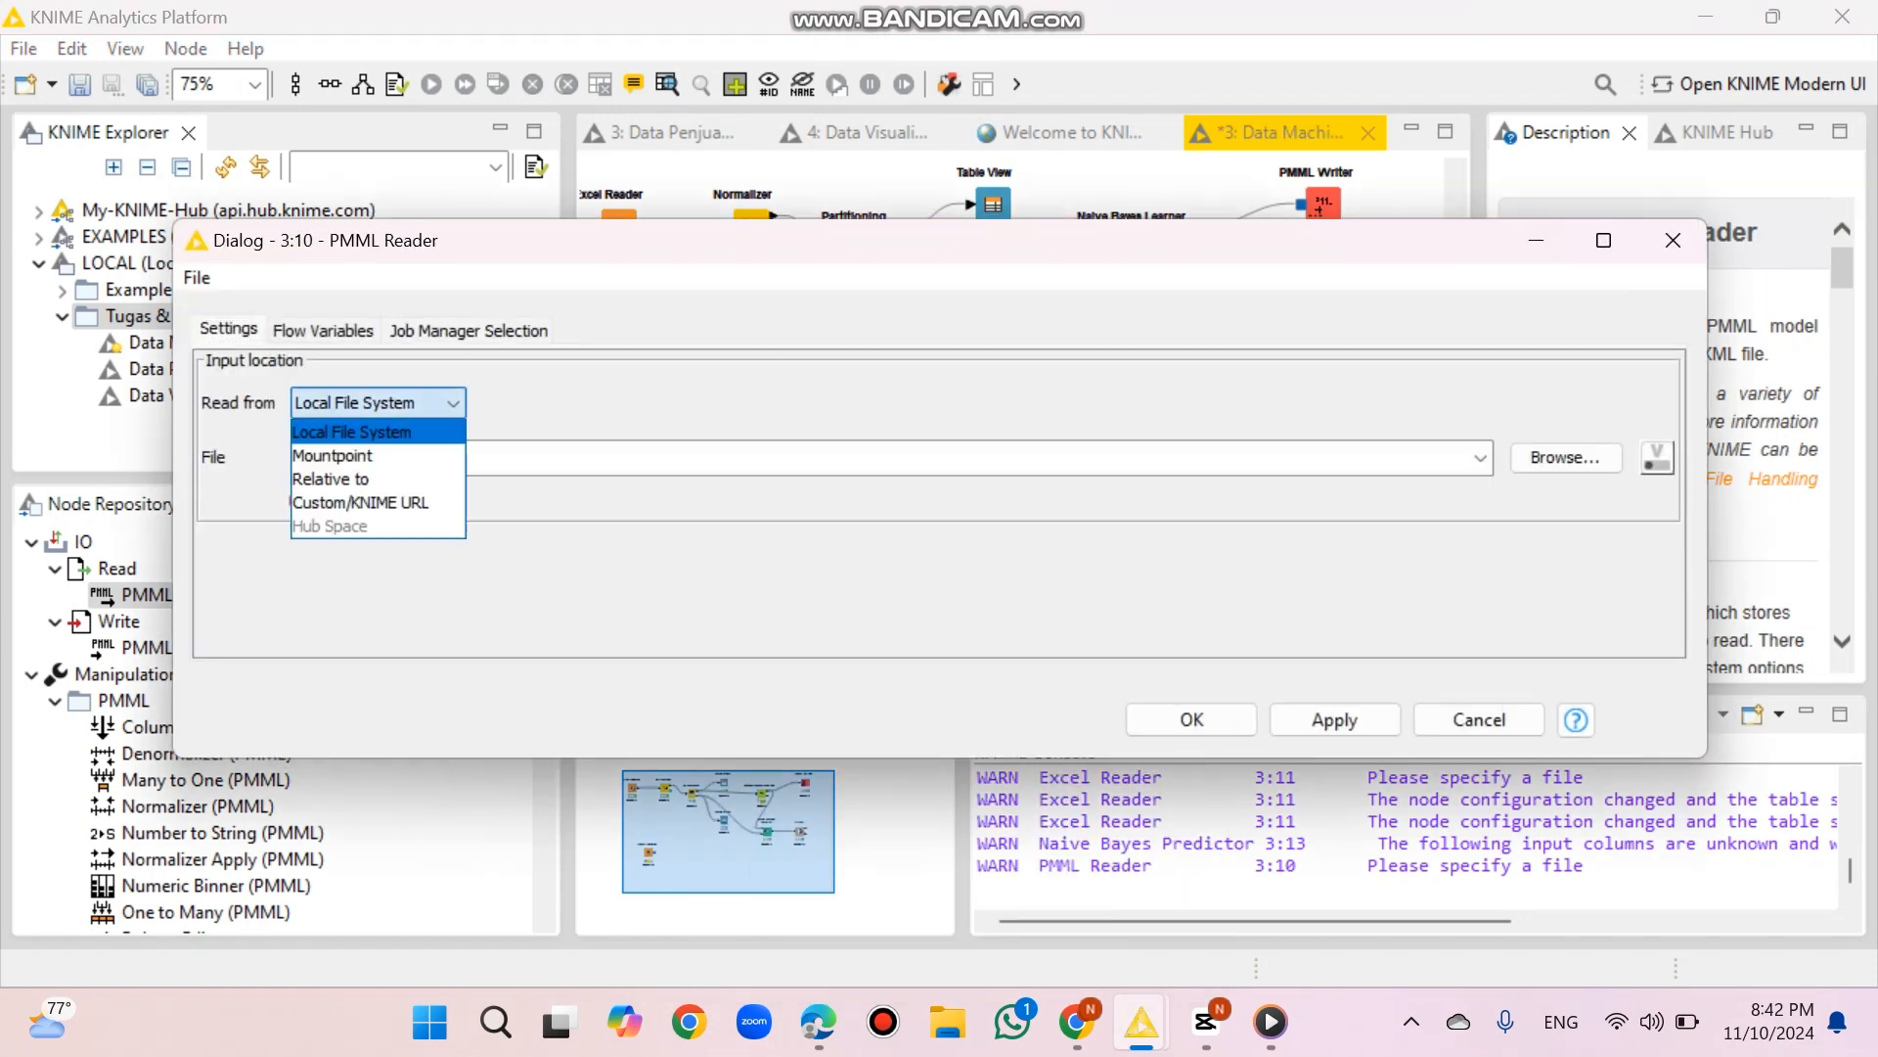
click(377, 479)
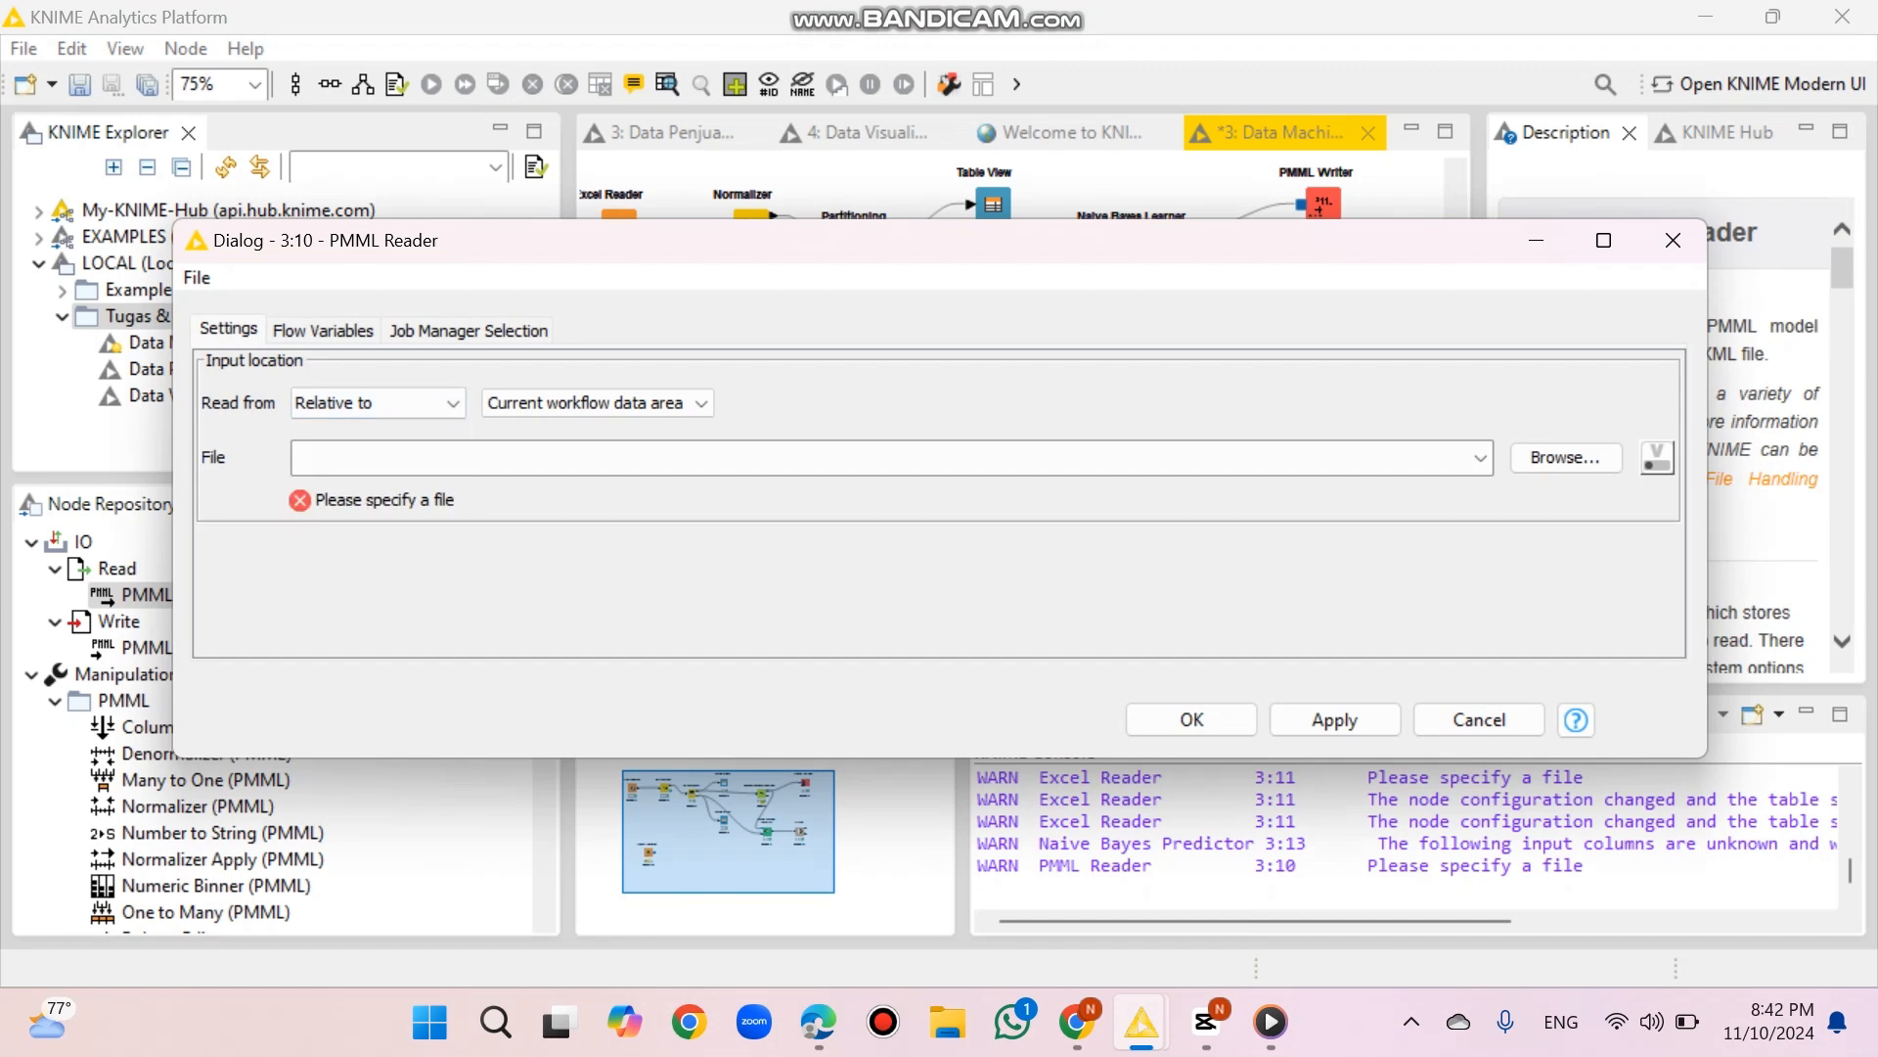
click(1481, 457)
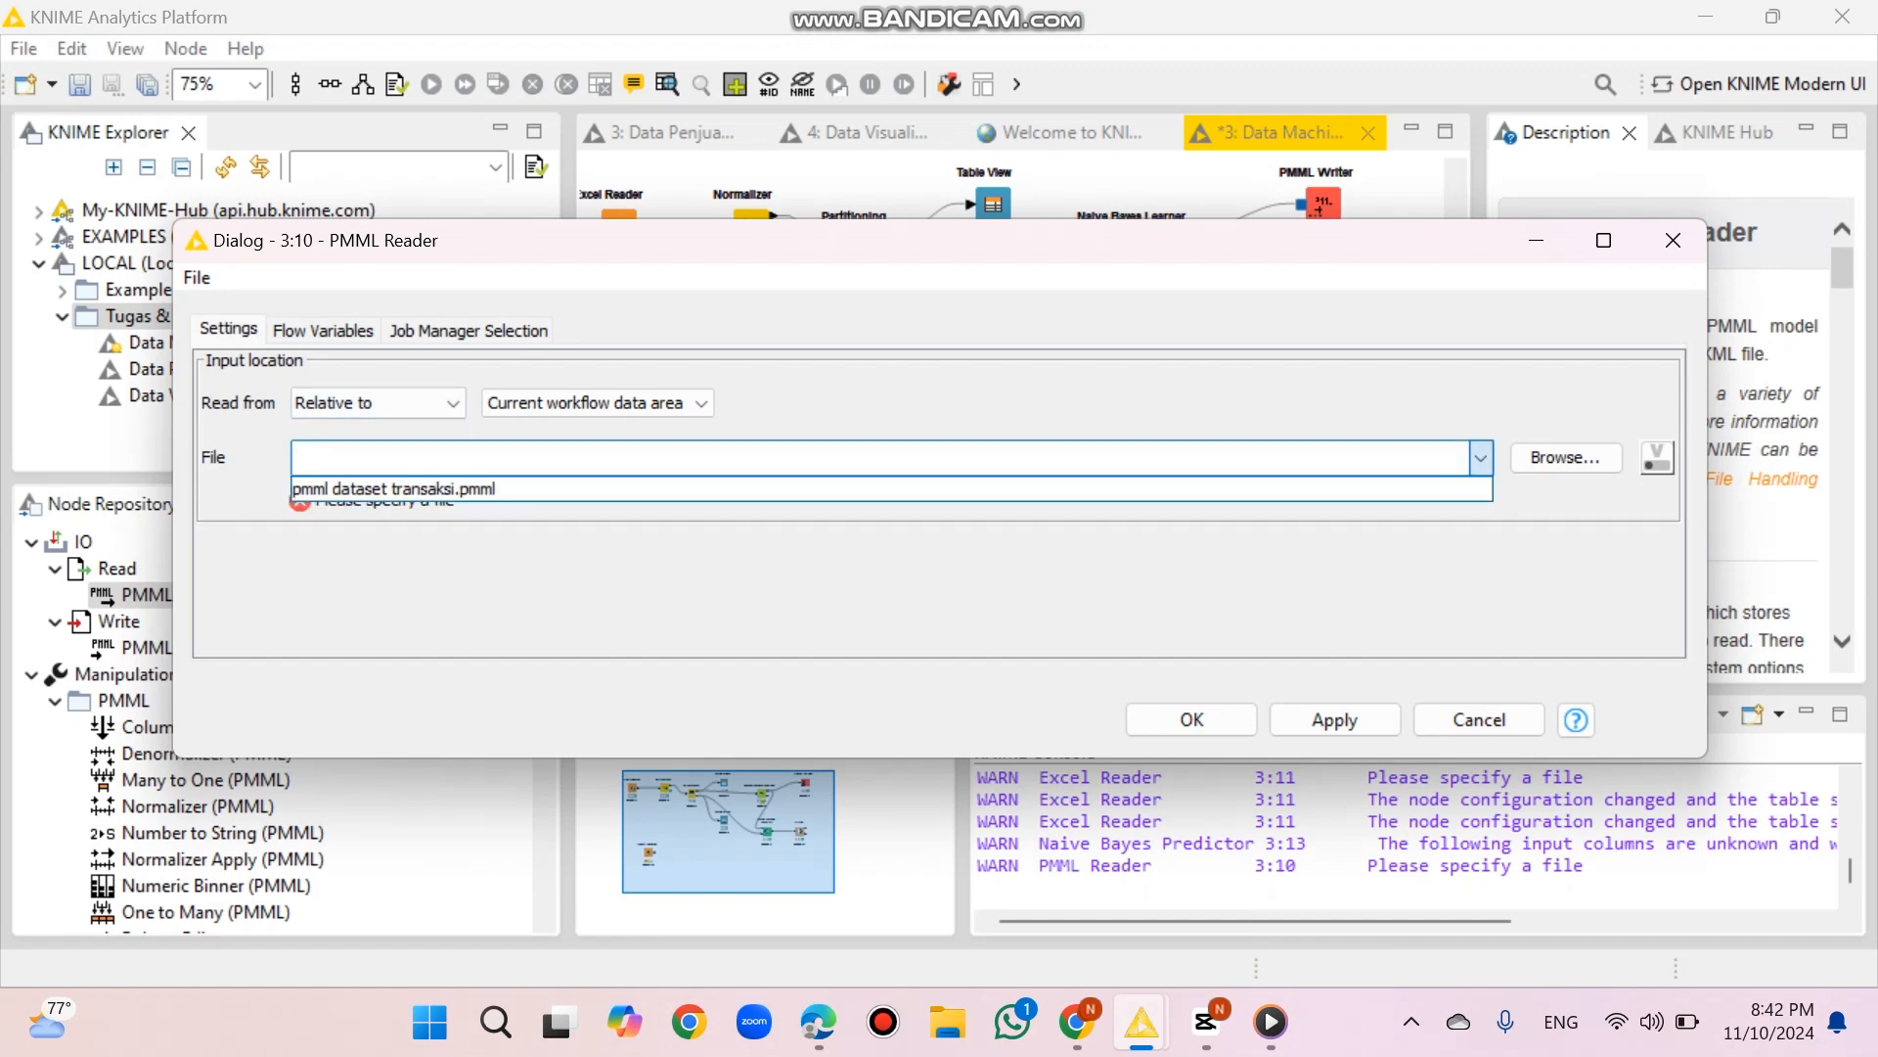
click(394, 488)
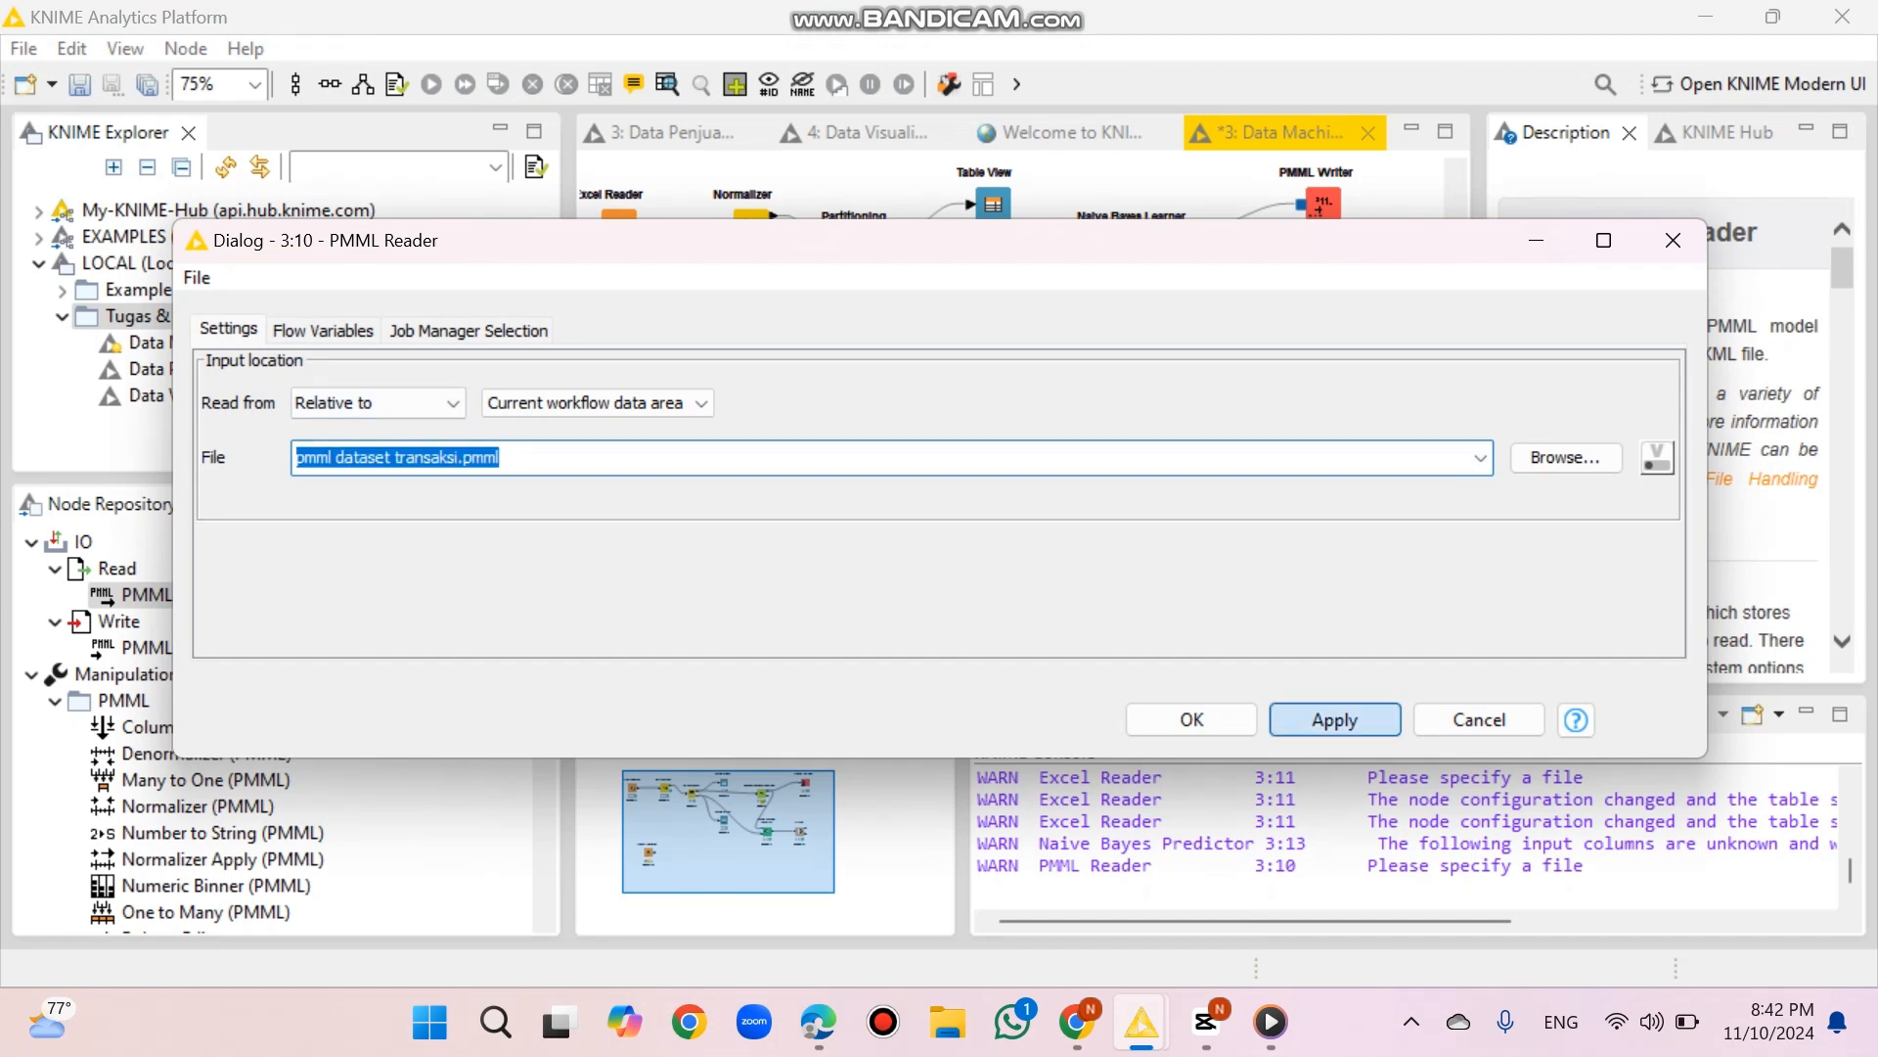
click(1192, 719)
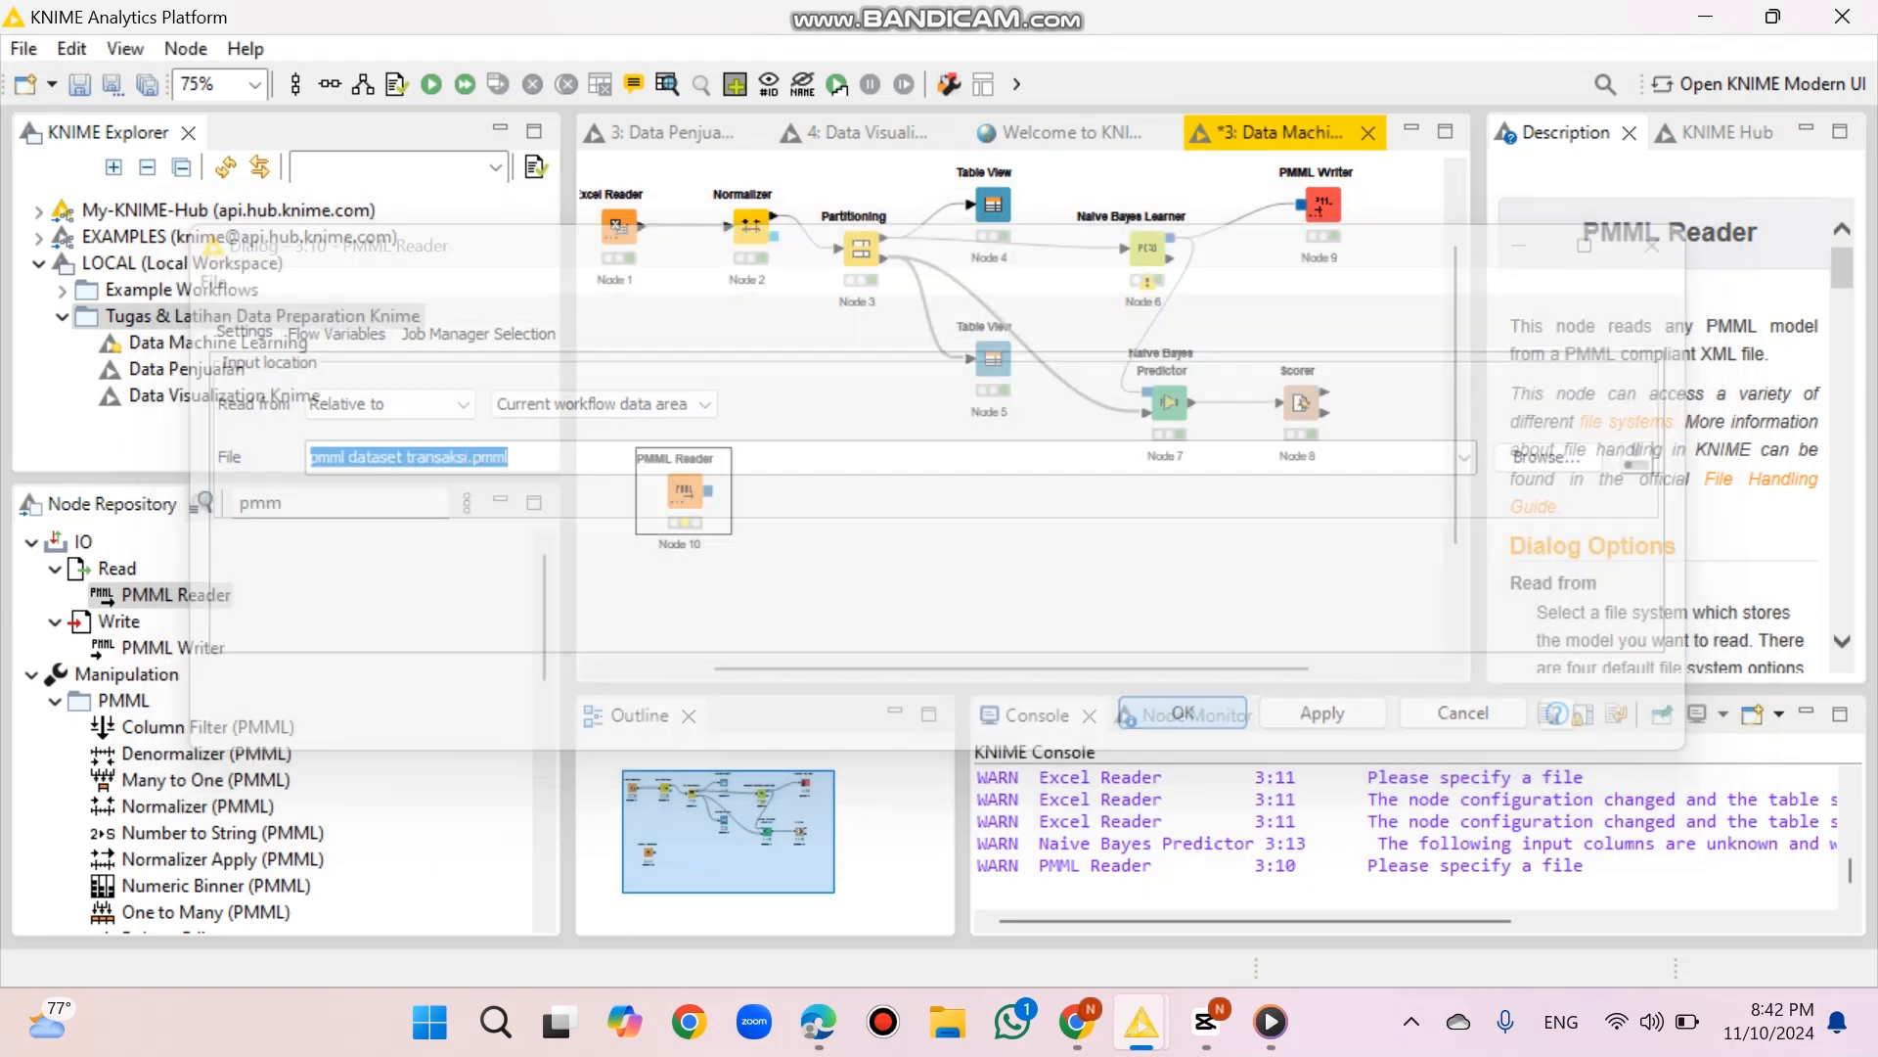
- Find the Excel Reader in the node repository and add it below the PMML Reader
drag(299, 503, 236, 503)
key(BackSpace)
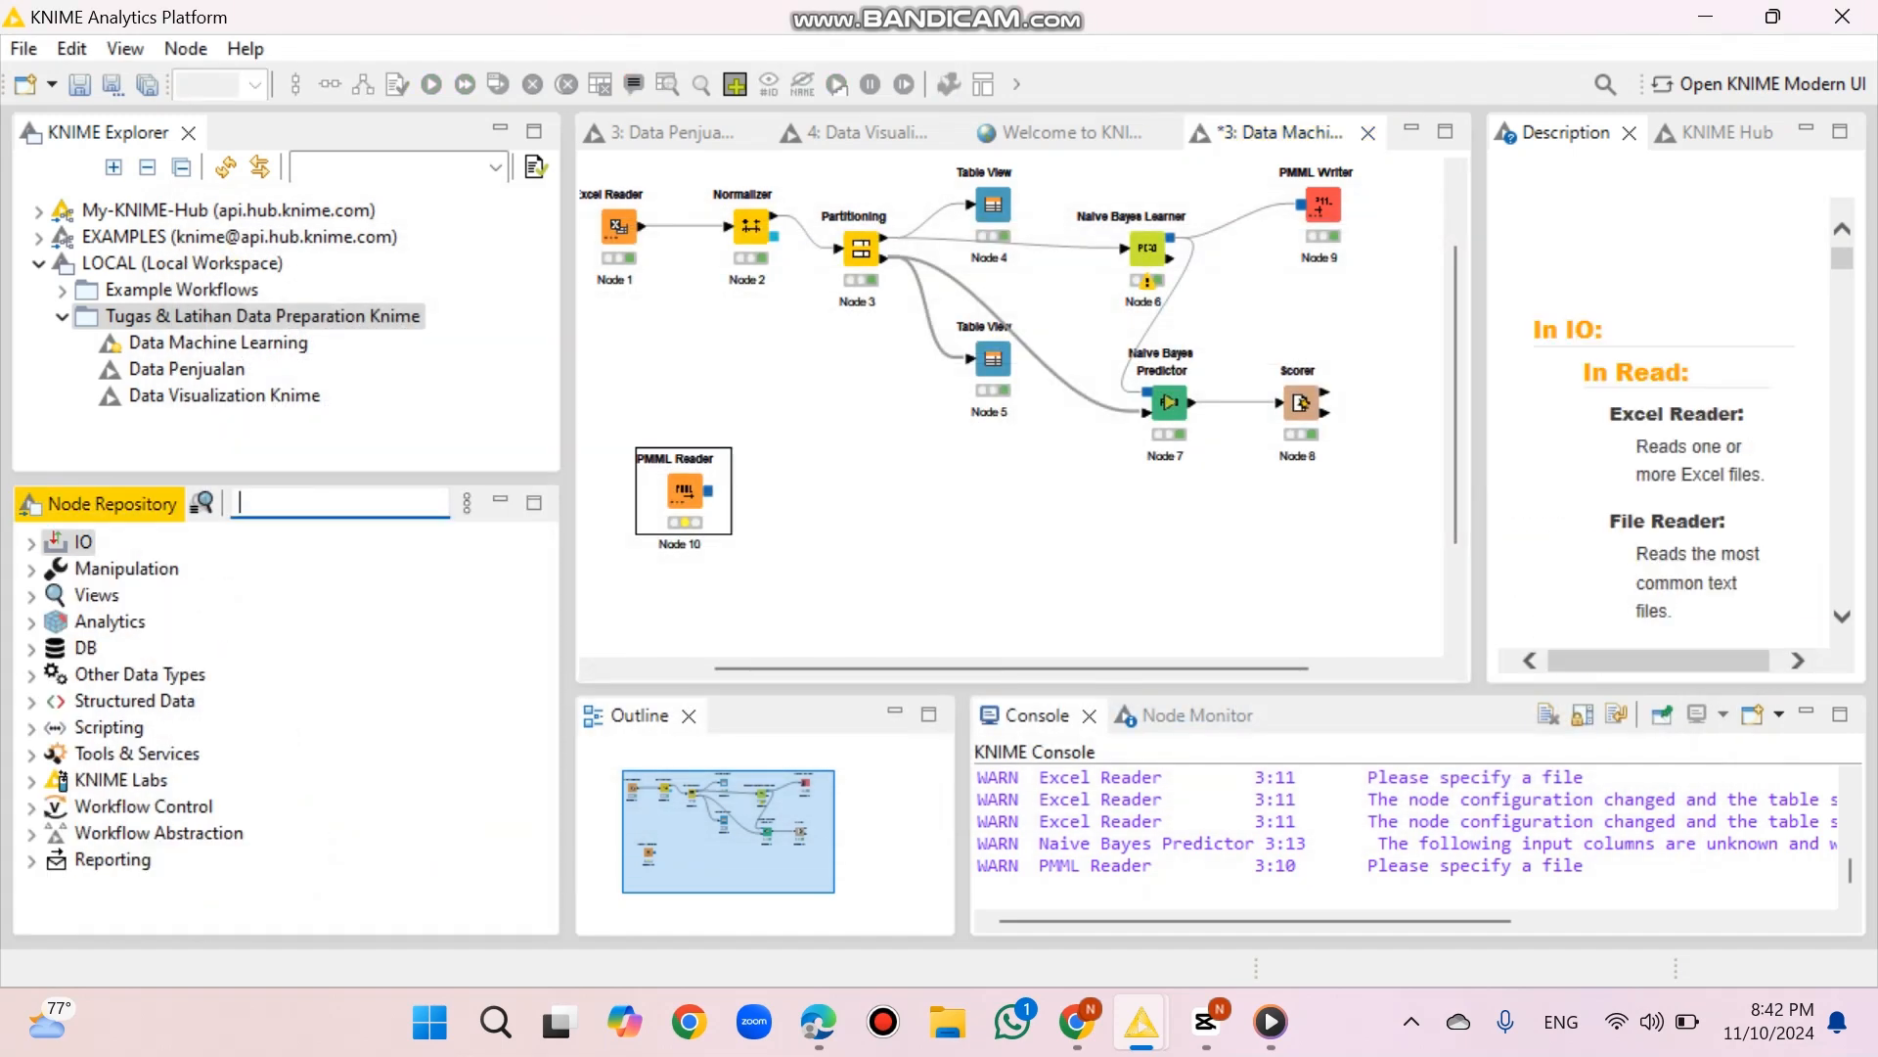
text(exce)
click(170, 595)
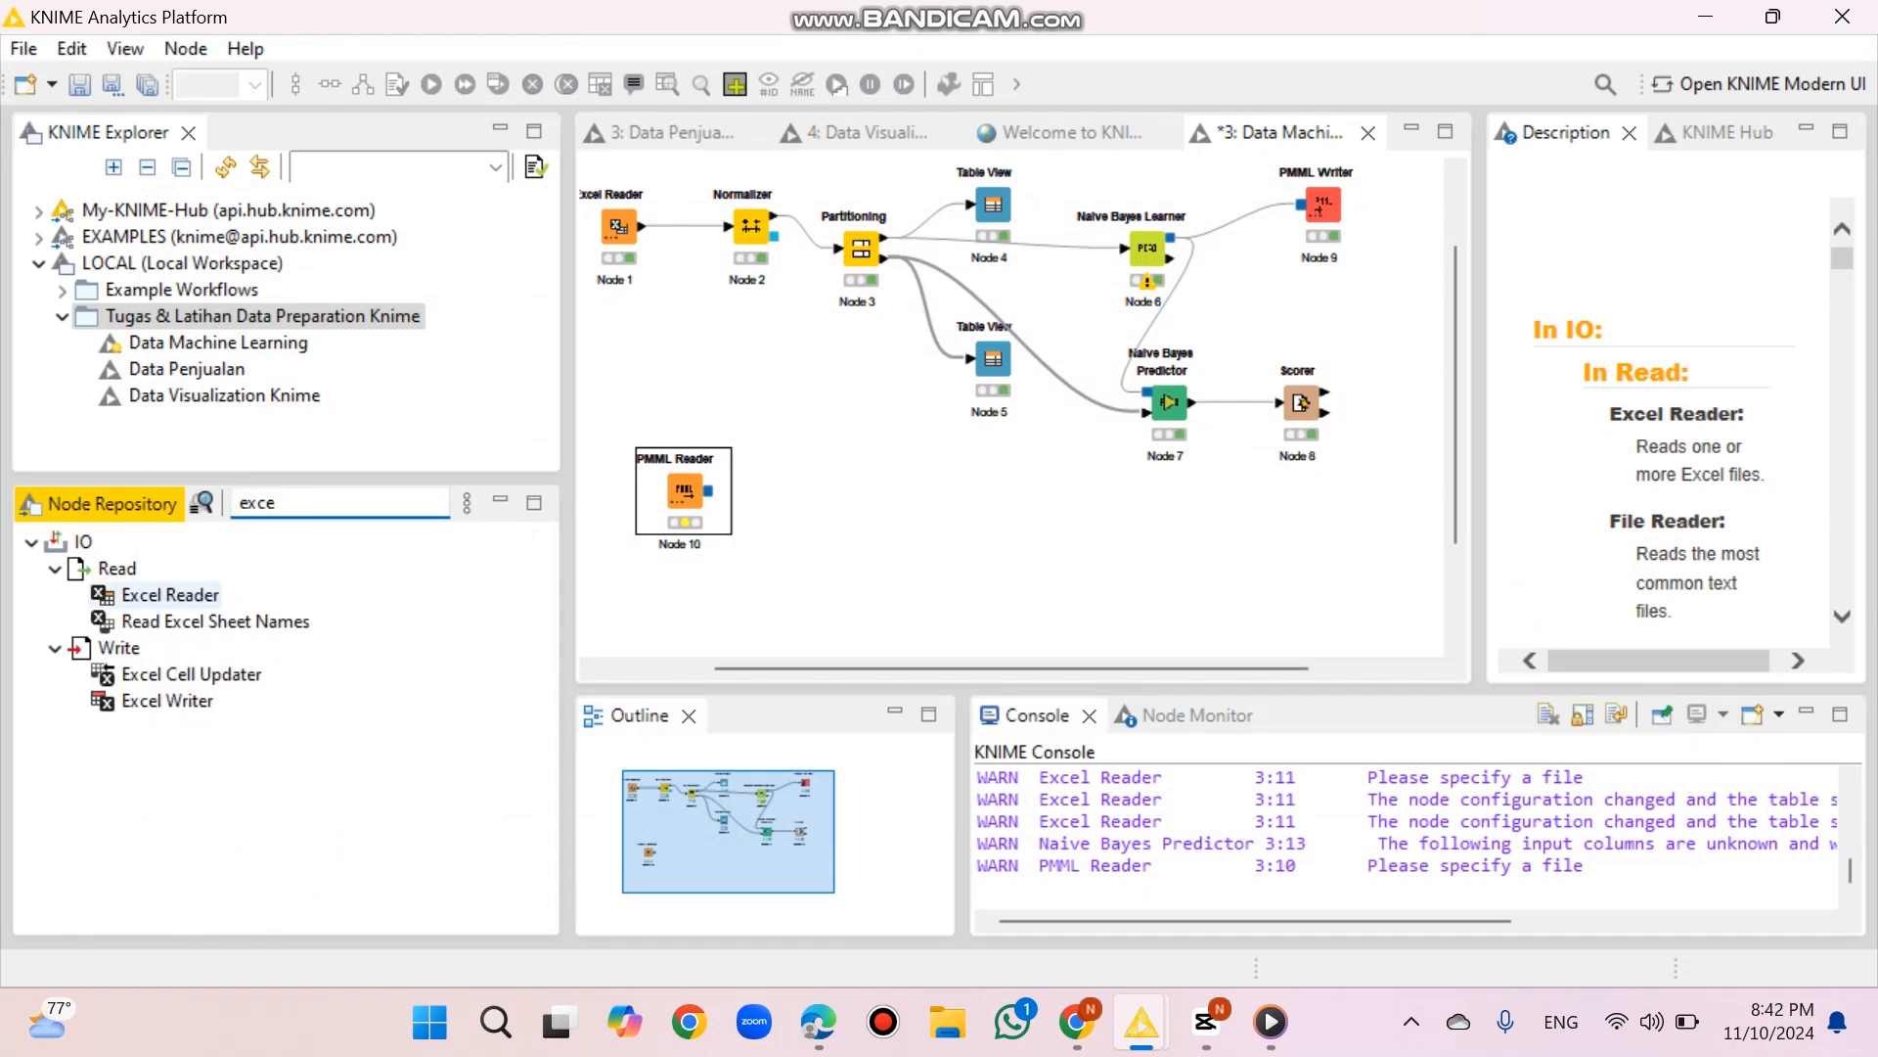
drag(170, 595, 751, 602)
- Switch to Microsoft Edge to examine the columns of the Prediksi Rentang Transaksi spreadsheet, and return to KNIME
mouse_move(818, 1023)
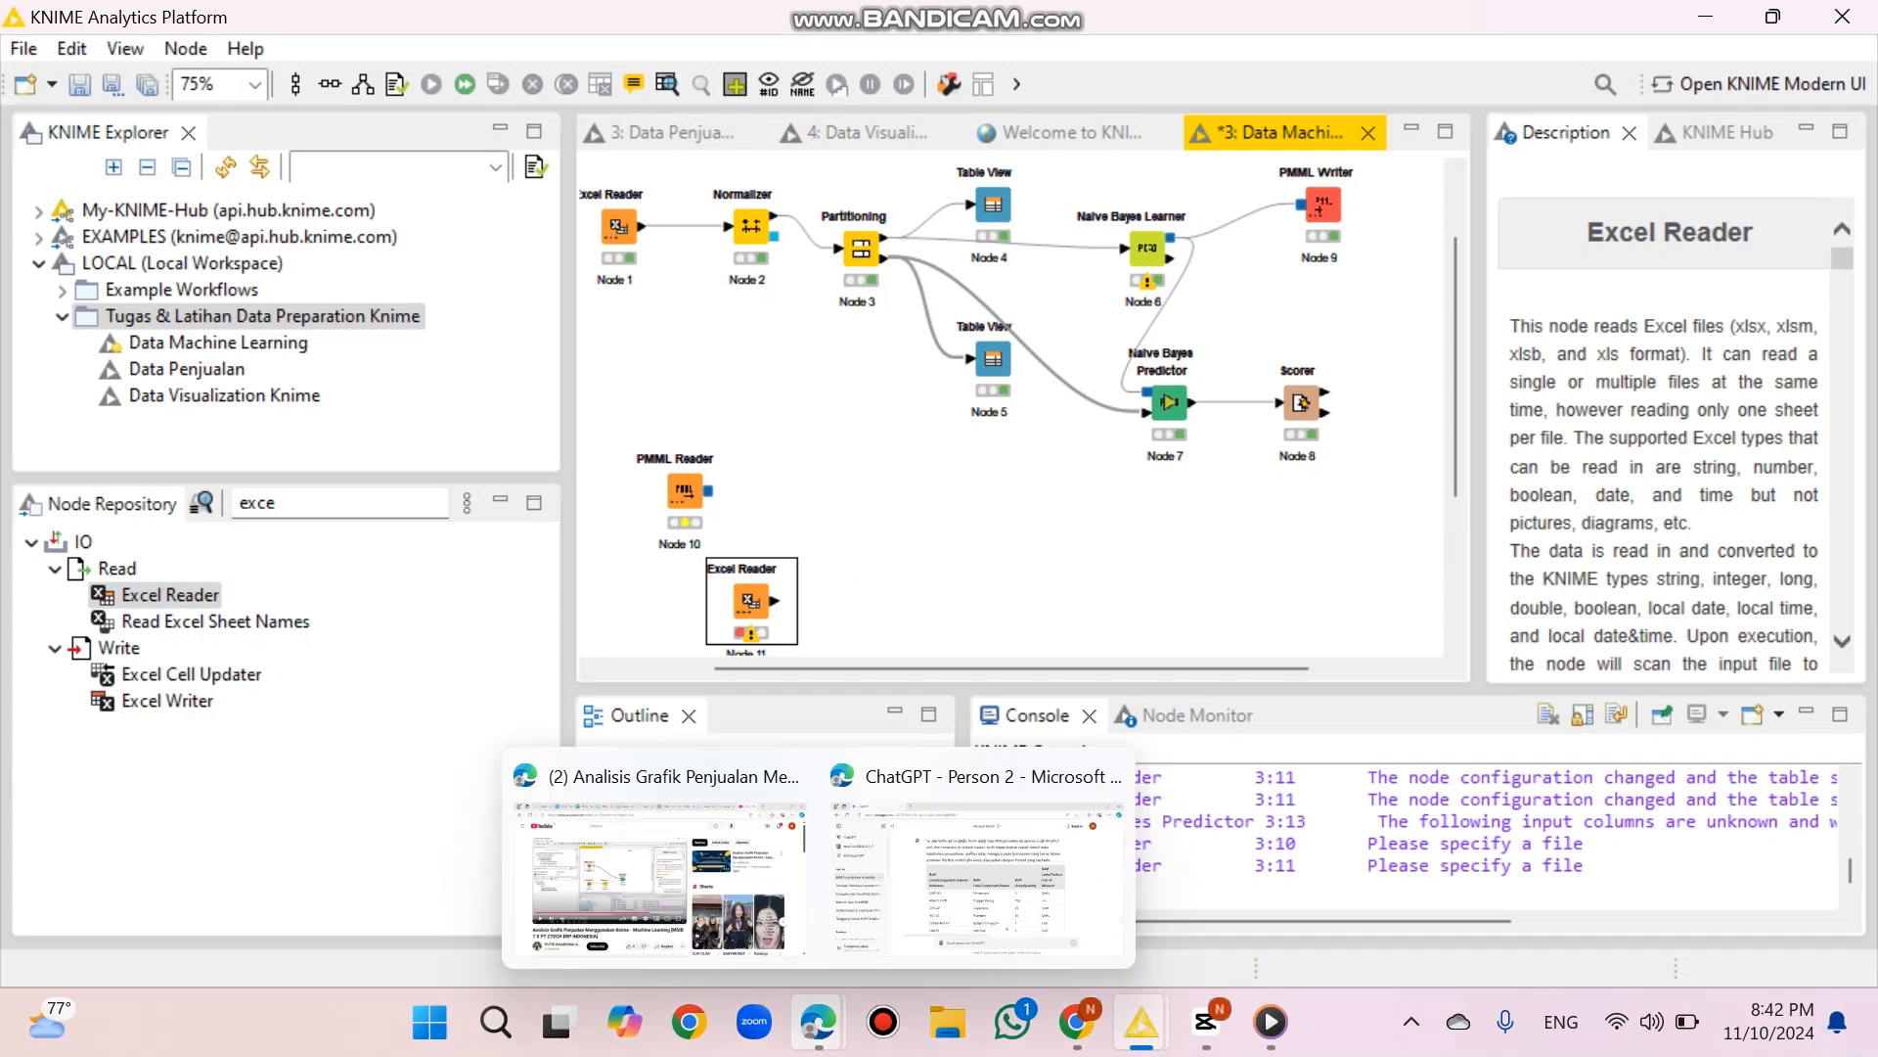
click(656, 861)
click(323, 25)
drag(990, 692, 937, 666)
click(934, 665)
click(944, 692)
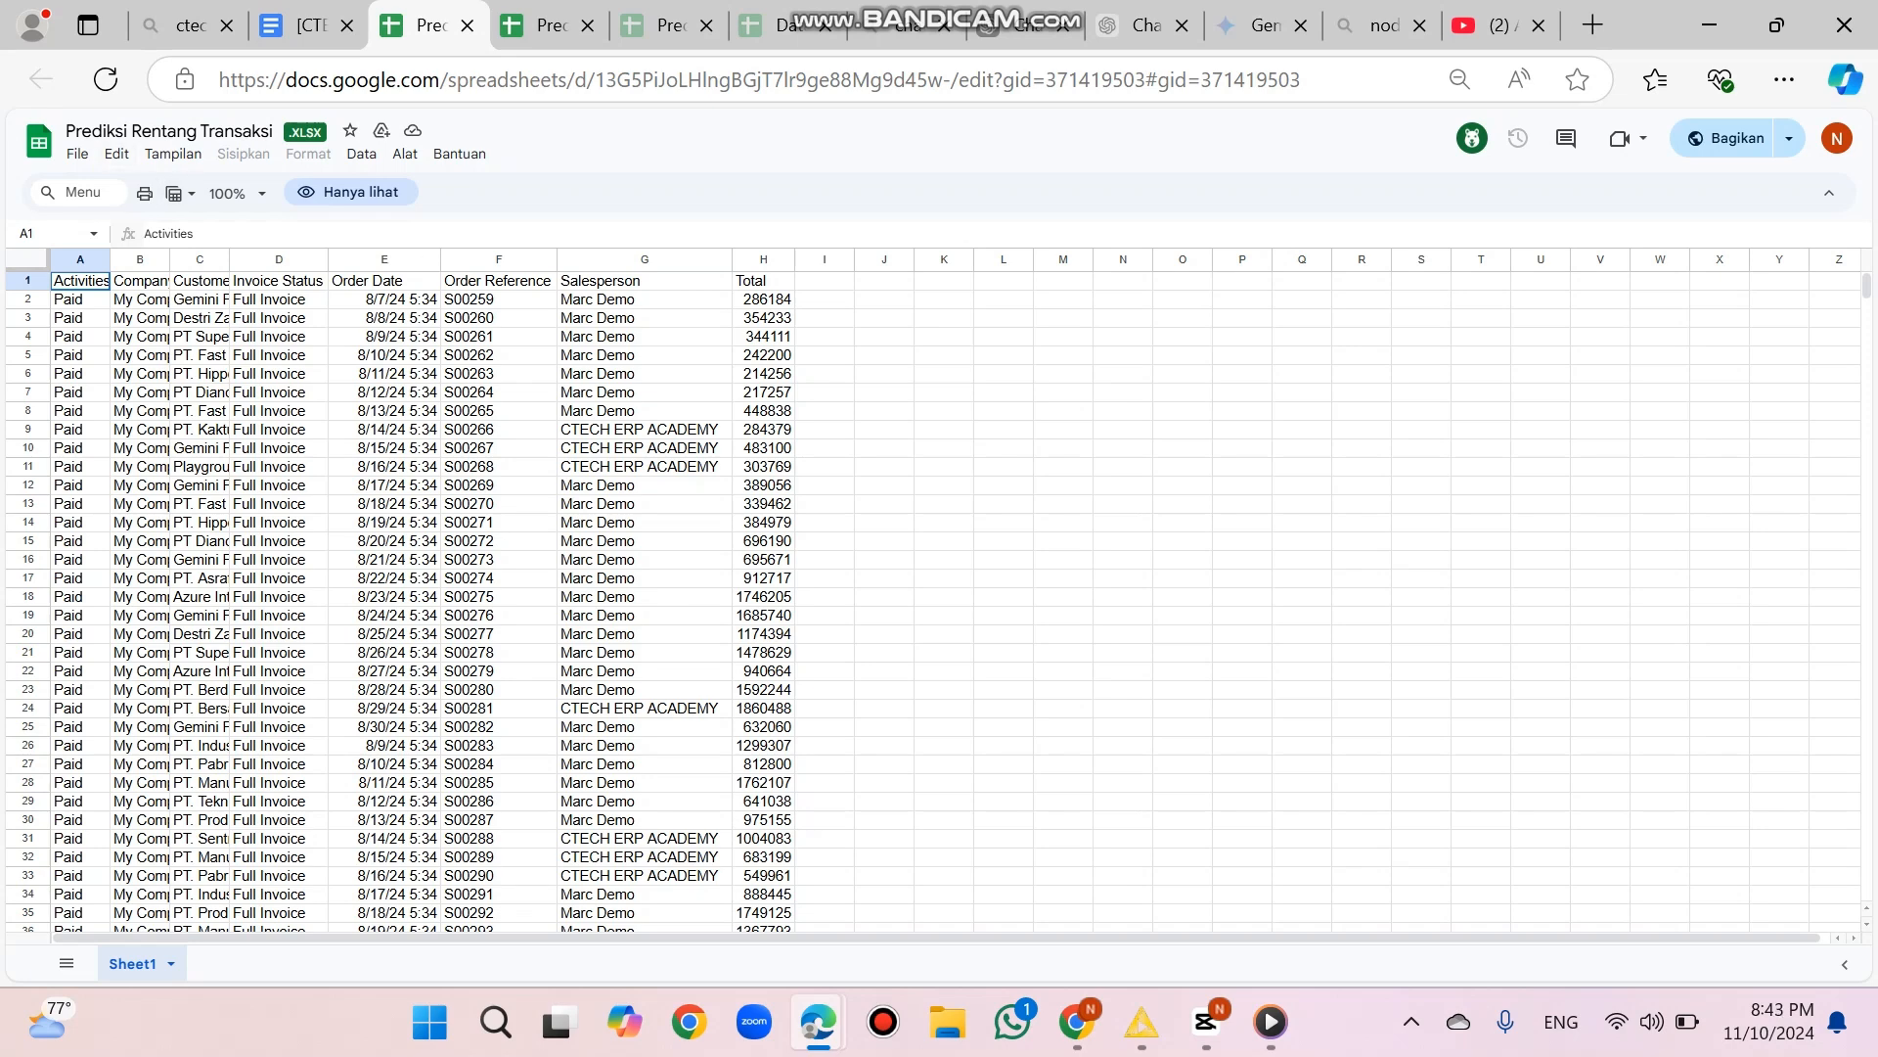
mouse_move(1141, 1023)
click(1086, 881)
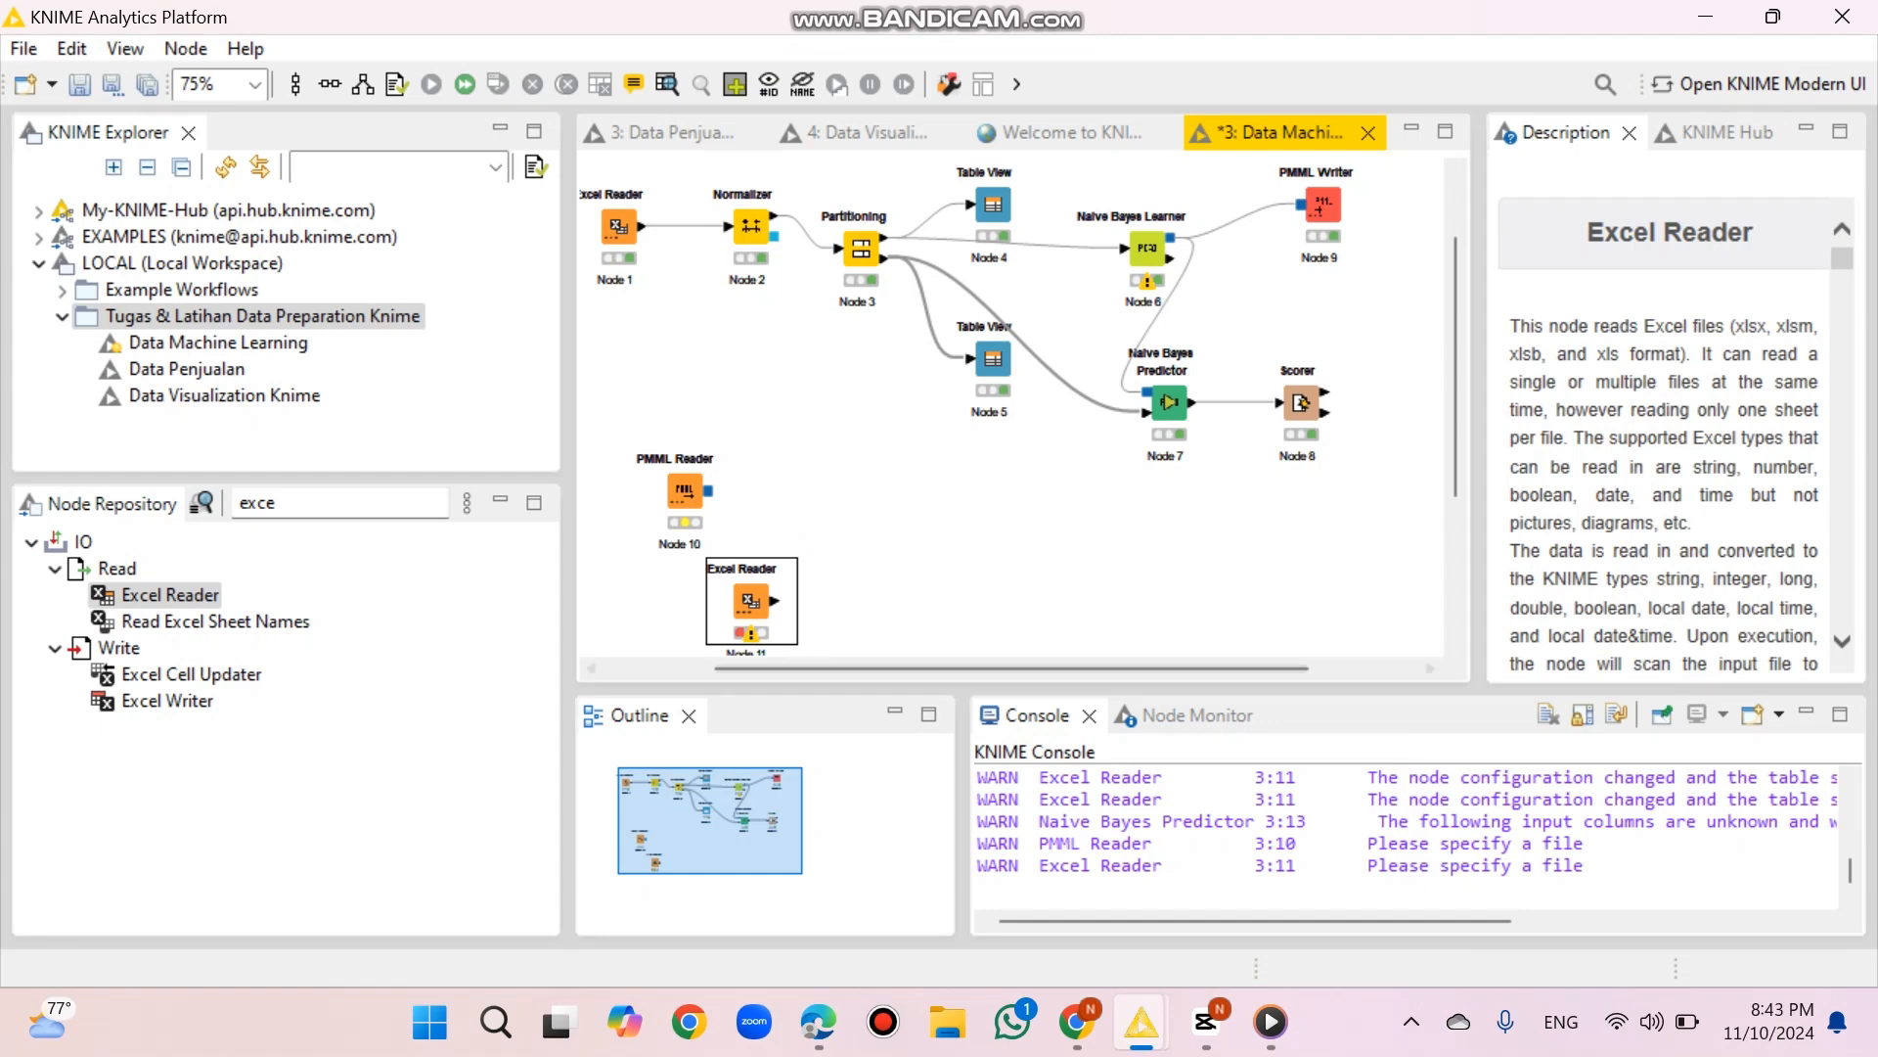
- Configure the new Excel Reader to load Prediksi Rentang Transaksi.xlsx from the Downloads folder on the local file system
right_click(730, 600)
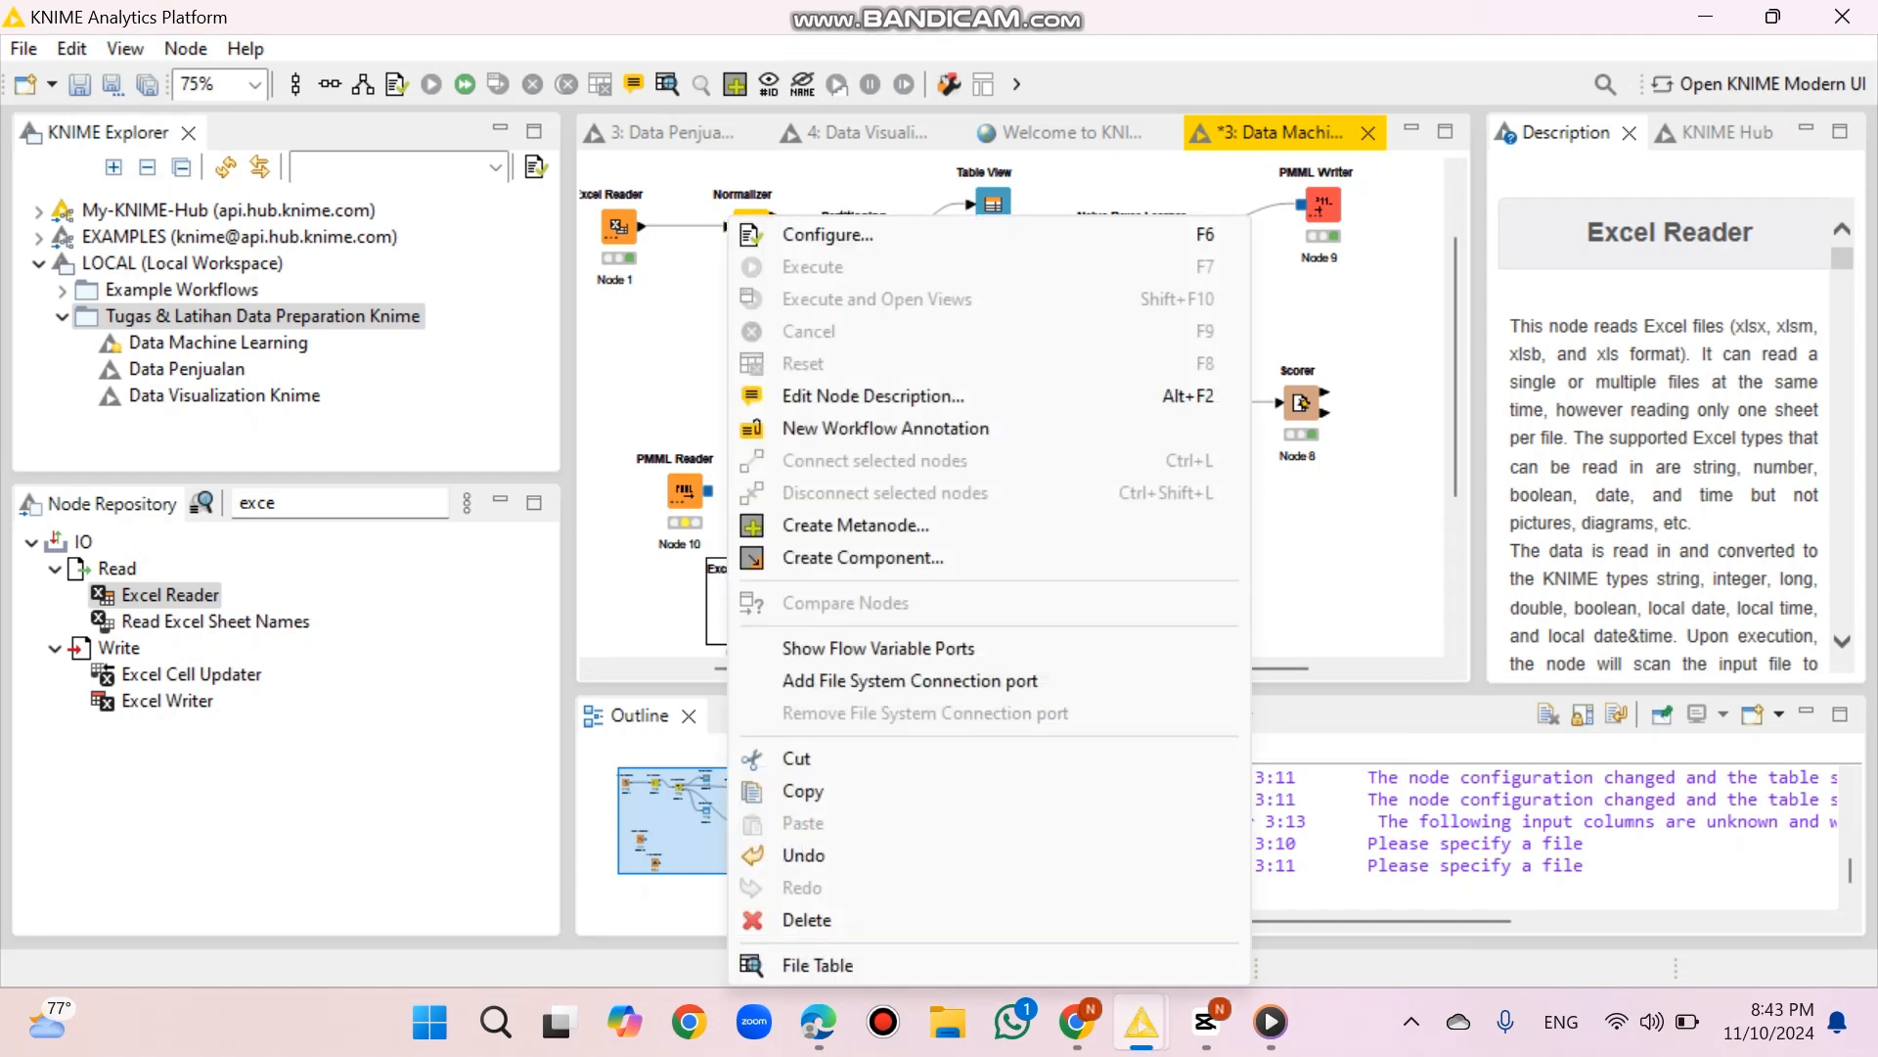
click(828, 235)
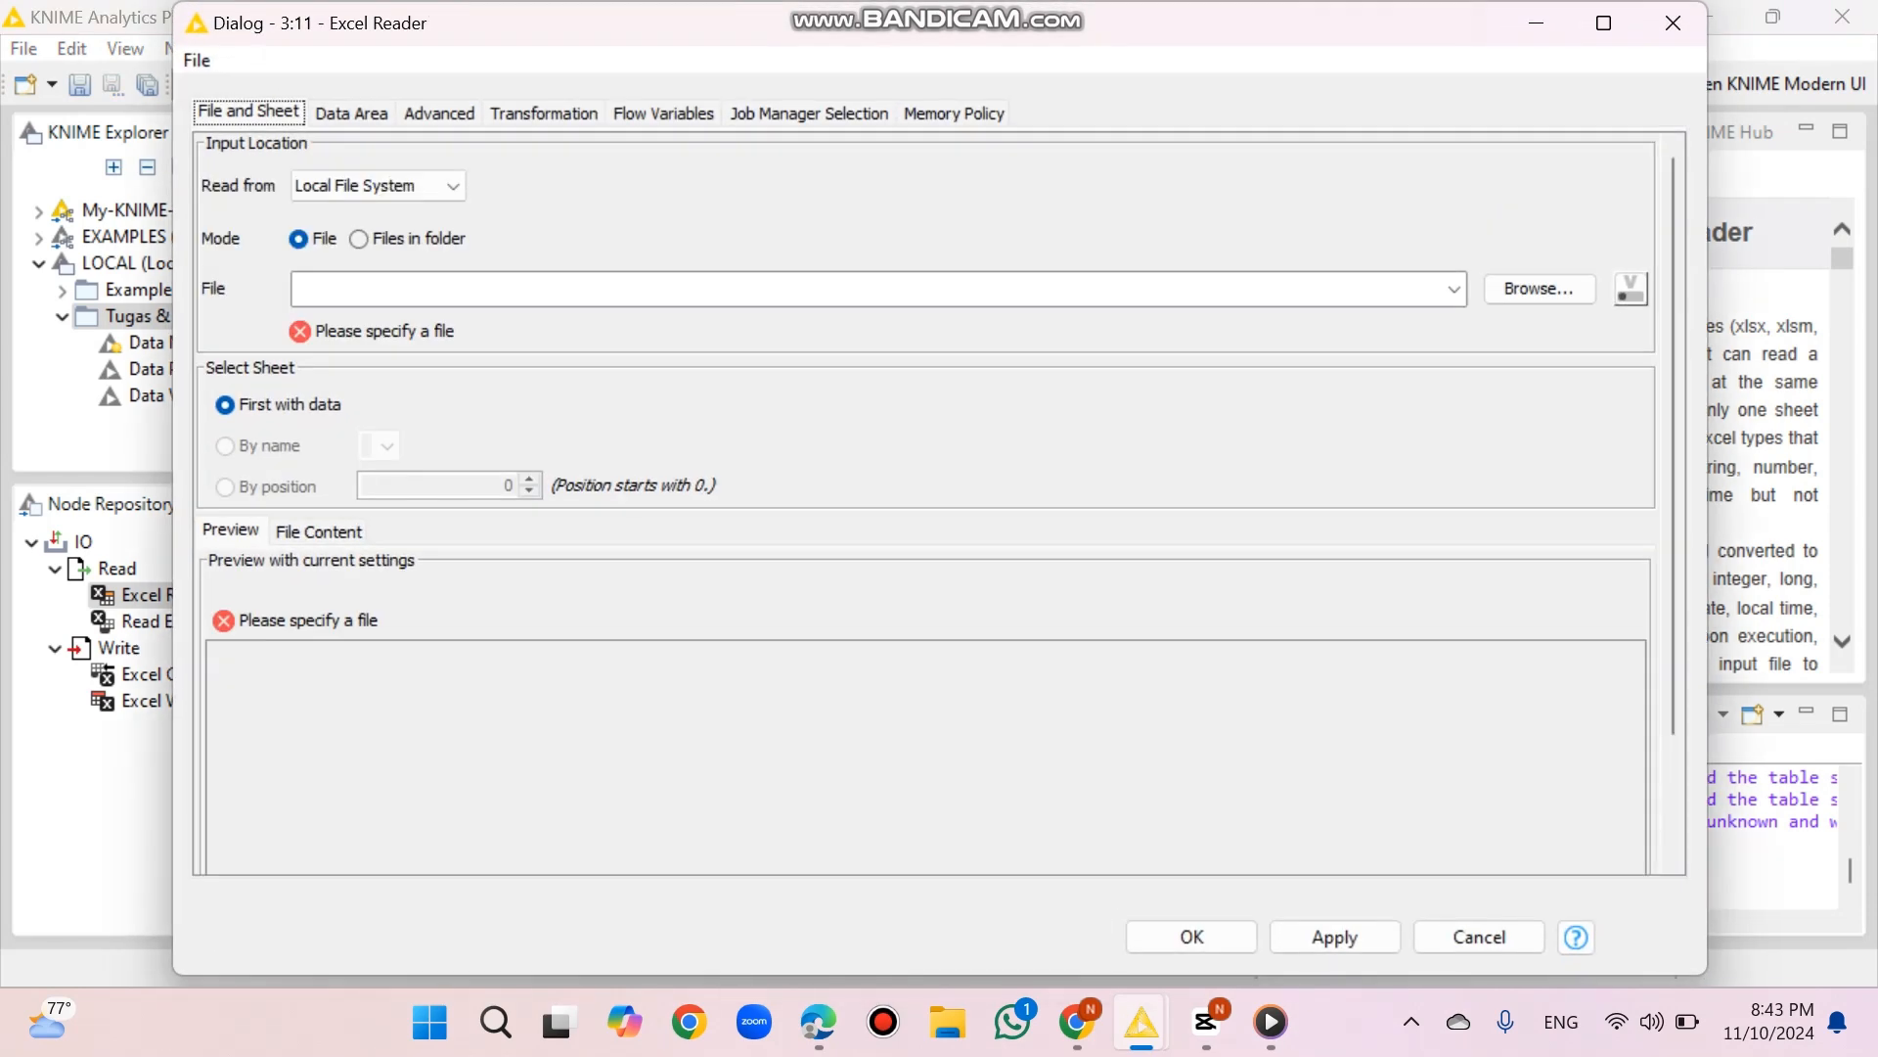
click(1539, 289)
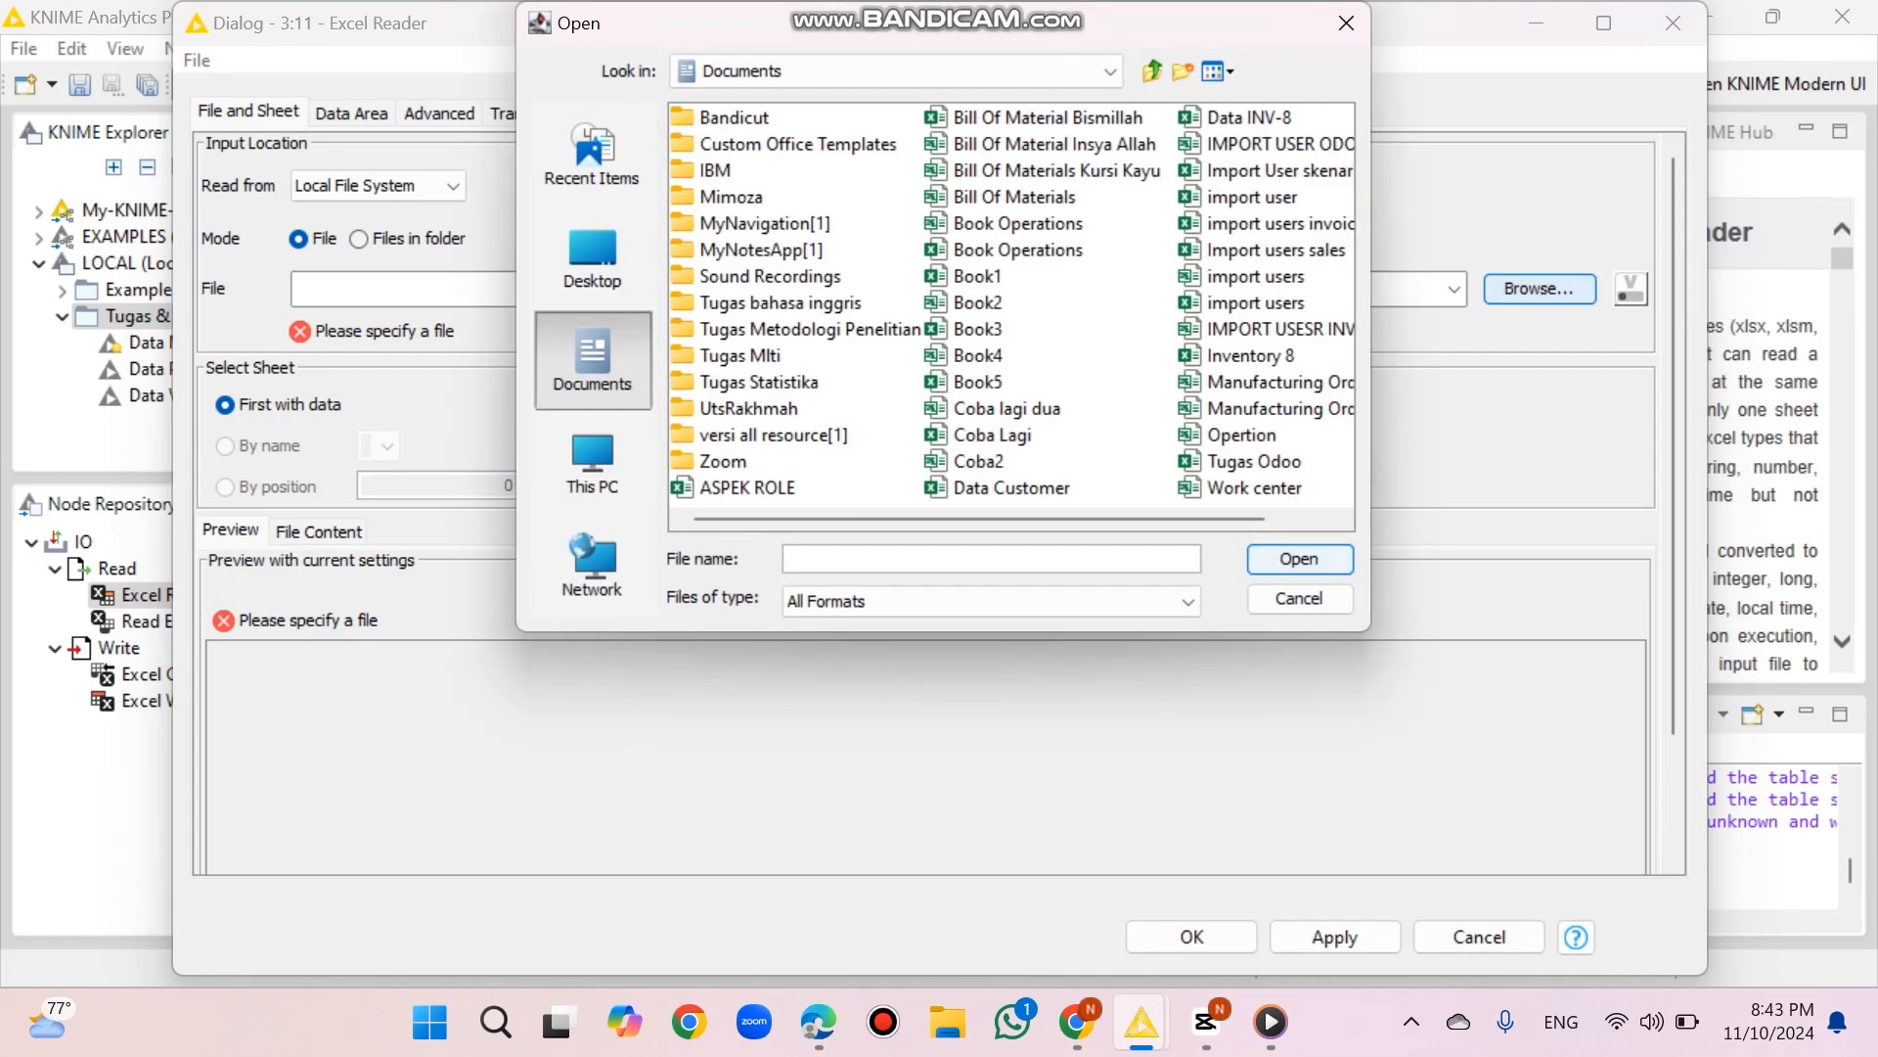
click(593, 462)
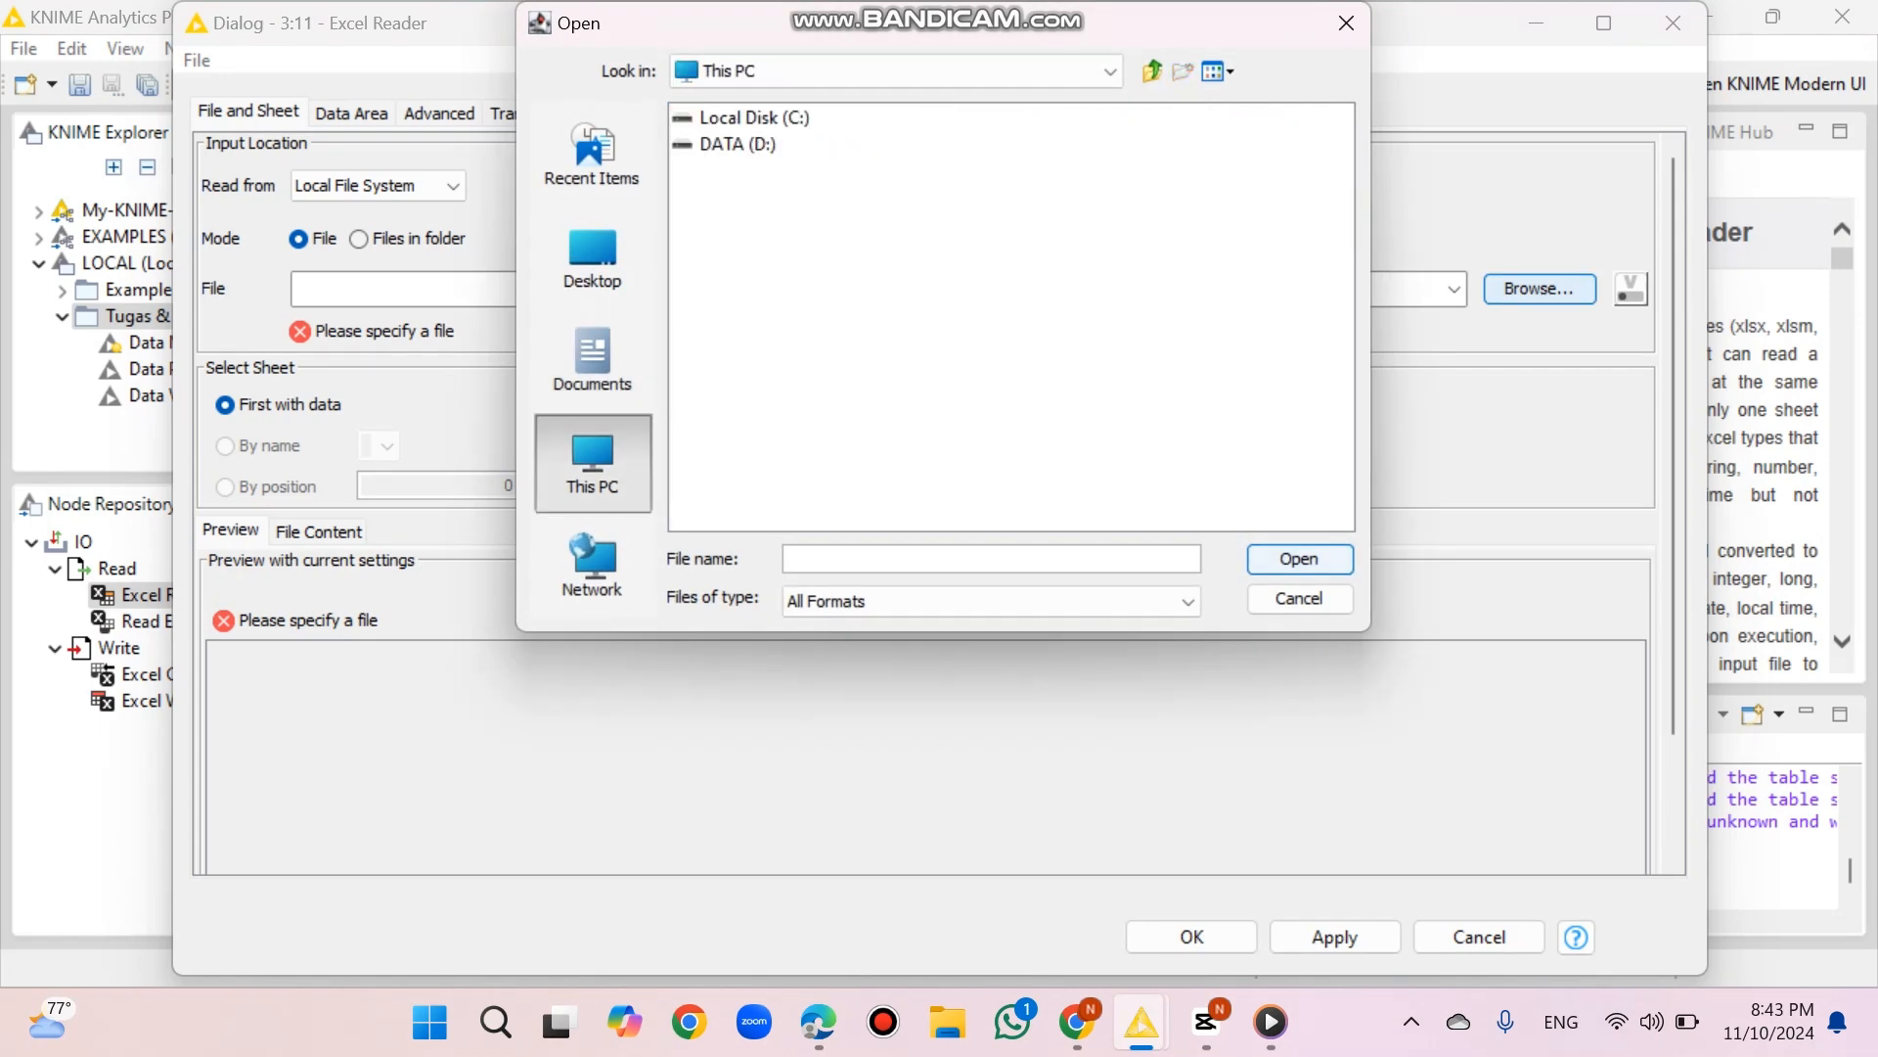
double_click(737, 144)
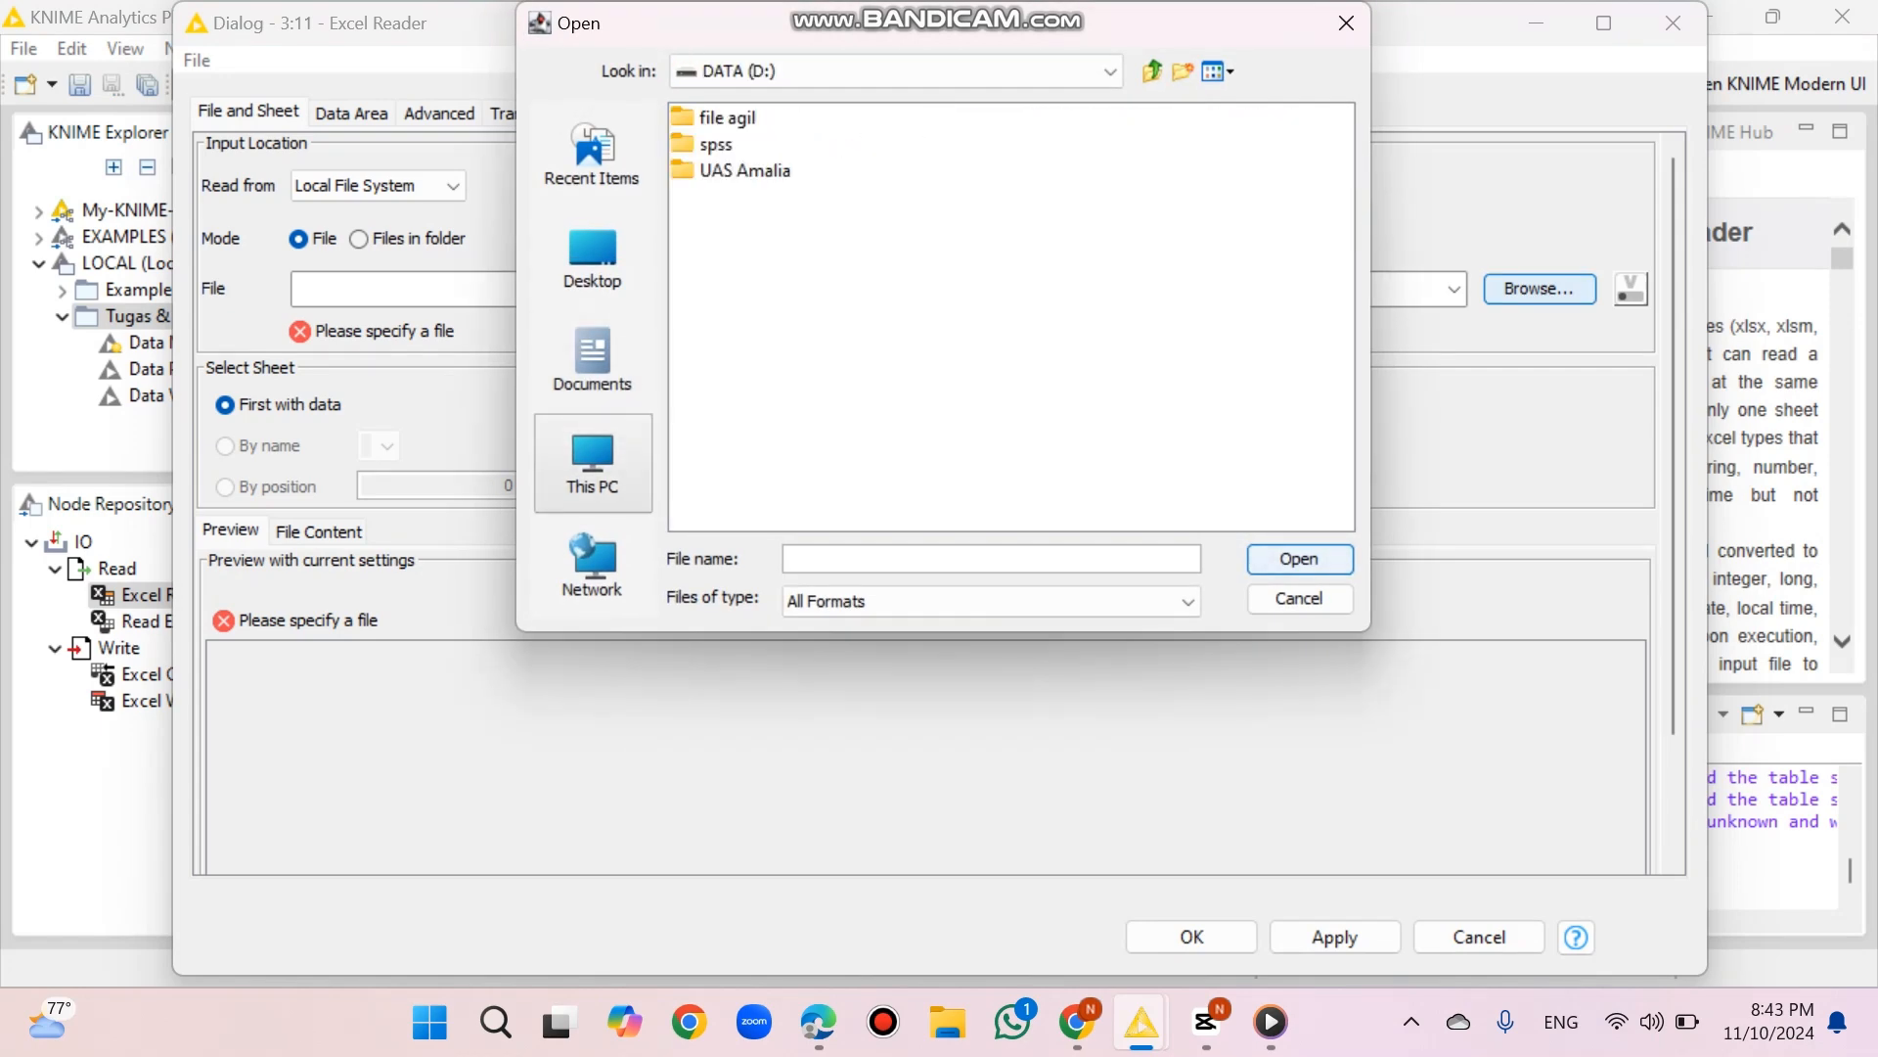
click(593, 462)
double_click(753, 118)
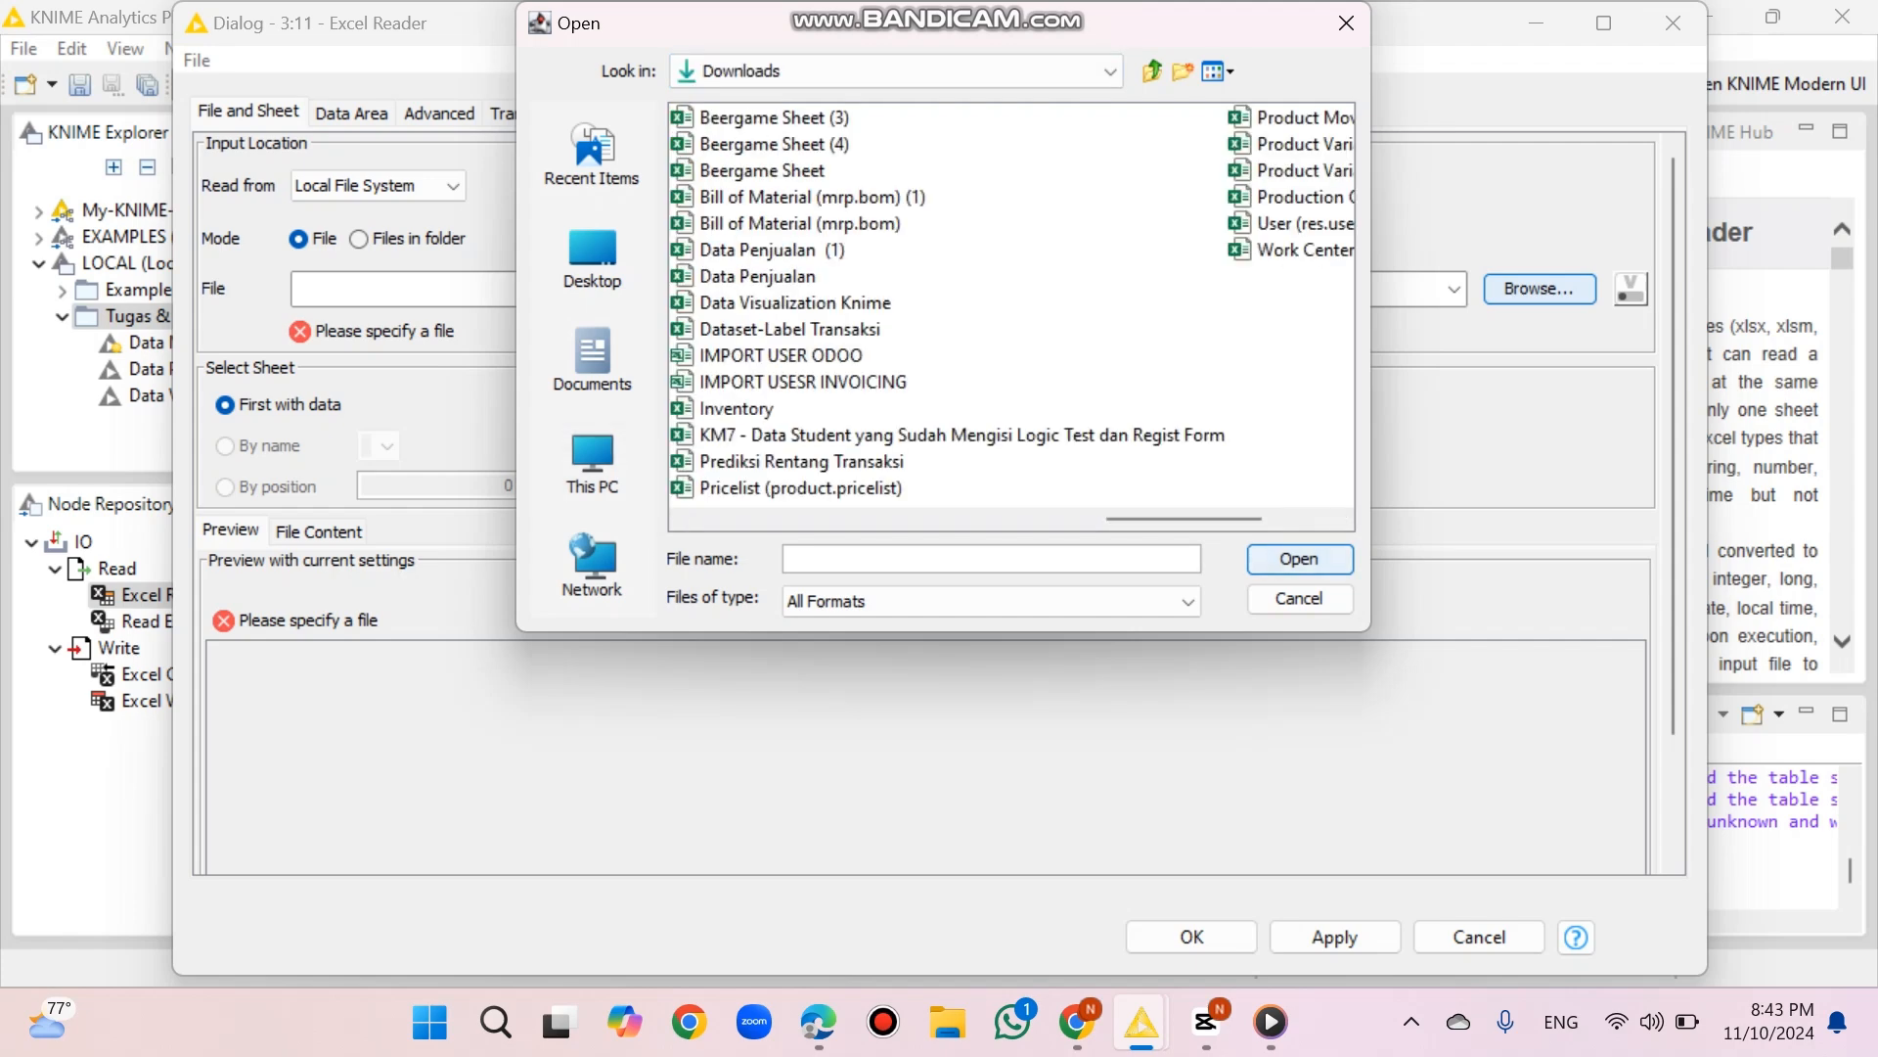
double_click(801, 462)
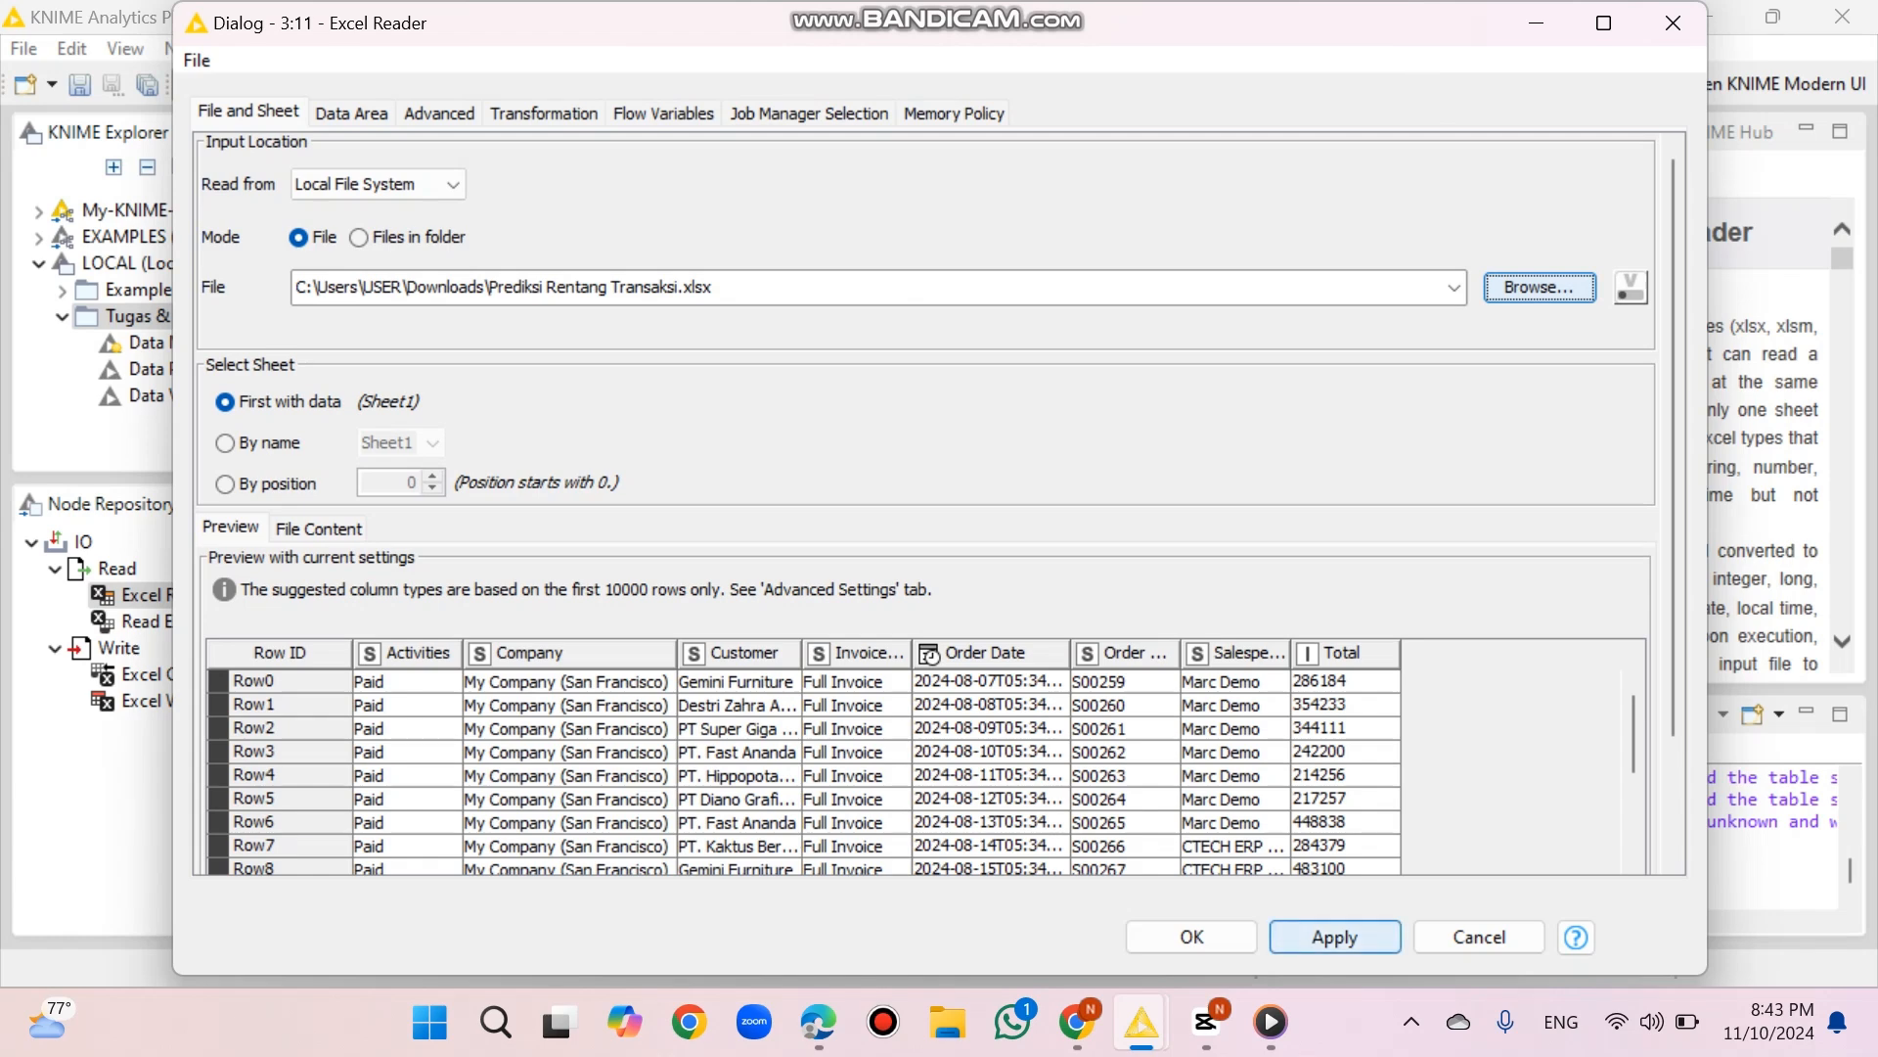
click(1335, 936)
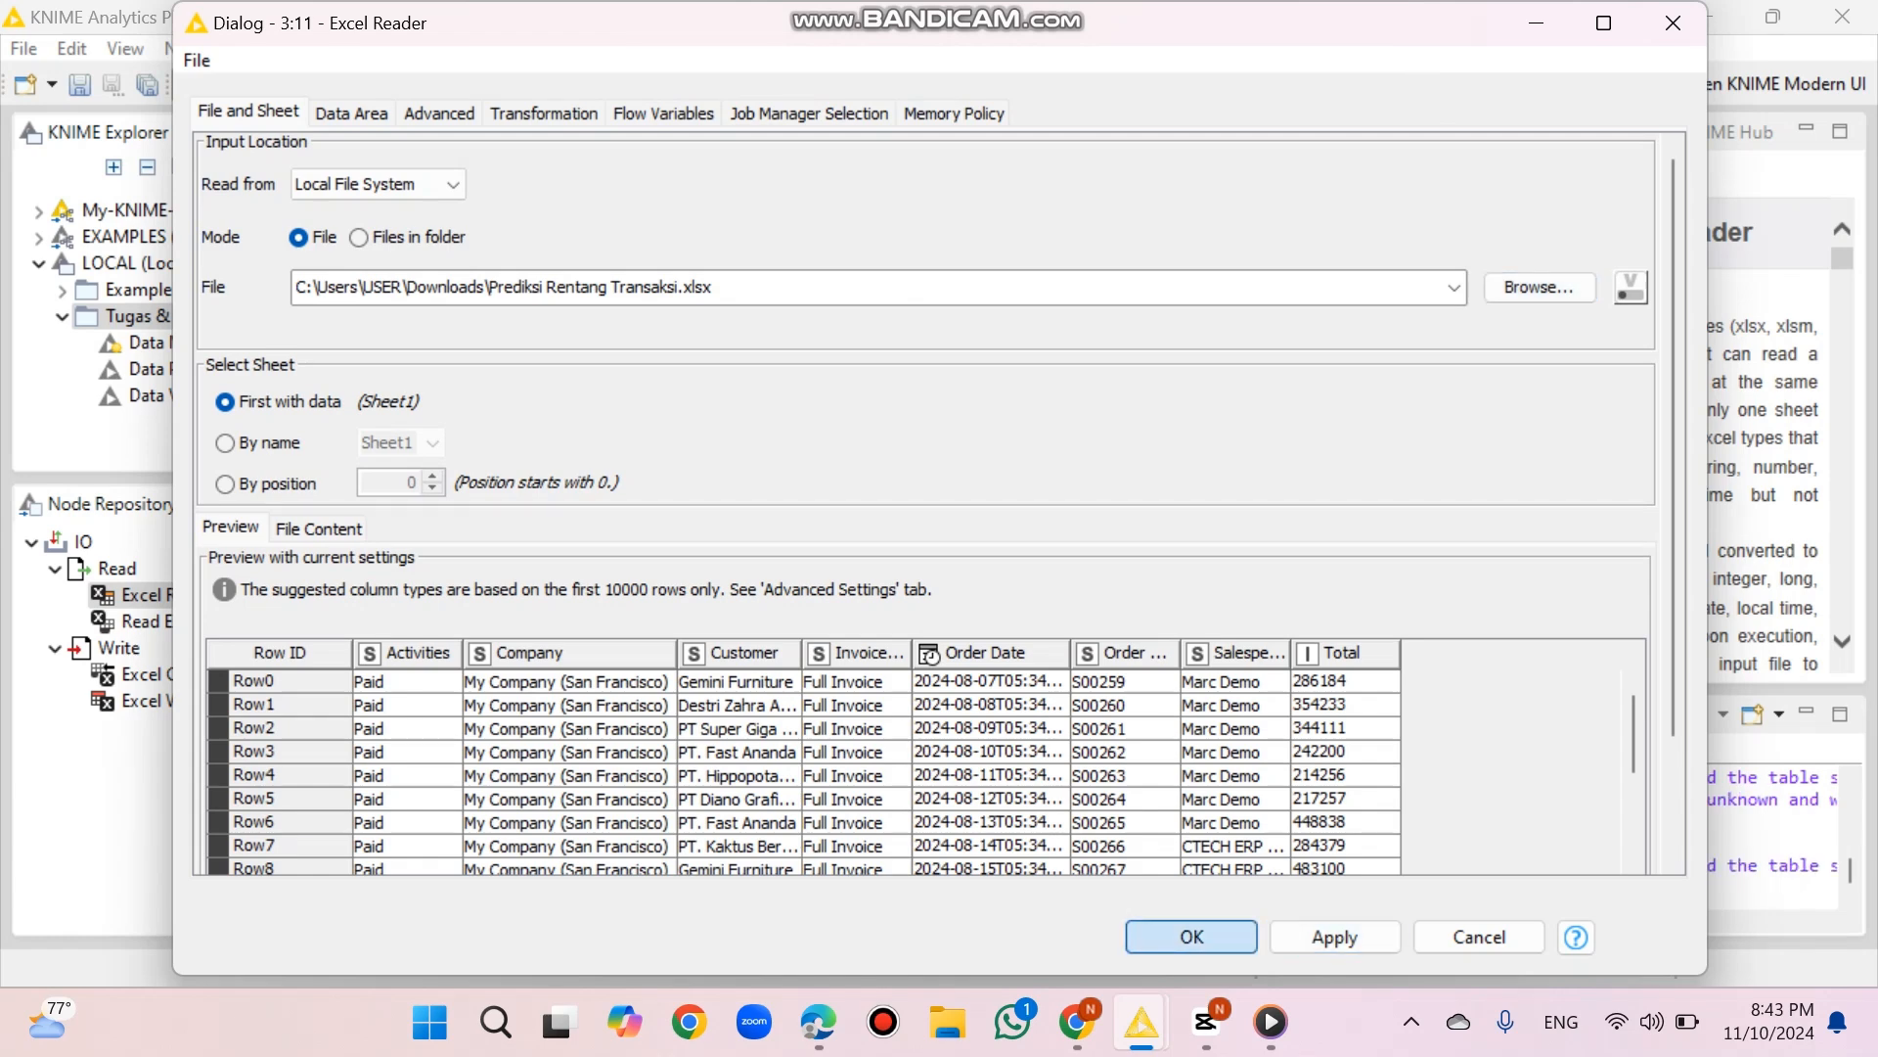
click(1192, 936)
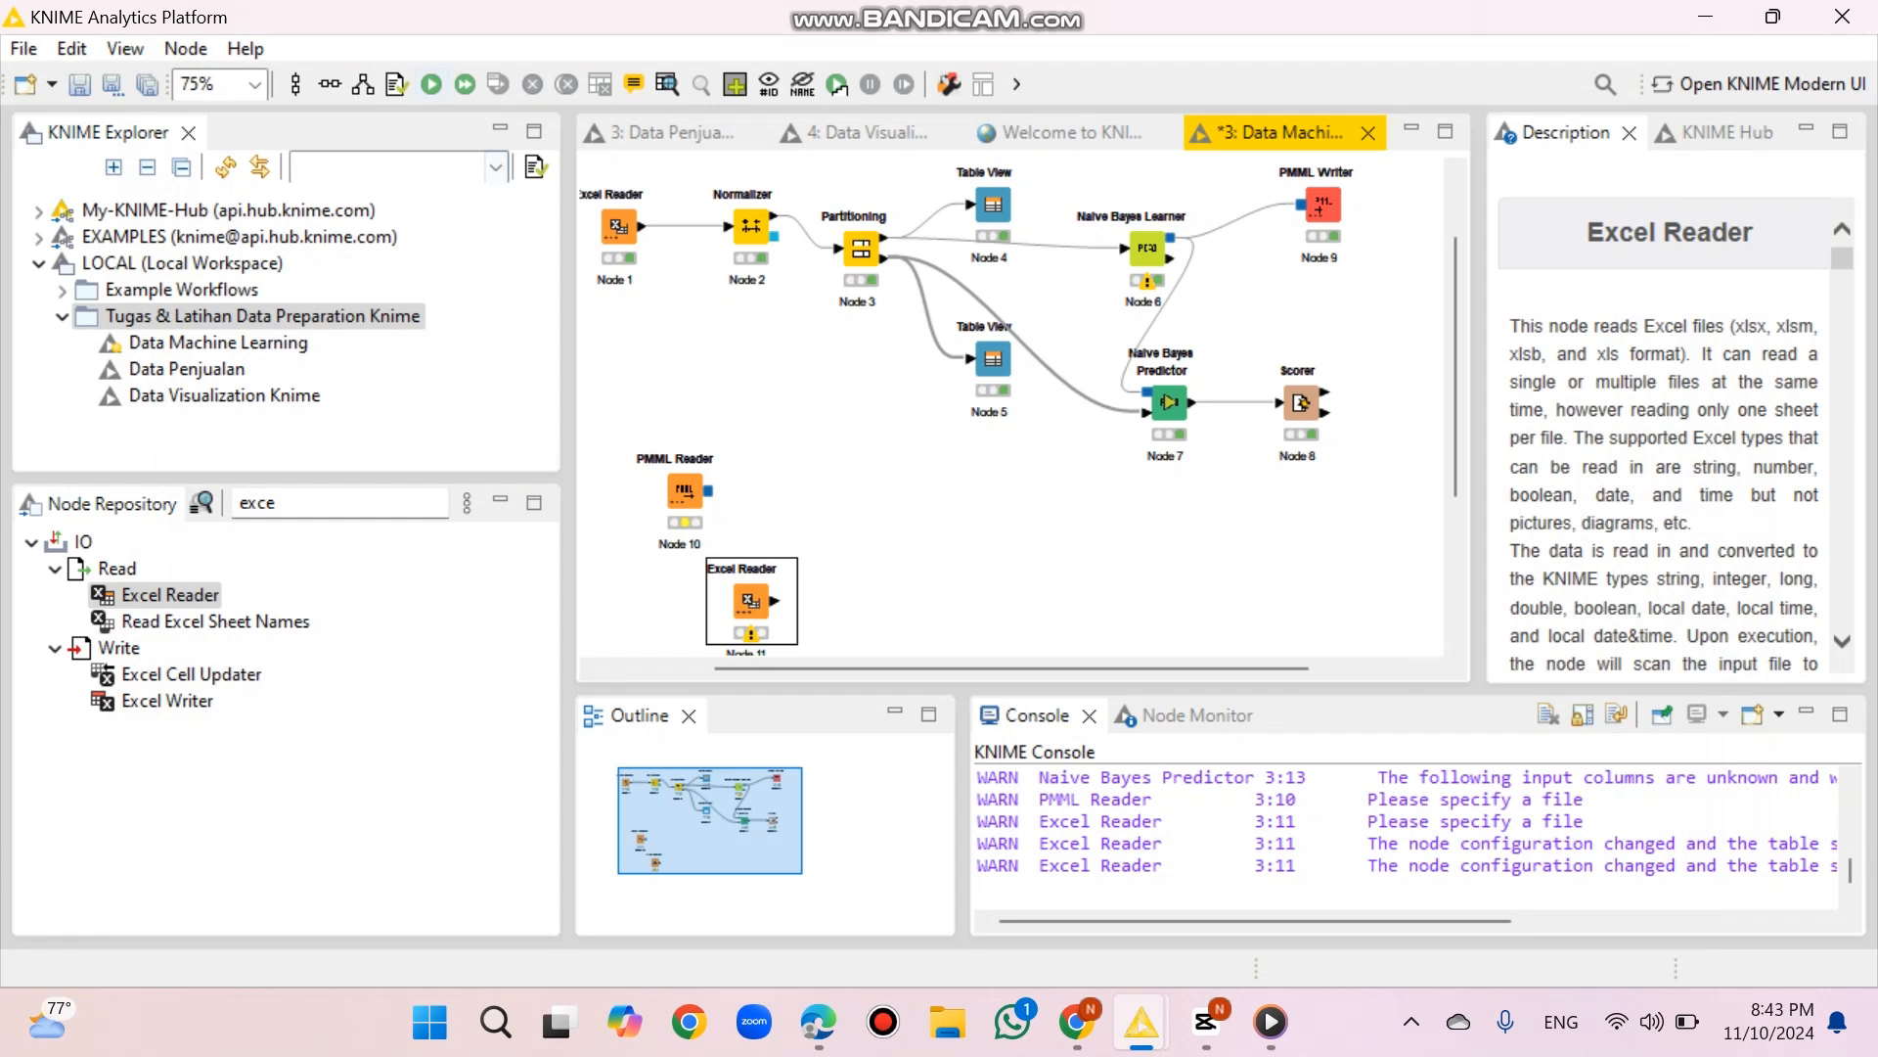
- Add a Normalizer node beside the new Excel Reader and connect the reader's output to it
click(313, 503)
key(ctrl+a)
key(BackSpace)
text(normal)
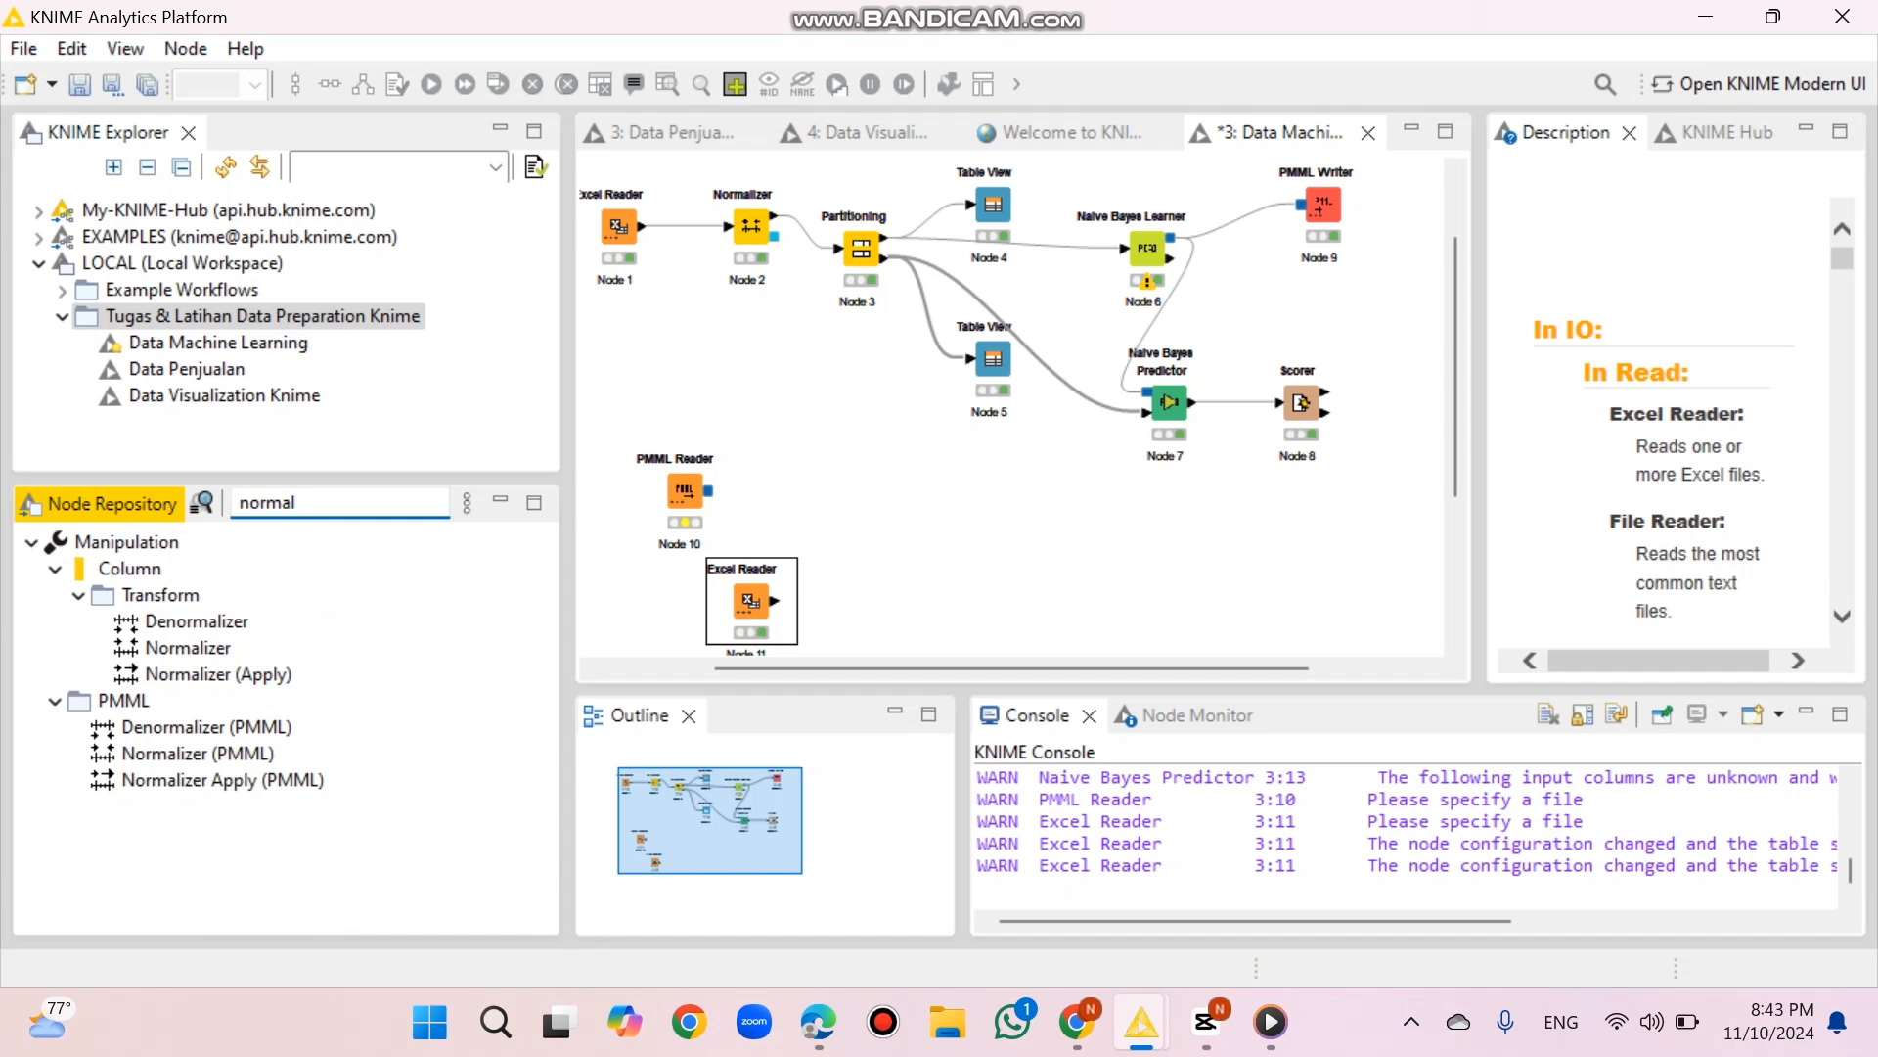
drag(187, 647, 927, 601)
drag(774, 601, 905, 601)
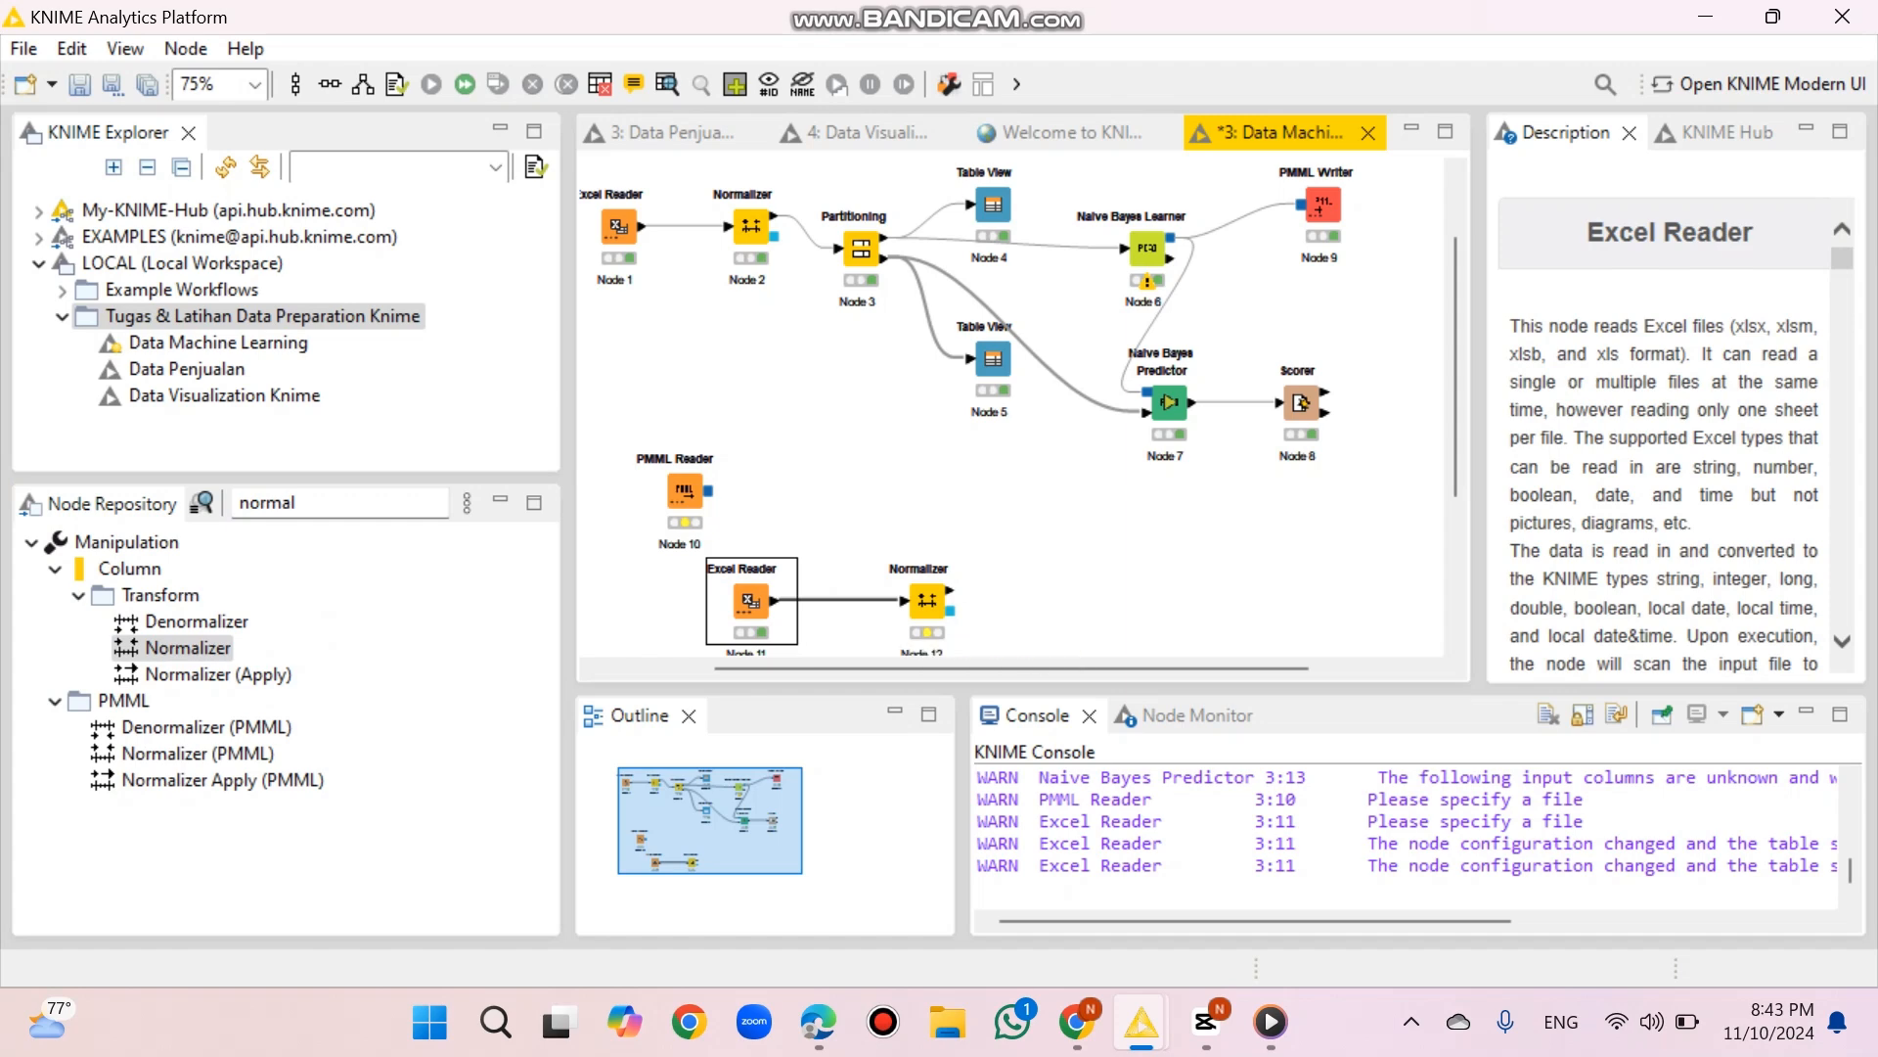
- Configure the new Normalizer to scale the Total column with the Min-max method, minimum 0 and maximum 1
click(925, 600)
right_click(926, 600)
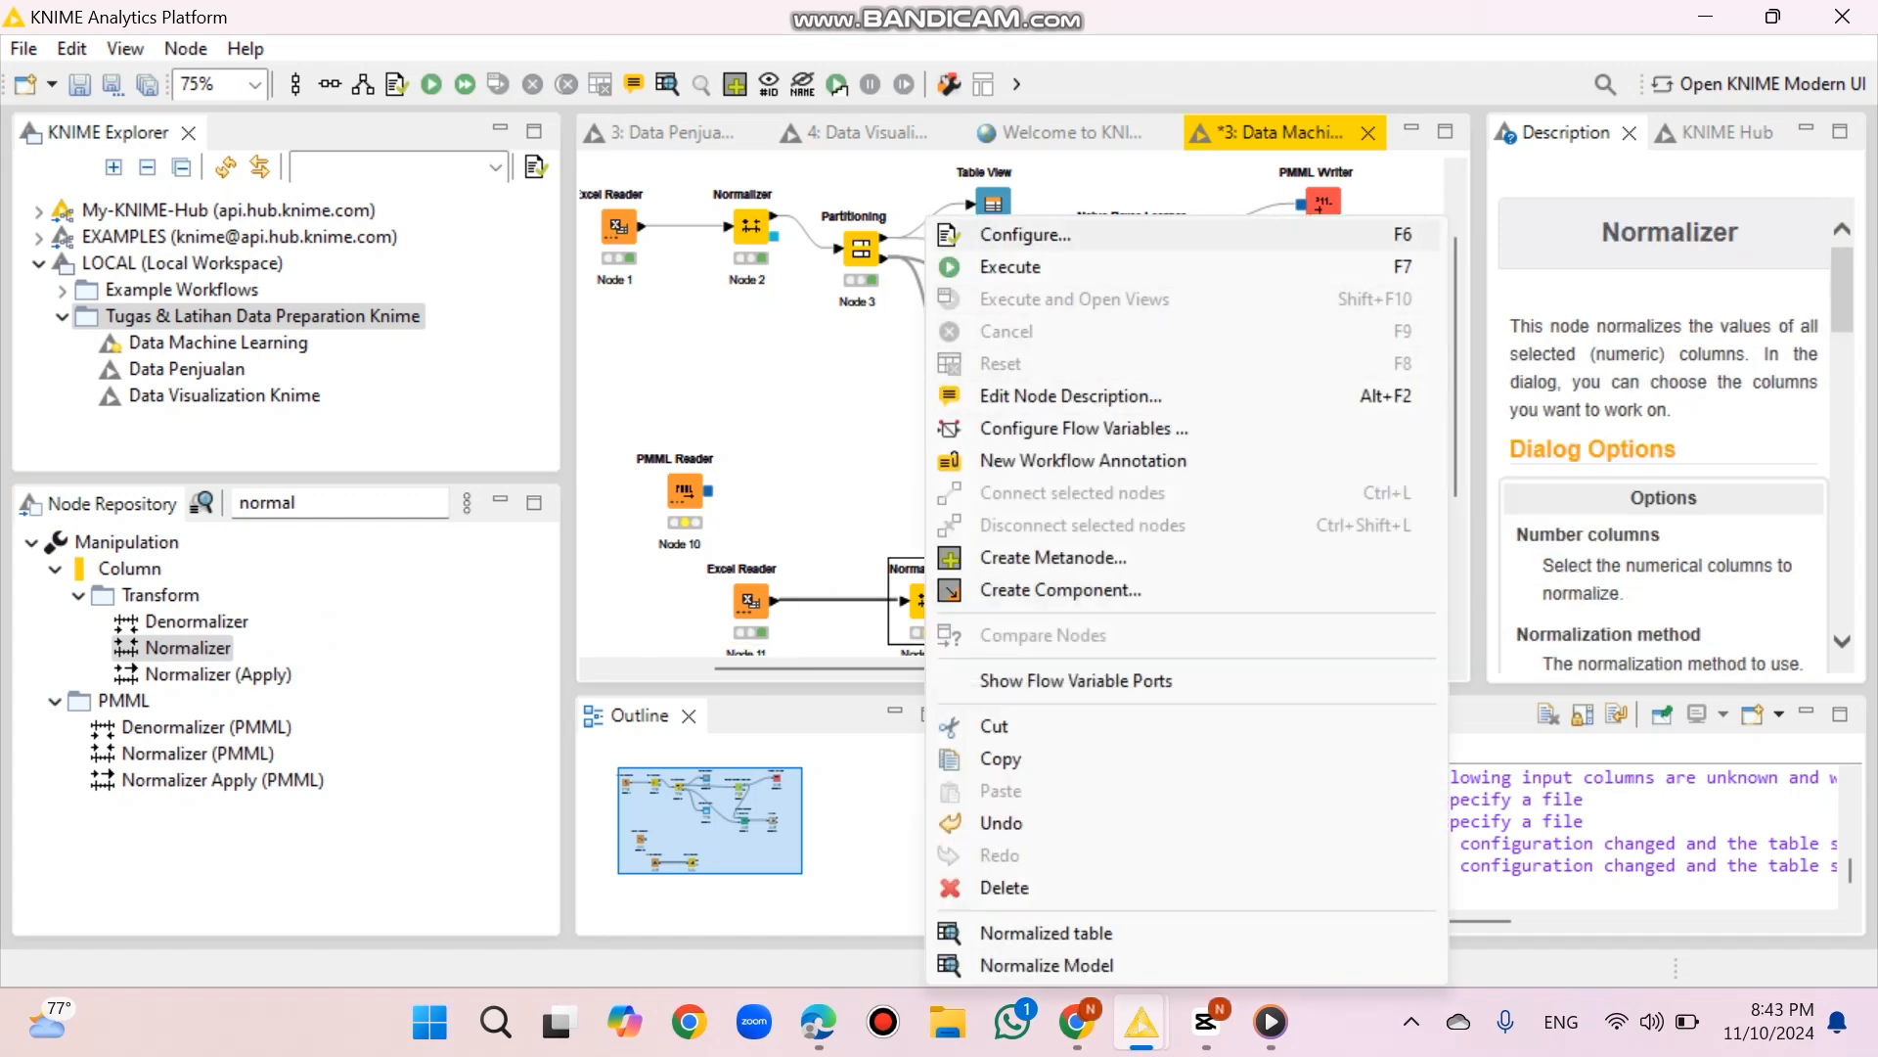
click(1025, 235)
scroll(910, 568, down, 2)
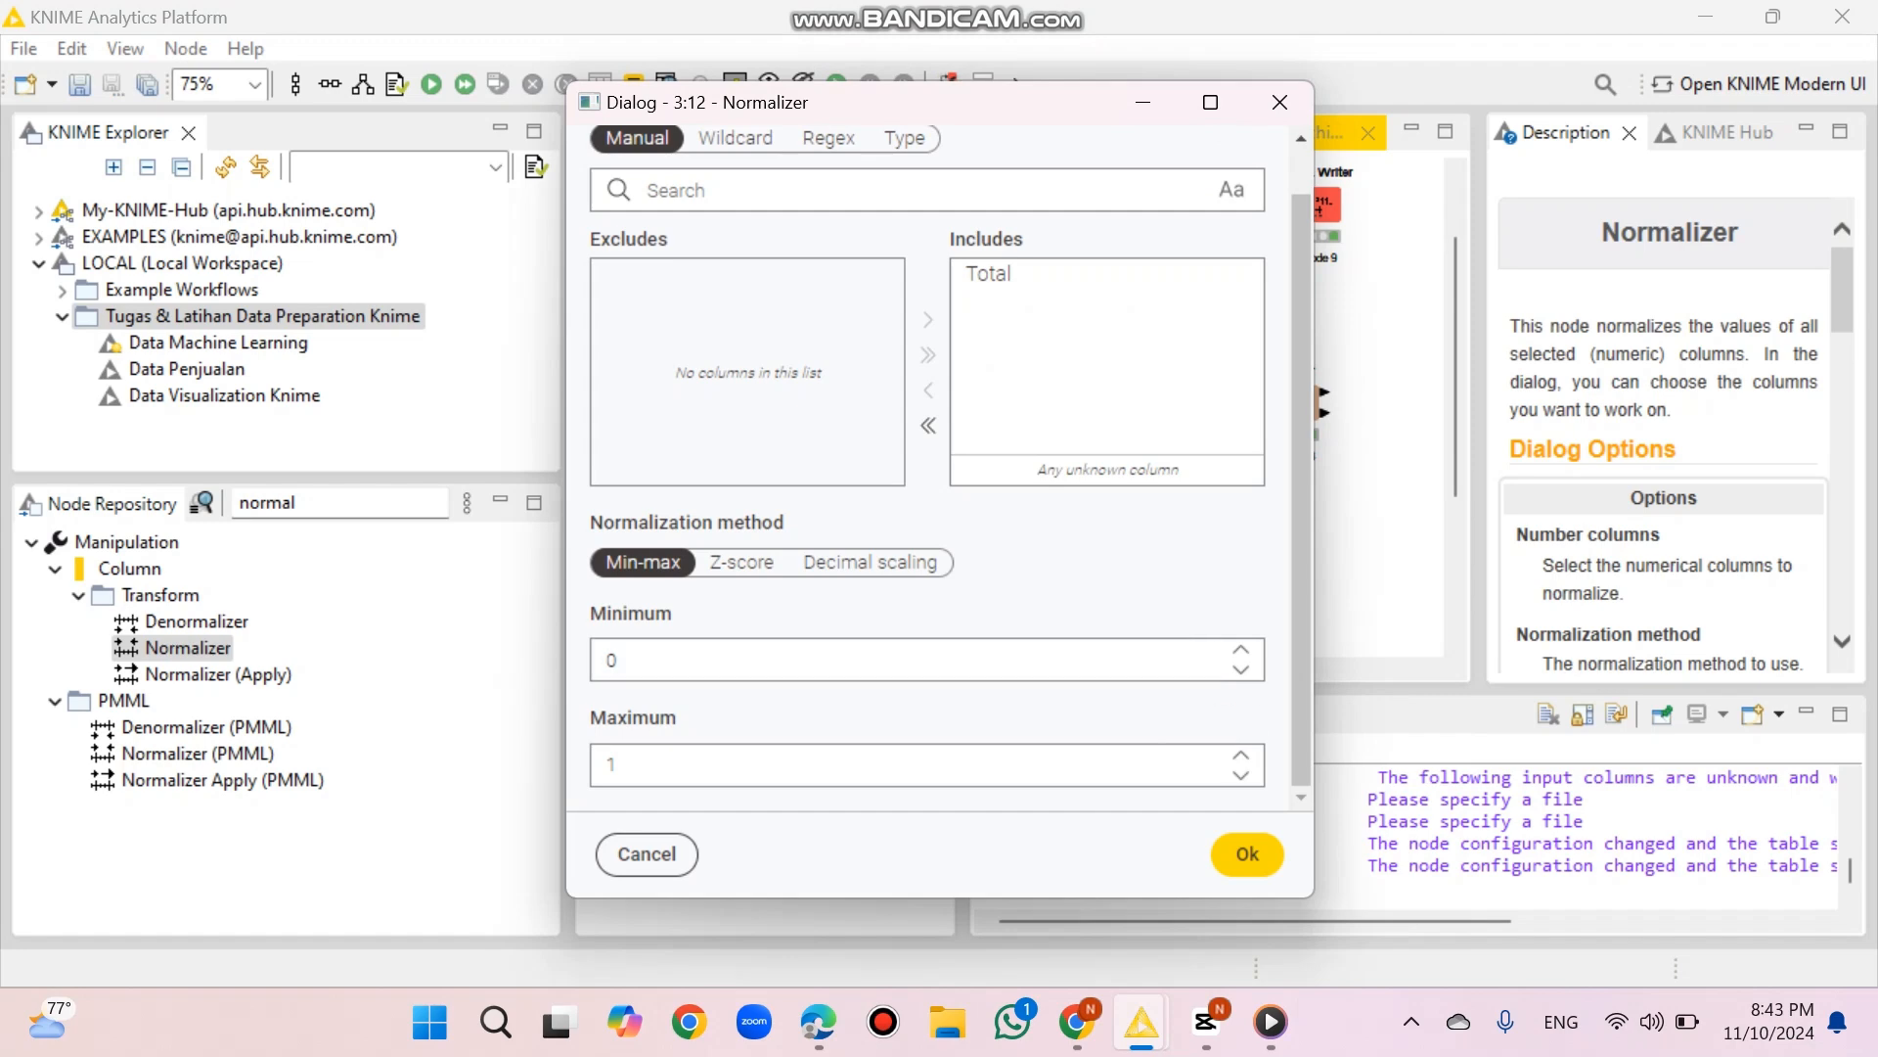
click(1247, 854)
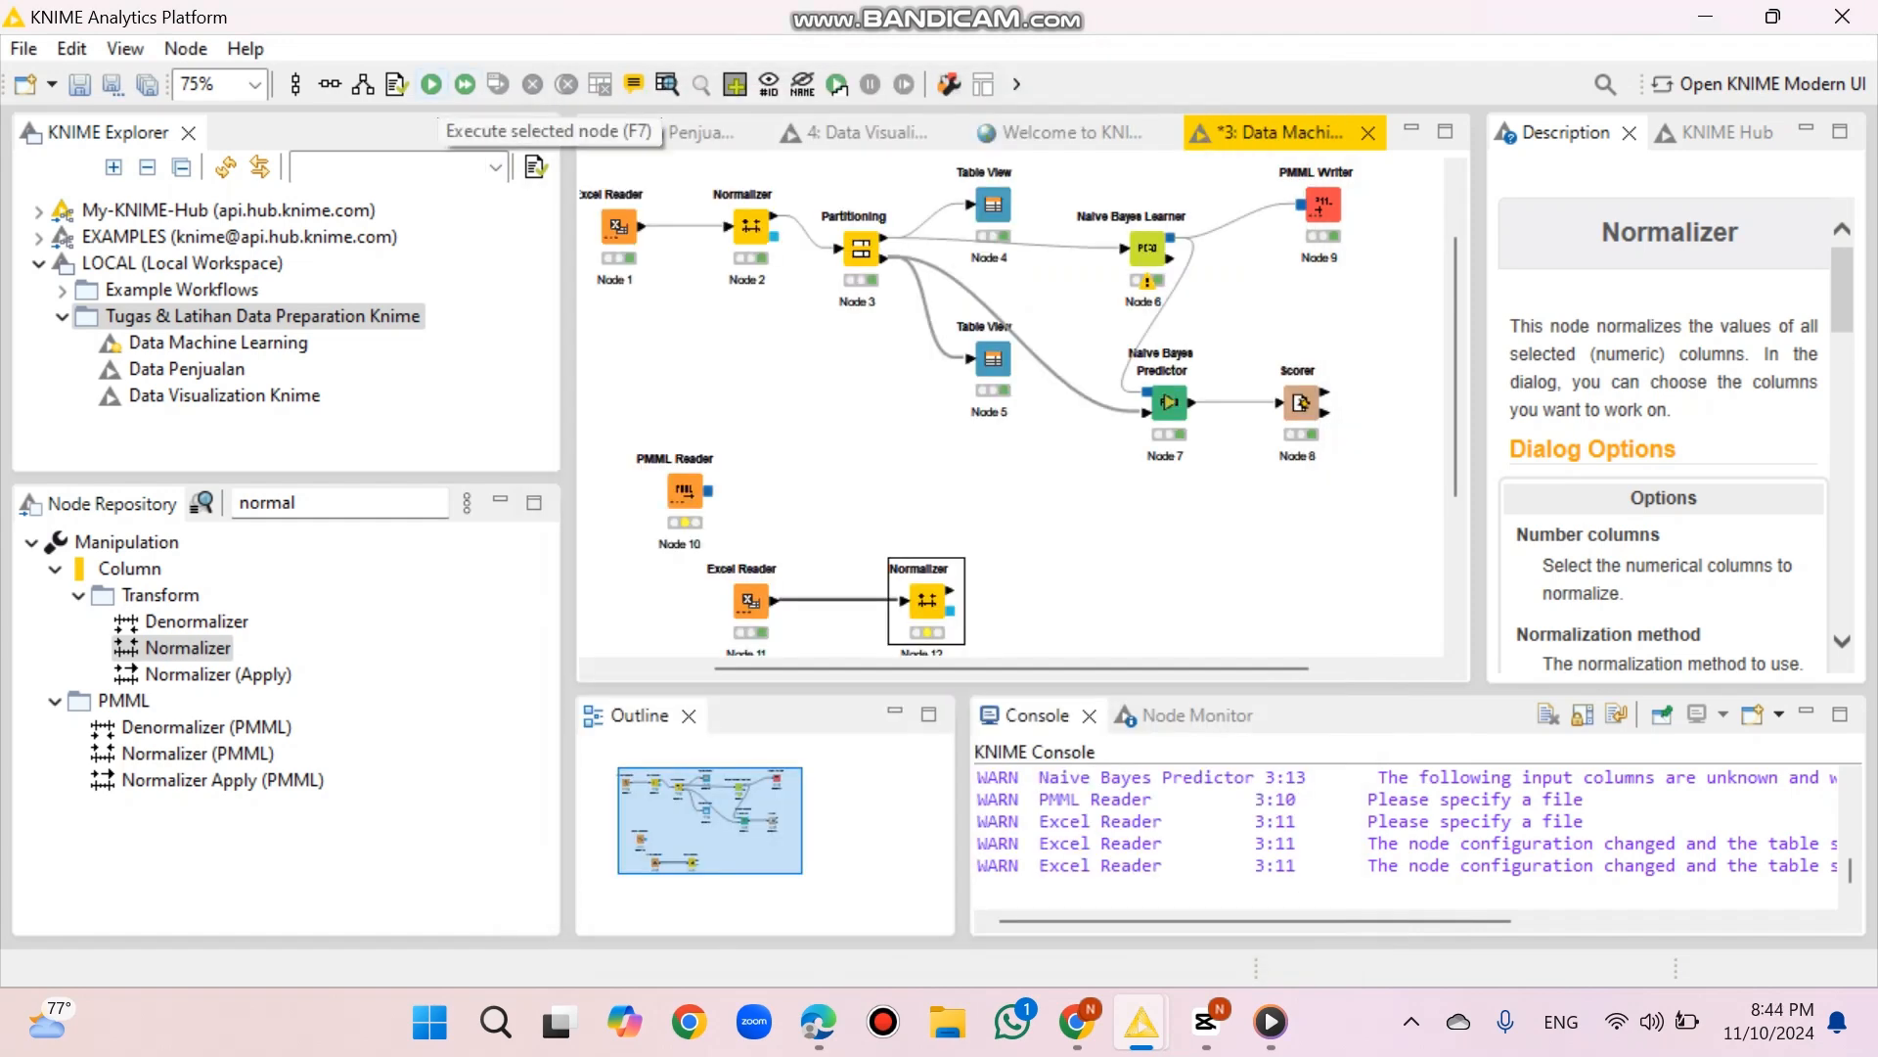
- Execute the new Normalizer and check its normalized output table
click(431, 85)
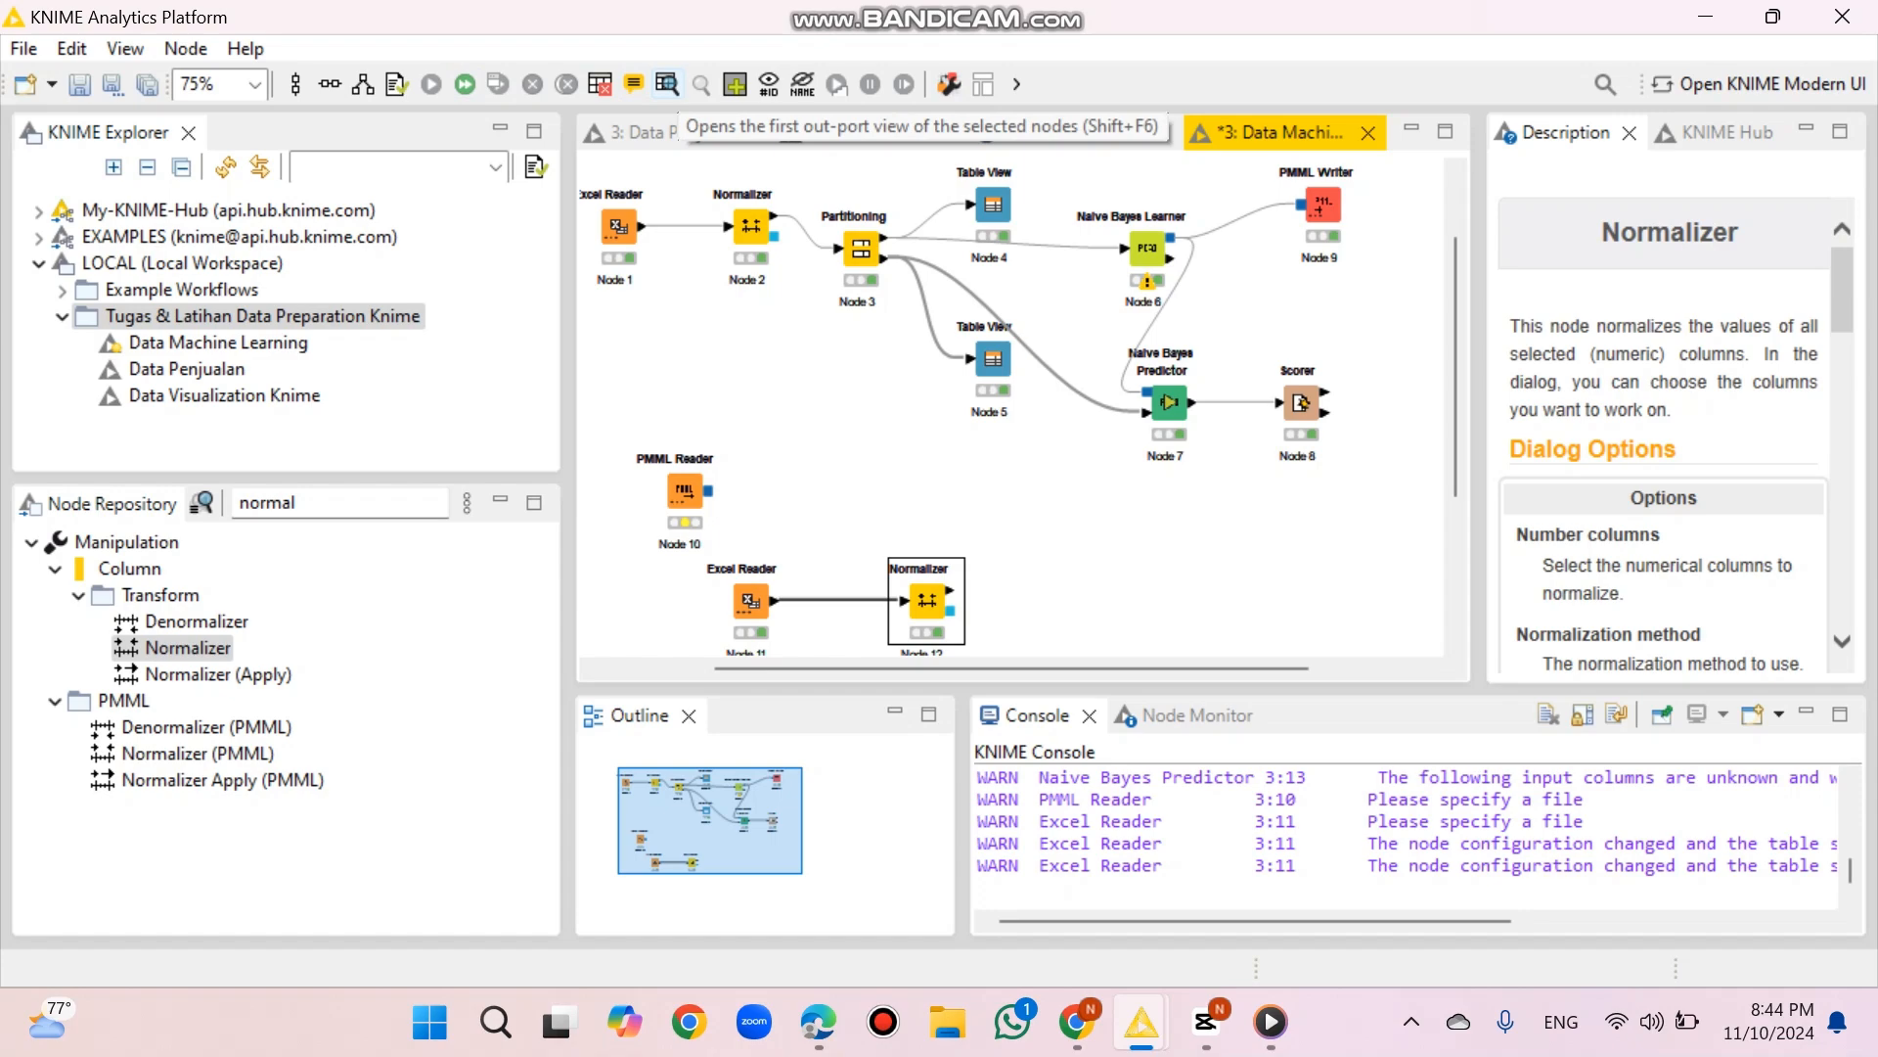
click(667, 84)
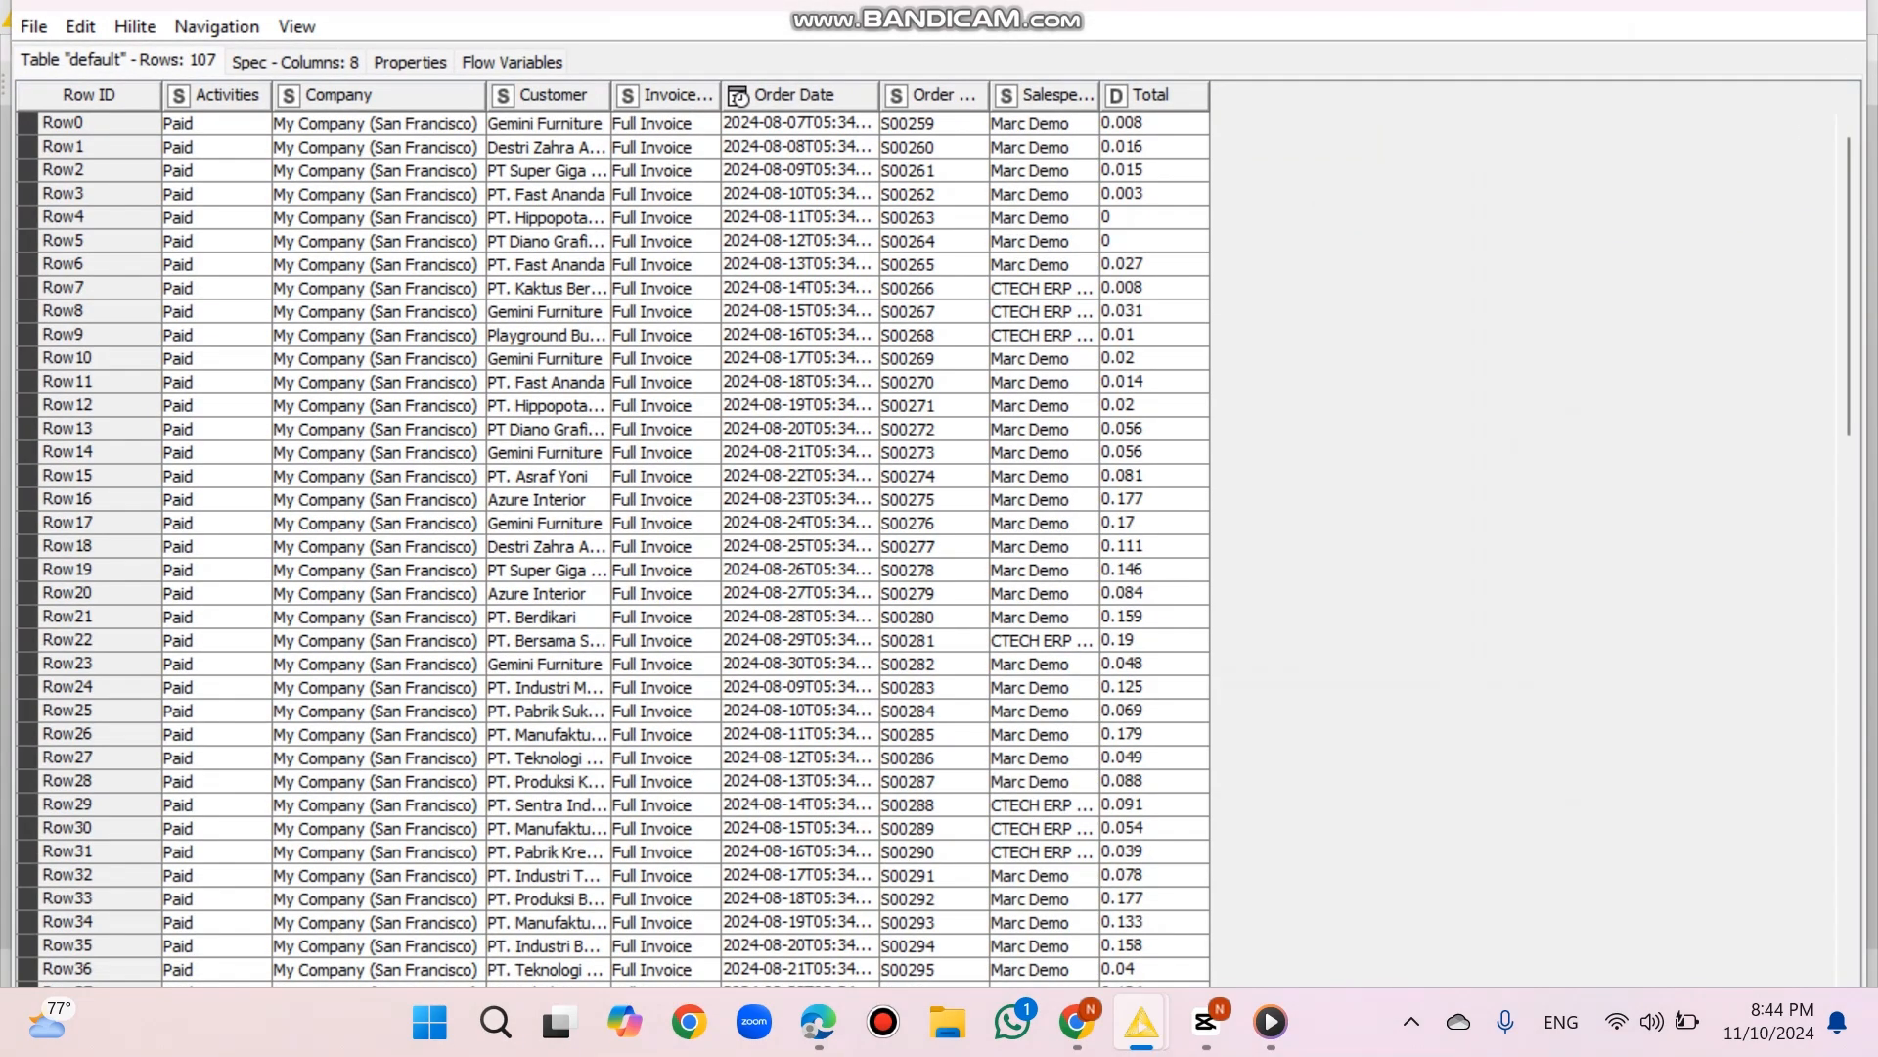
click(1833, 4)
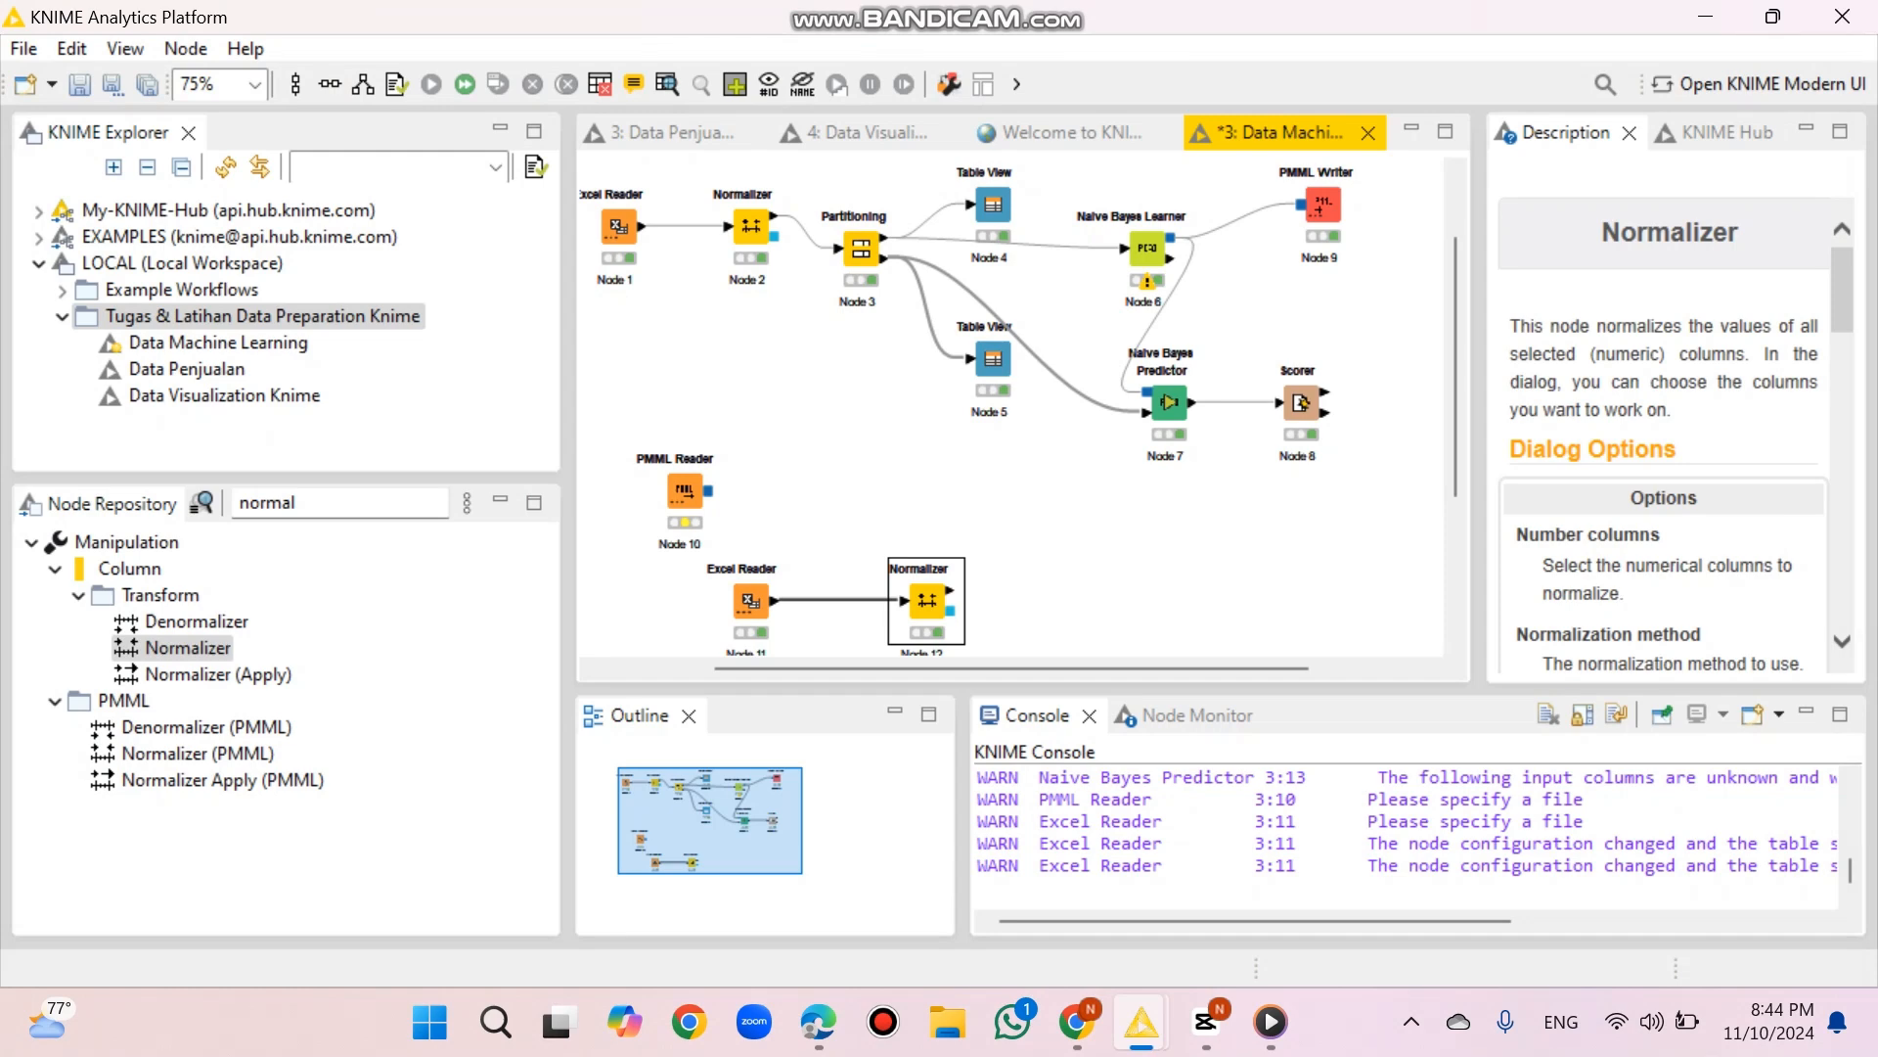
- Find the Naive Bayes Predictor and add it after the new Normalizer, feeding it the normalized table and the PMML Reader's model
drag(307, 503, 217, 507)
key(BackSpace)
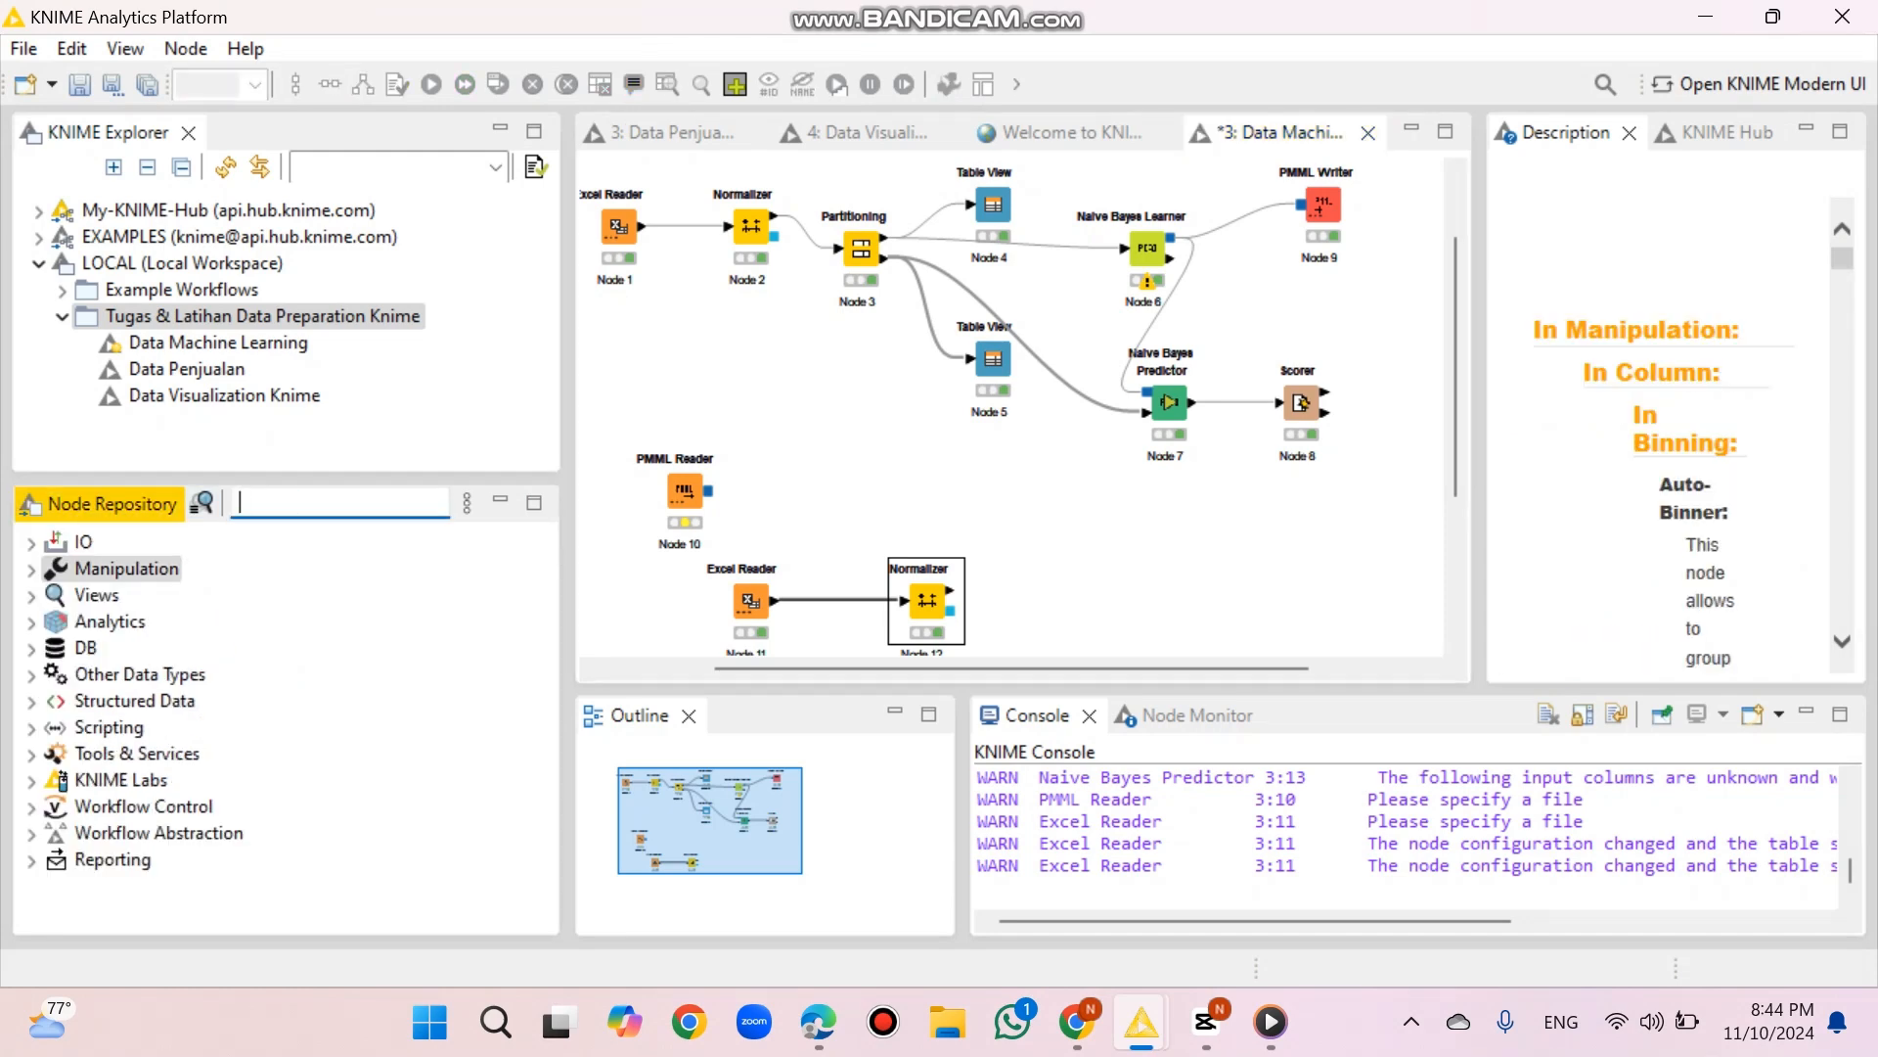
text(na)
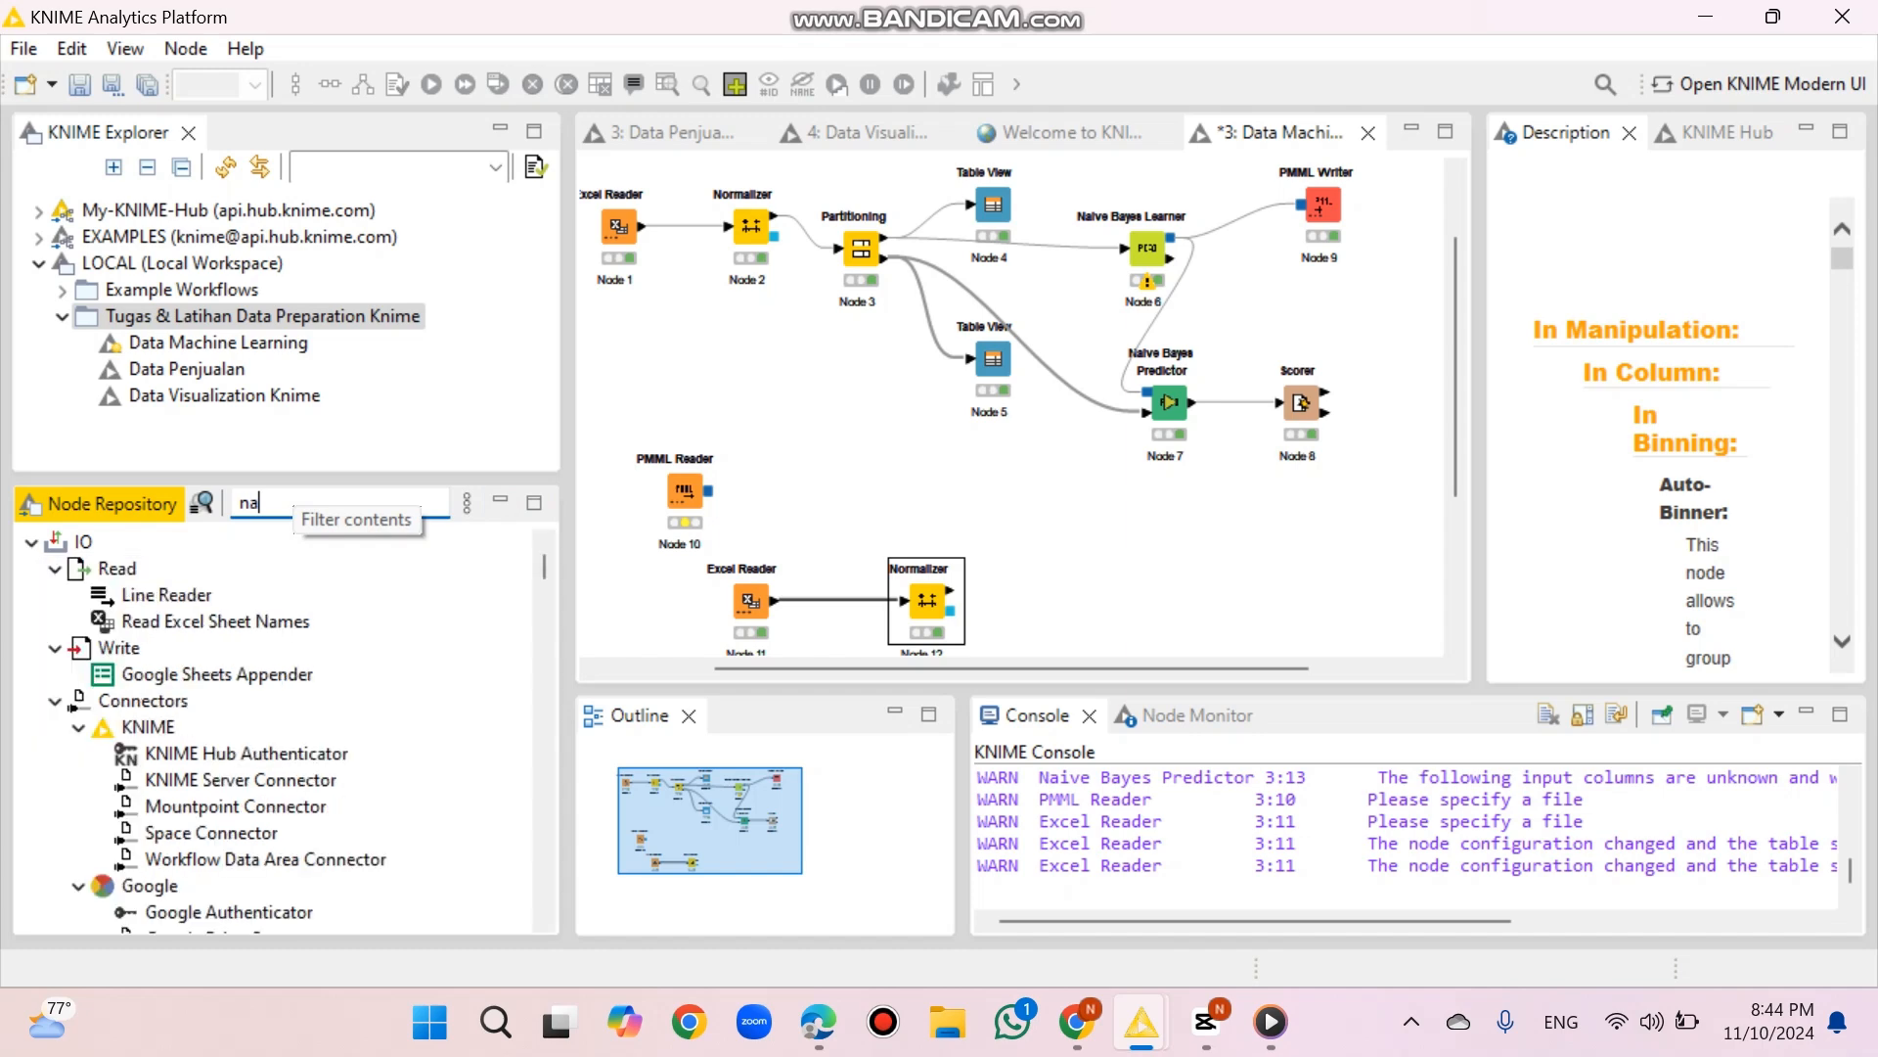
text(ive)
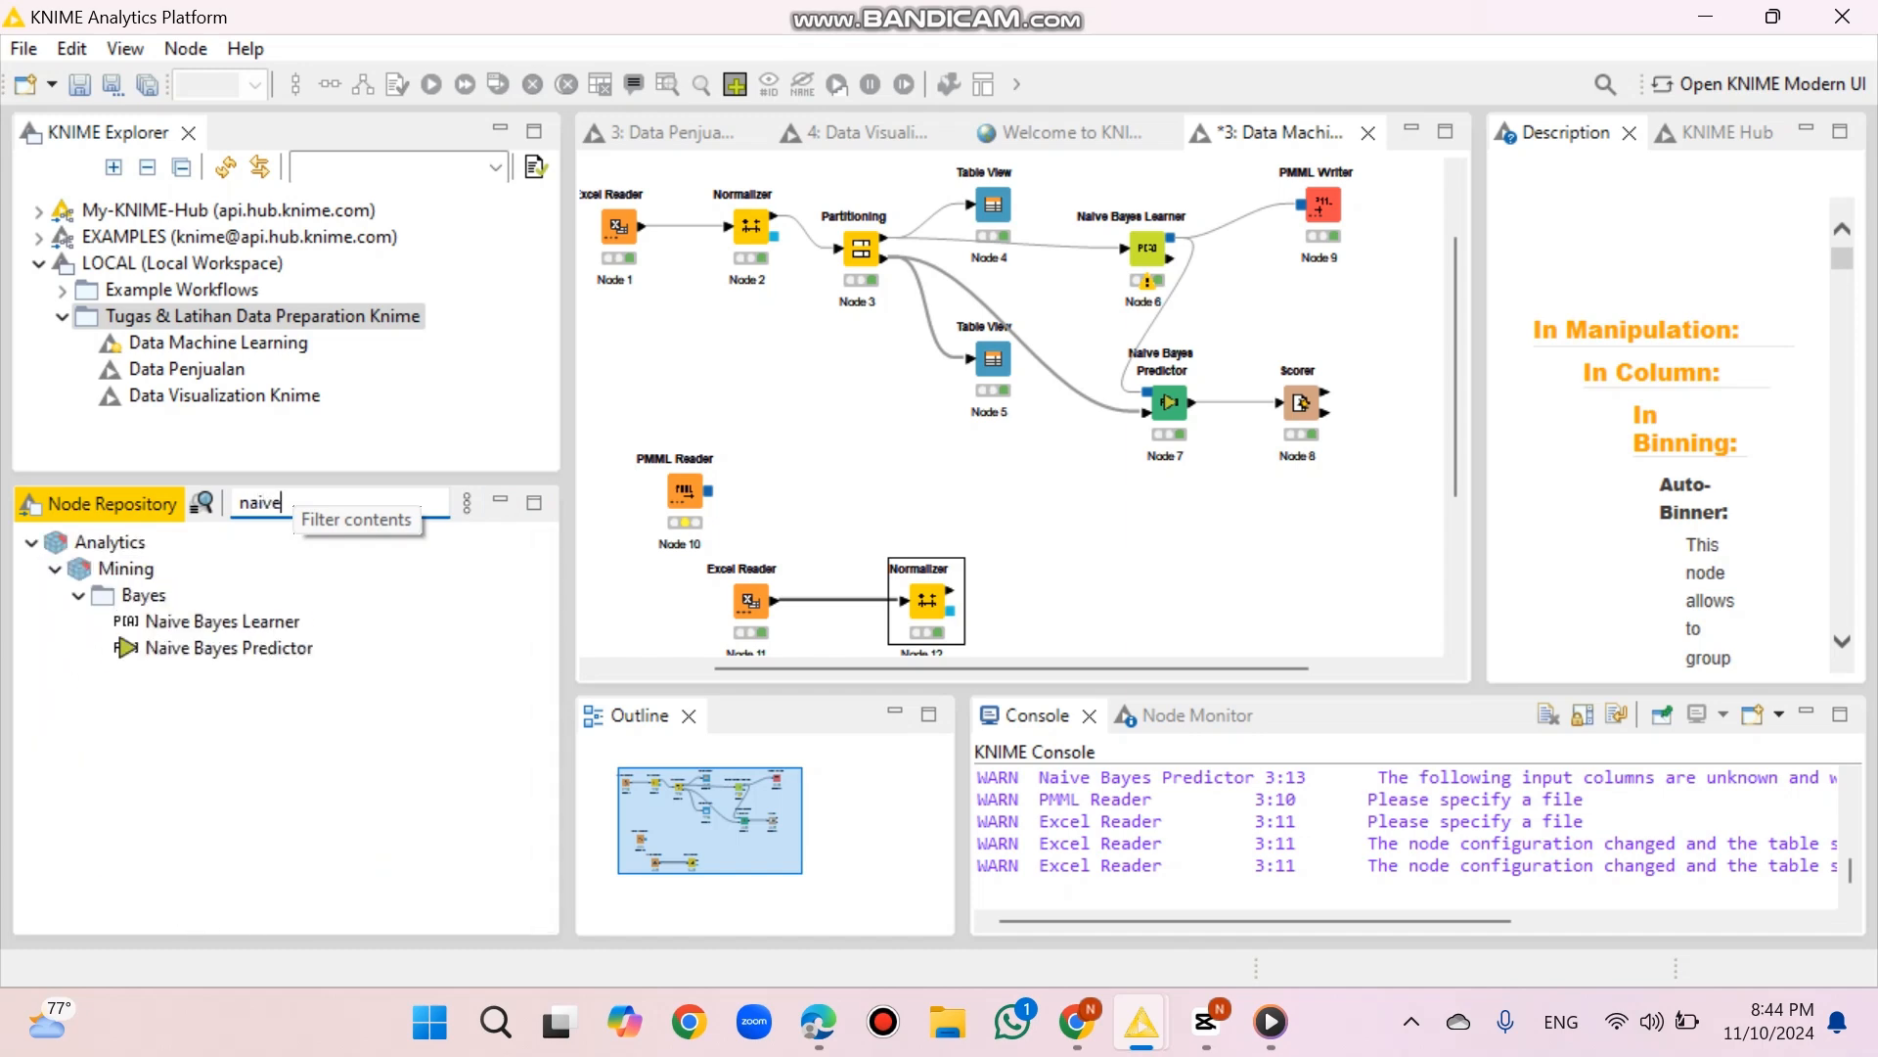
double_click(123, 648)
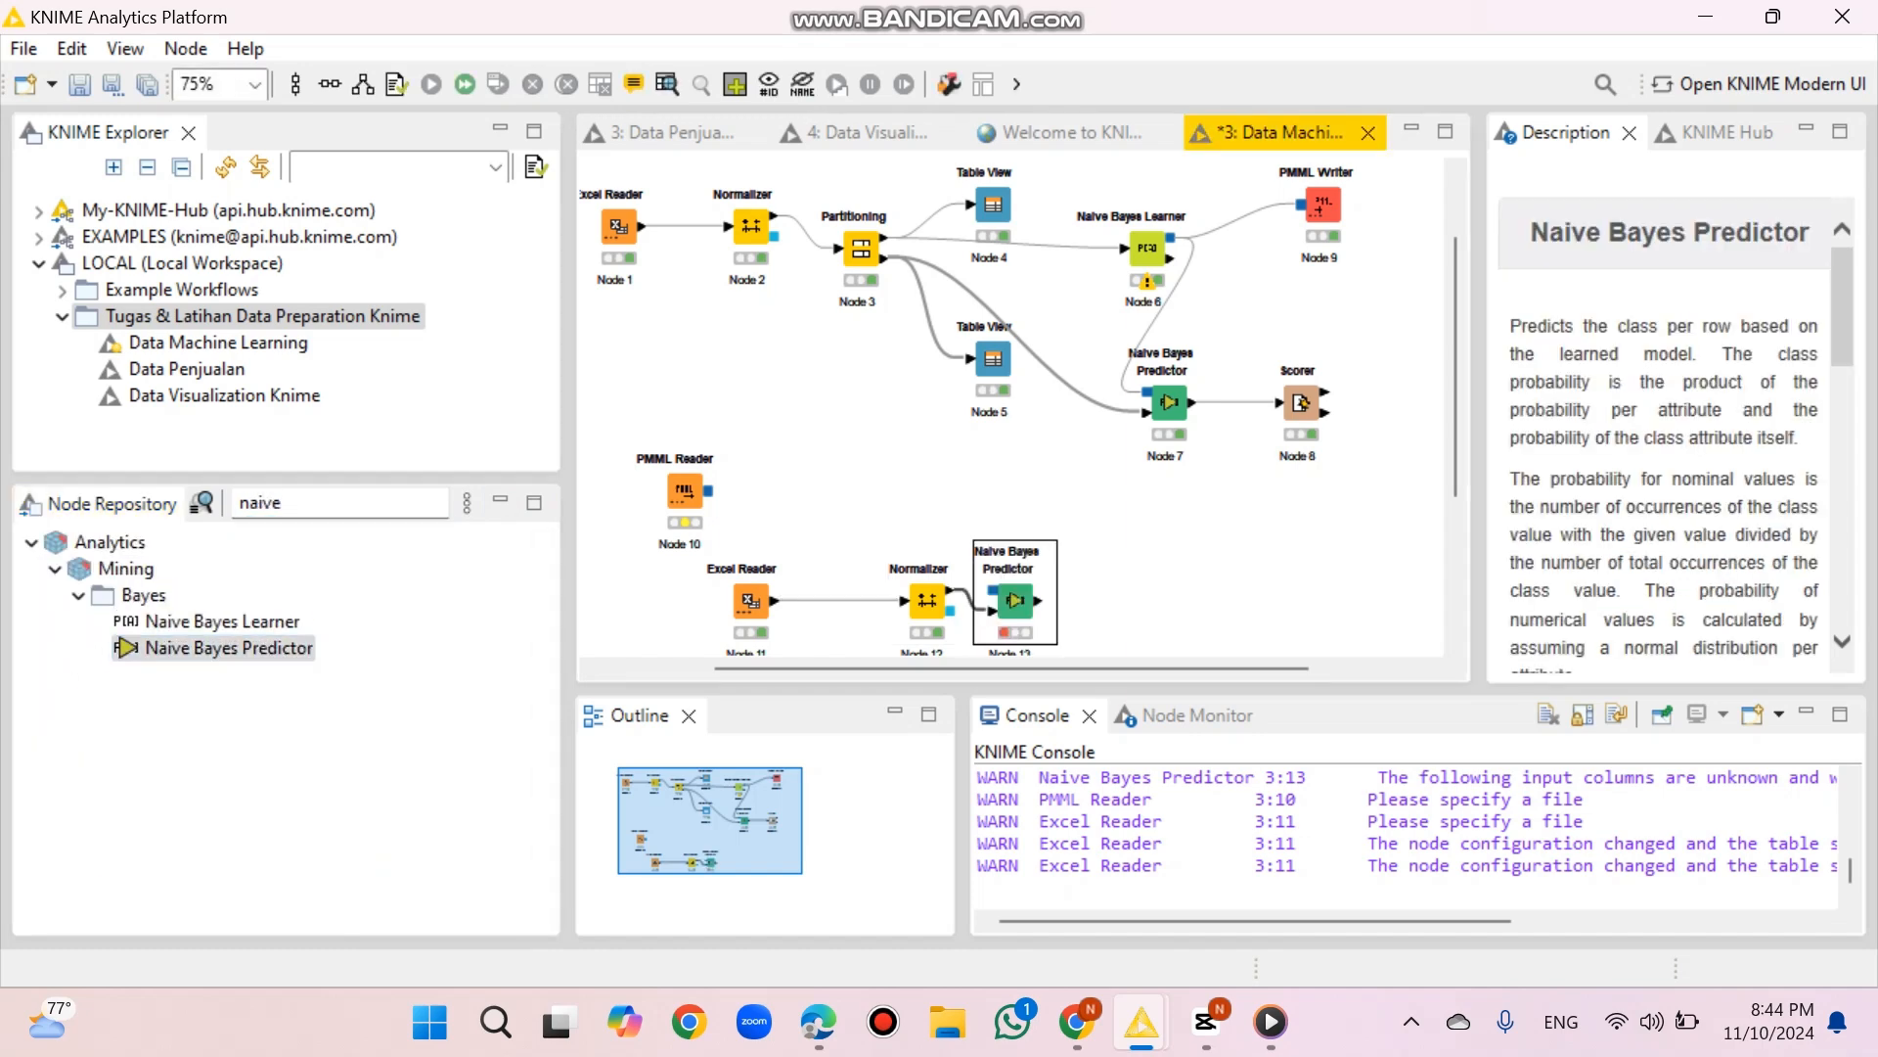
drag(1015, 600, 1126, 579)
drag(708, 490, 1103, 568)
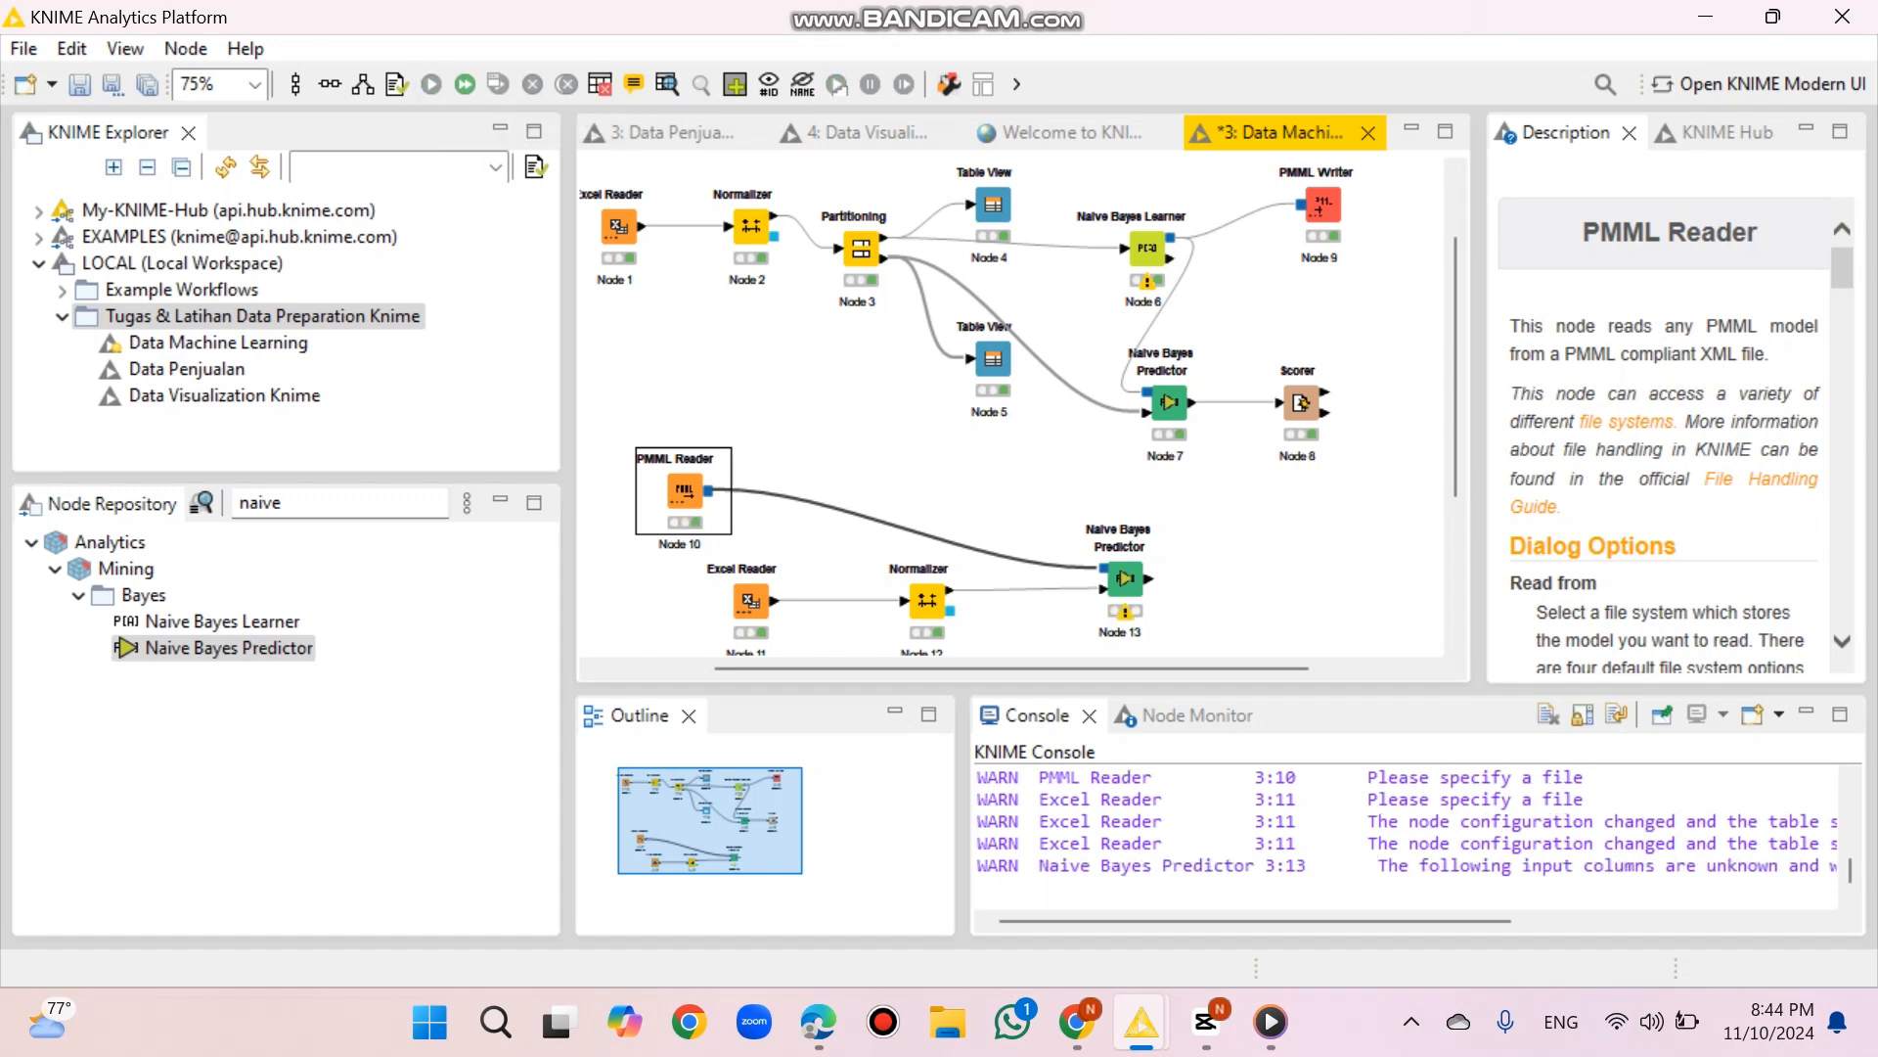
- Inspect the PMML Reader's output model, then close the view
scroll(1012, 407, up, 1)
scroll(1012, 407, down, 2)
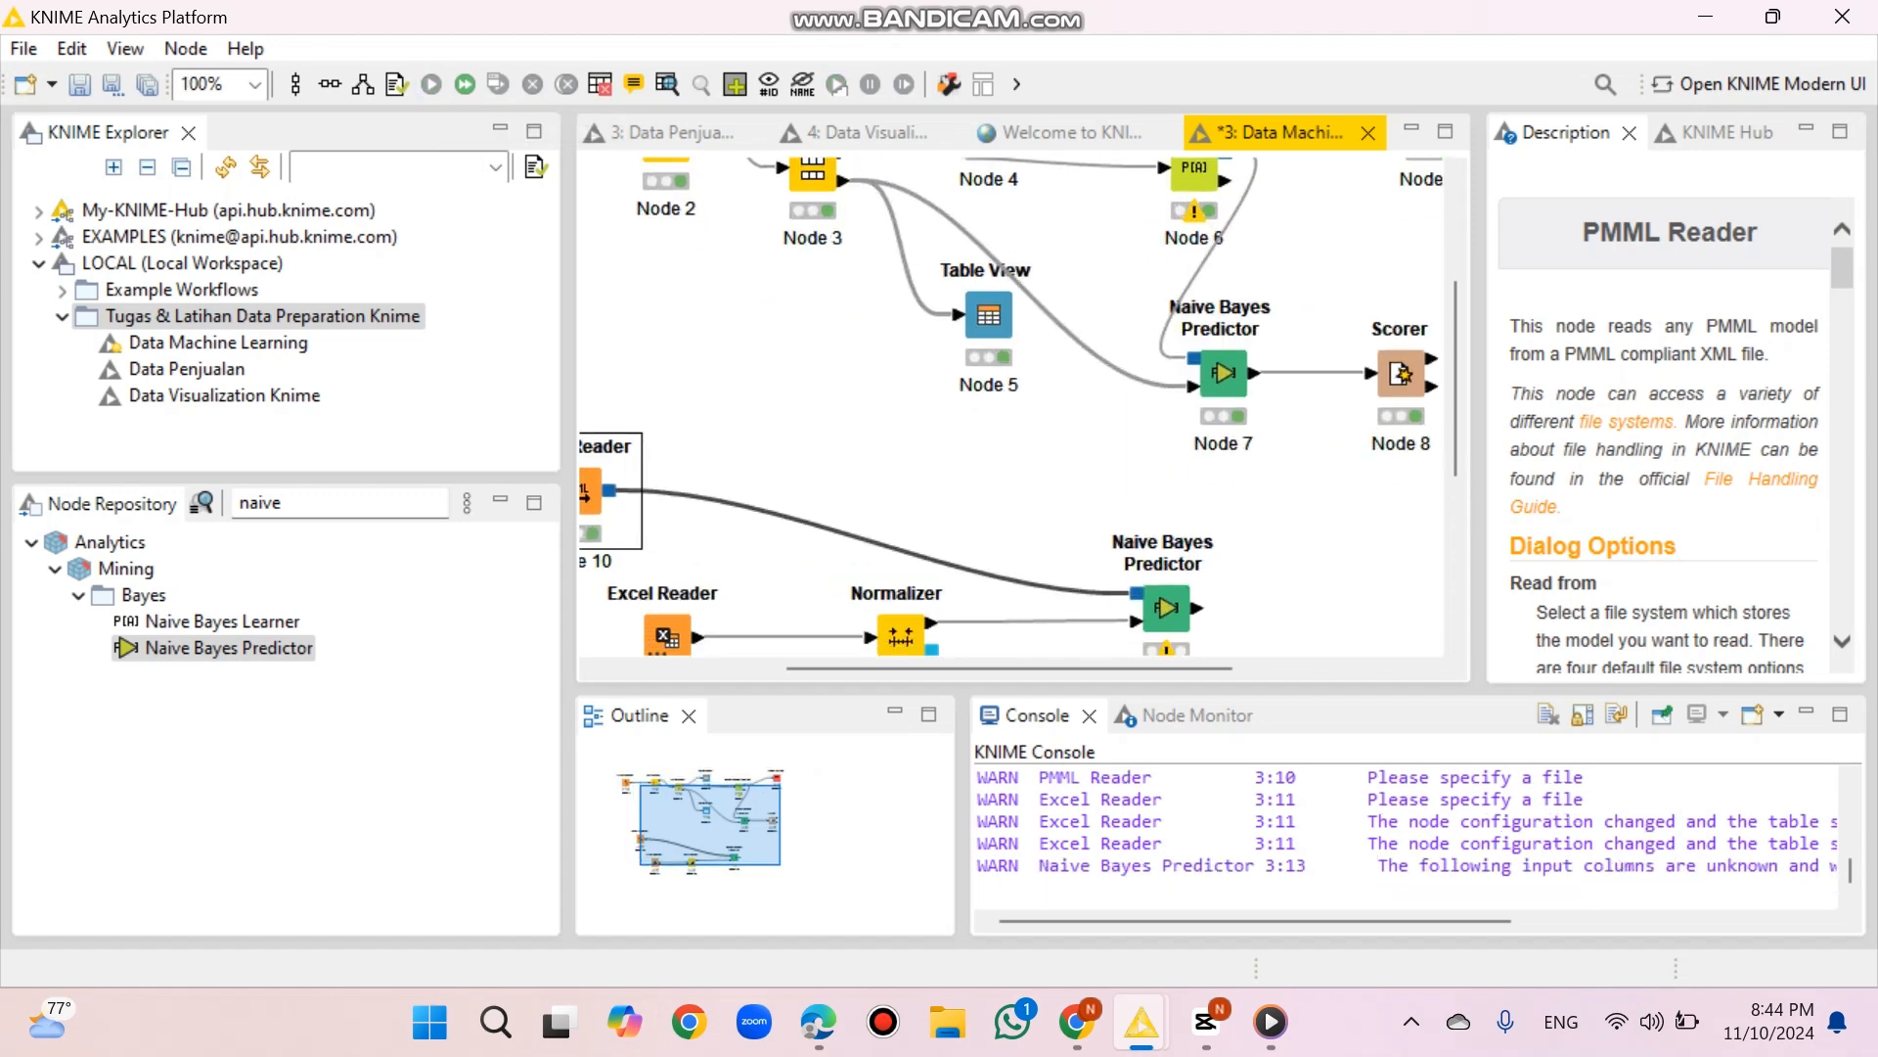
scroll(1012, 407, down, 1)
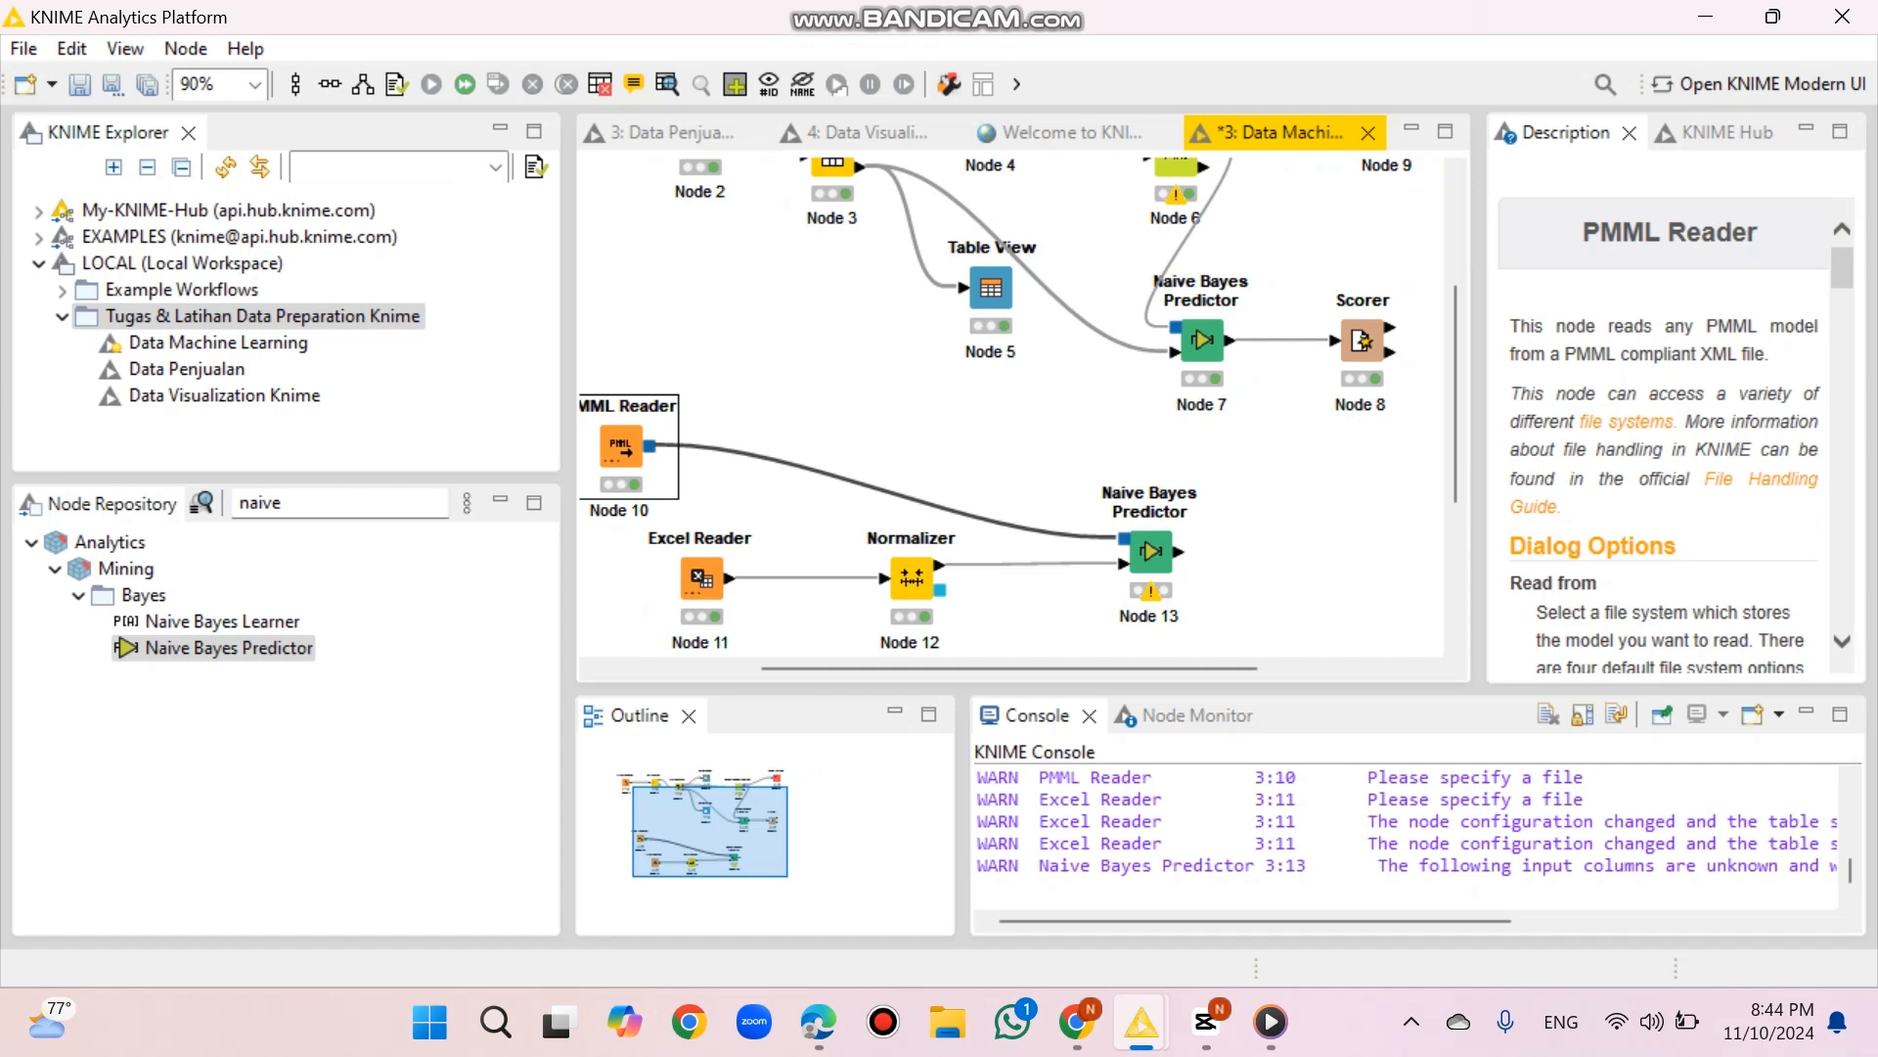
mouse_move(1151, 591)
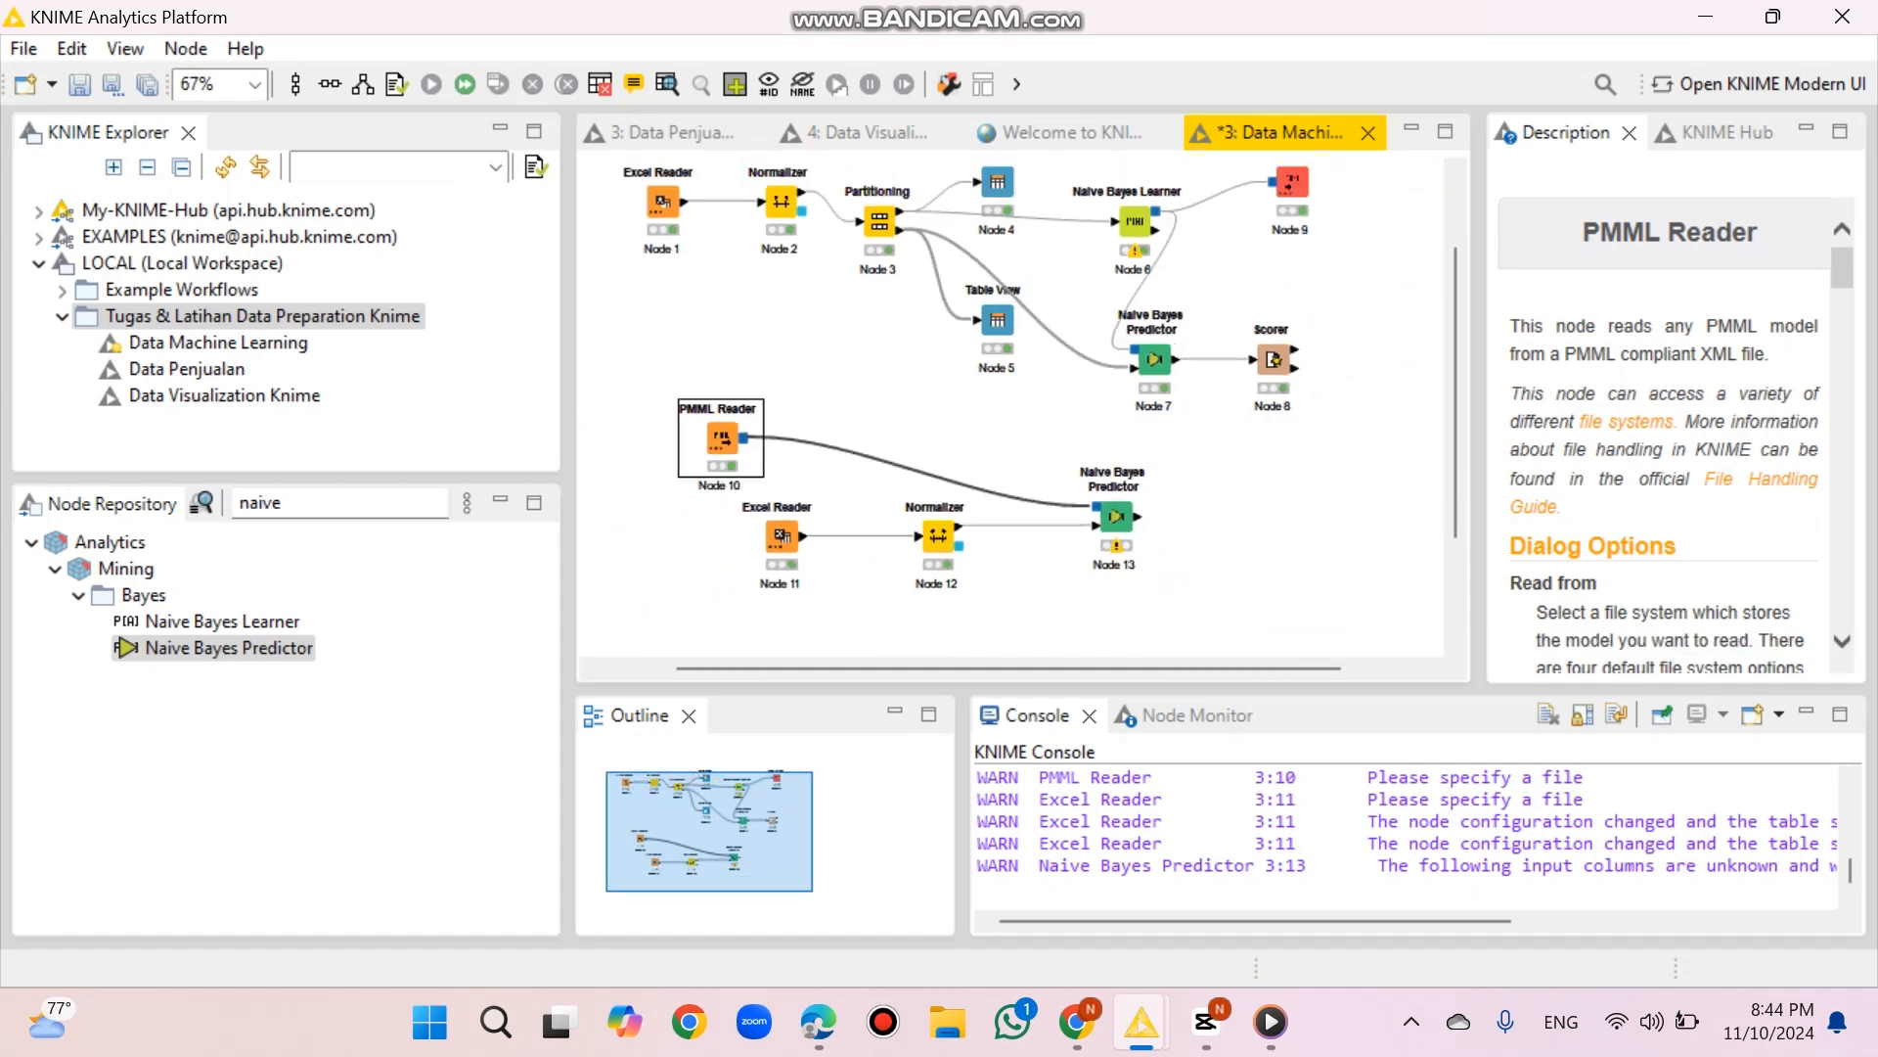
click(667, 85)
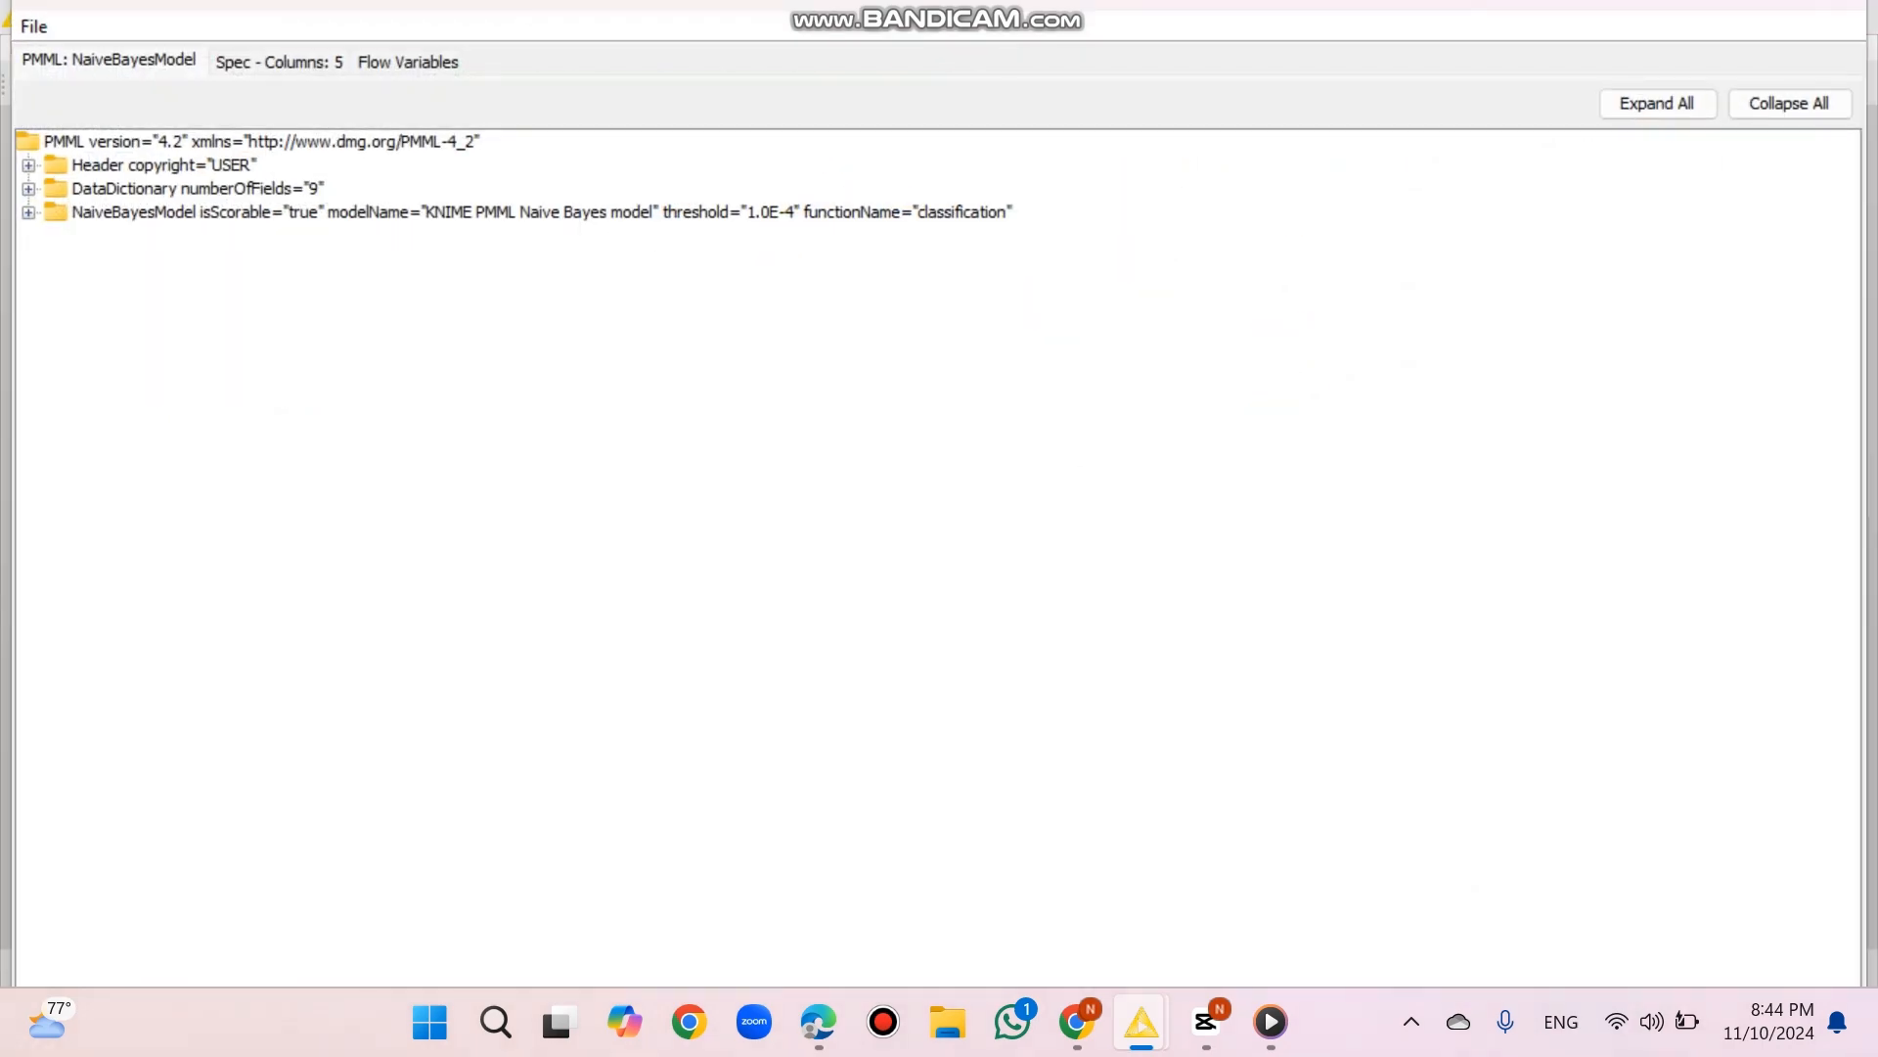
click(1835, 5)
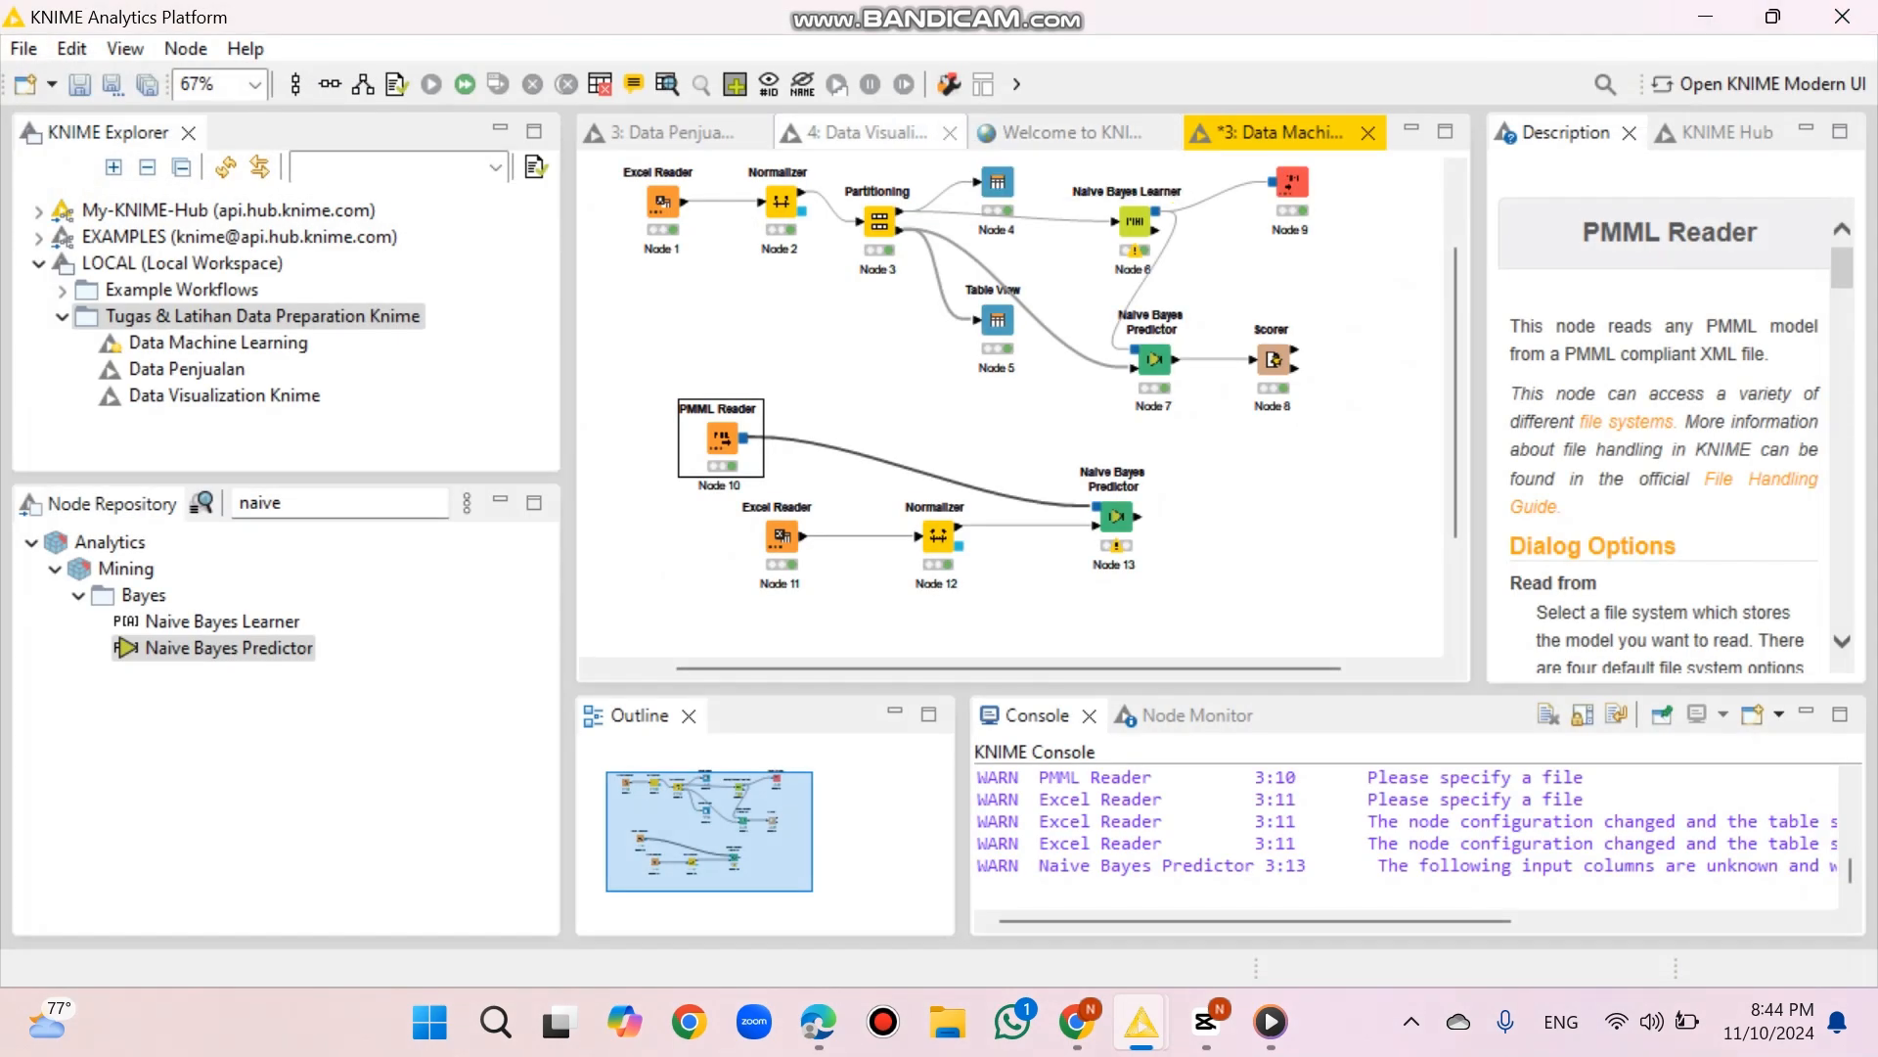
- Execute all pending nodes and review the Prediction column across the new Naive Bayes Predictor's output table
click(939, 536)
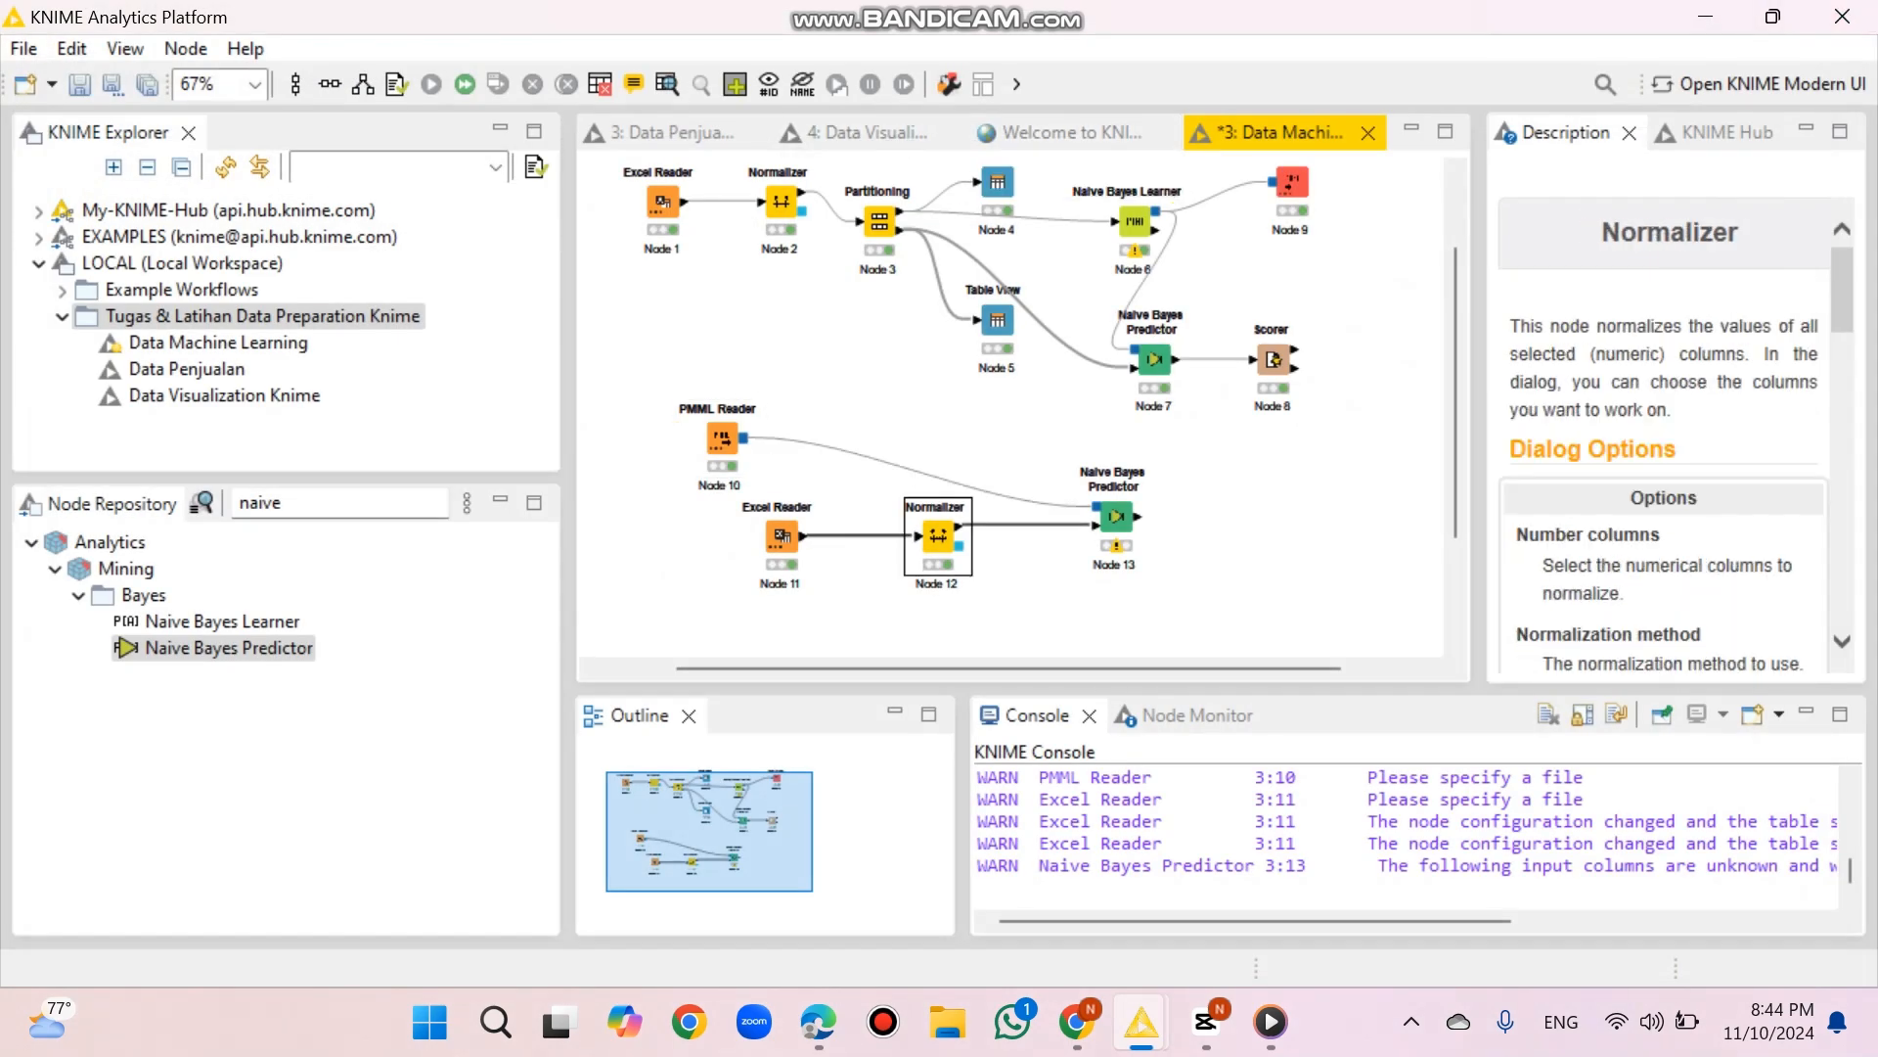
click(465, 84)
click(1120, 517)
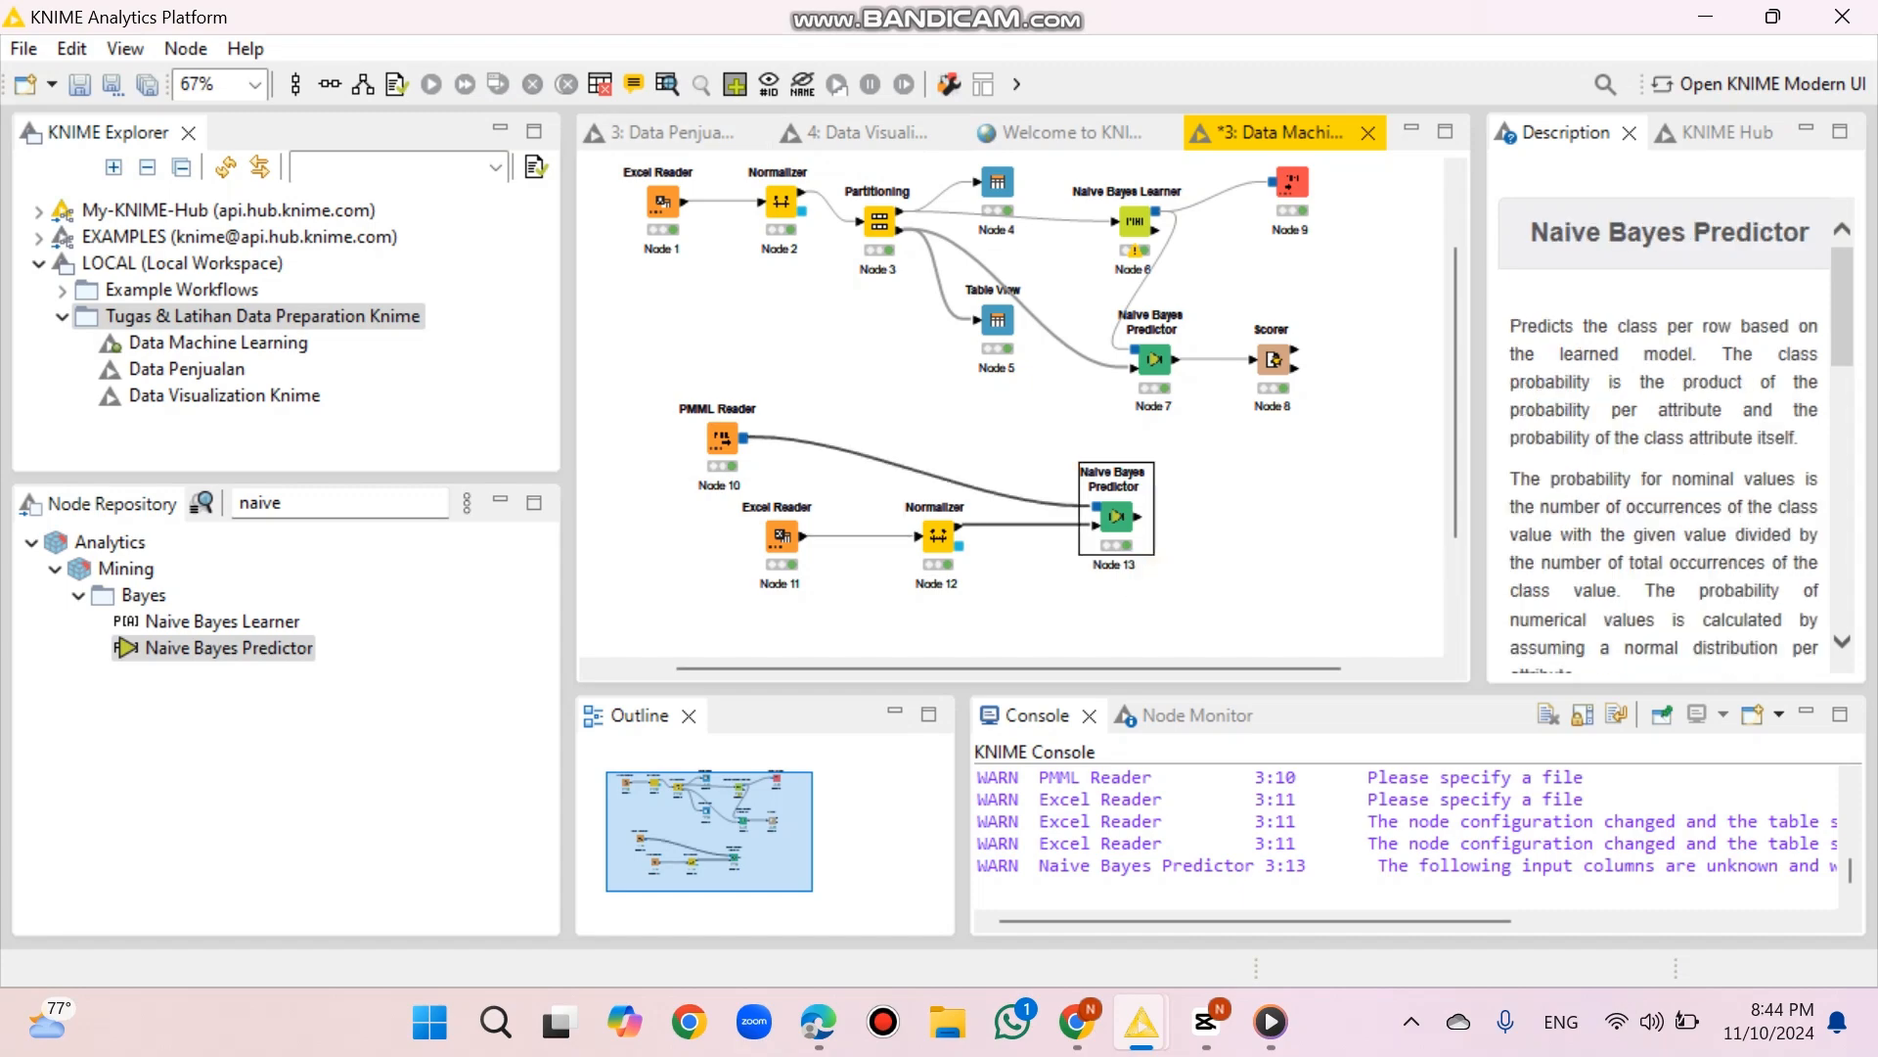
click(668, 85)
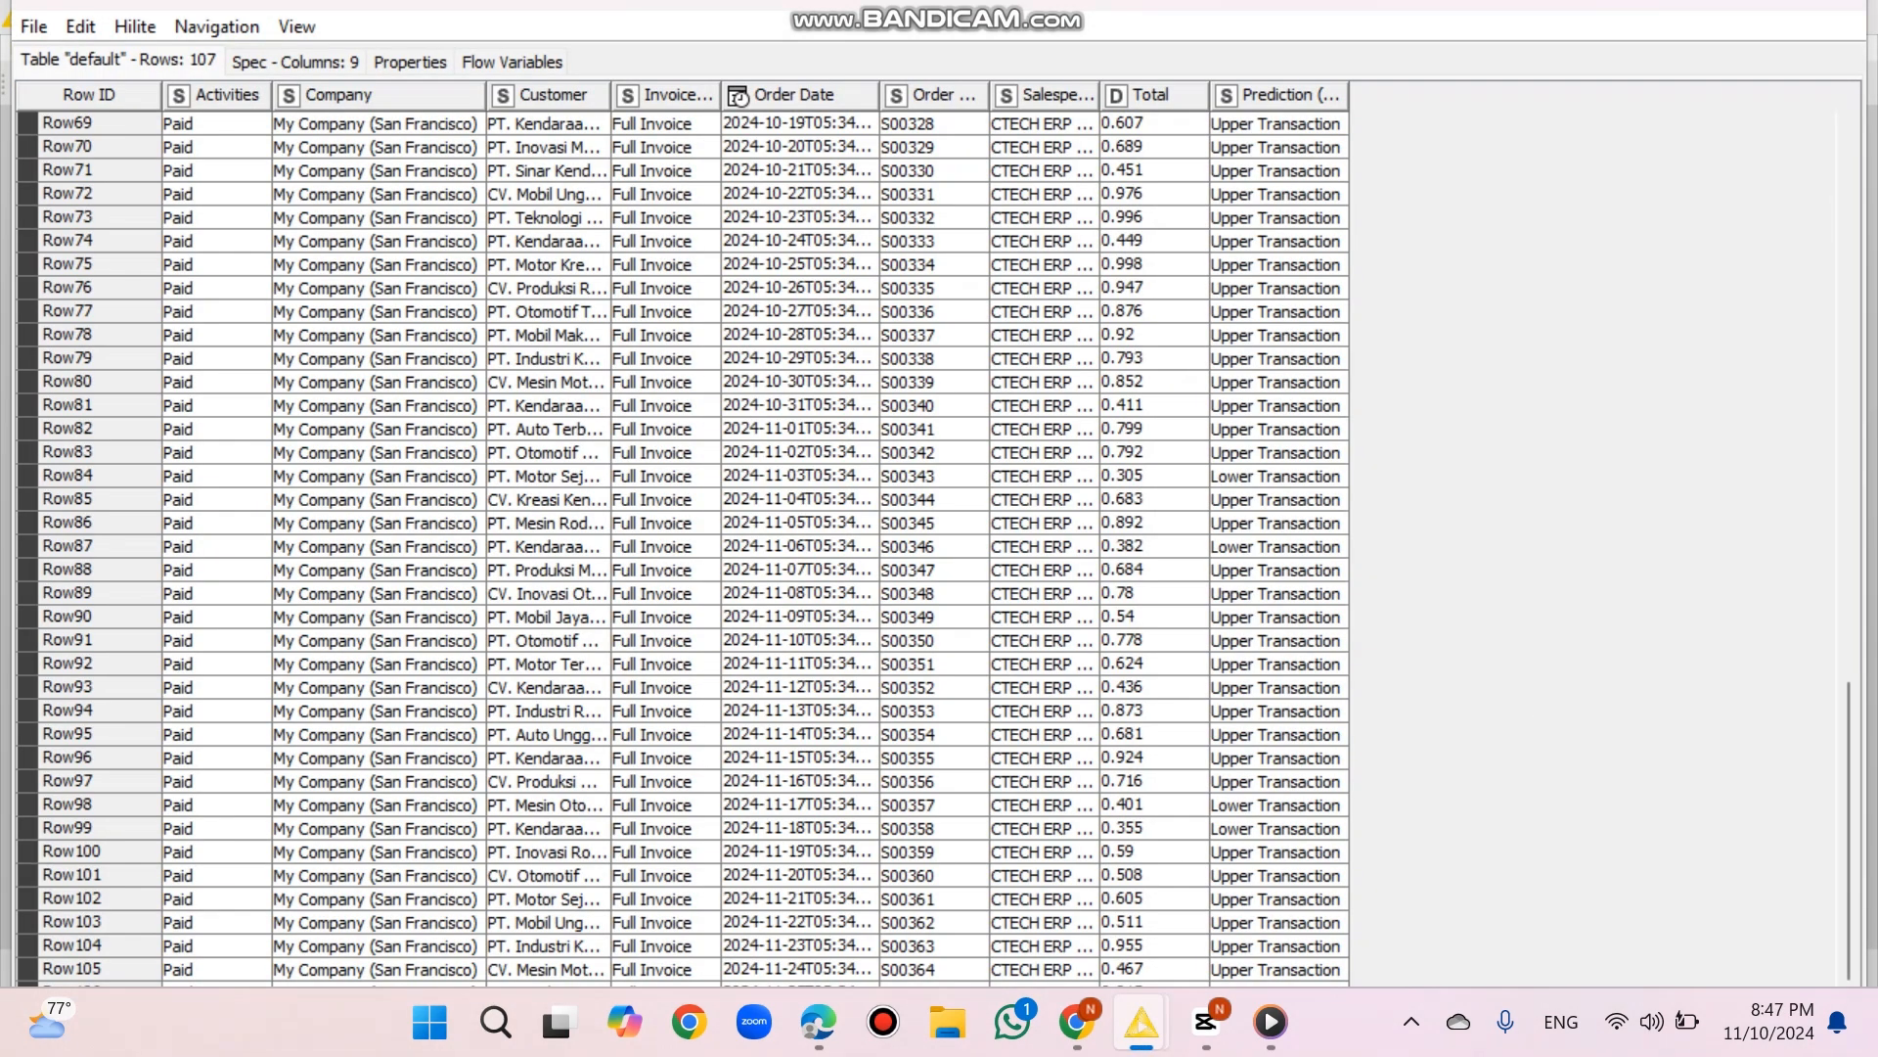
scroll(657, 548, up, 20)
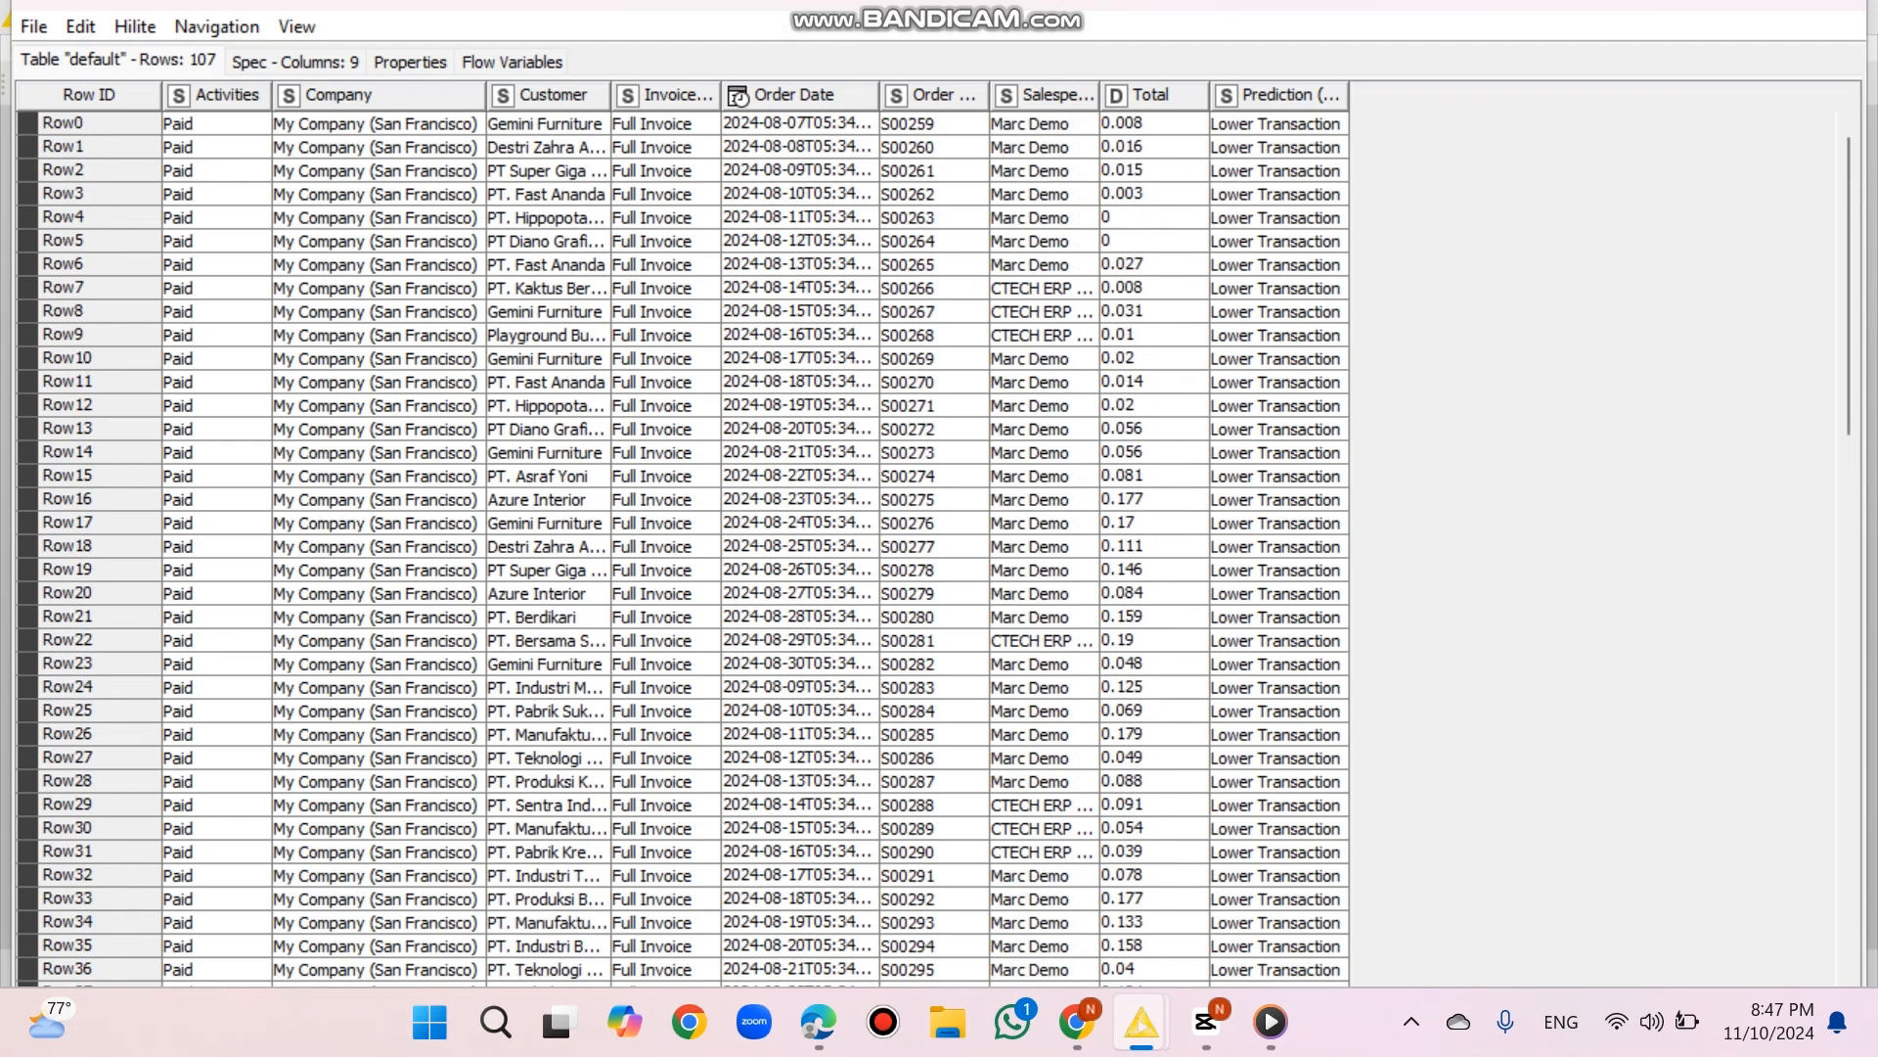
scroll(657, 548, down, 9)
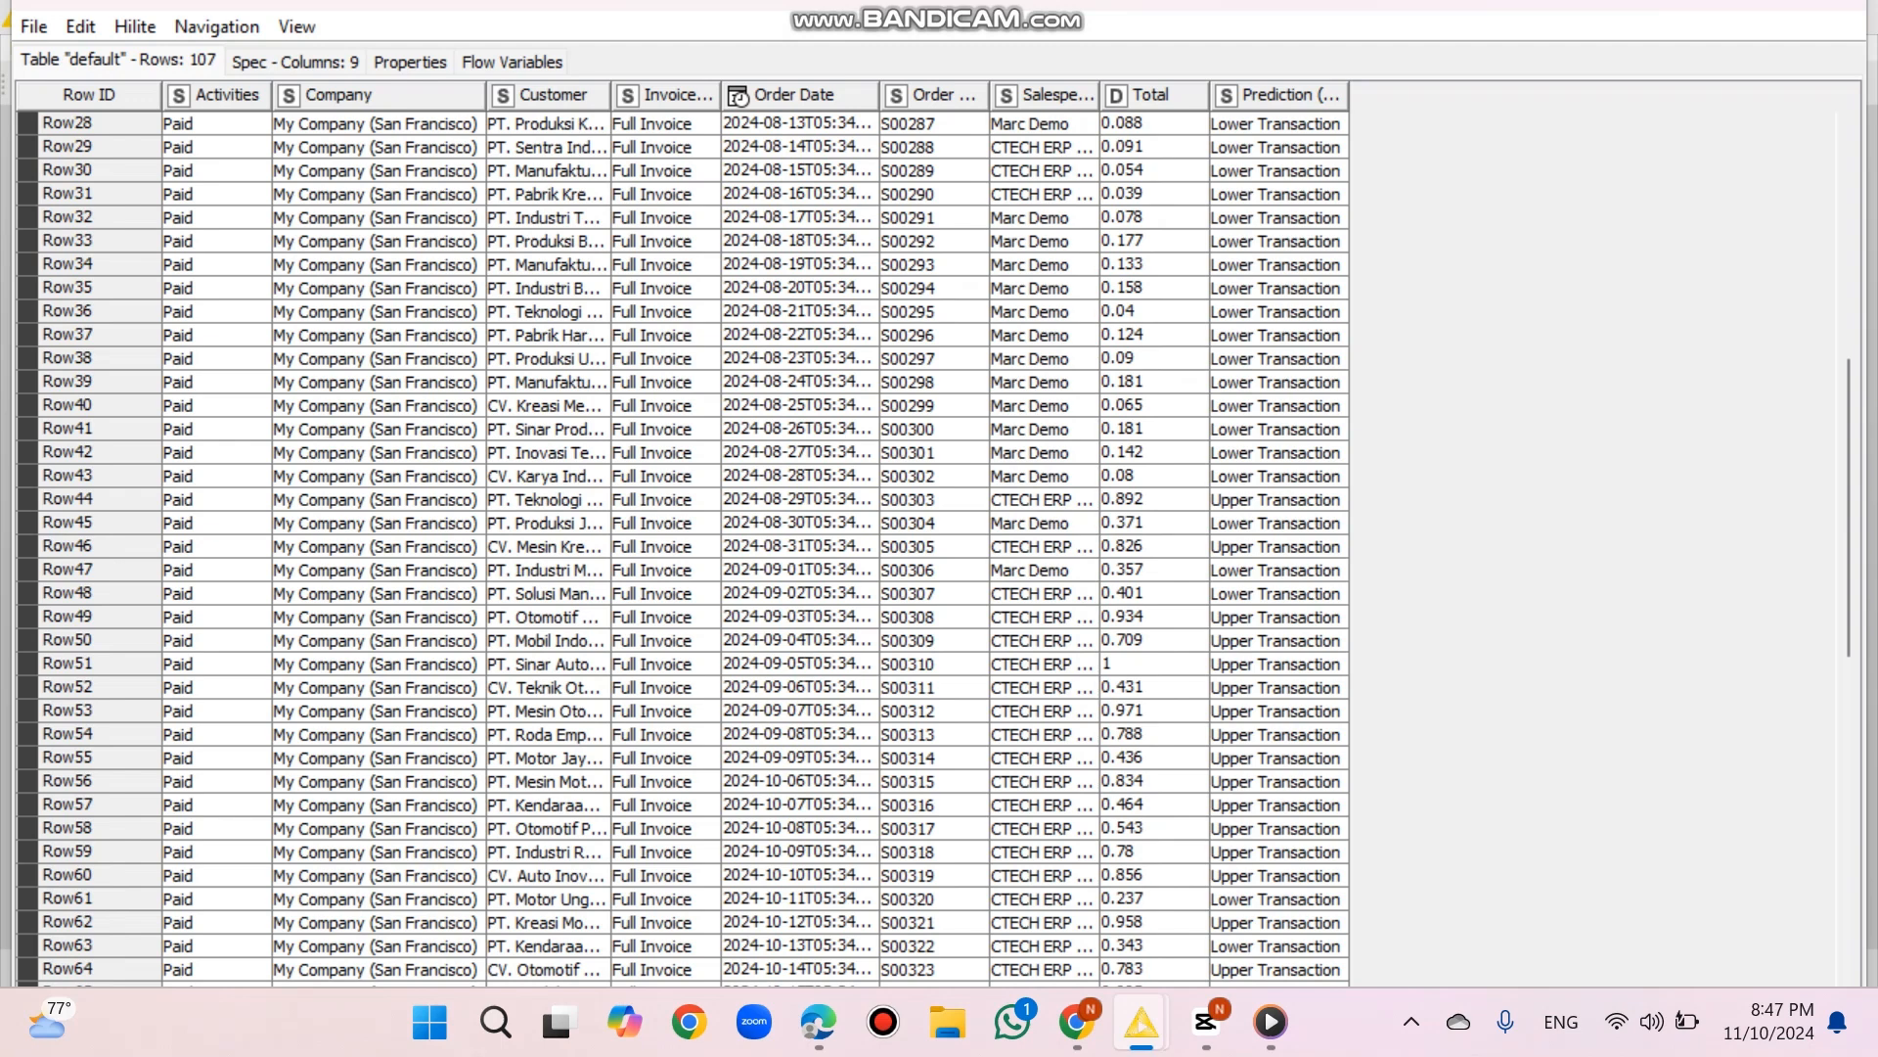
scroll(657, 548, down, 14)
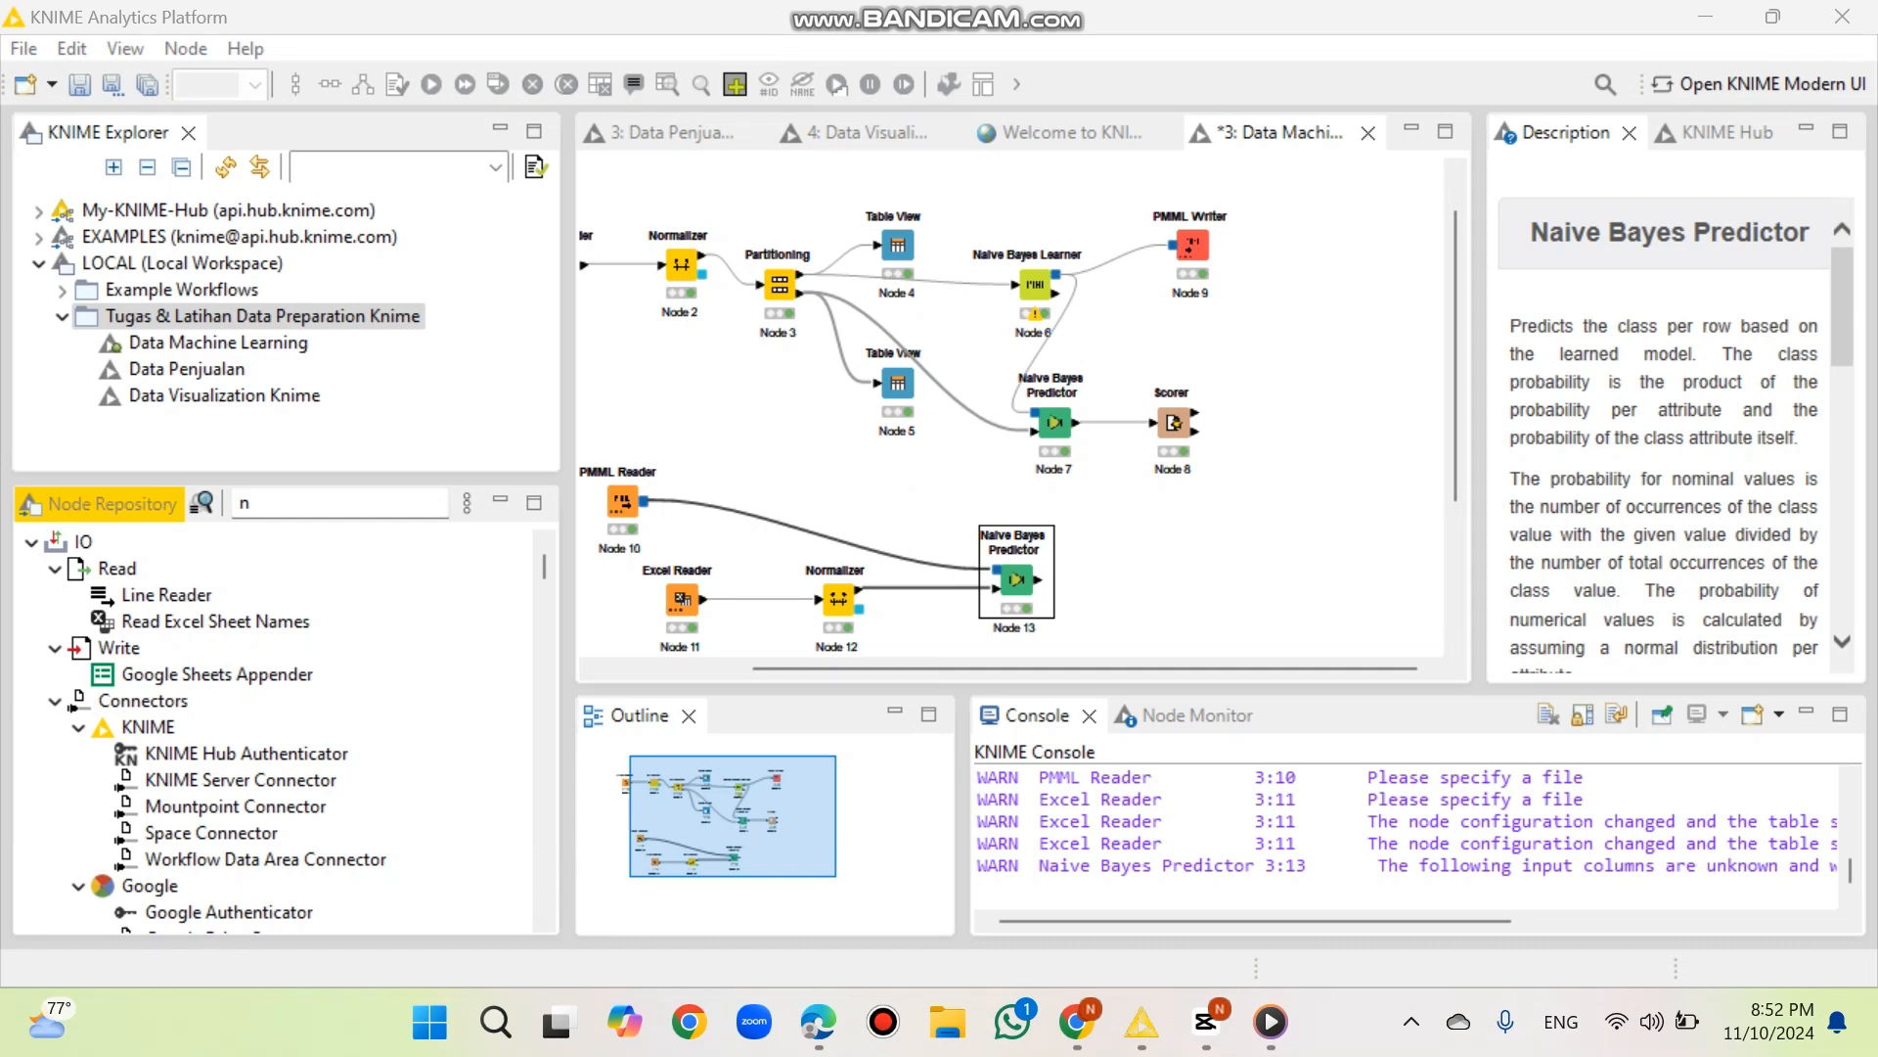
- Find the Denormalizer in the node repository and add it to the right of the new Naive Bayes Predictor
click(252, 503)
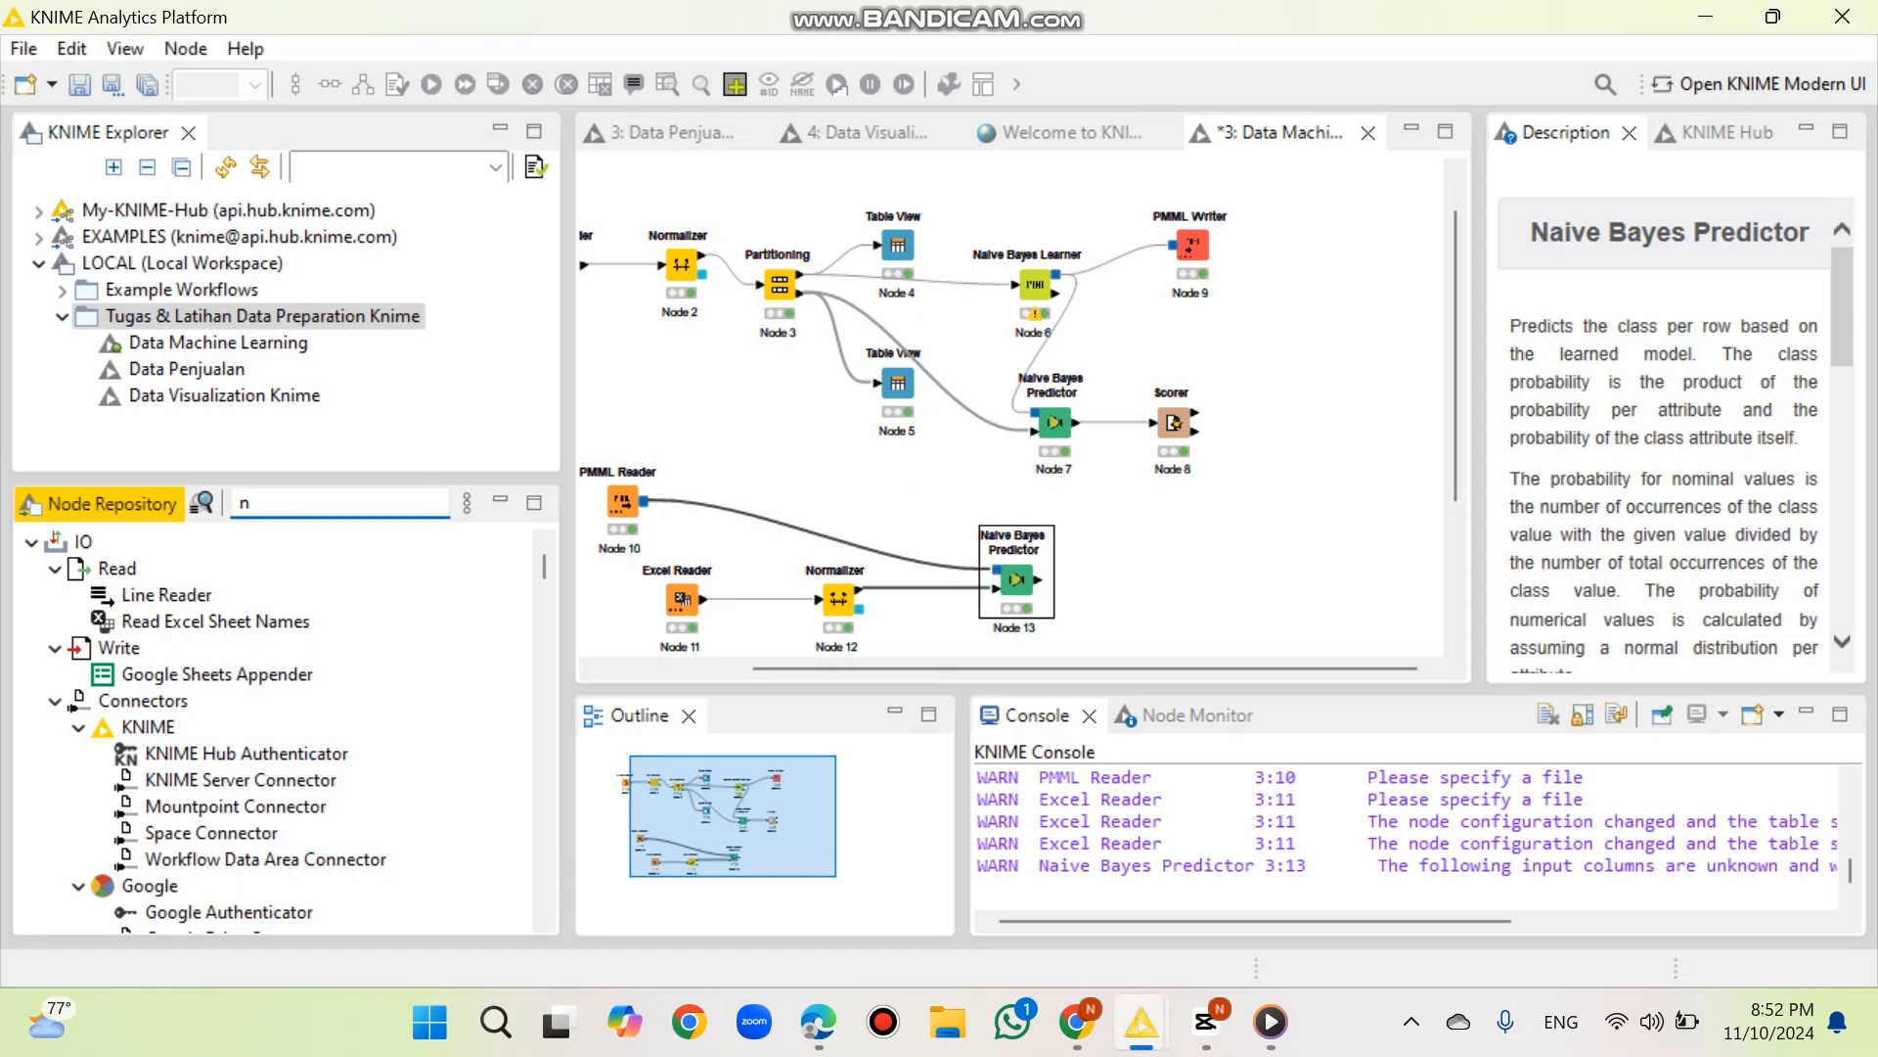
key(BackSpace)
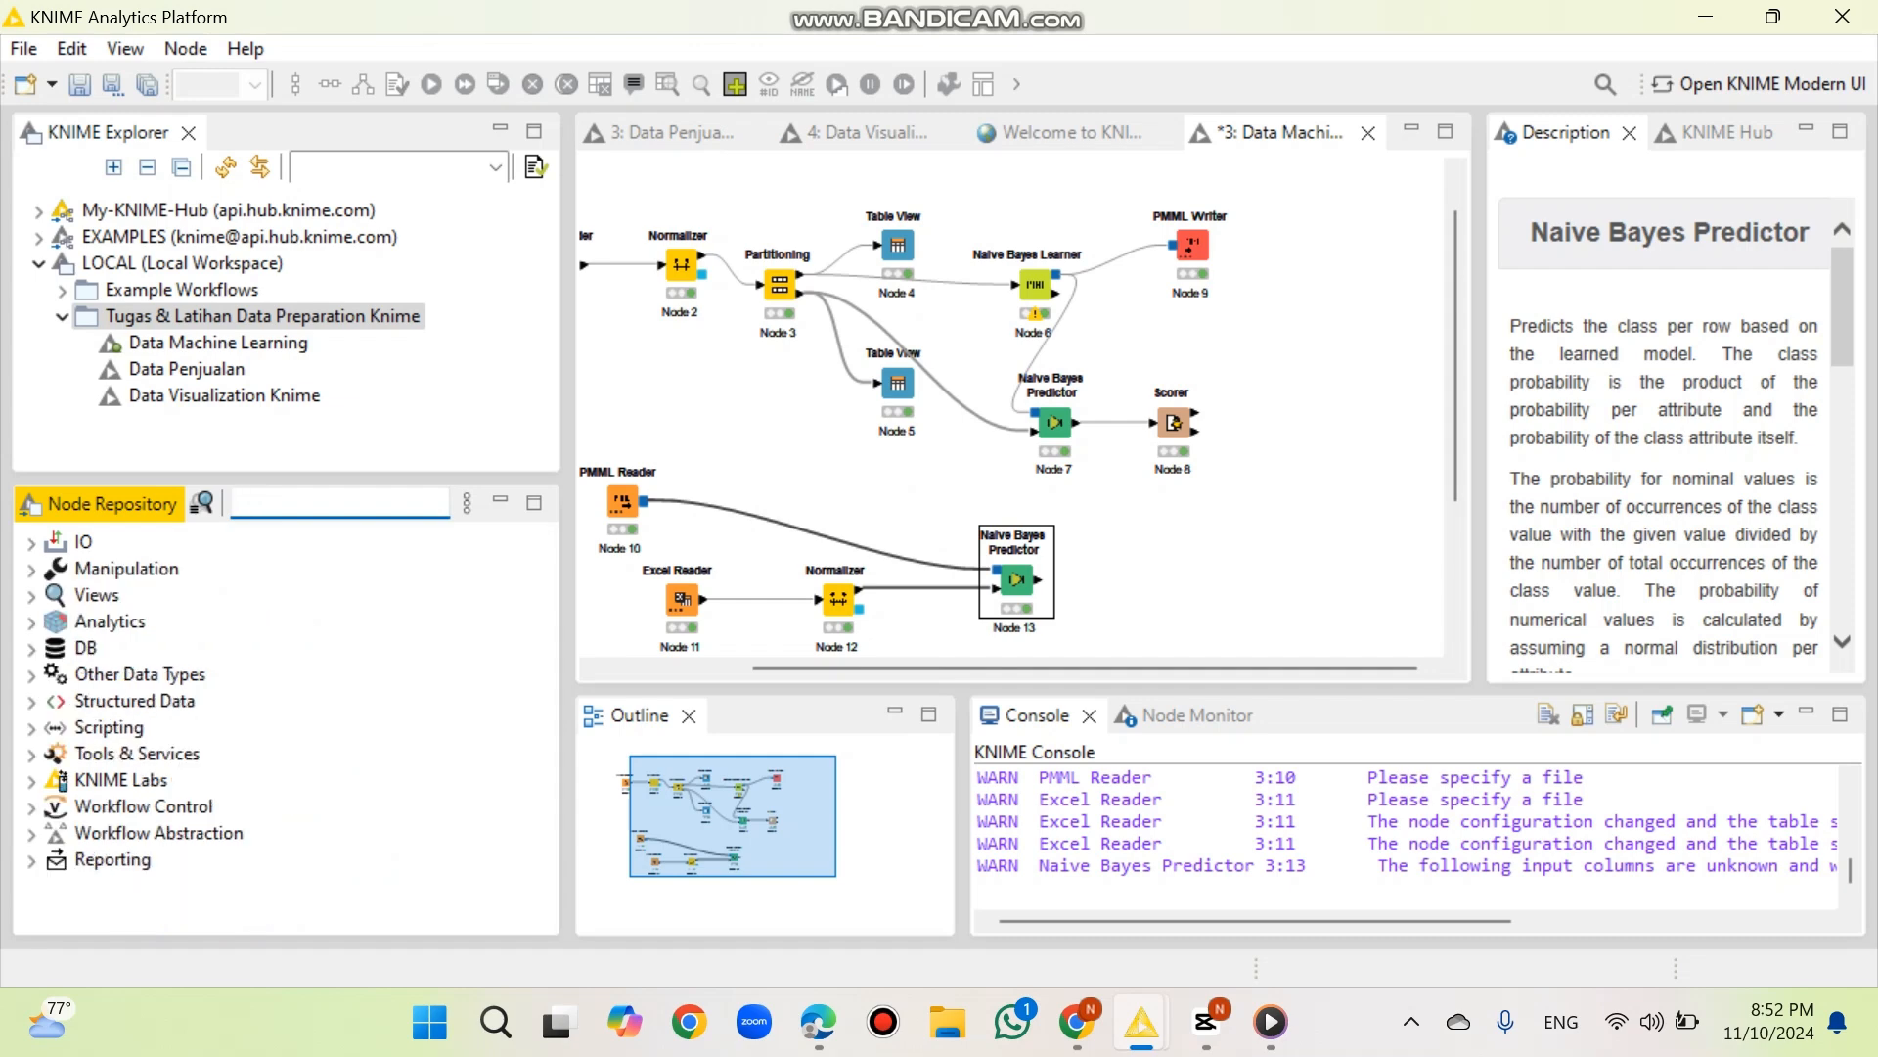
text(de)
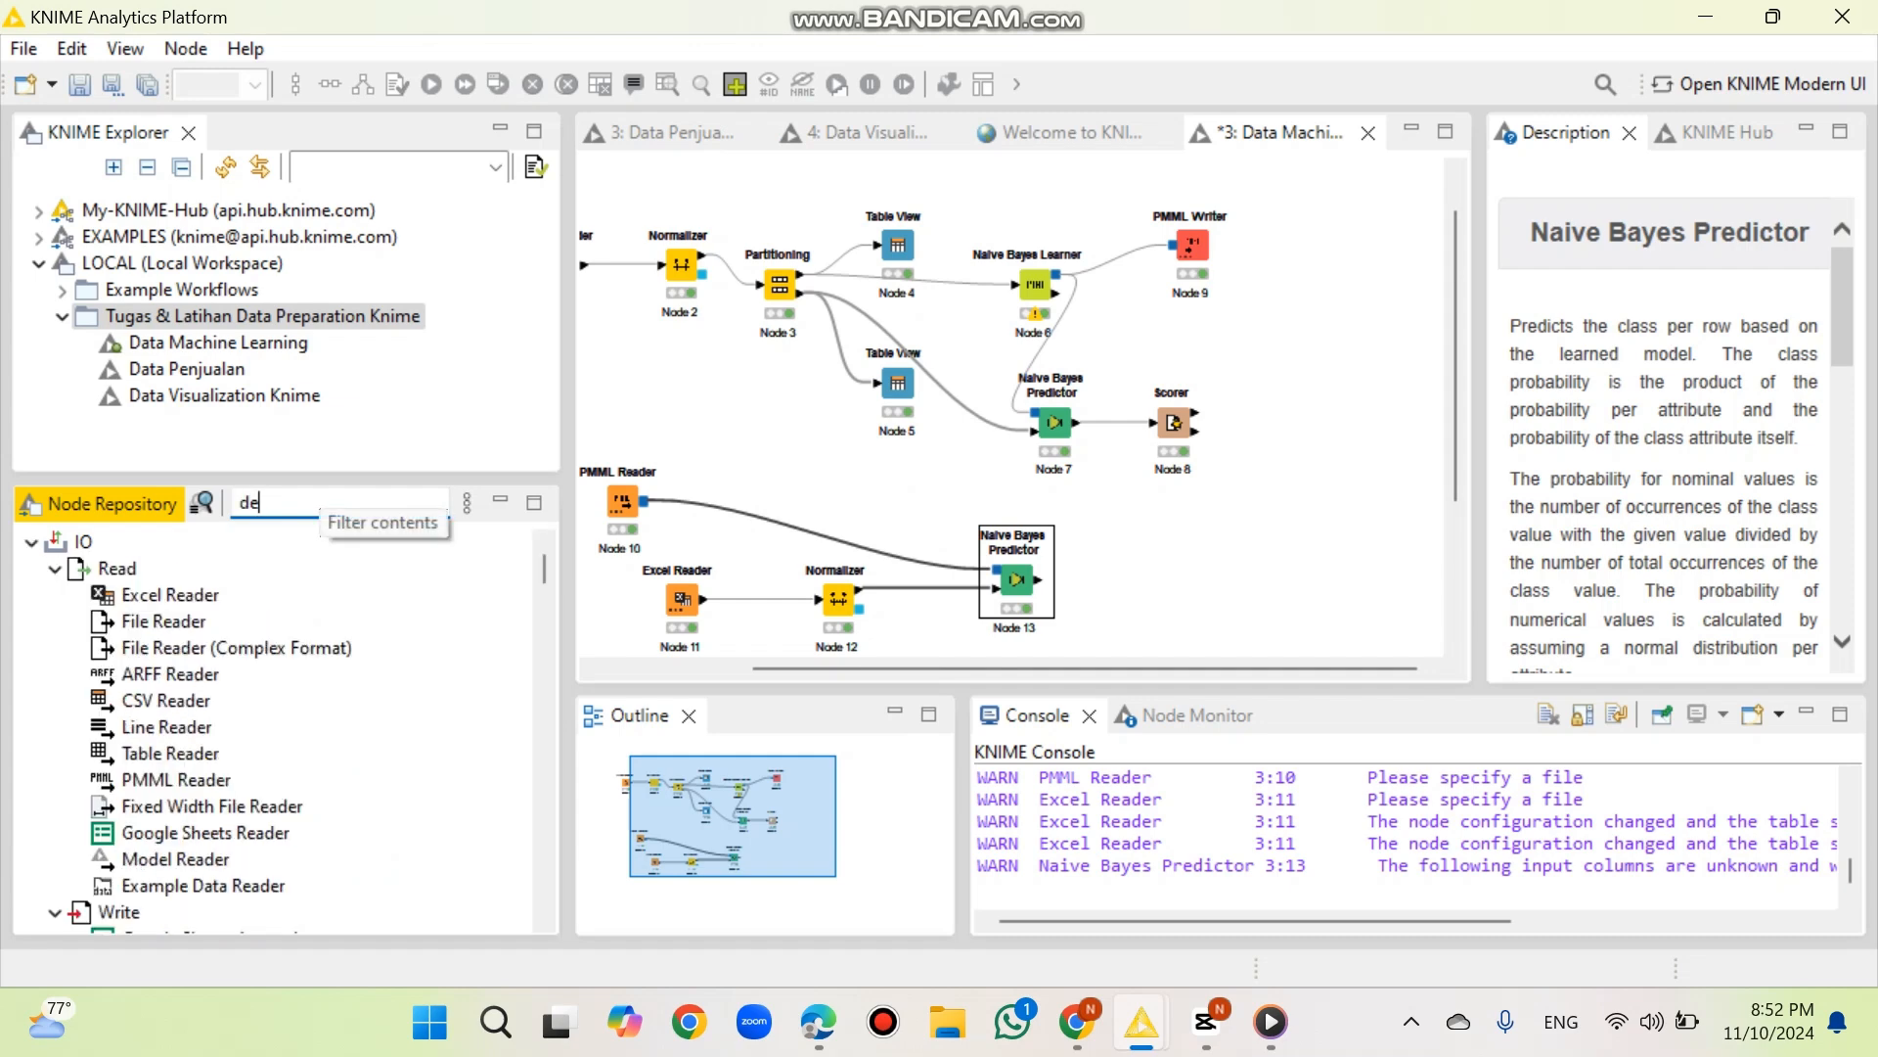
text(nor)
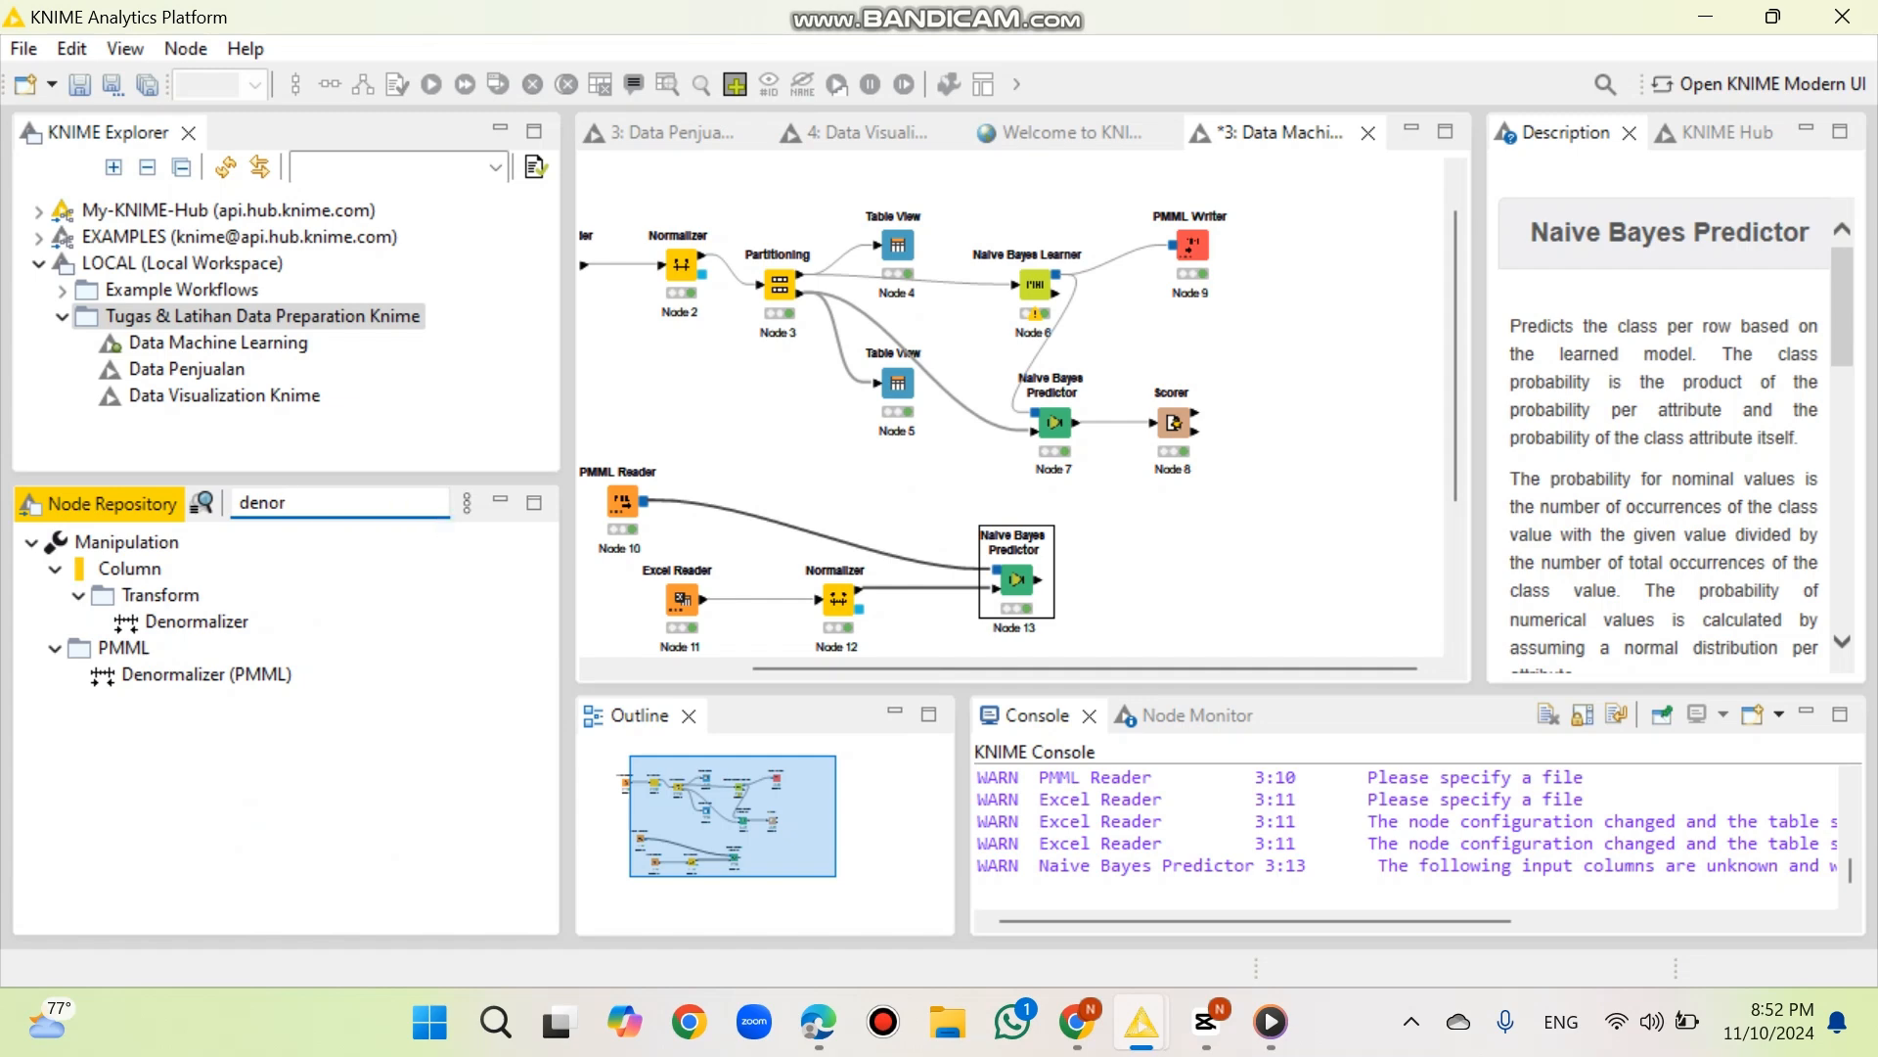
drag(195, 621, 1231, 581)
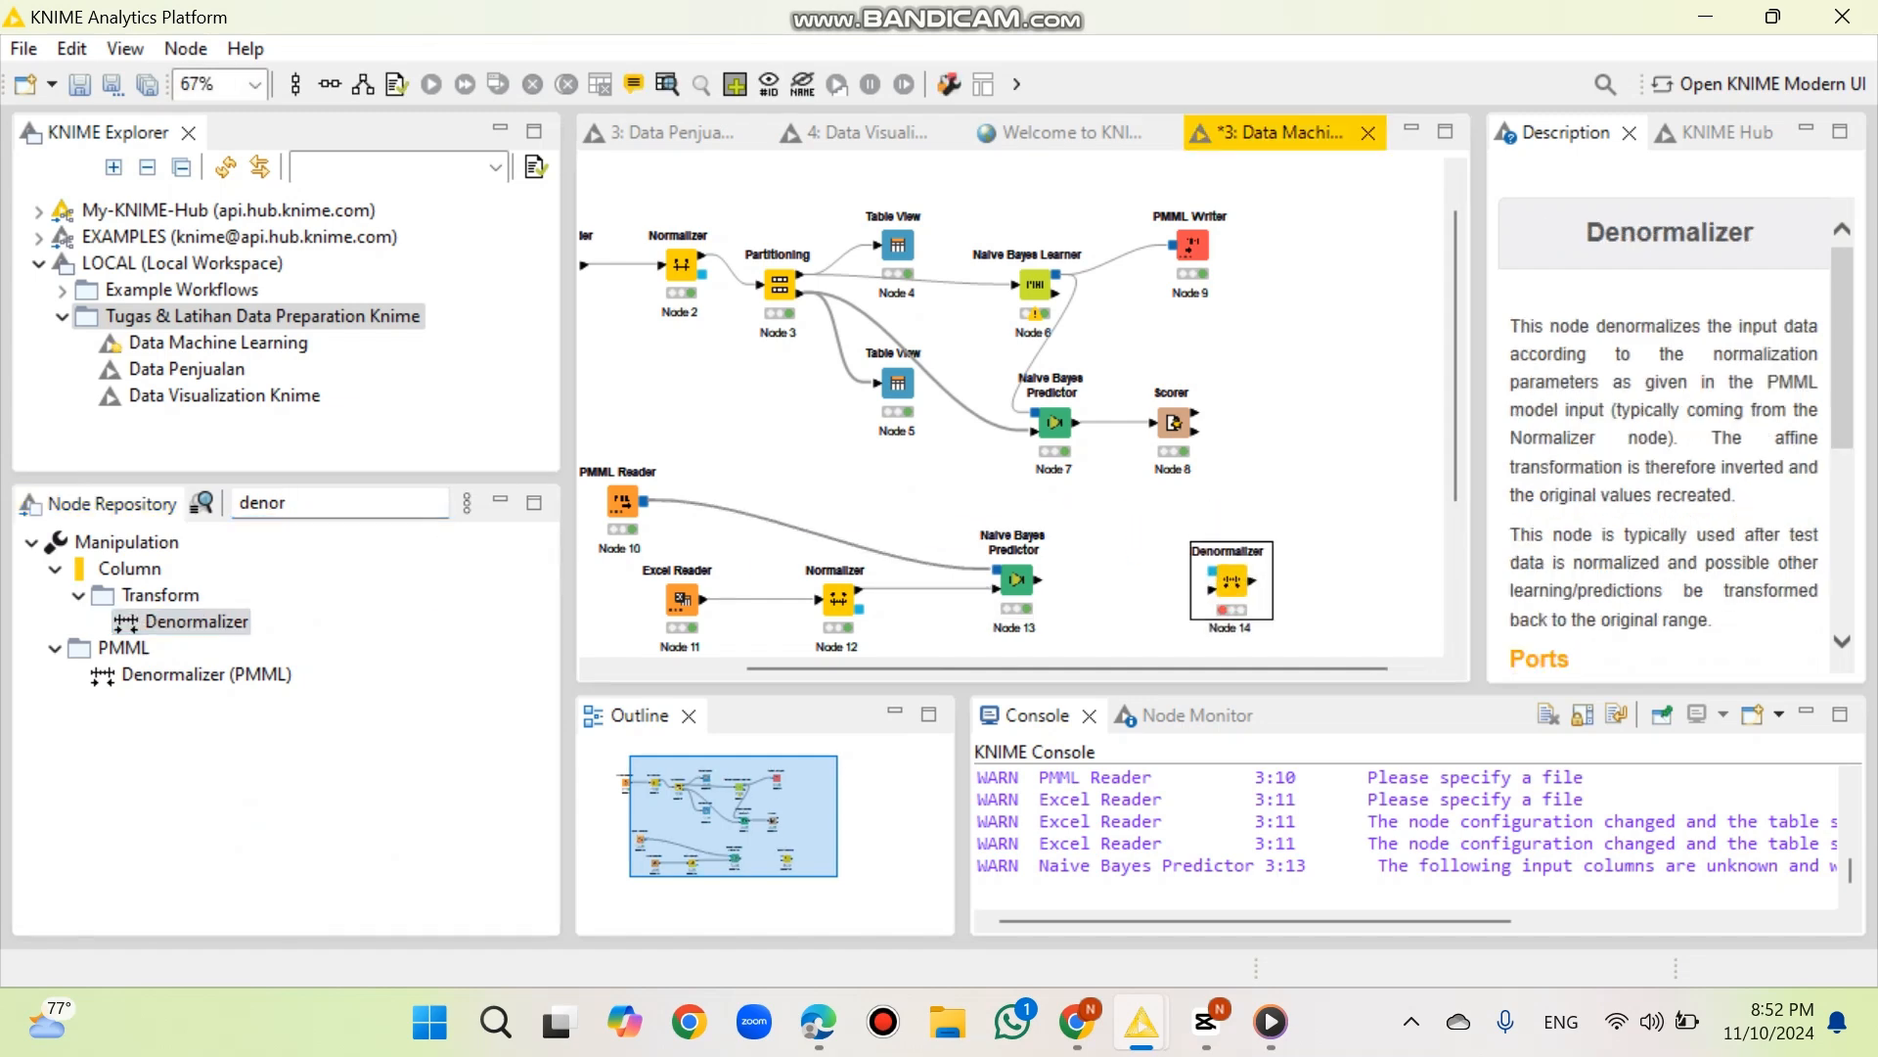
- Connect the new Normalizer's model output and the new Naive Bayes Predictor's classified data to the Denormalizer's inputs
click(1019, 580)
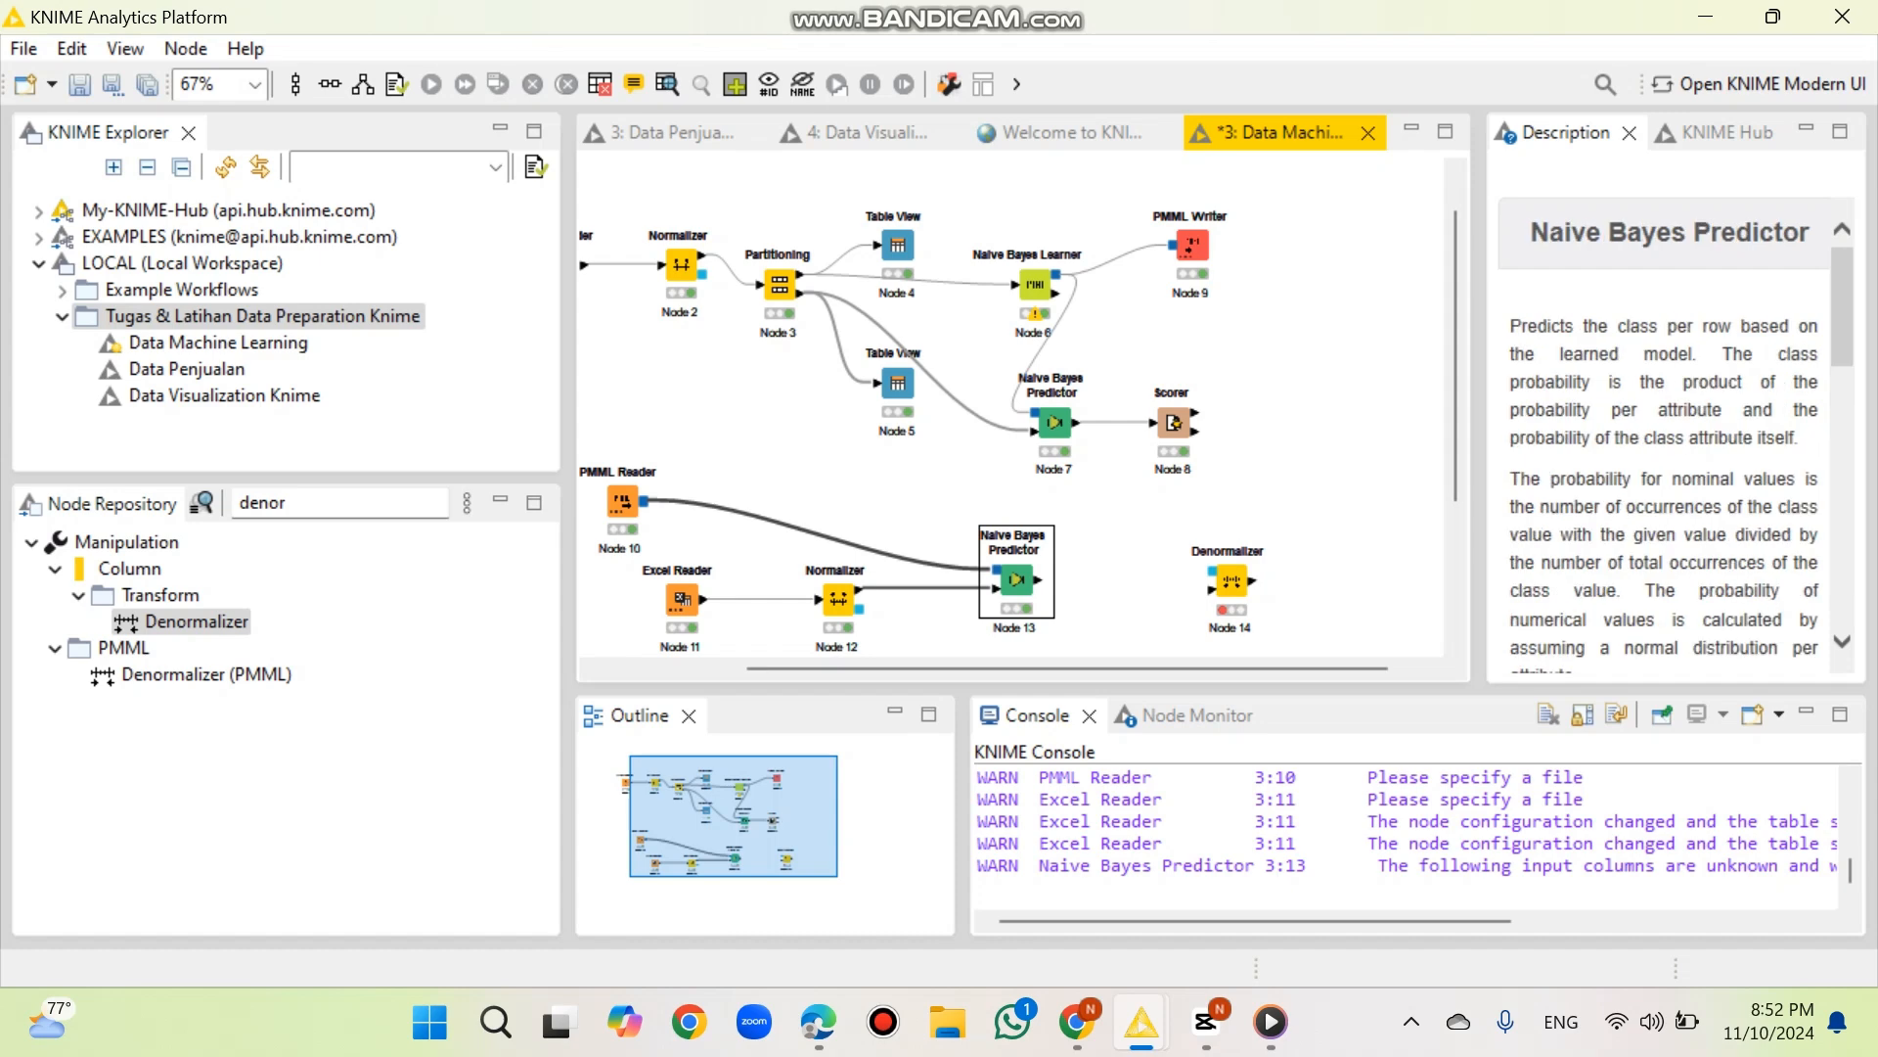
drag(860, 608, 1213, 572)
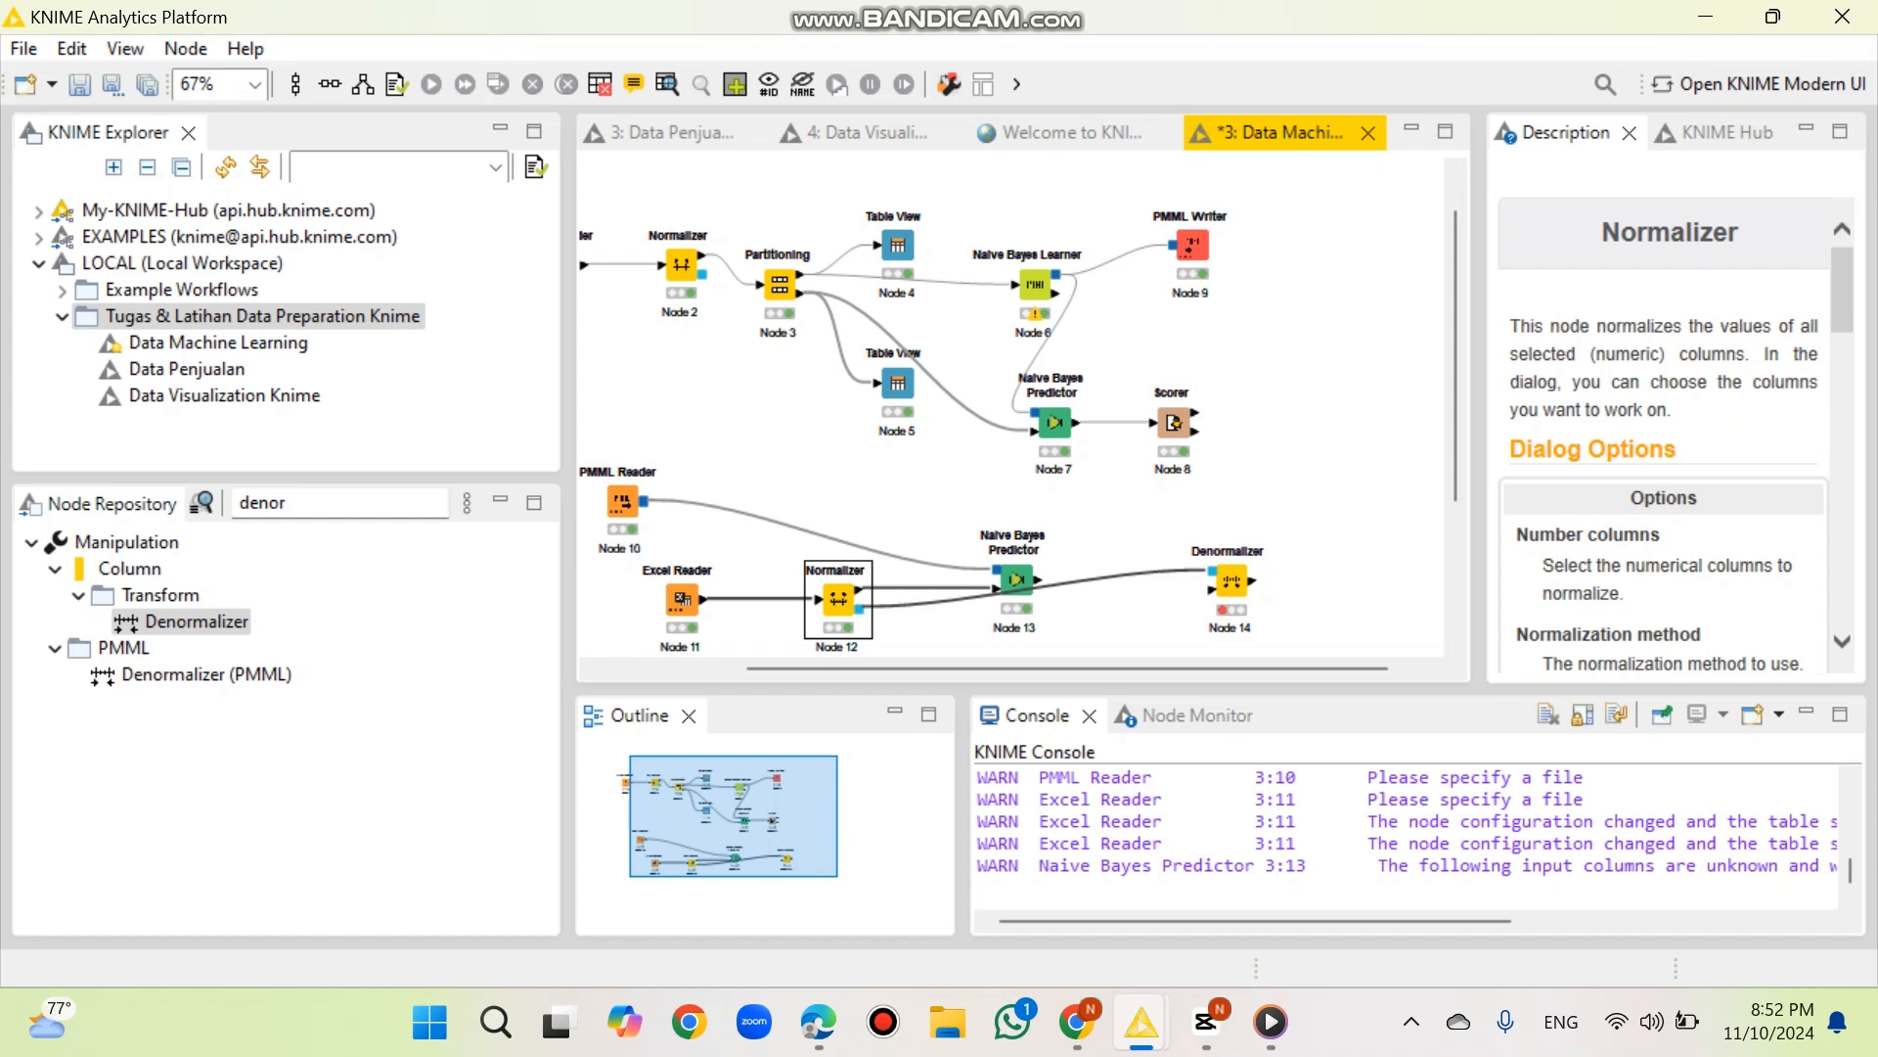
click(1097, 579)
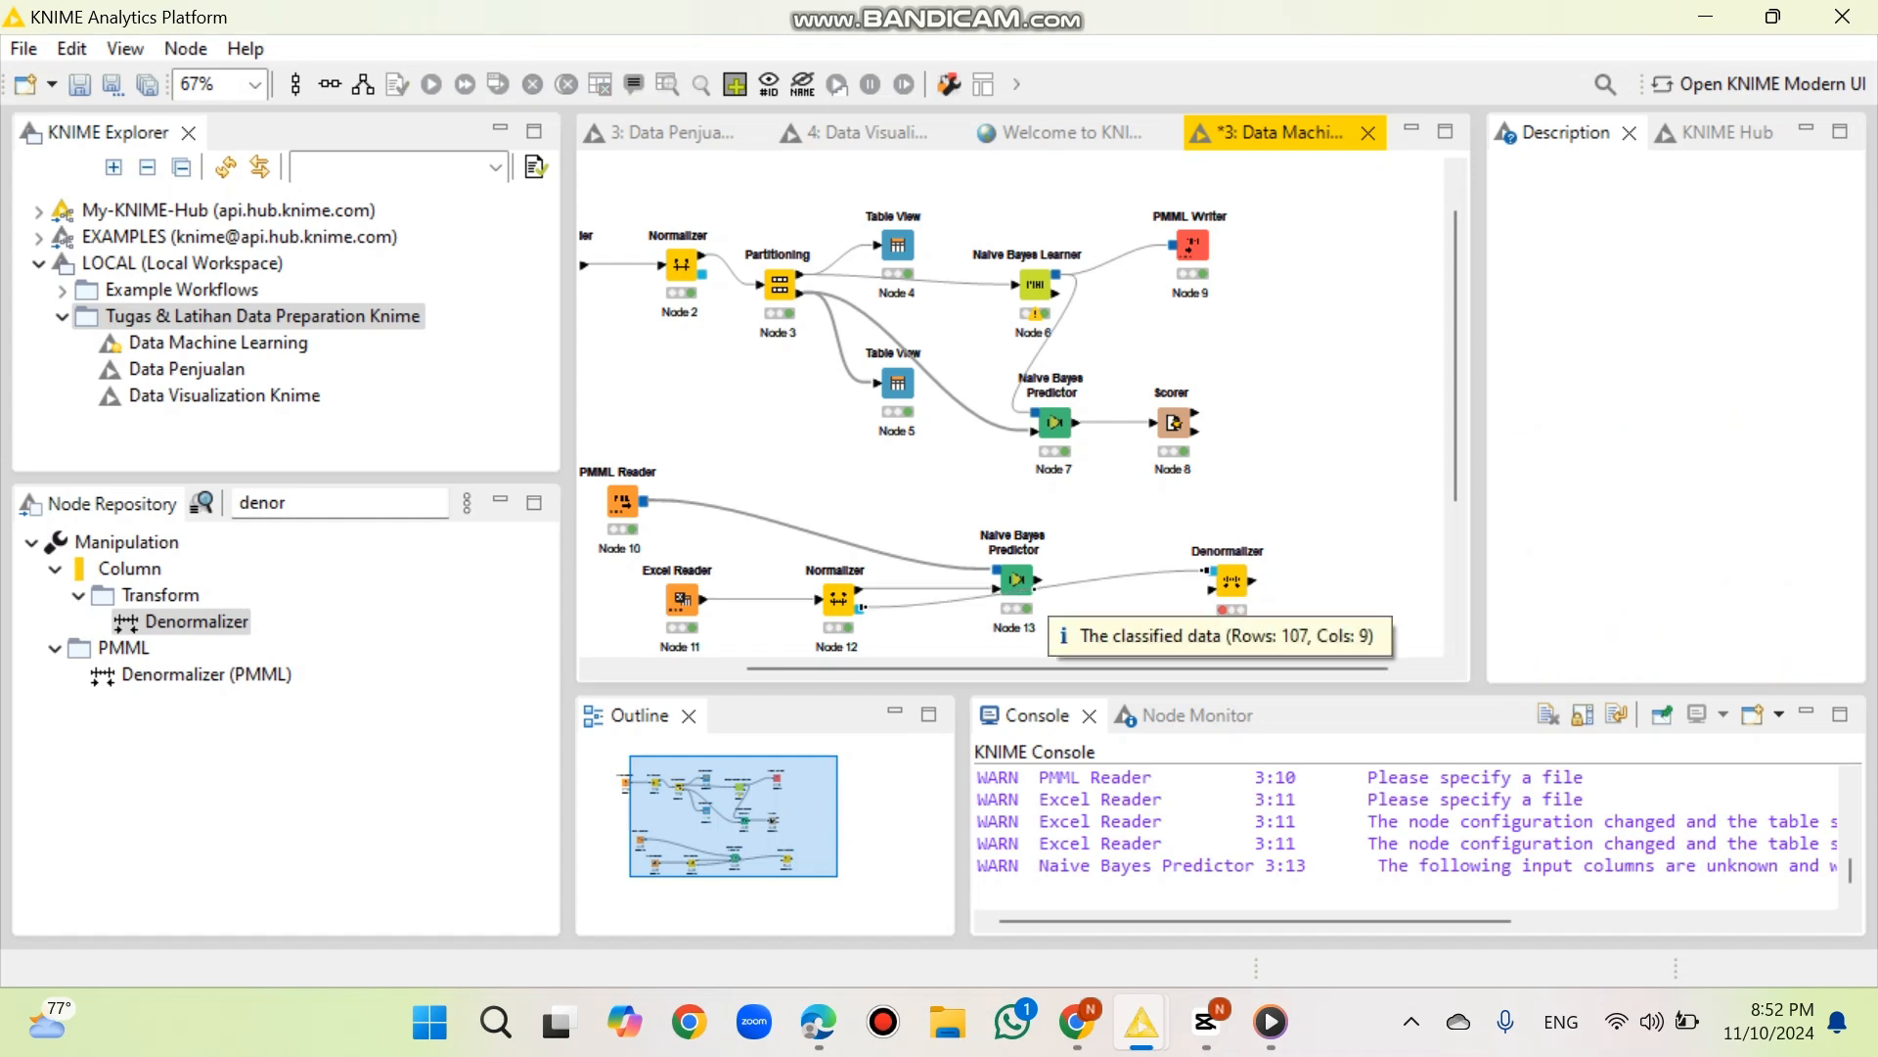
drag(1038, 580, 1212, 589)
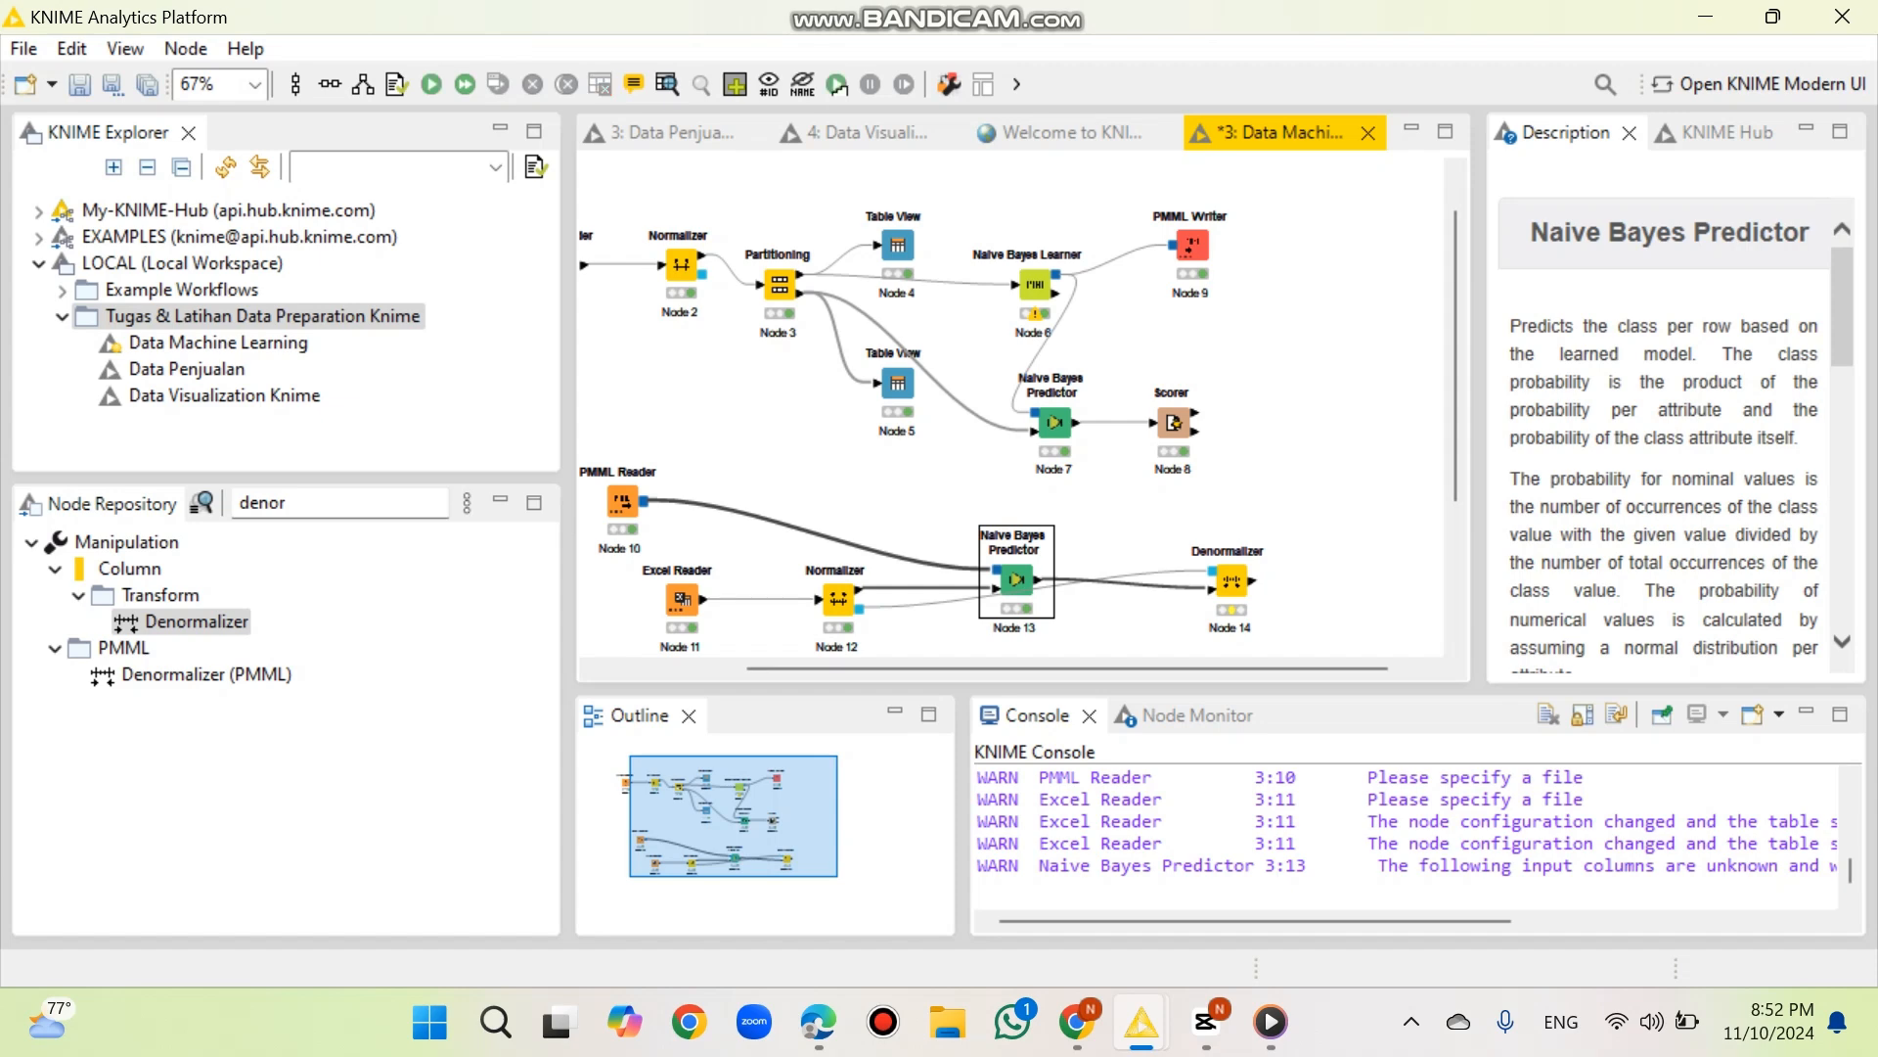
- Execute the Denormalizer and check the Total and Prediction columns in its denormalized output table
click(1232, 581)
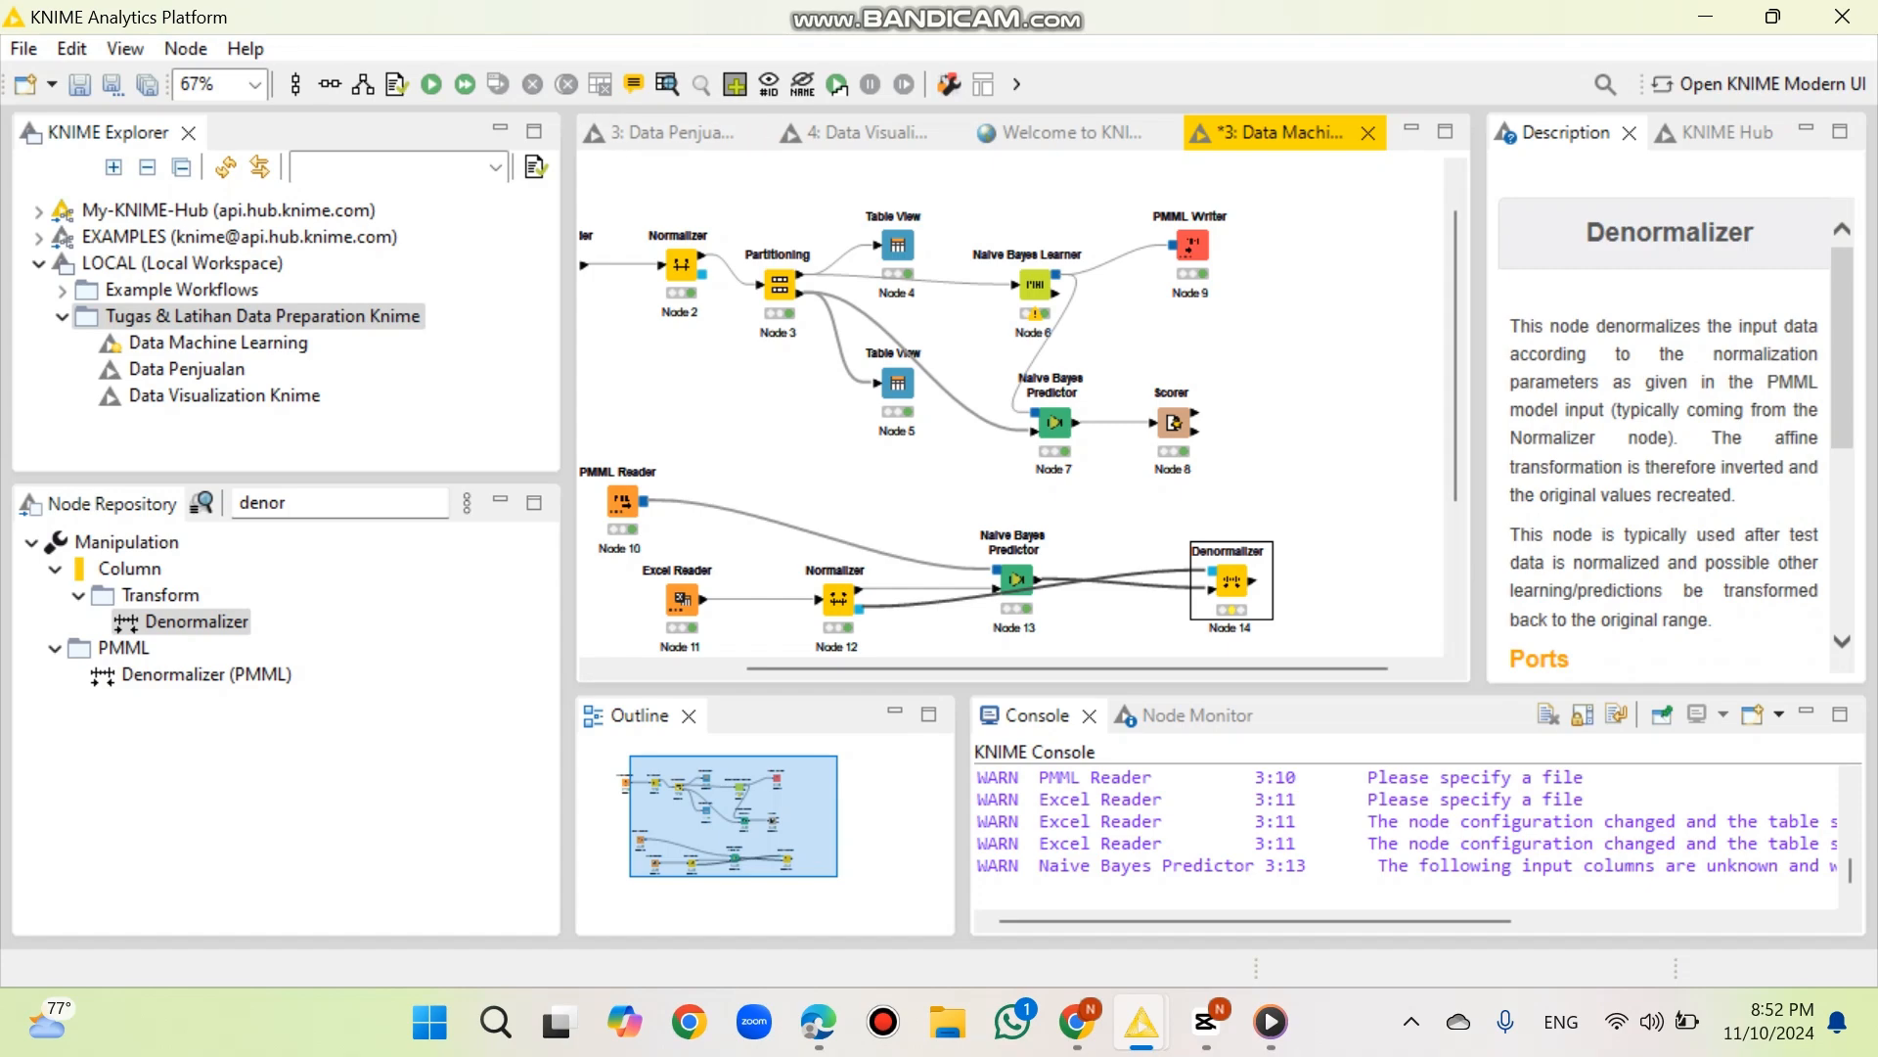
key(F7)
click(666, 84)
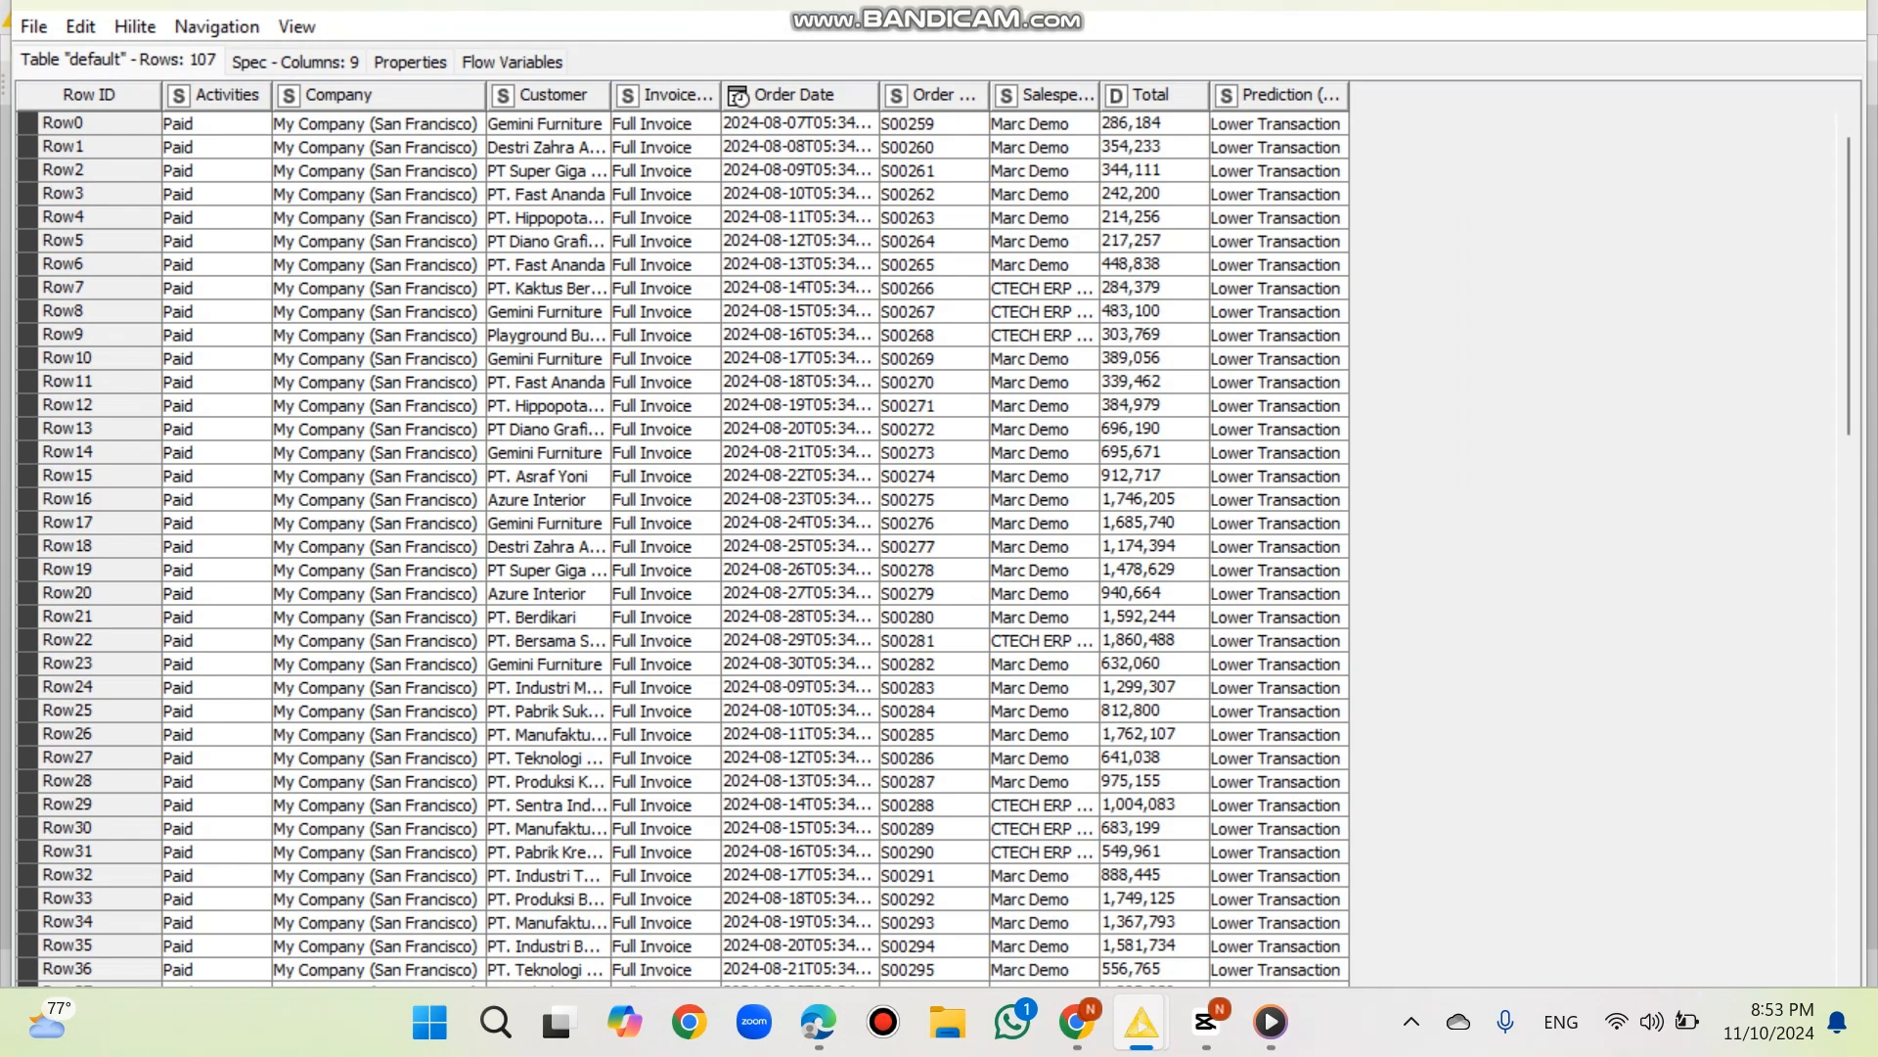
click(1764, 4)
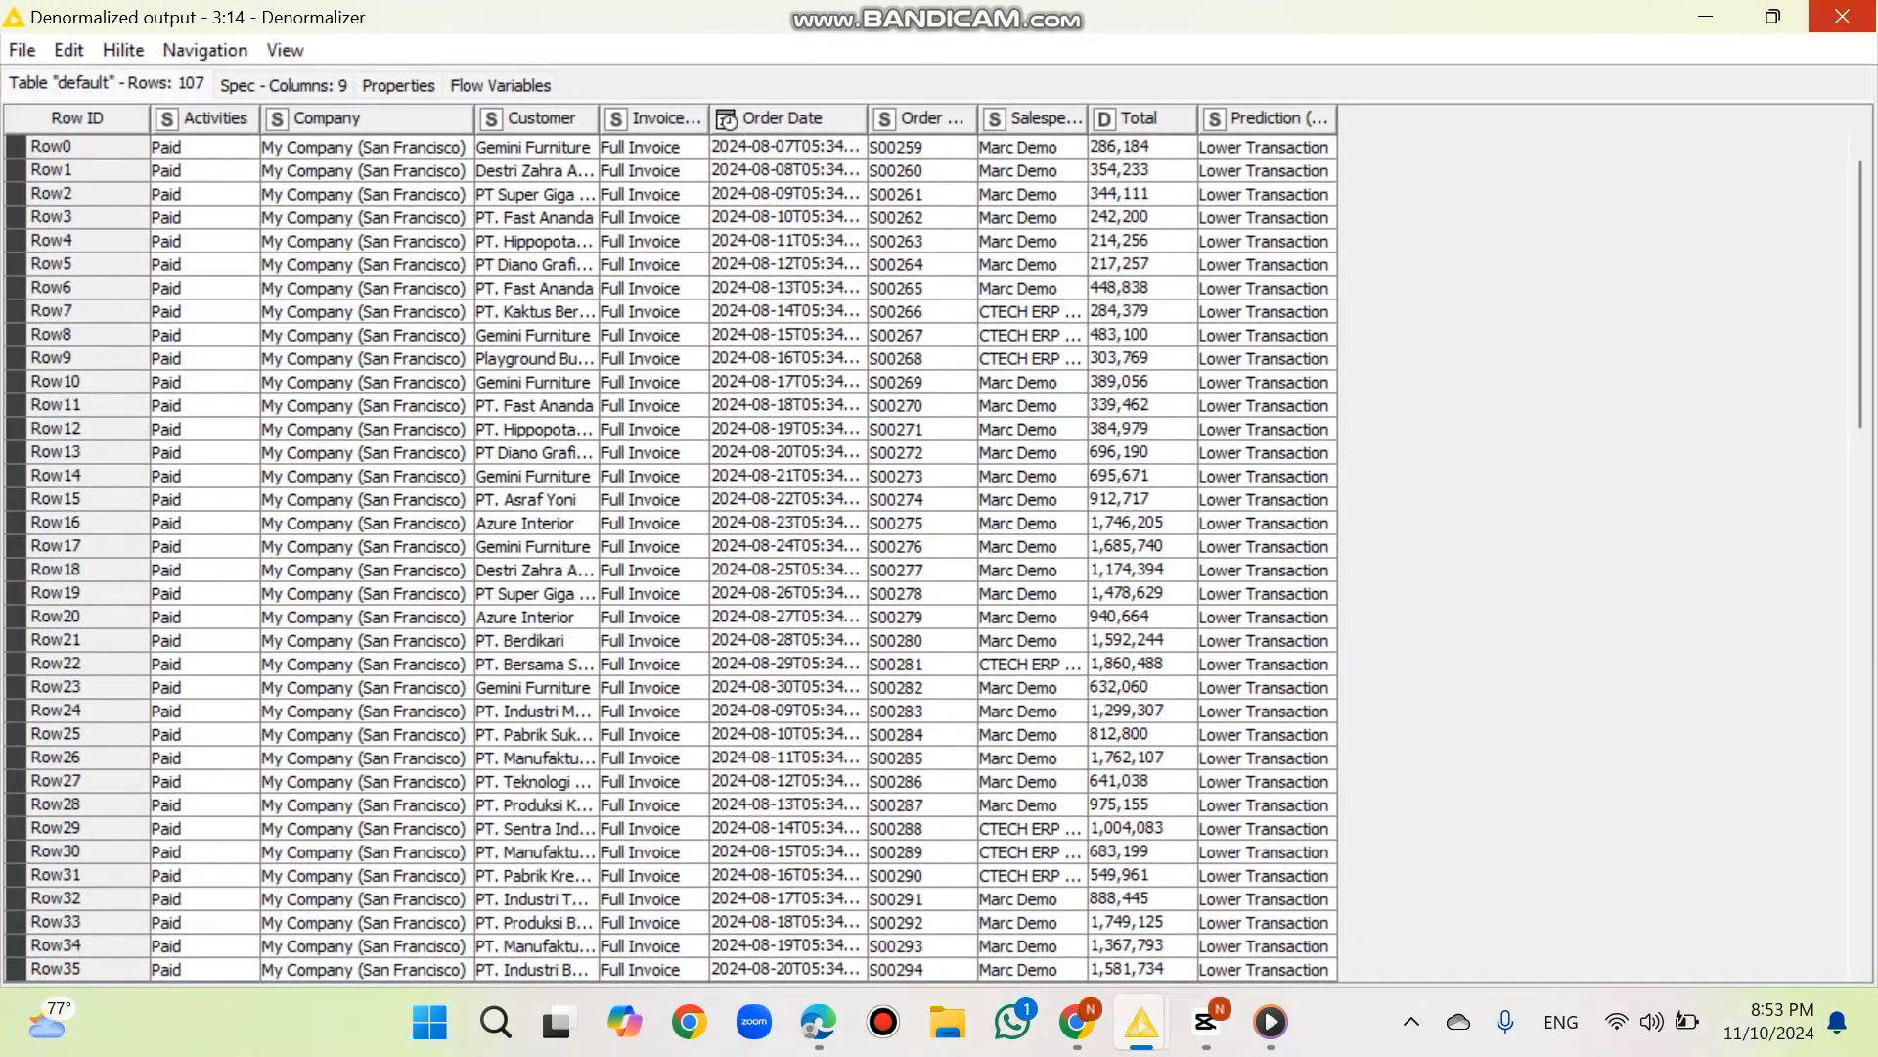
click(1843, 14)
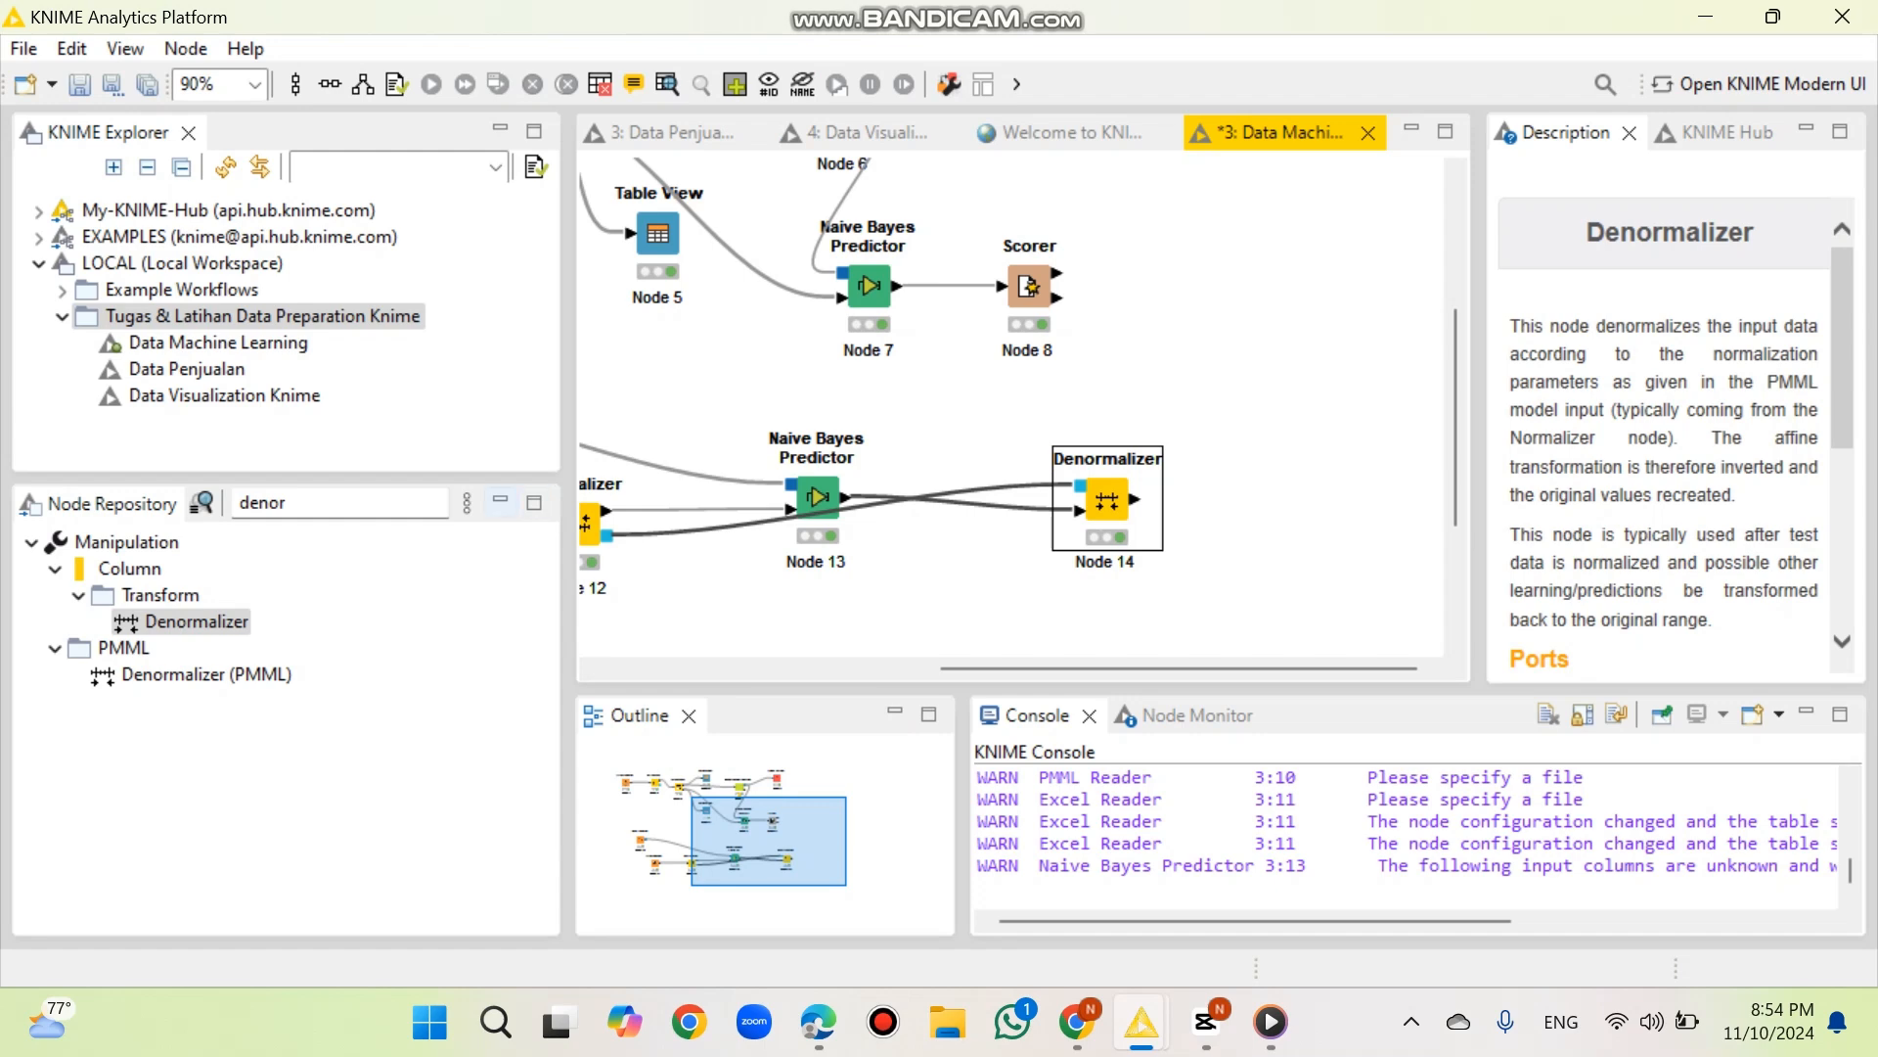
- Find the GroupBy node in the repository, add it to the right of the Denormalizer, and connect the Denormalizer's output to it
double_click(269, 503)
key(BackSpace)
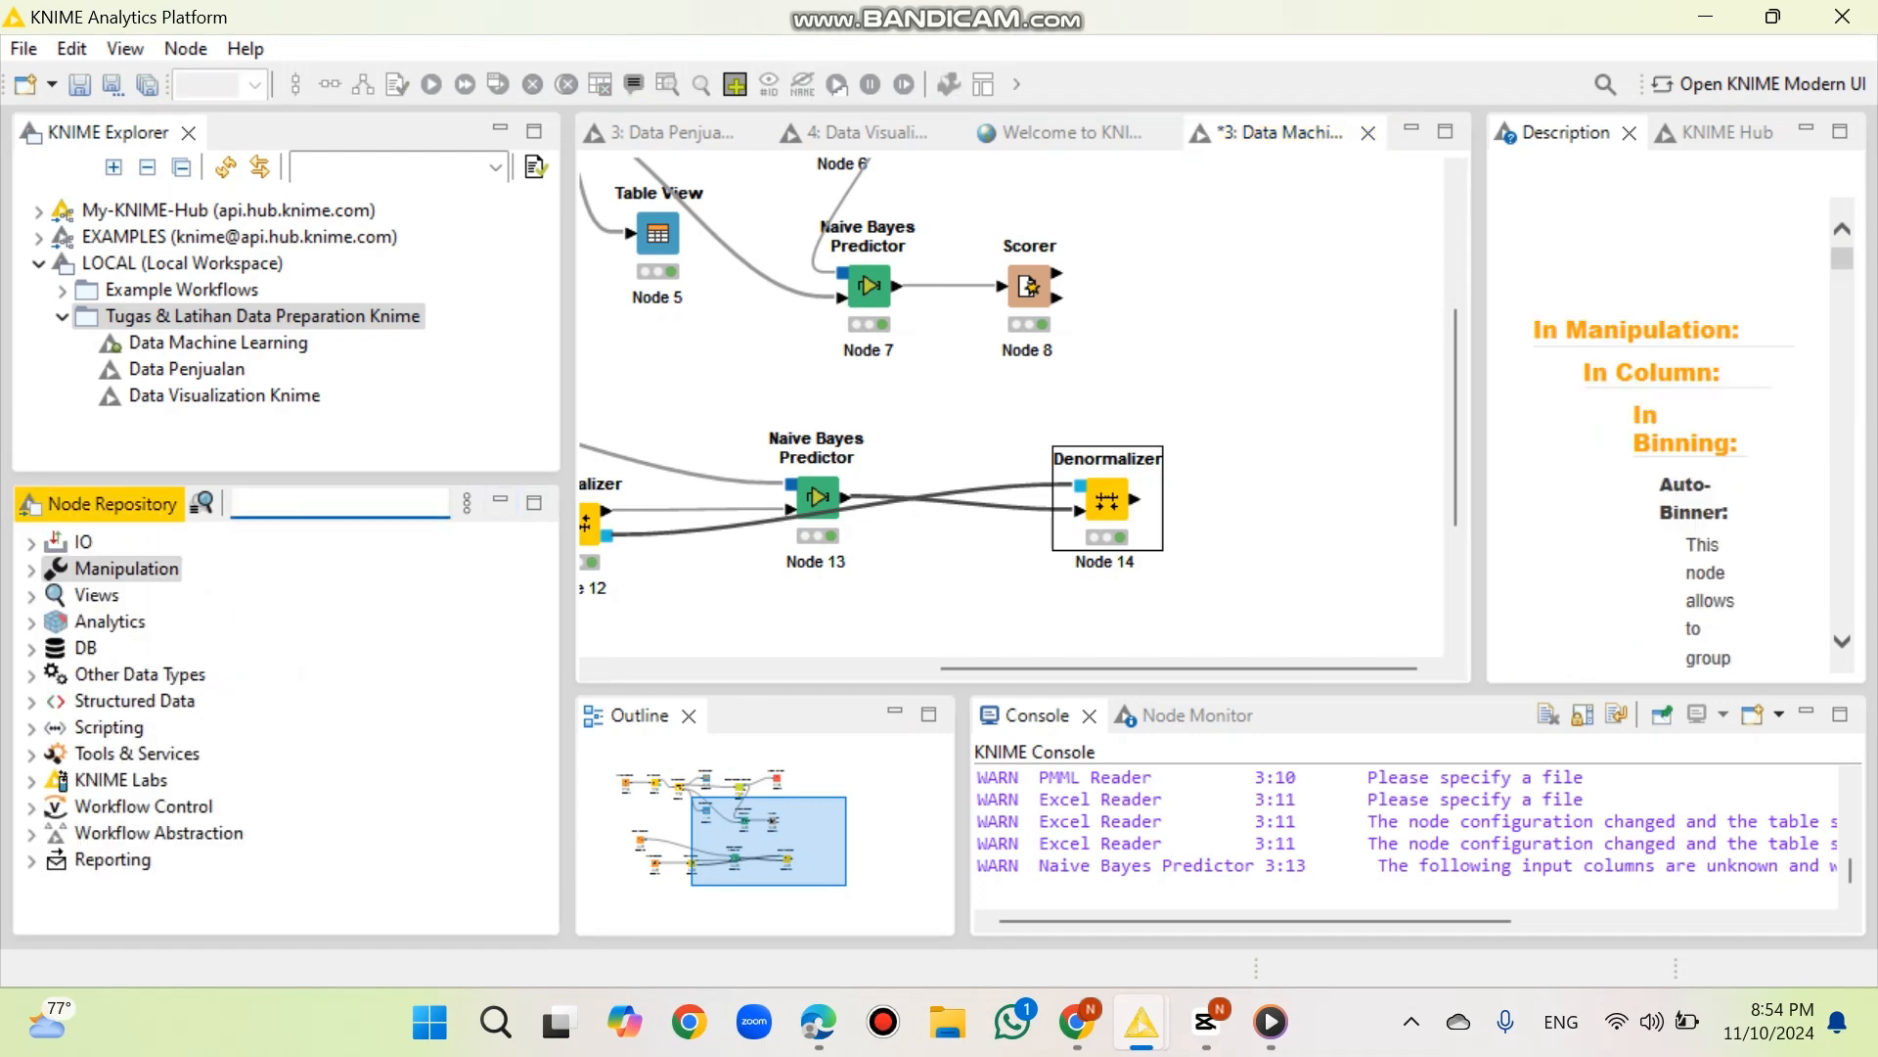
text(gro)
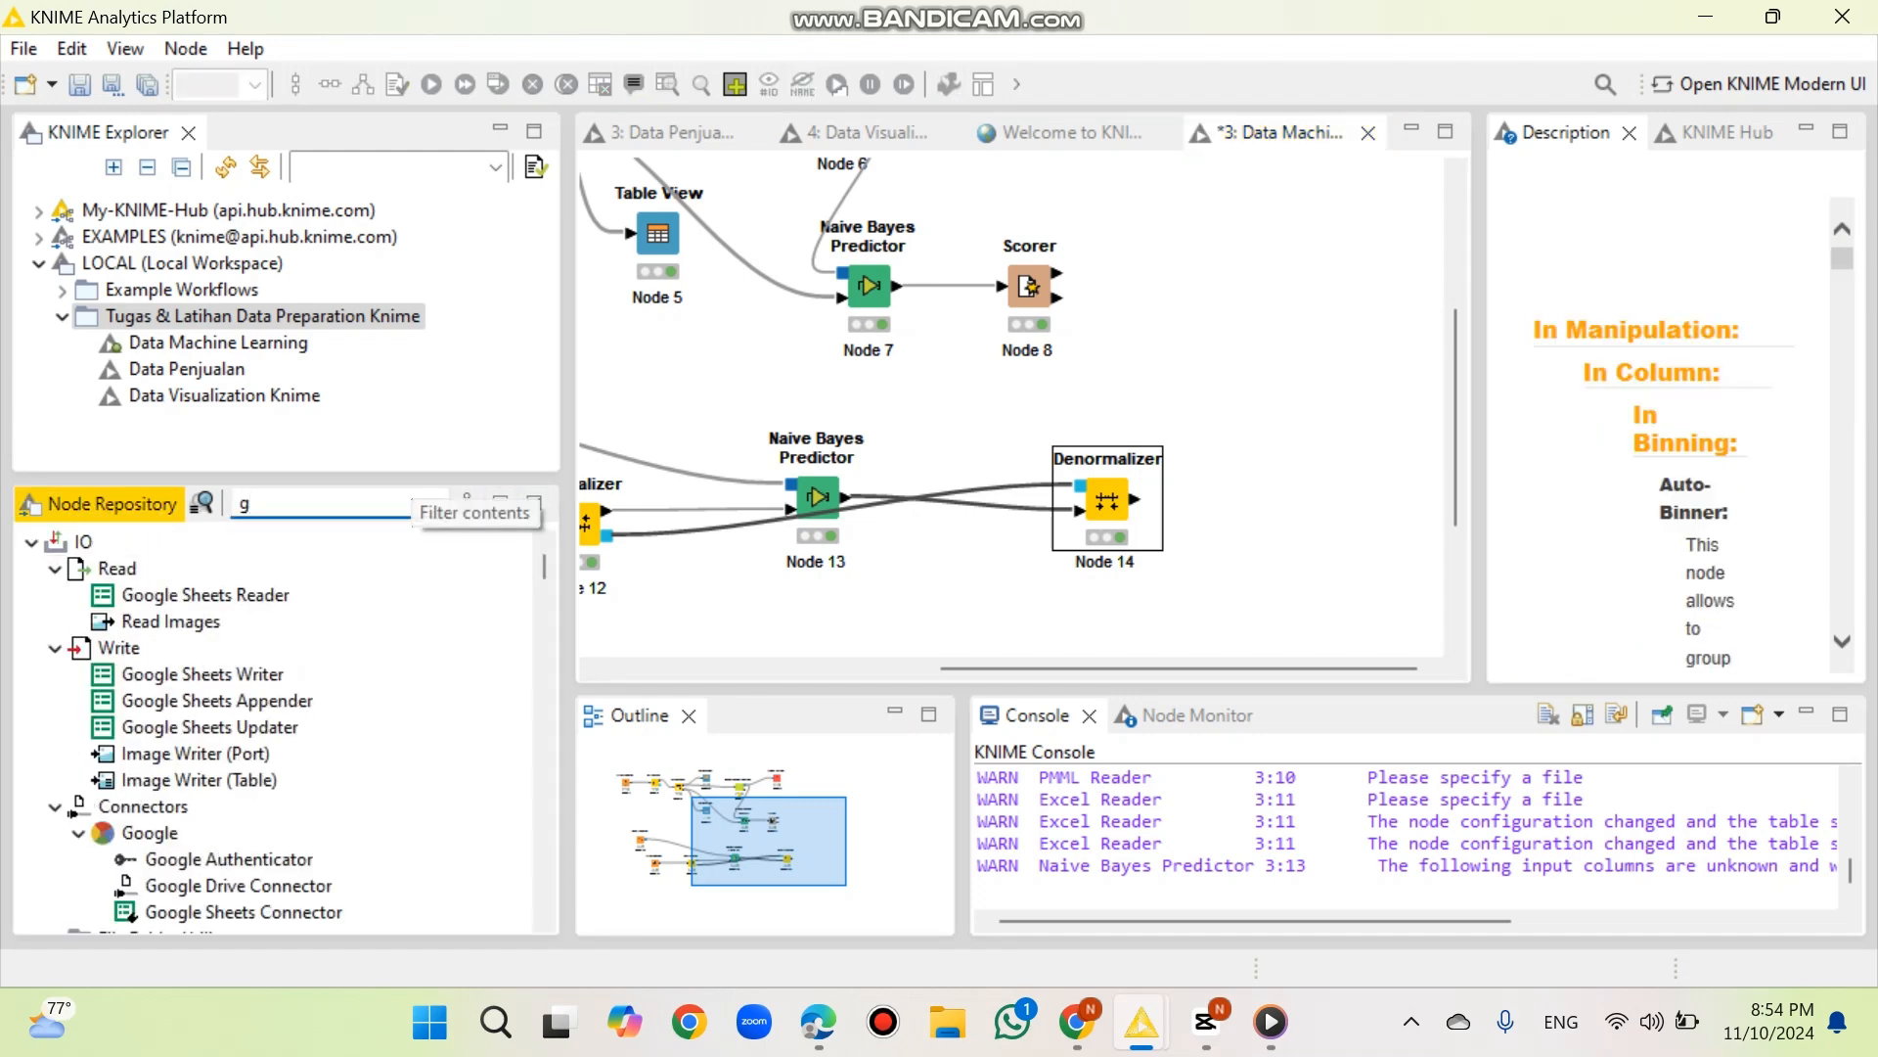
drag(179, 622, 1315, 494)
drag(1134, 499, 1289, 497)
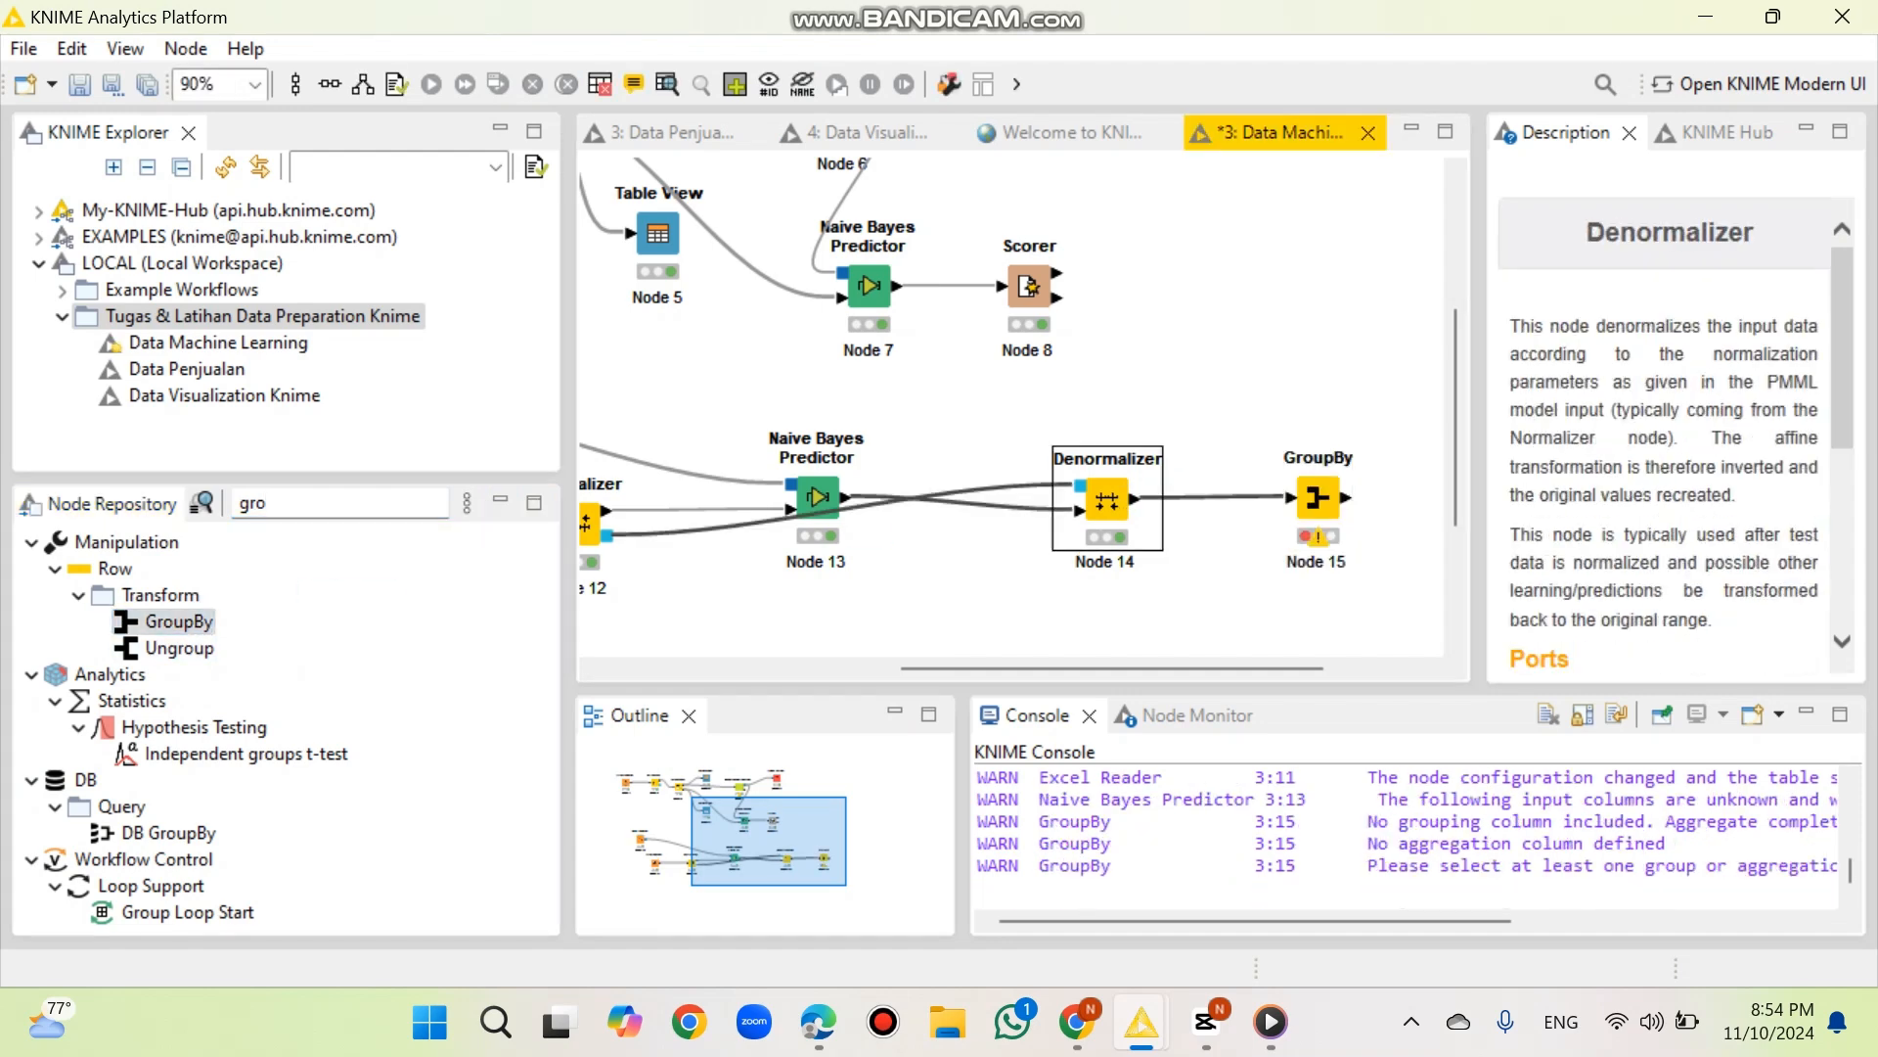
- Open the configuration of the new GroupBy node
click(1316, 497)
right_click(1314, 497)
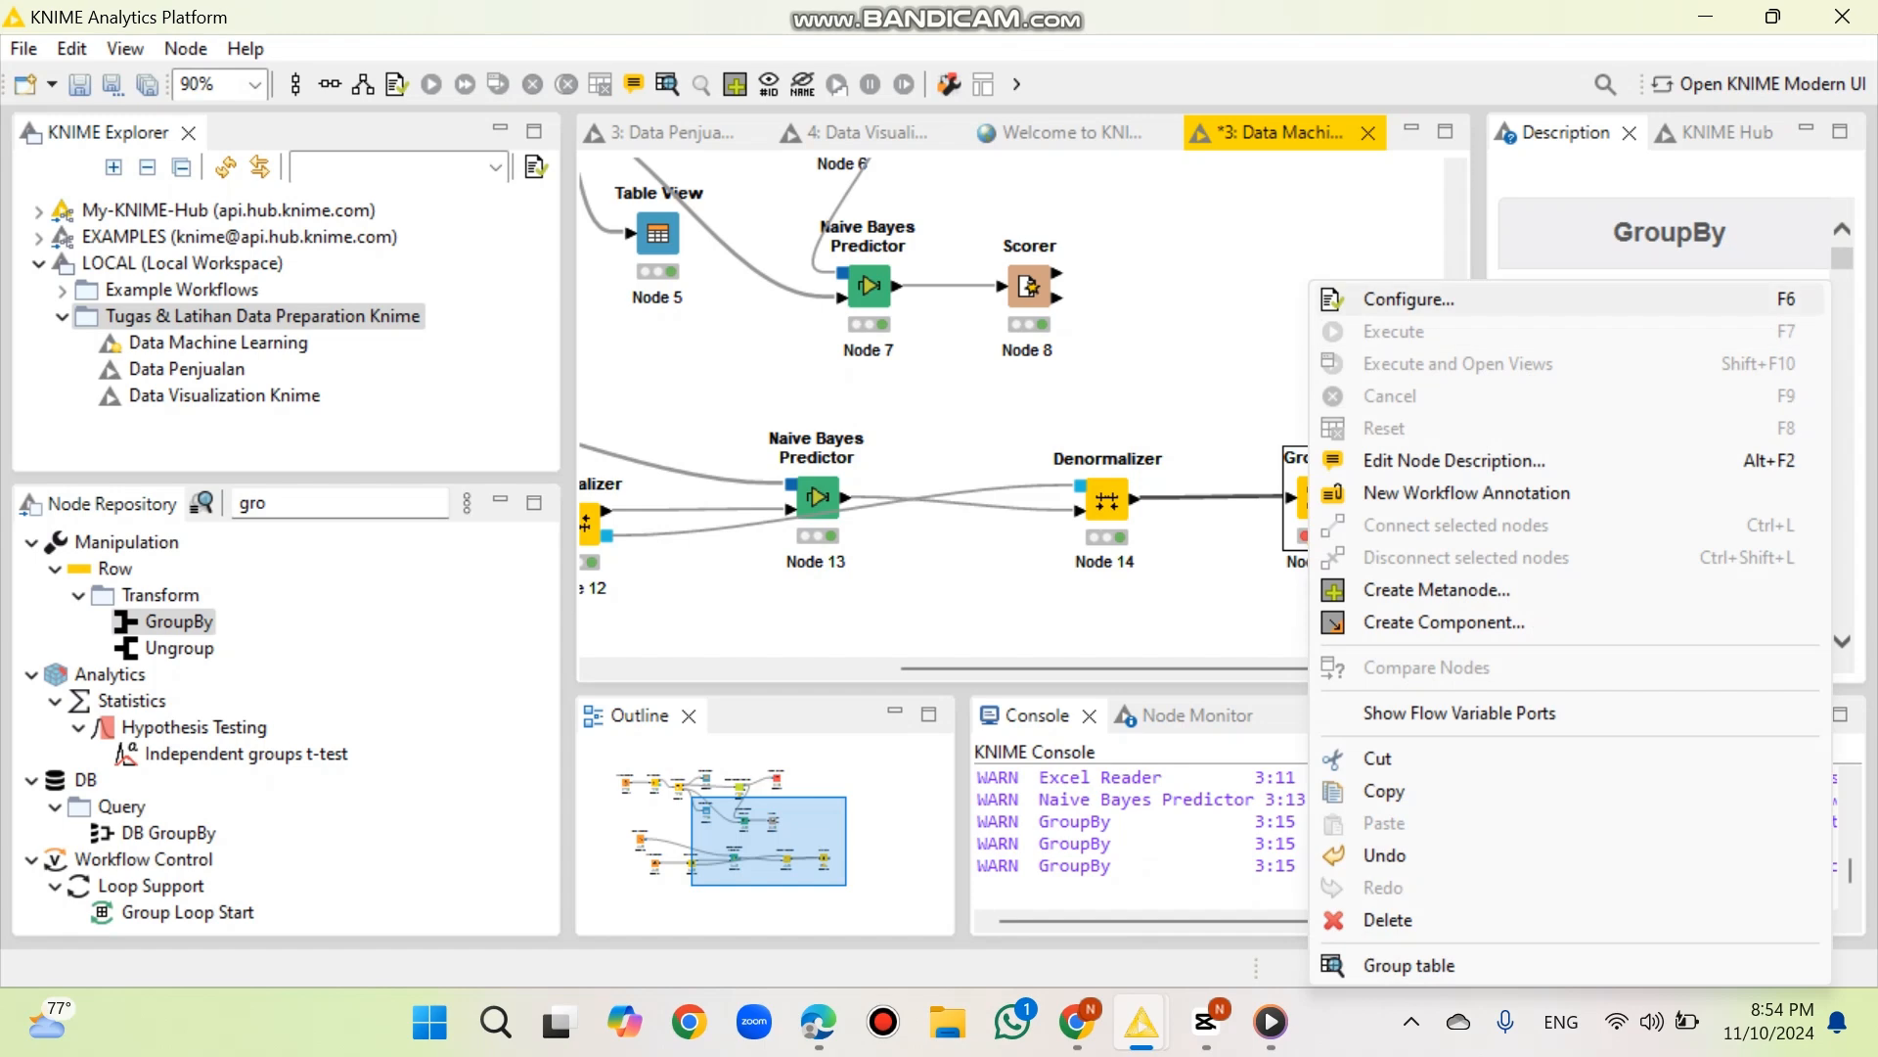
click(1409, 299)
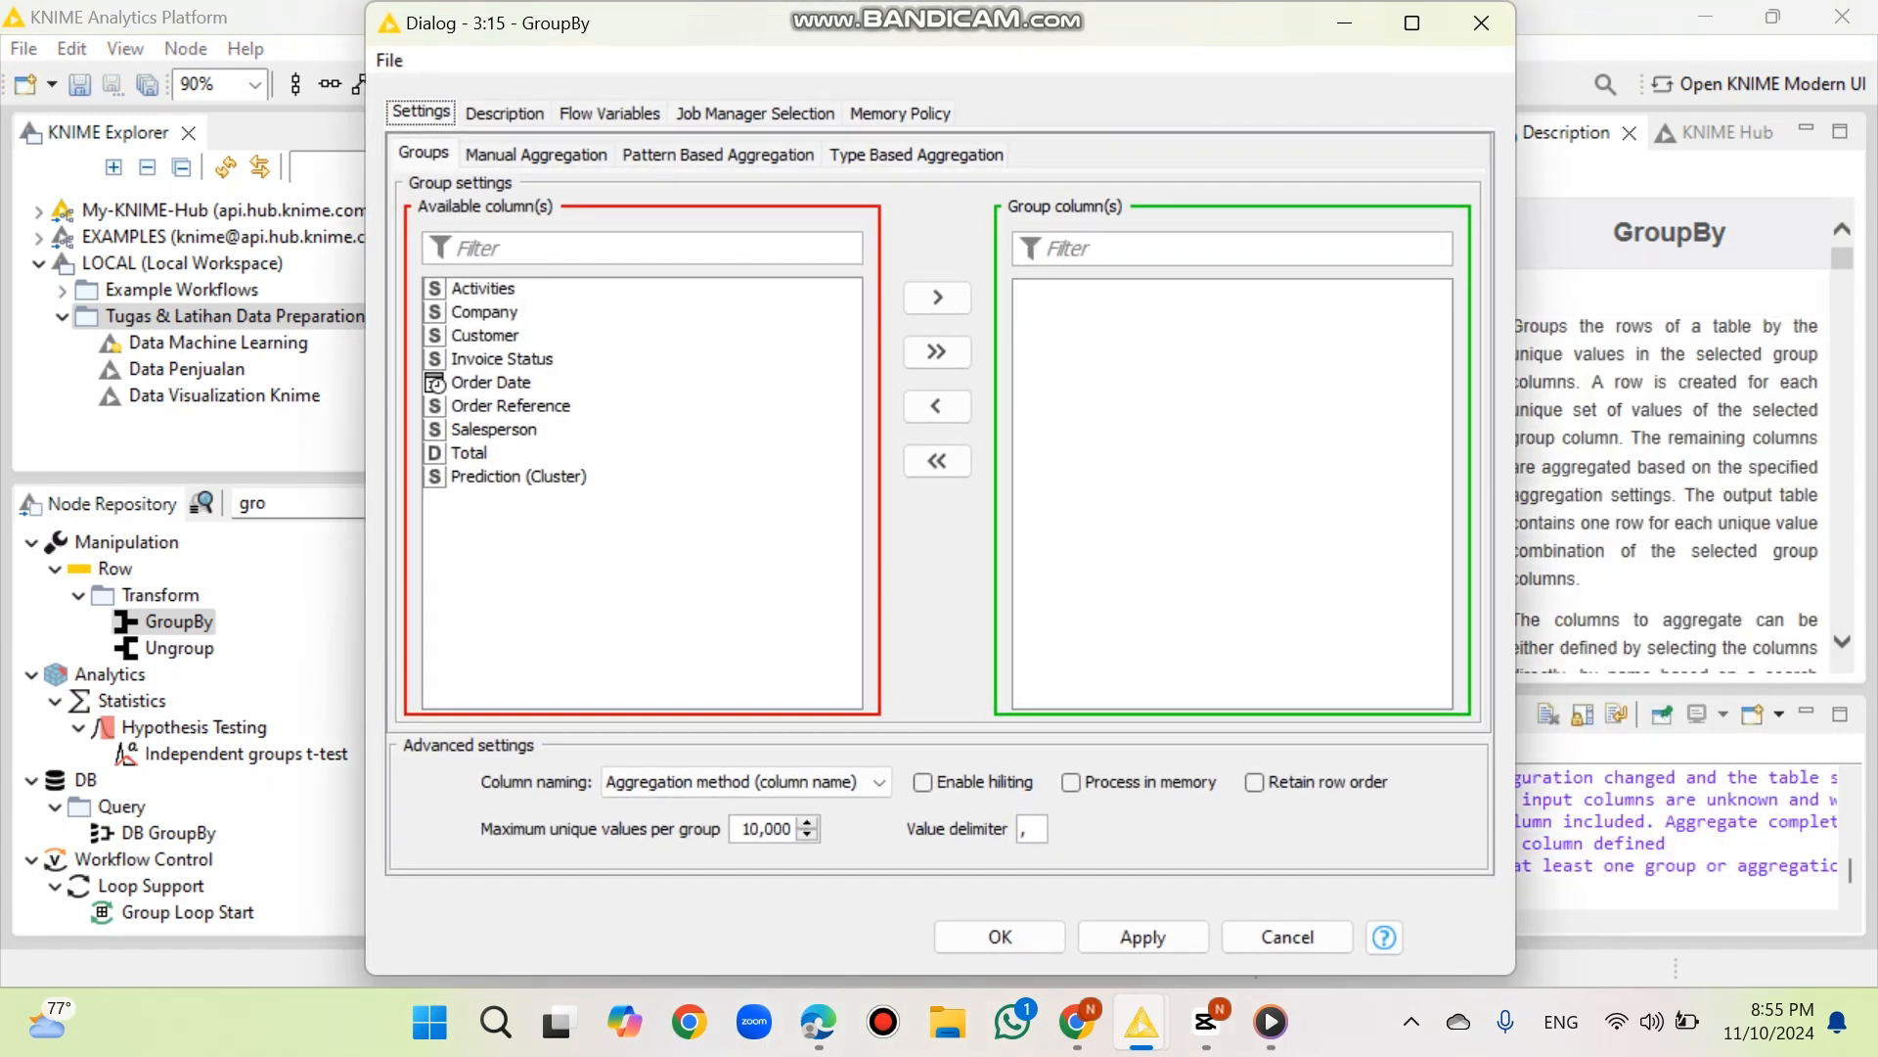
click(486, 335)
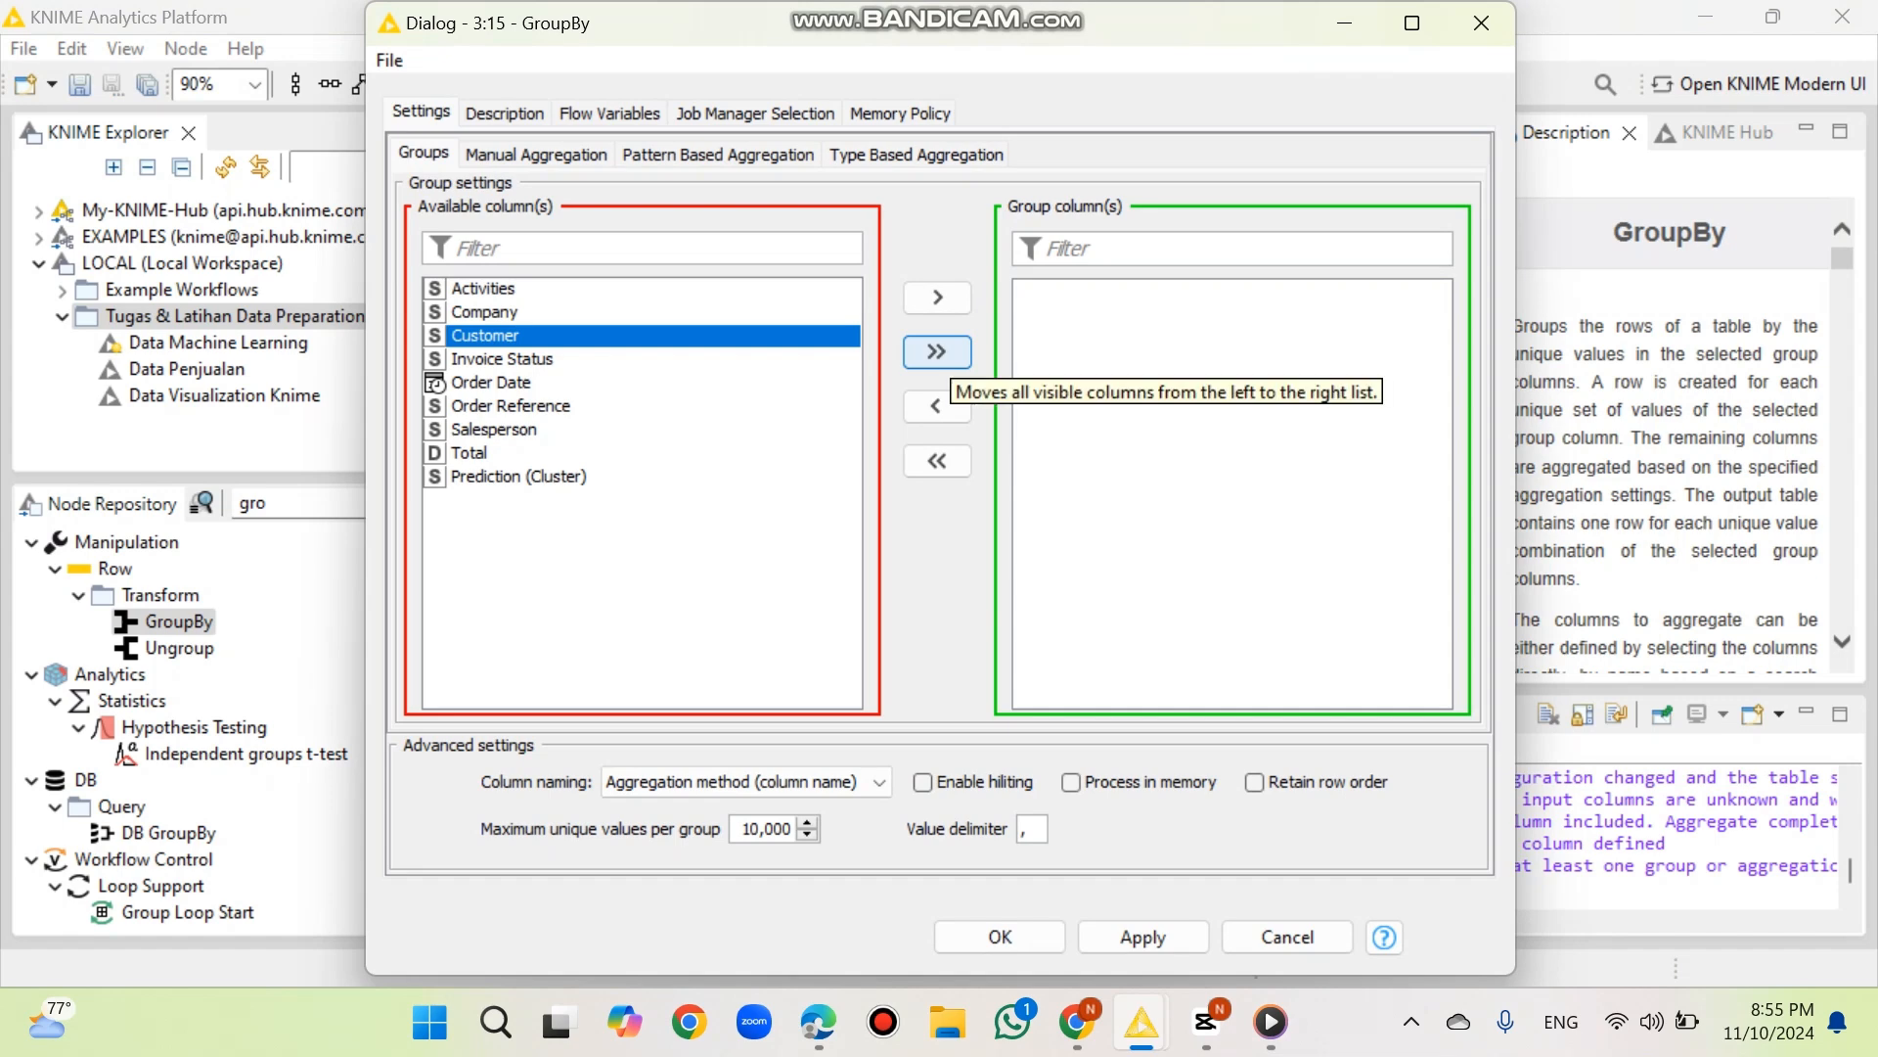
click(938, 352)
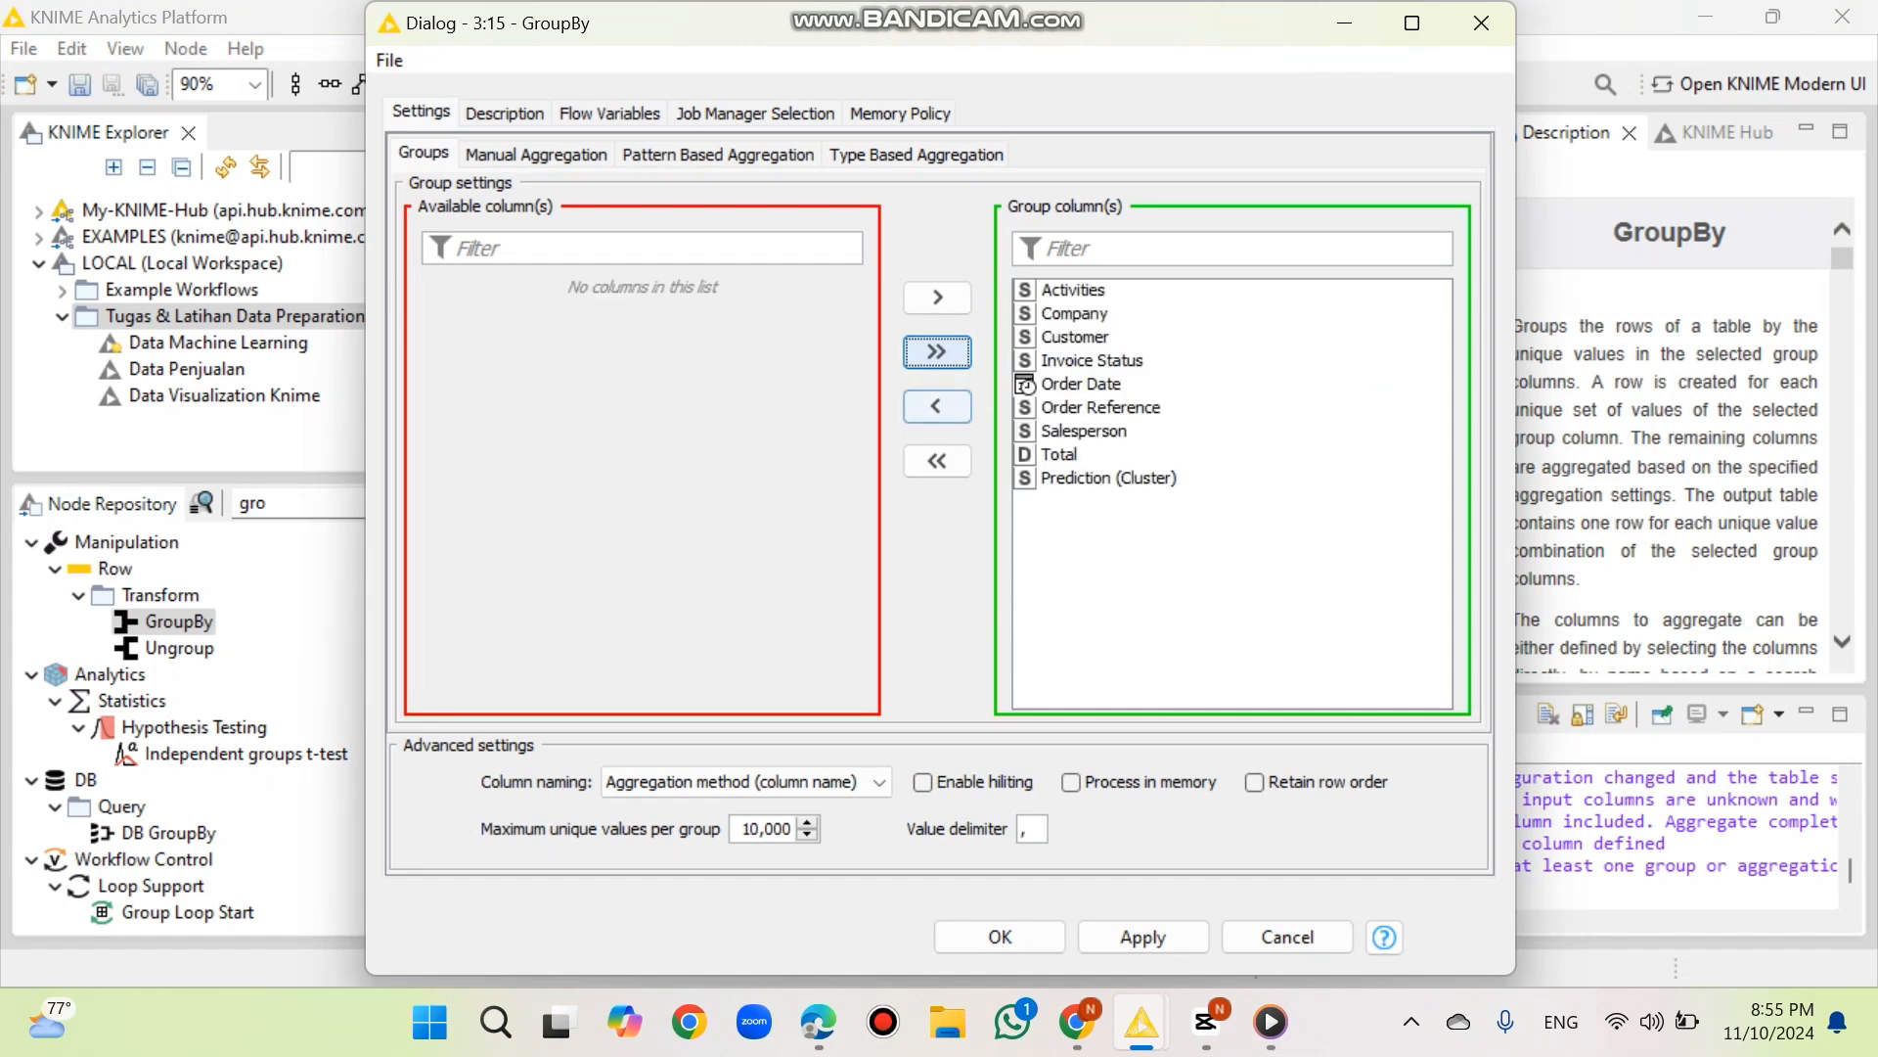
click(937, 460)
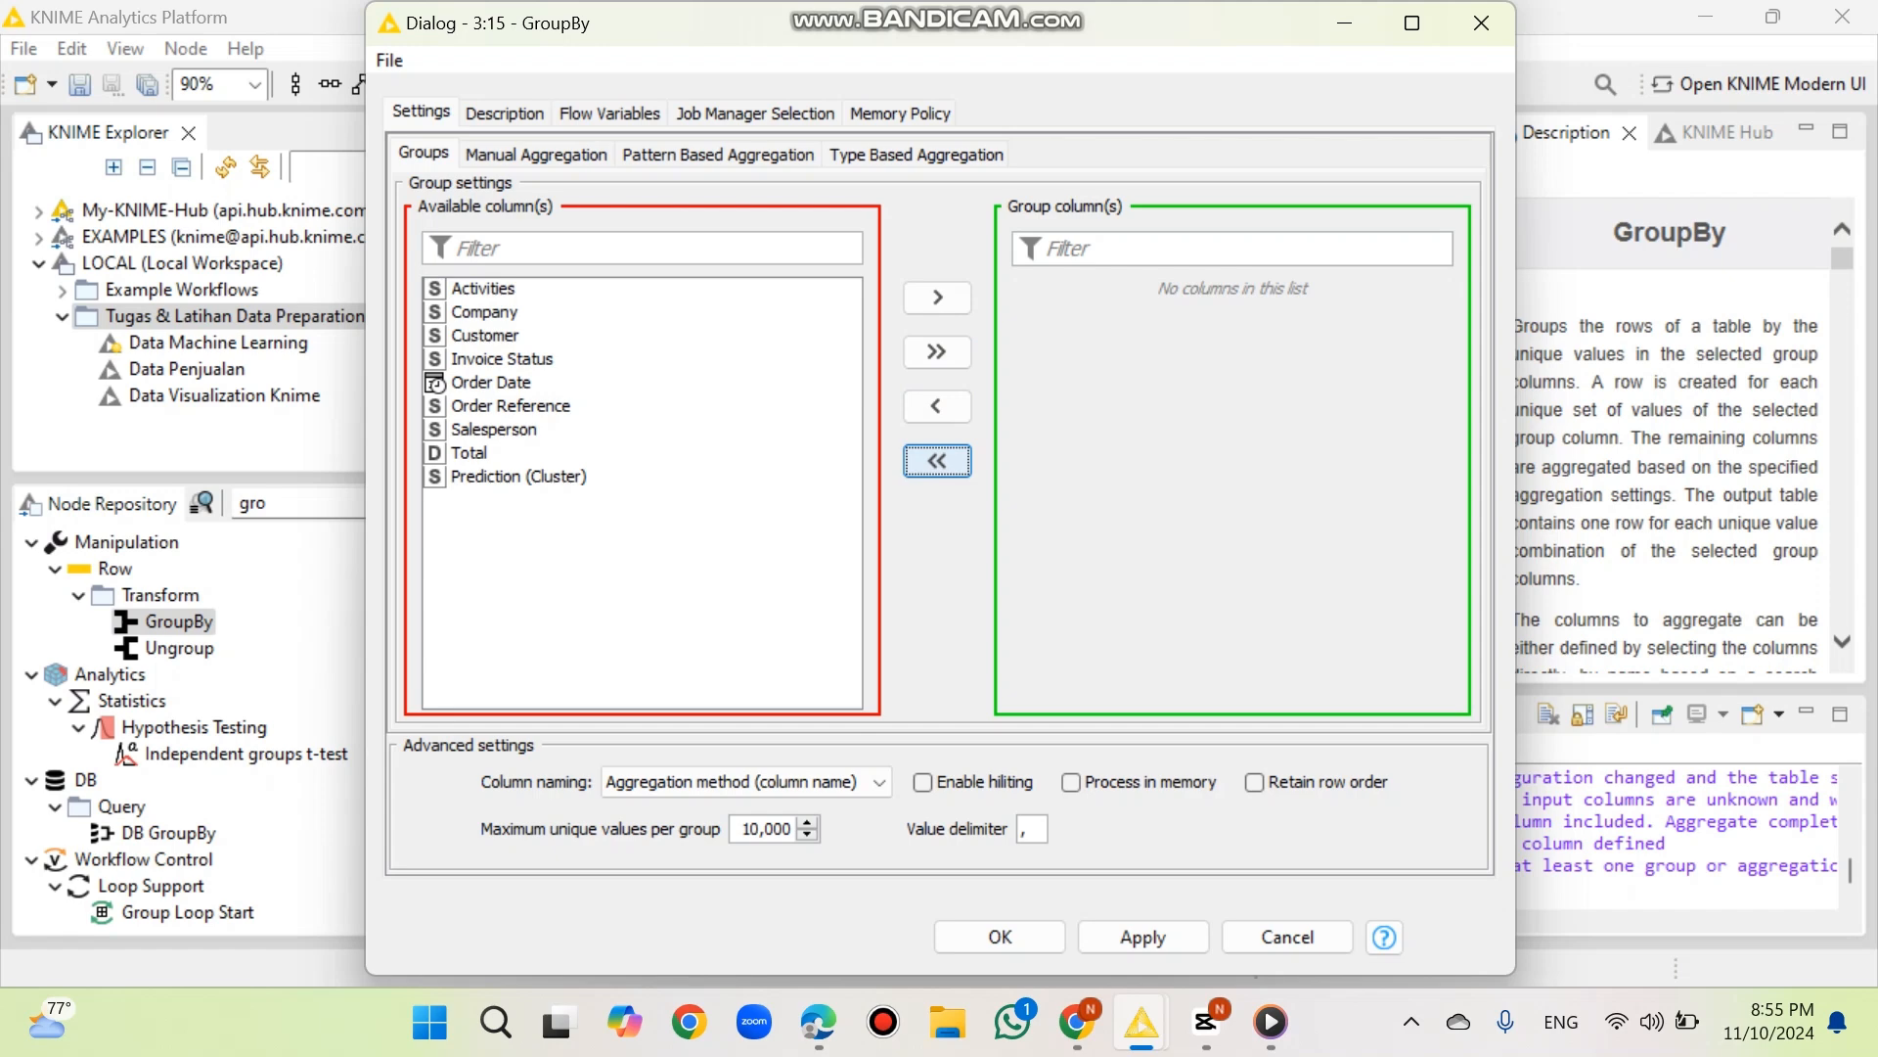
- Group the rows by the Customer column, aggregate the Total column with Sum, and accept the GroupBy settings
click(484, 335)
click(937, 297)
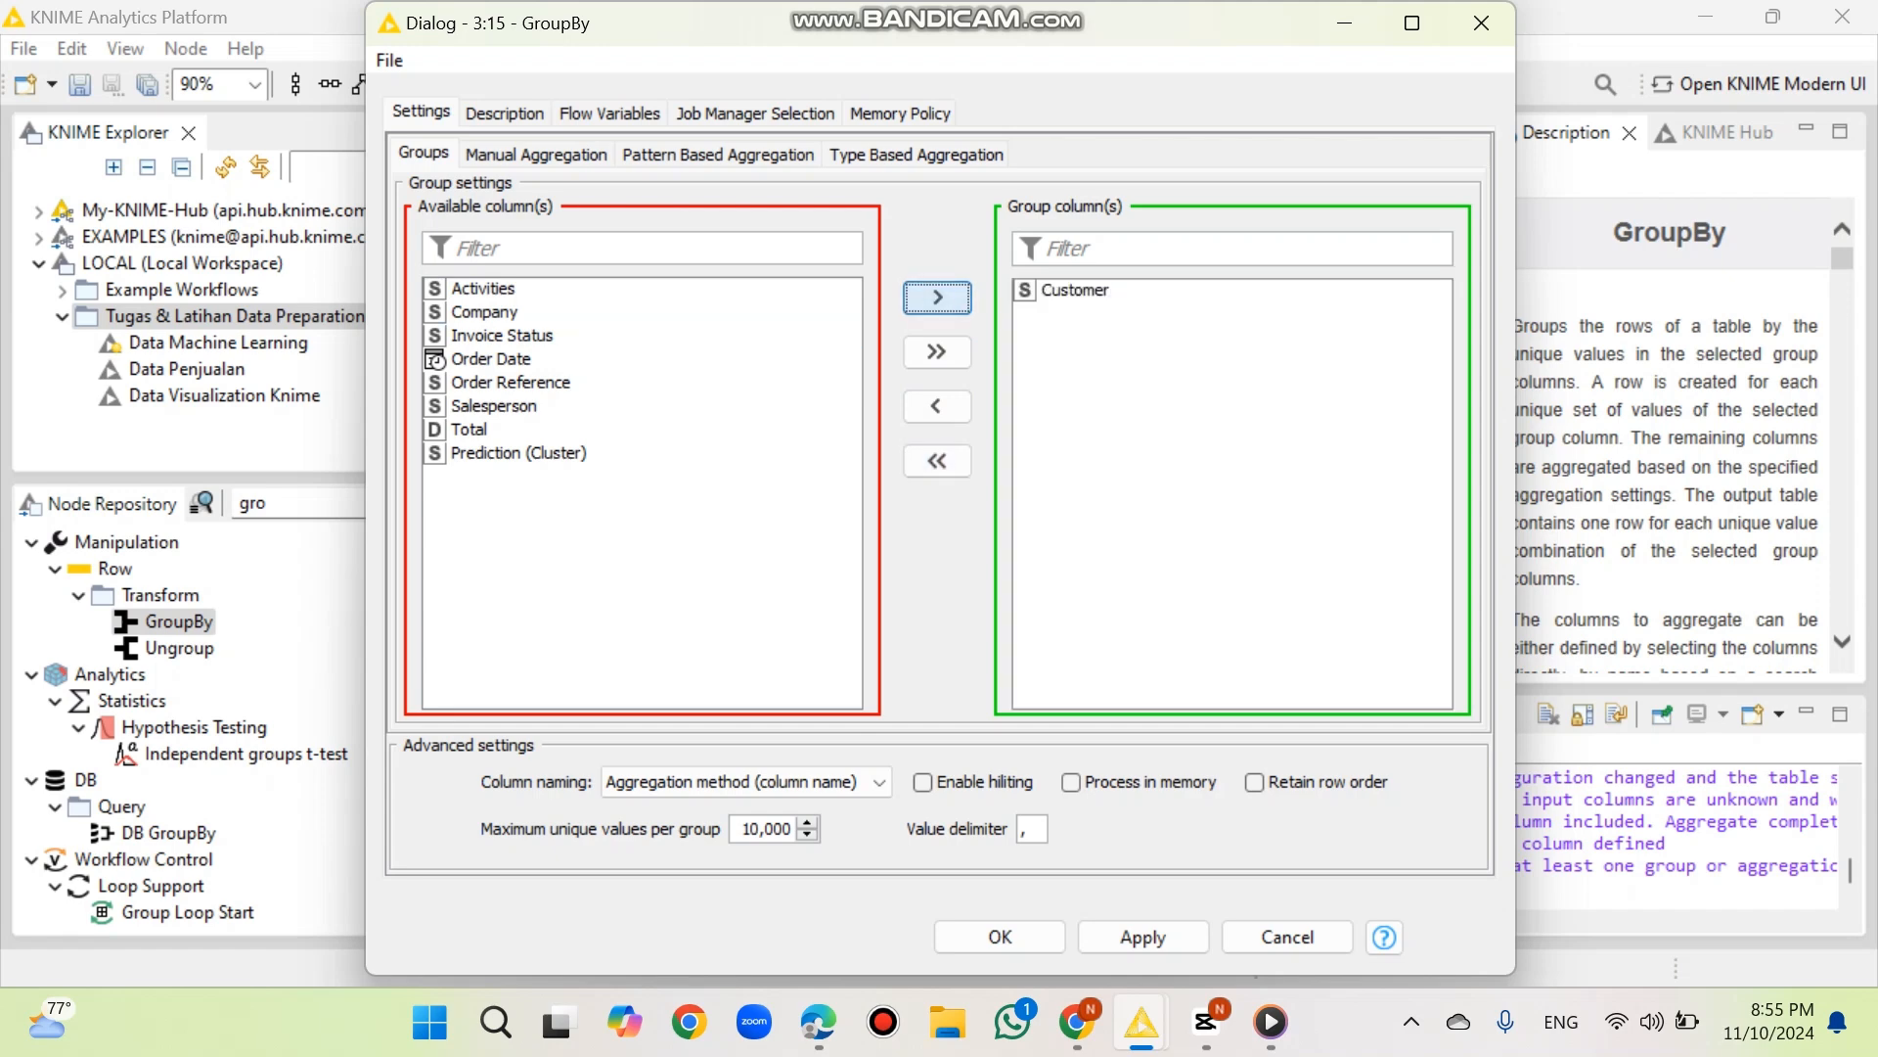
click(536, 154)
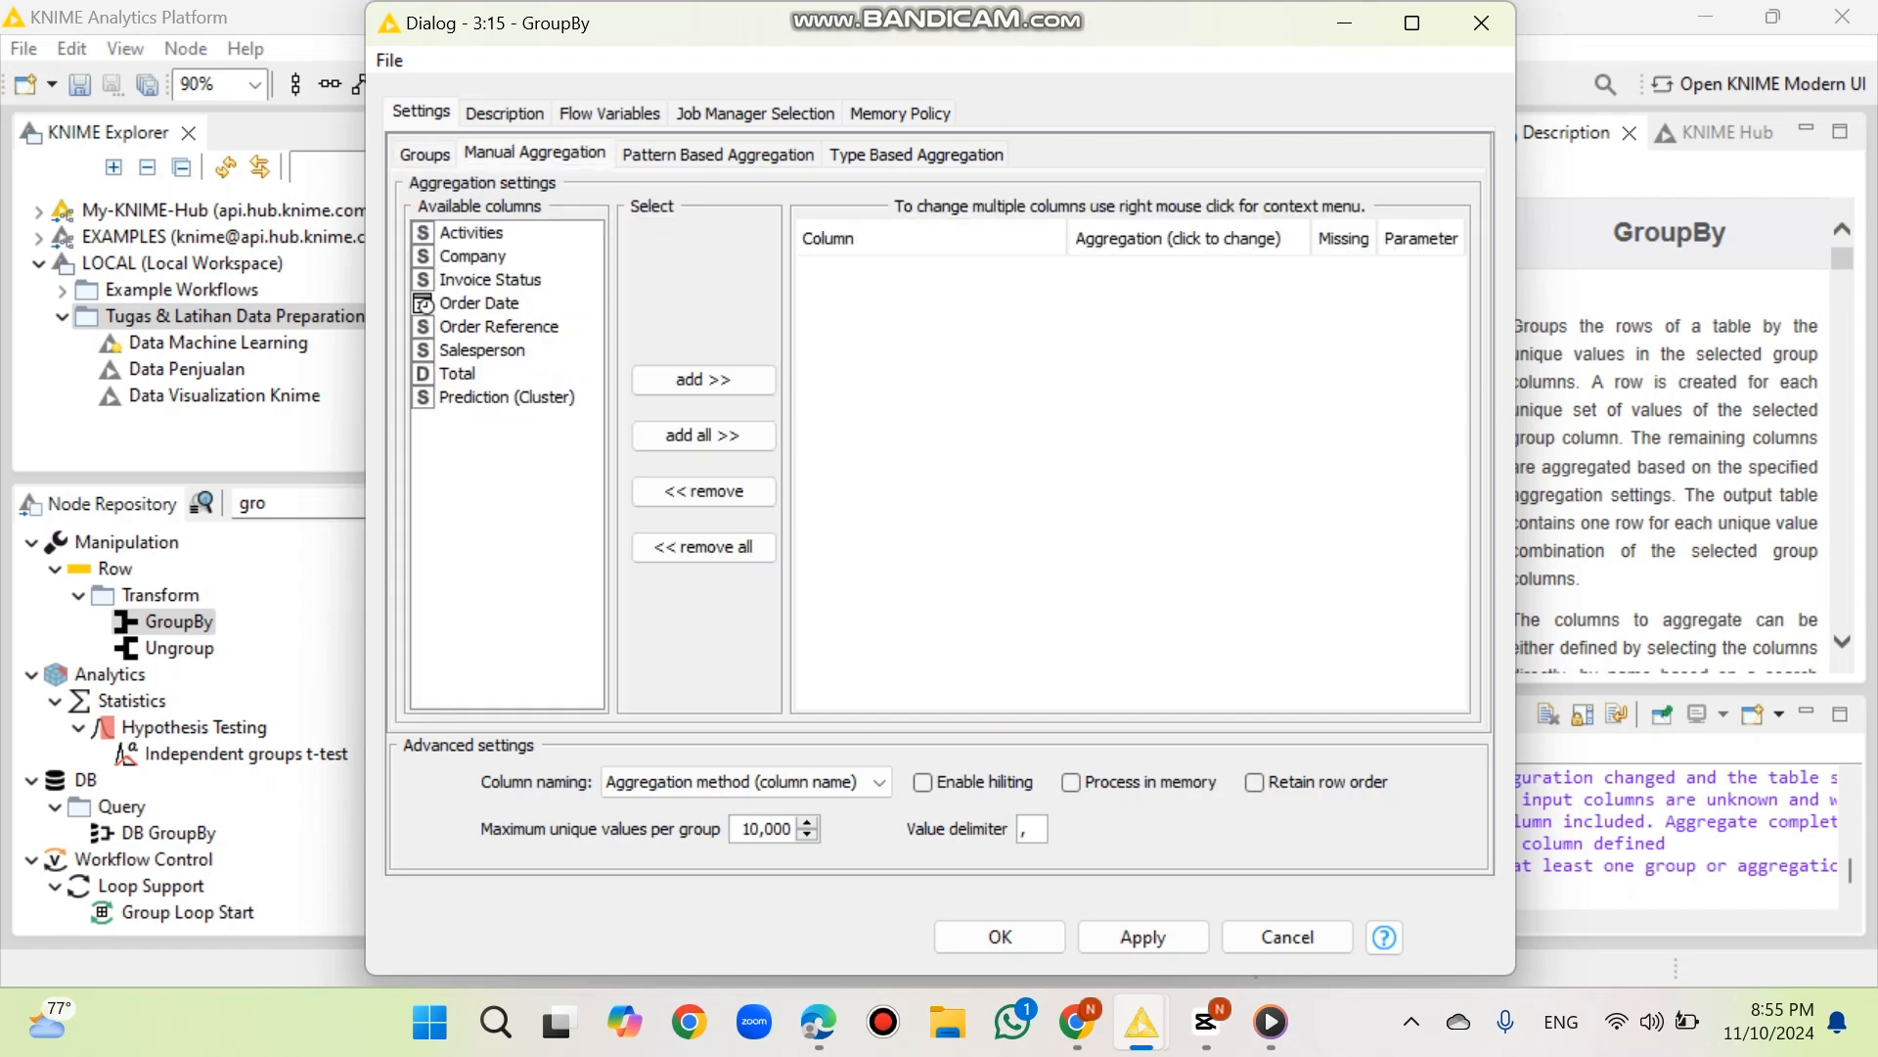
click(458, 374)
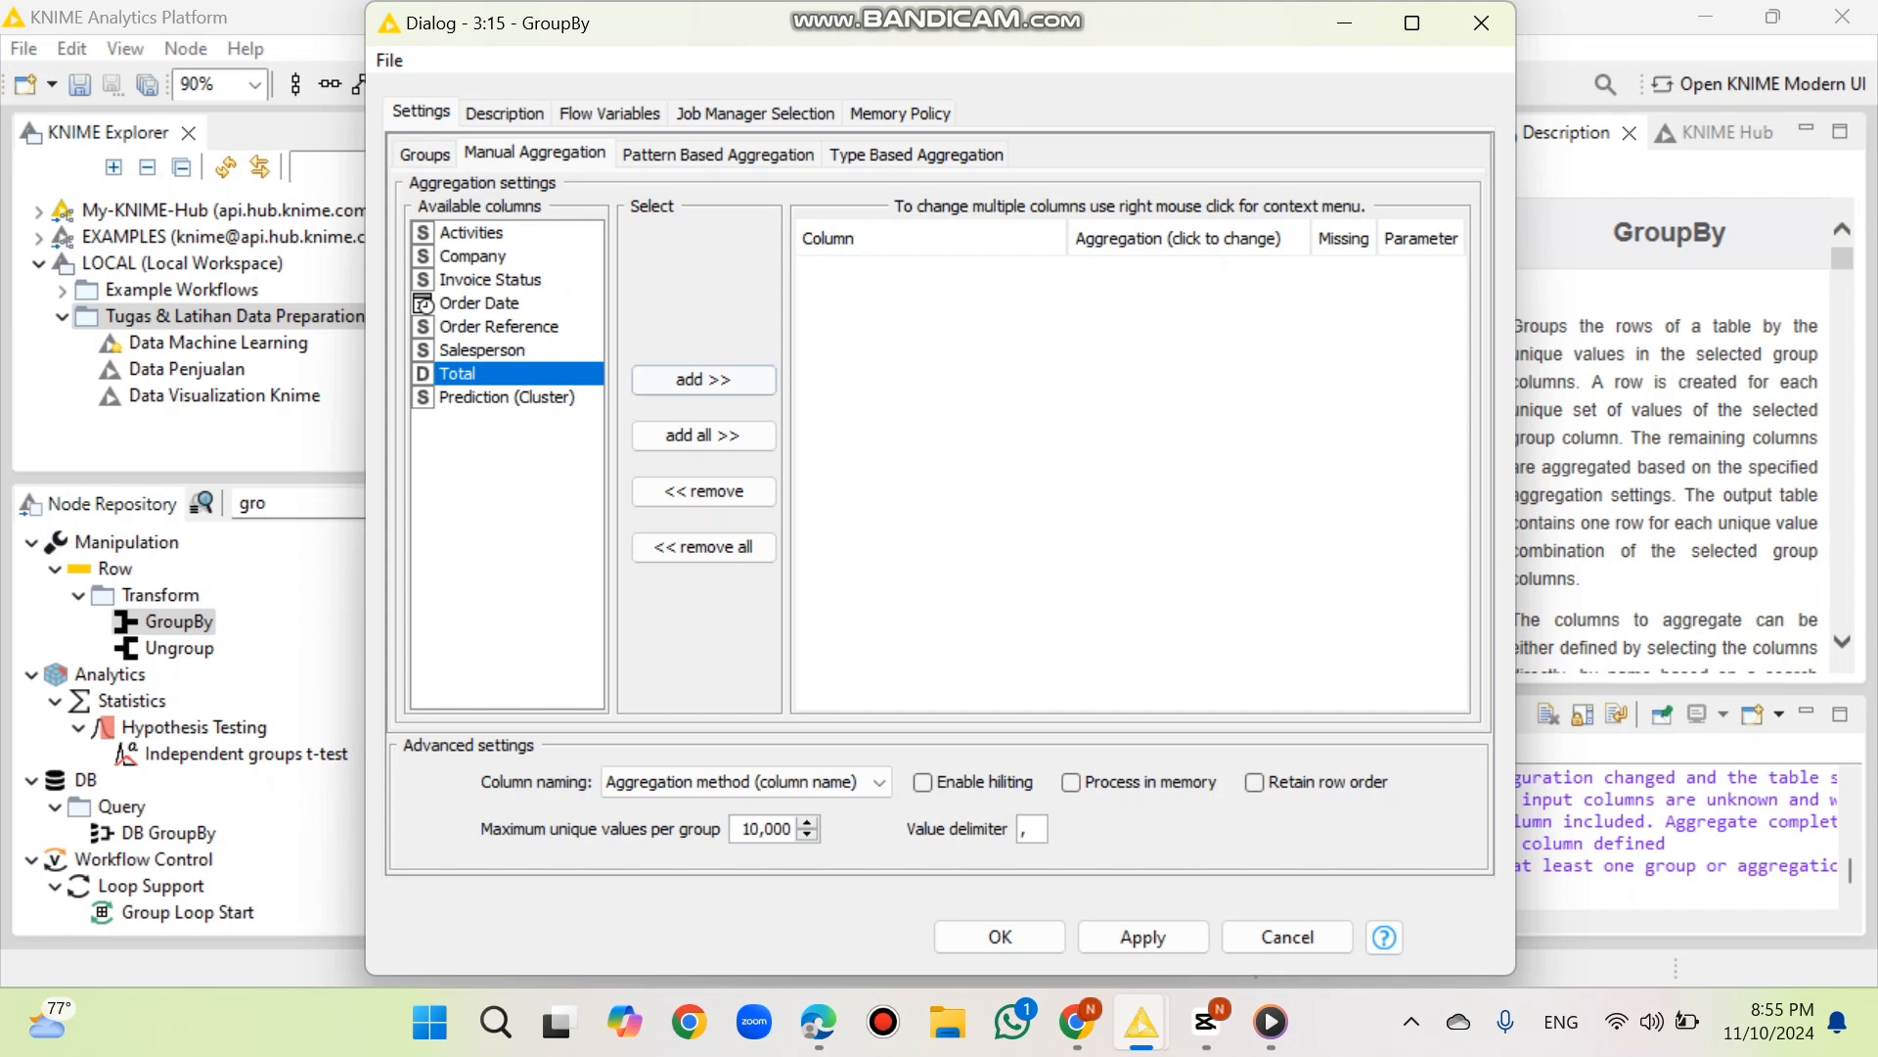
click(703, 379)
click(1189, 267)
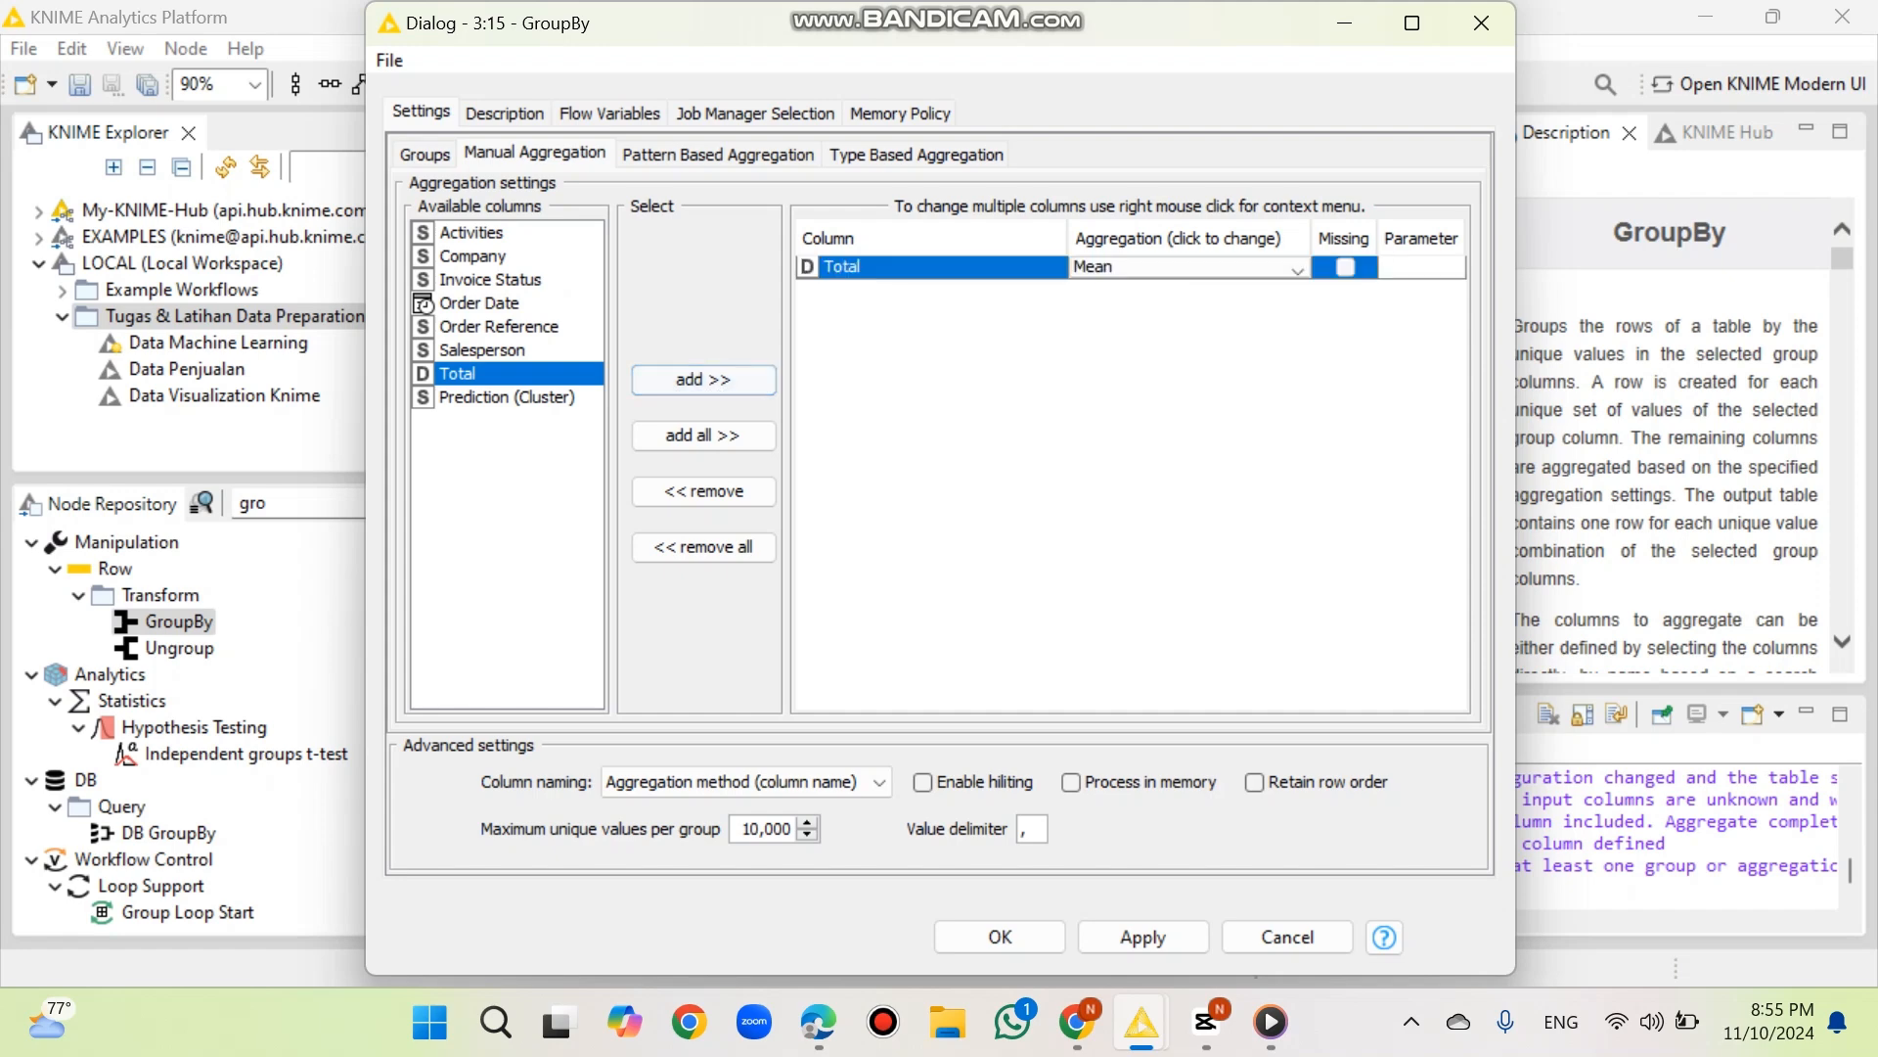
click(1189, 267)
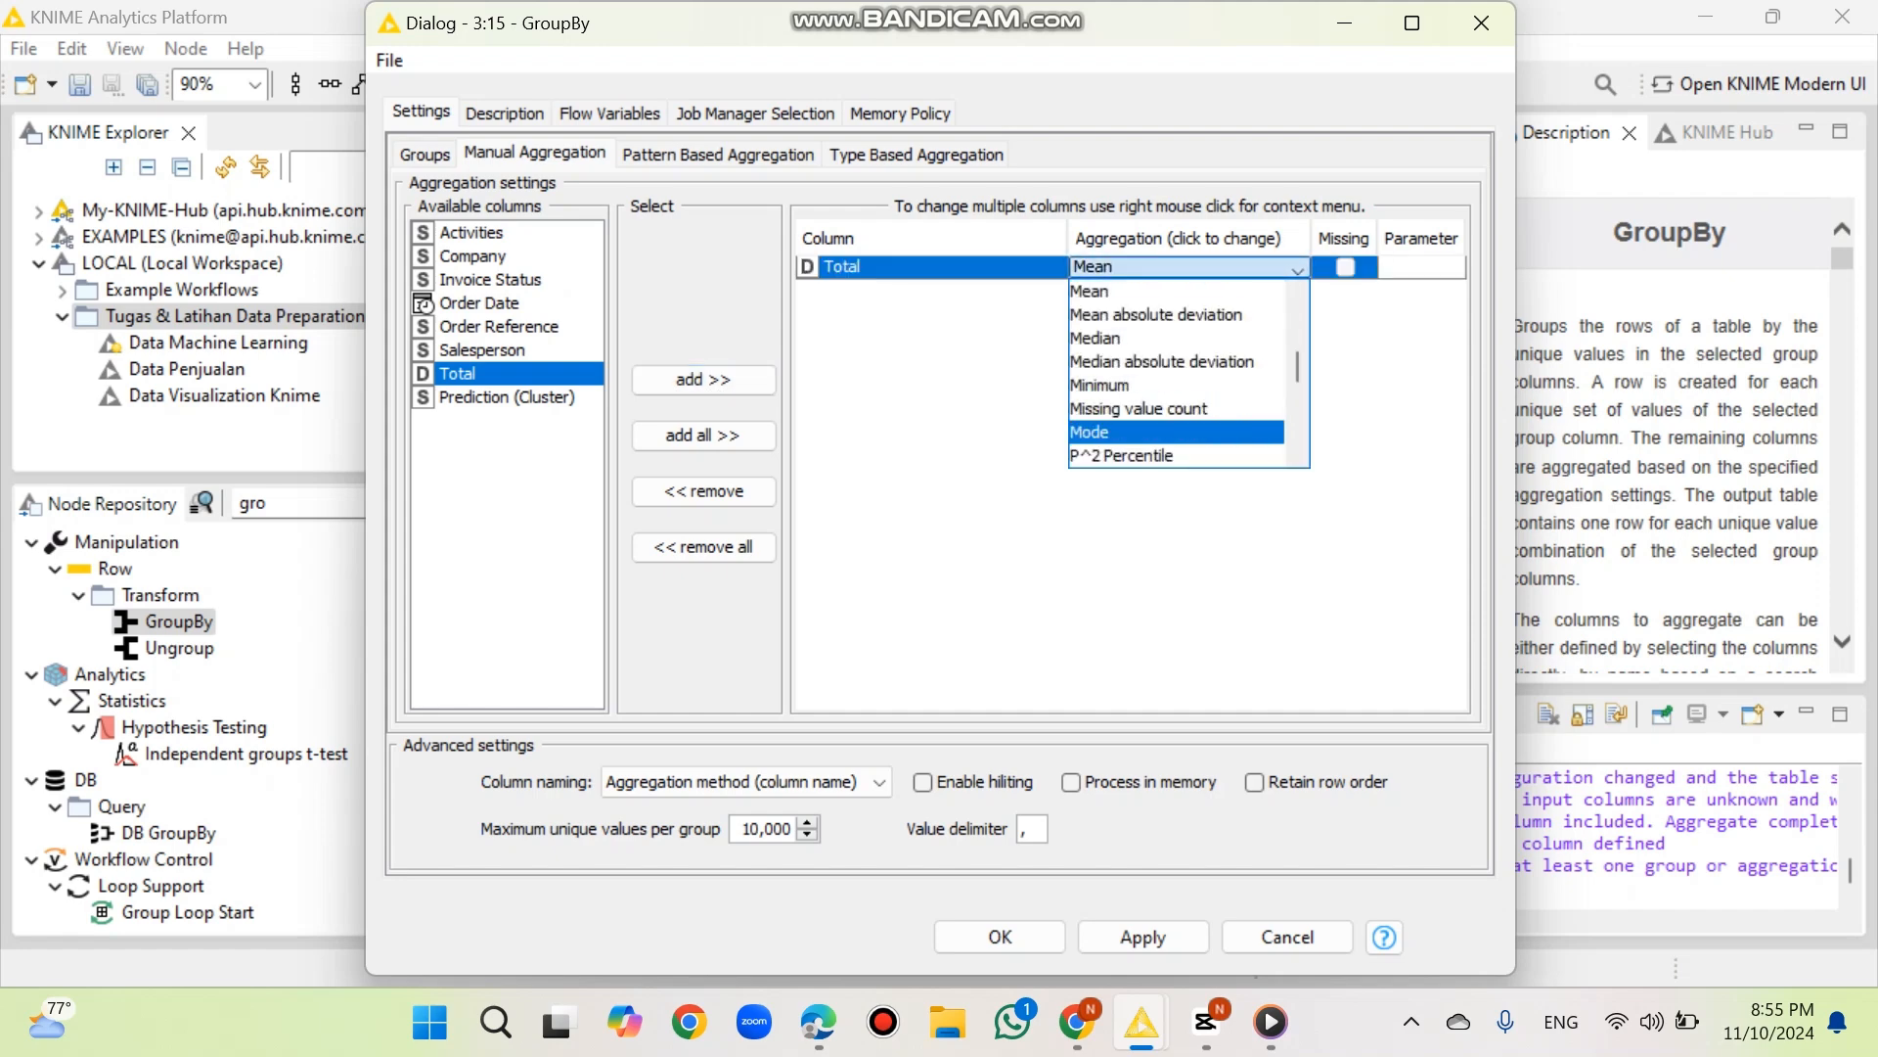
scroll(1179, 371, down, 3)
scroll(1179, 372, down, 2)
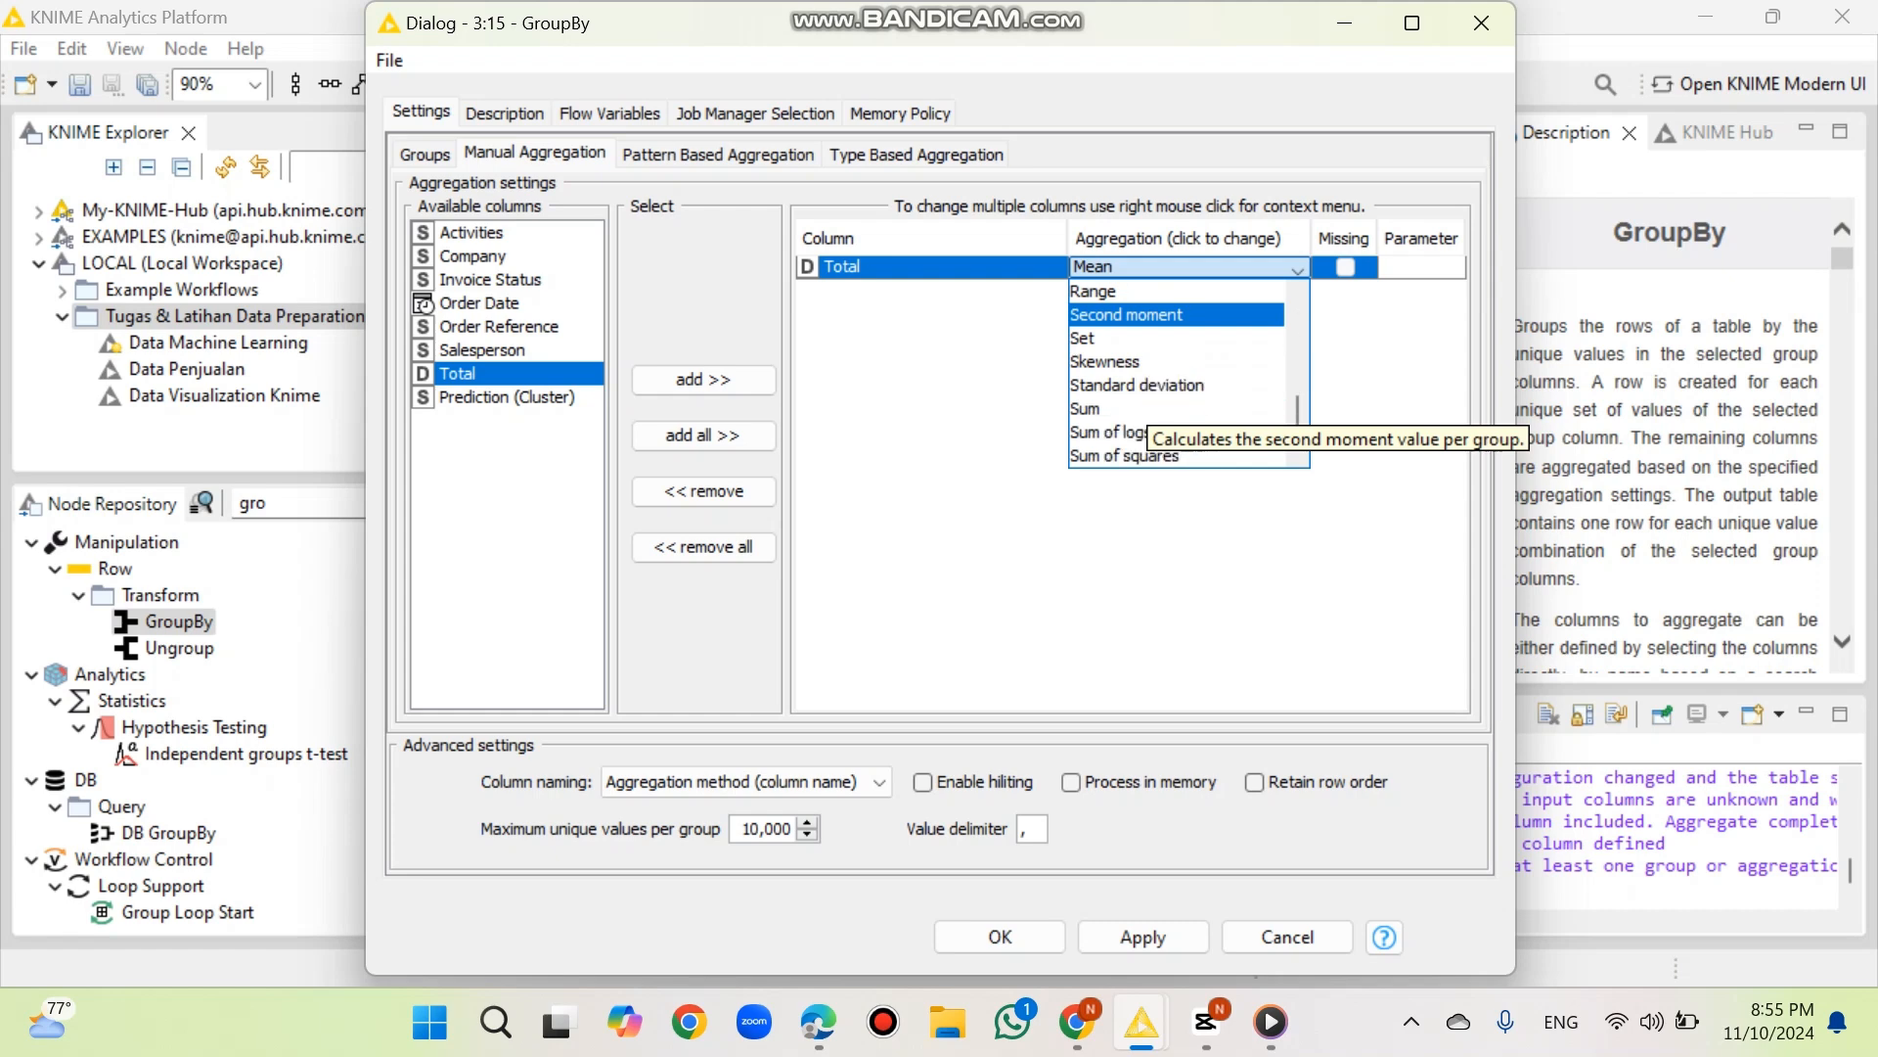
click(1106, 408)
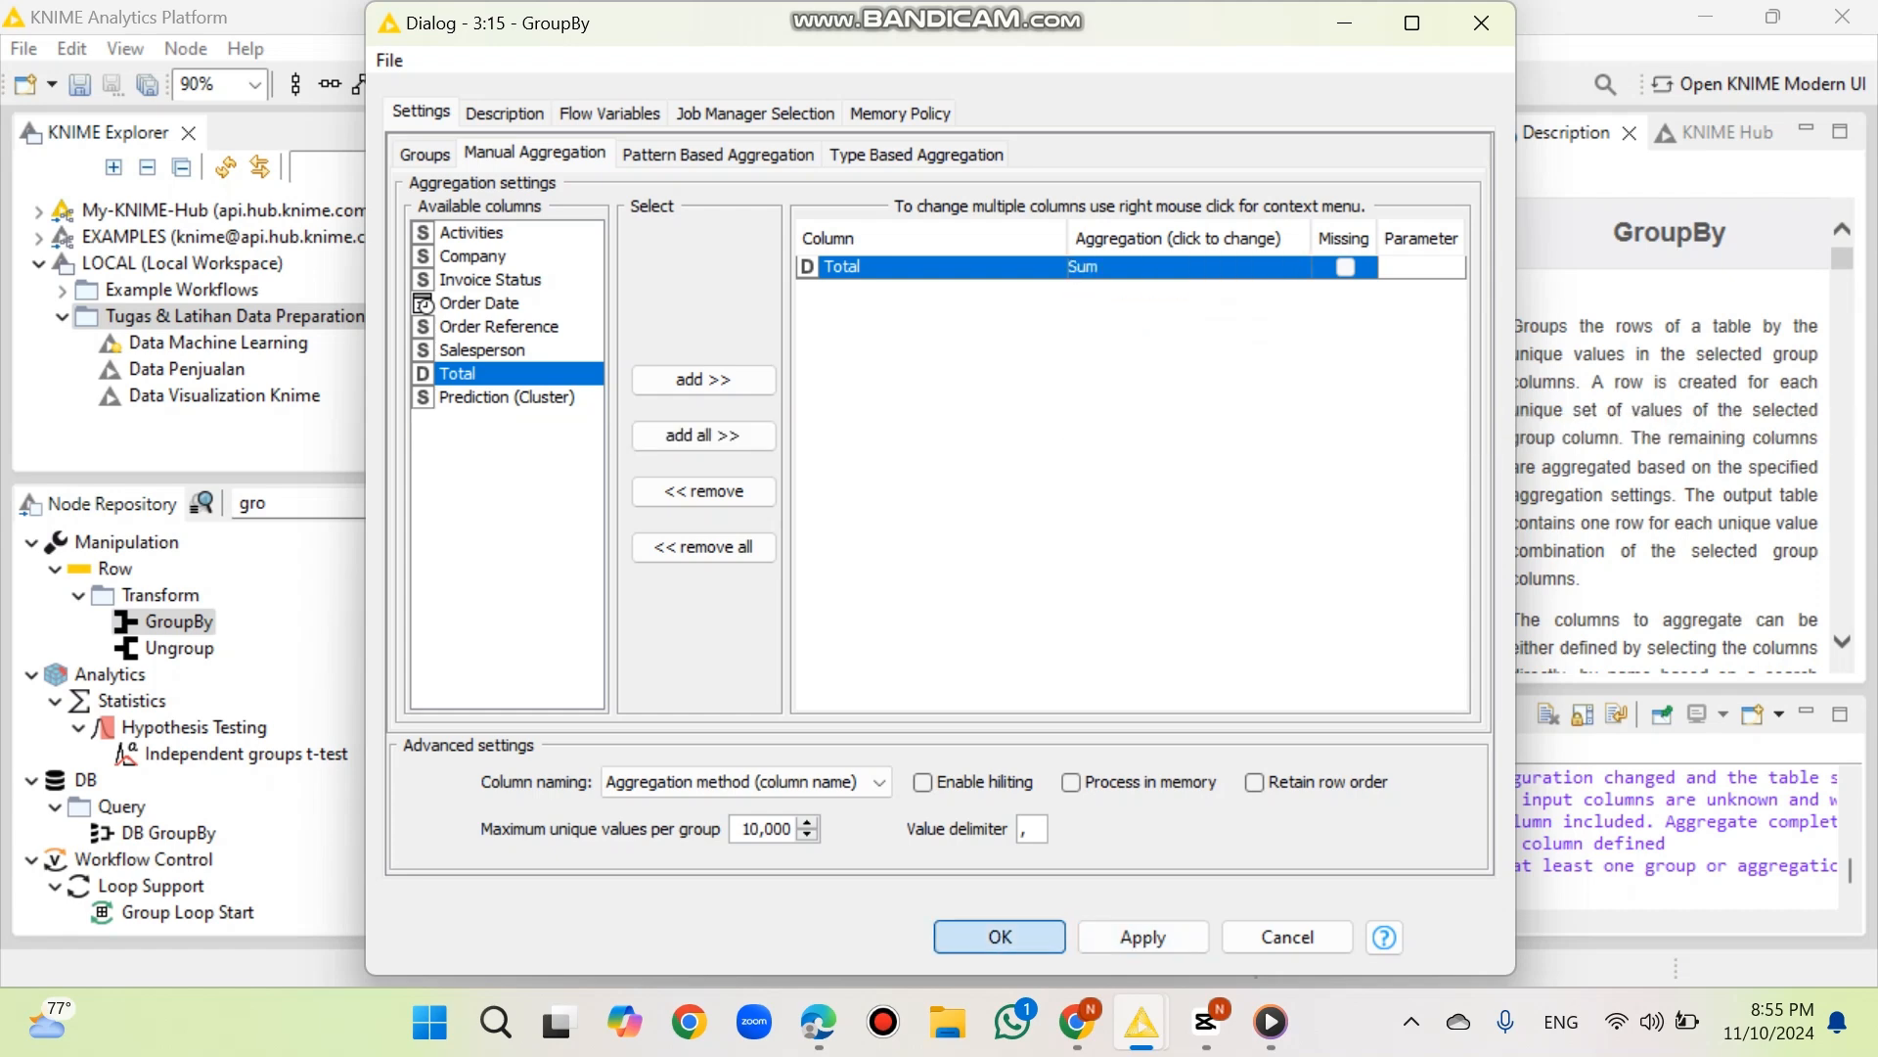
click(998, 937)
- Execute the GroupBy node and check the summed Total per customer in its output table
click(431, 84)
scroll(1012, 406, right, 2)
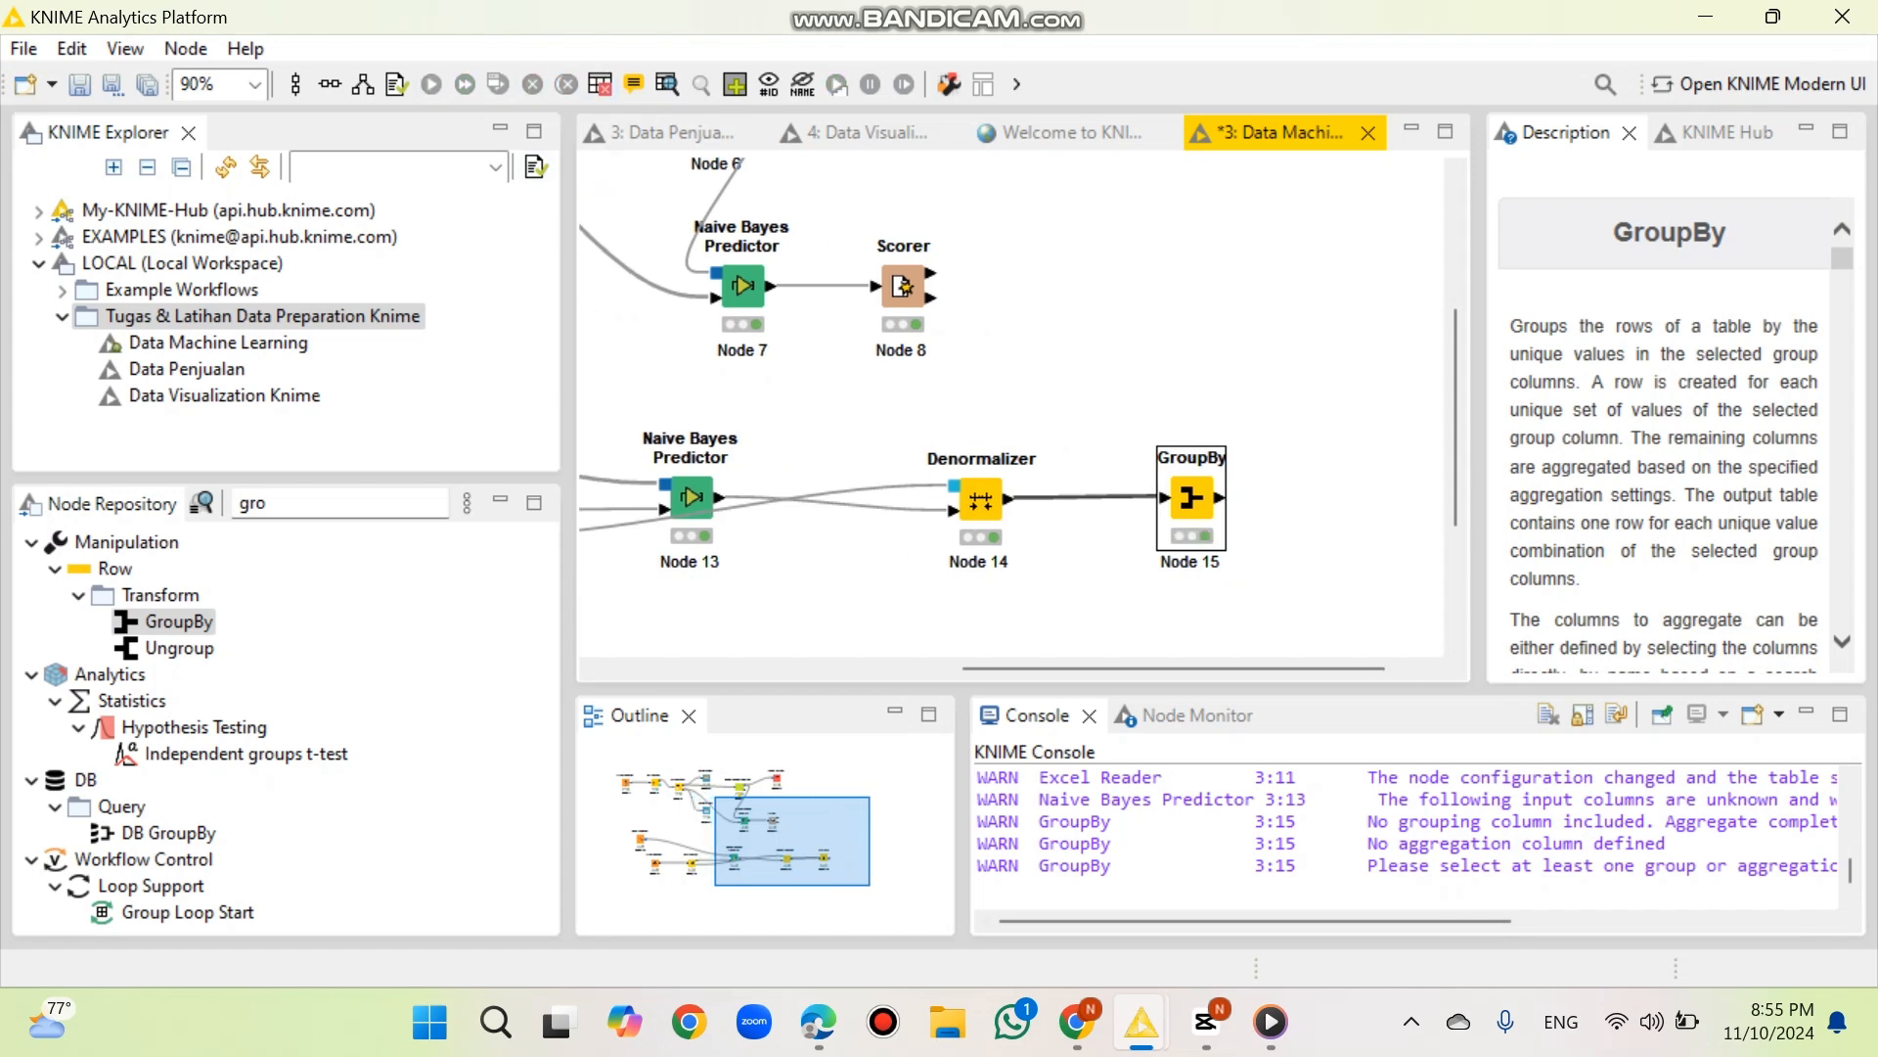
click(667, 84)
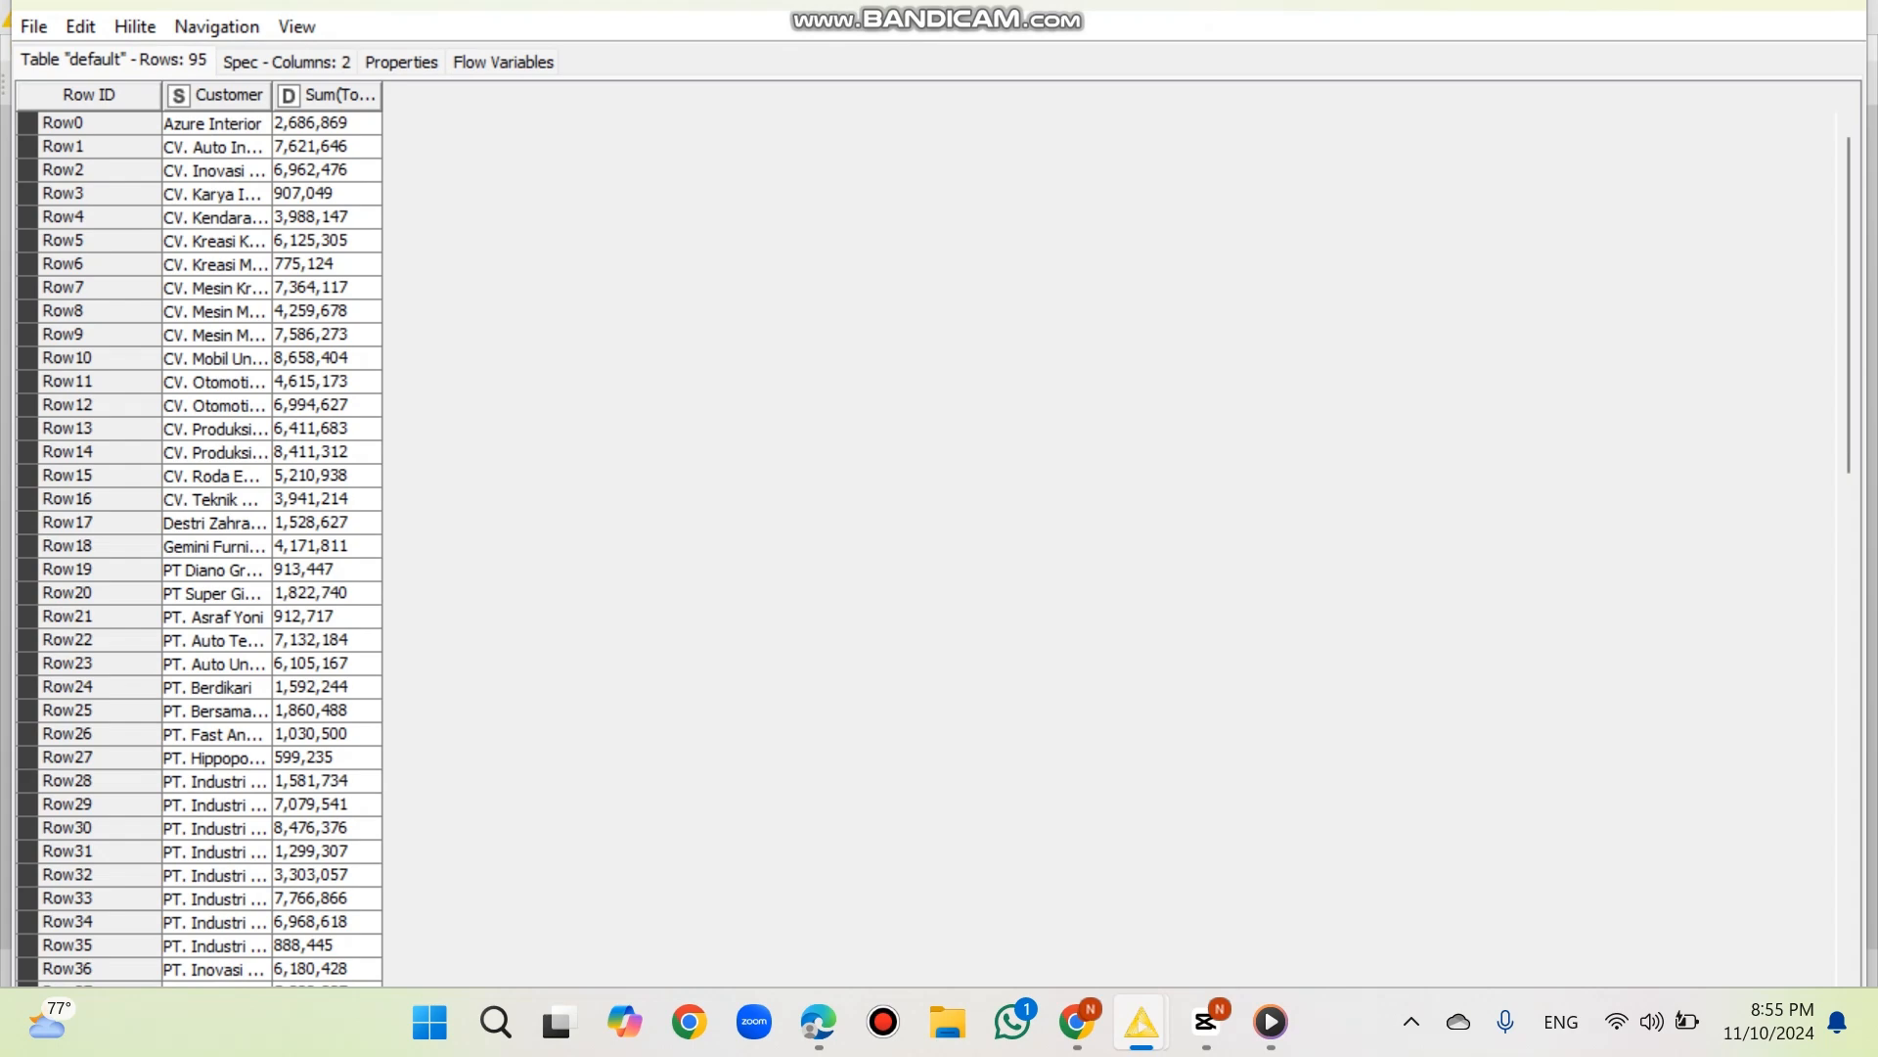
click(1836, 5)
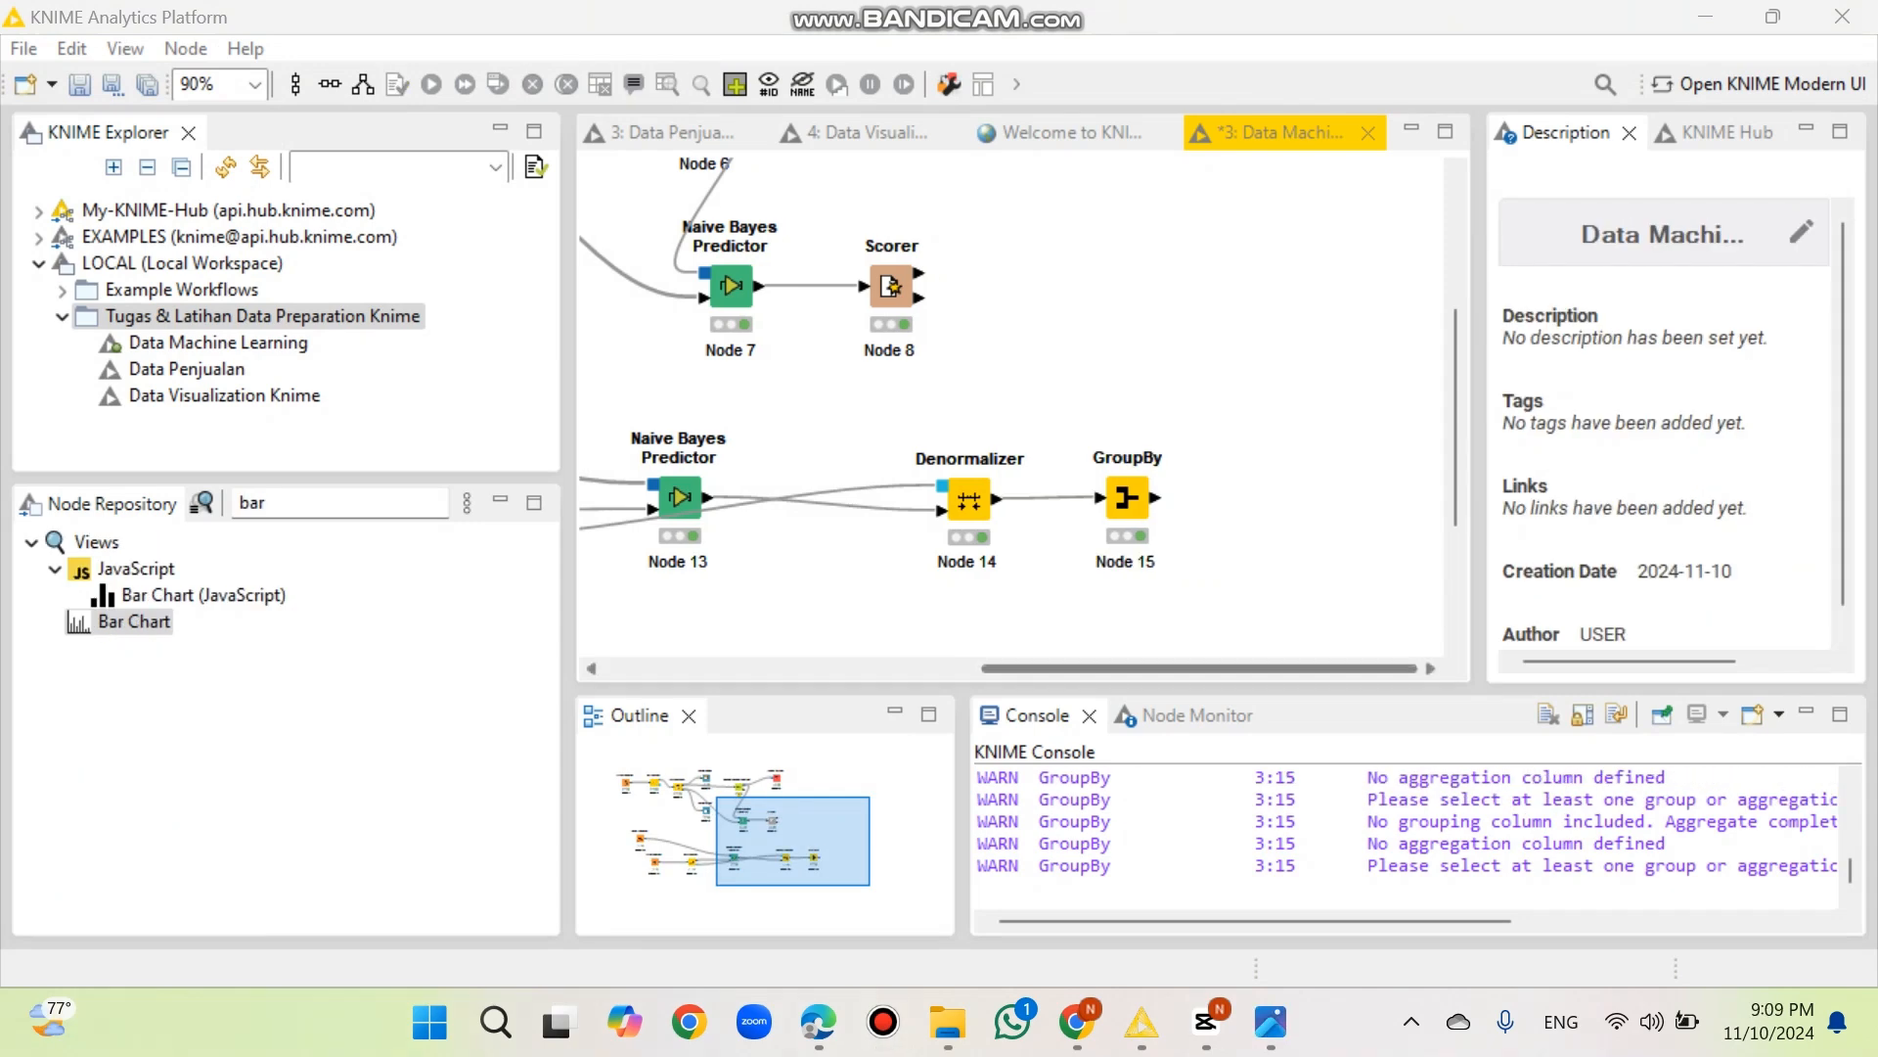
- Add a Bar Chart node to the right of the GroupBy node and connect the GroupBy output to it
scroll(1010, 587, left, 7)
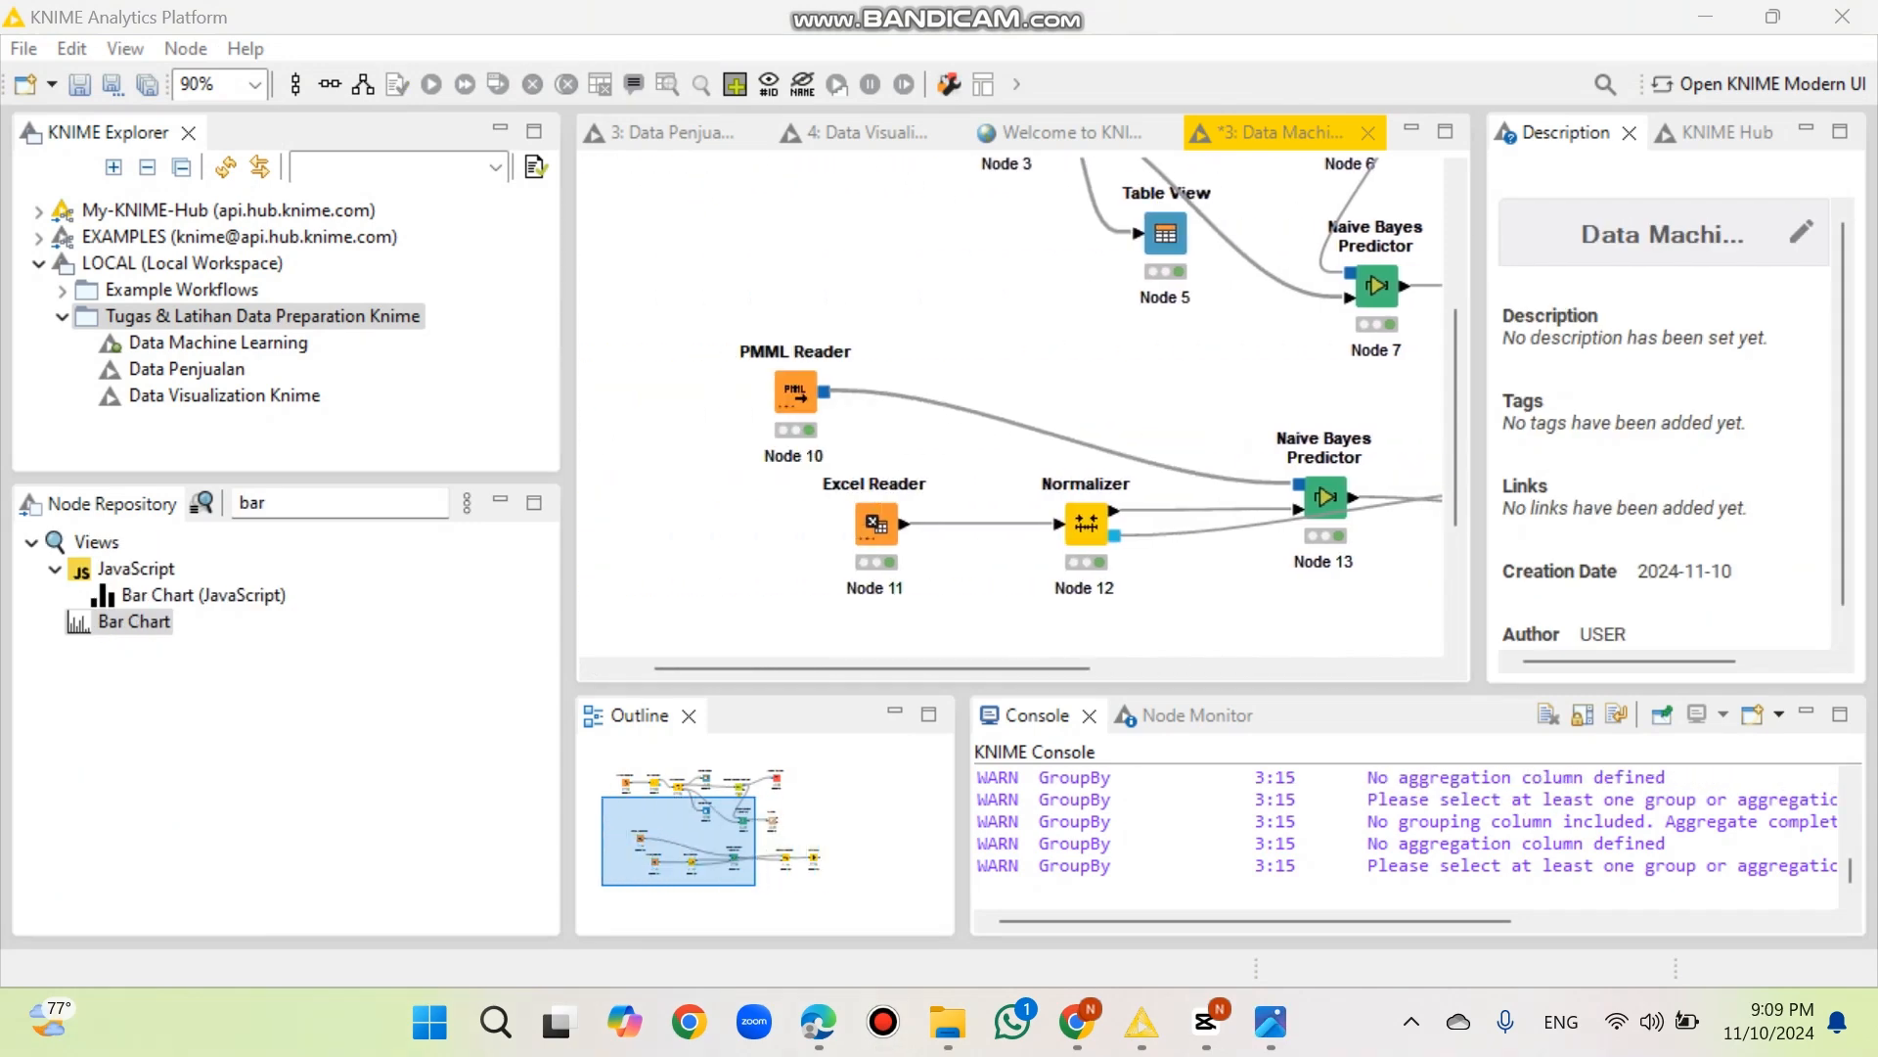
scroll(1010, 401, right, 7)
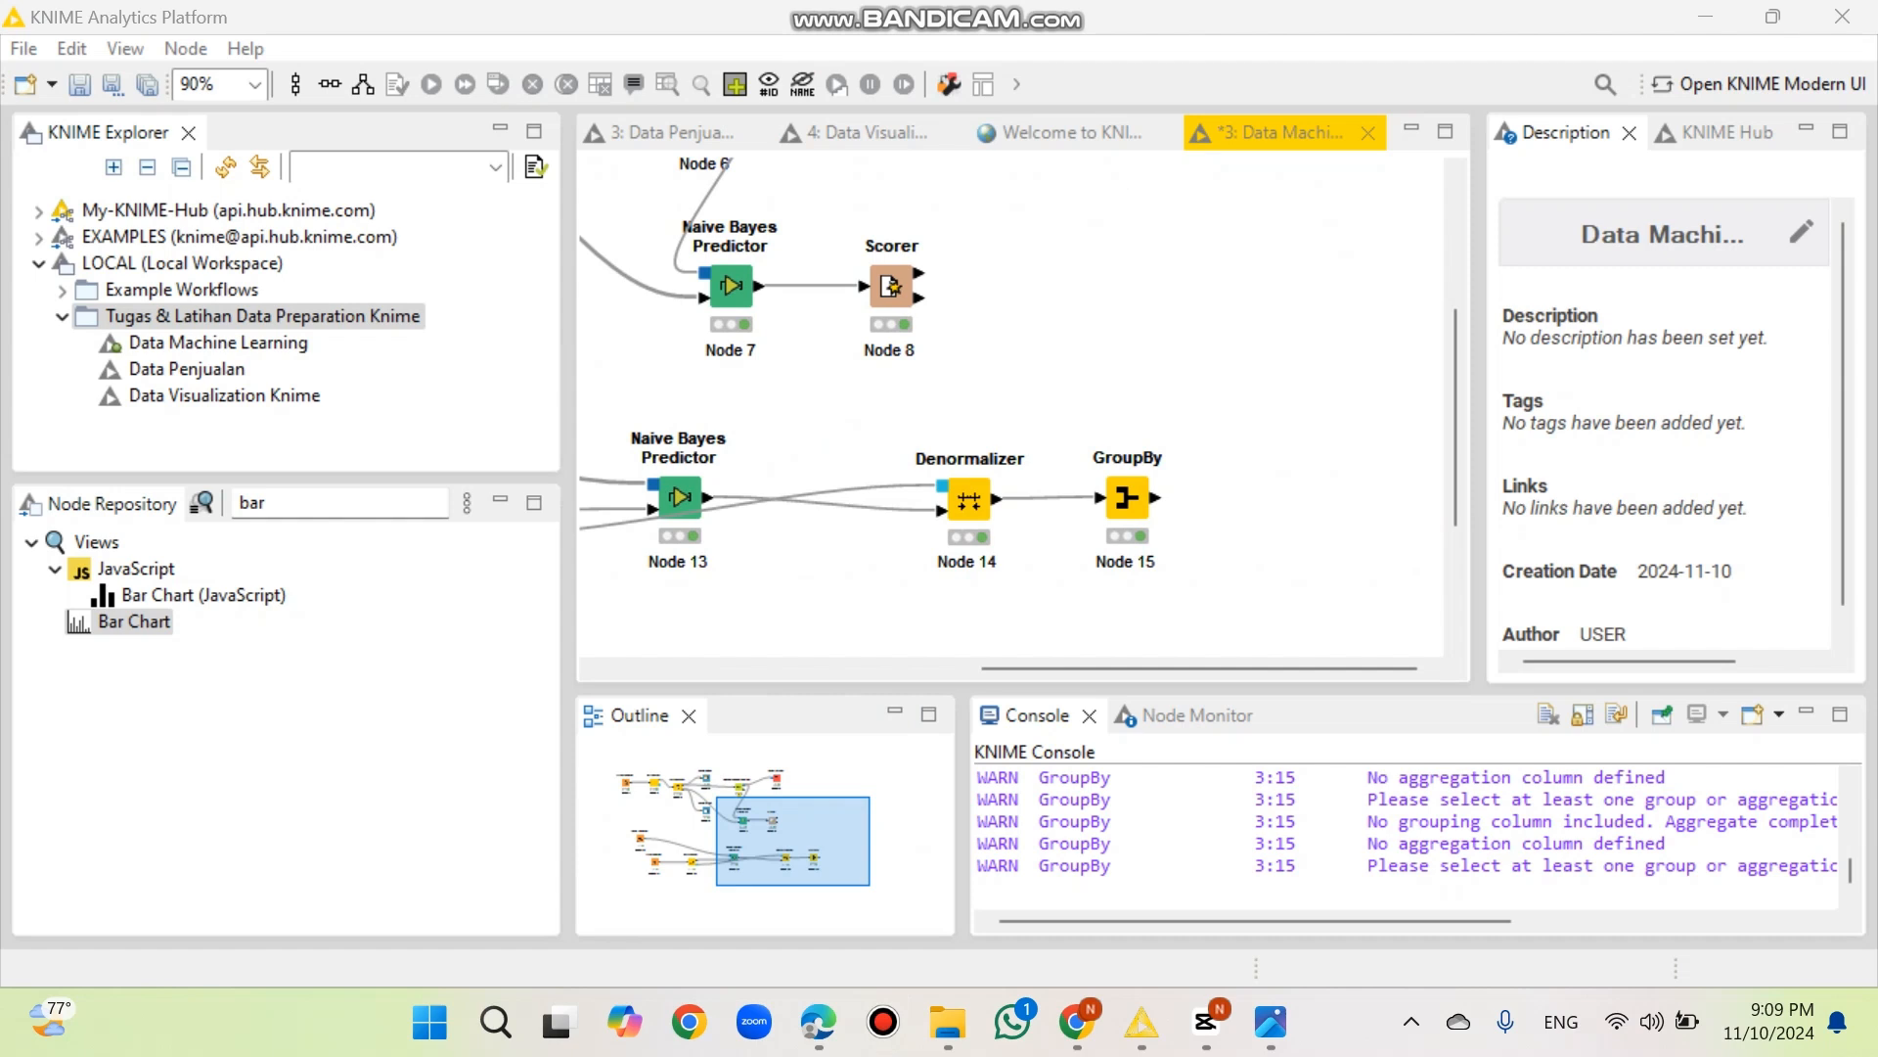
drag(134, 622, 1285, 498)
drag(1156, 497, 1262, 499)
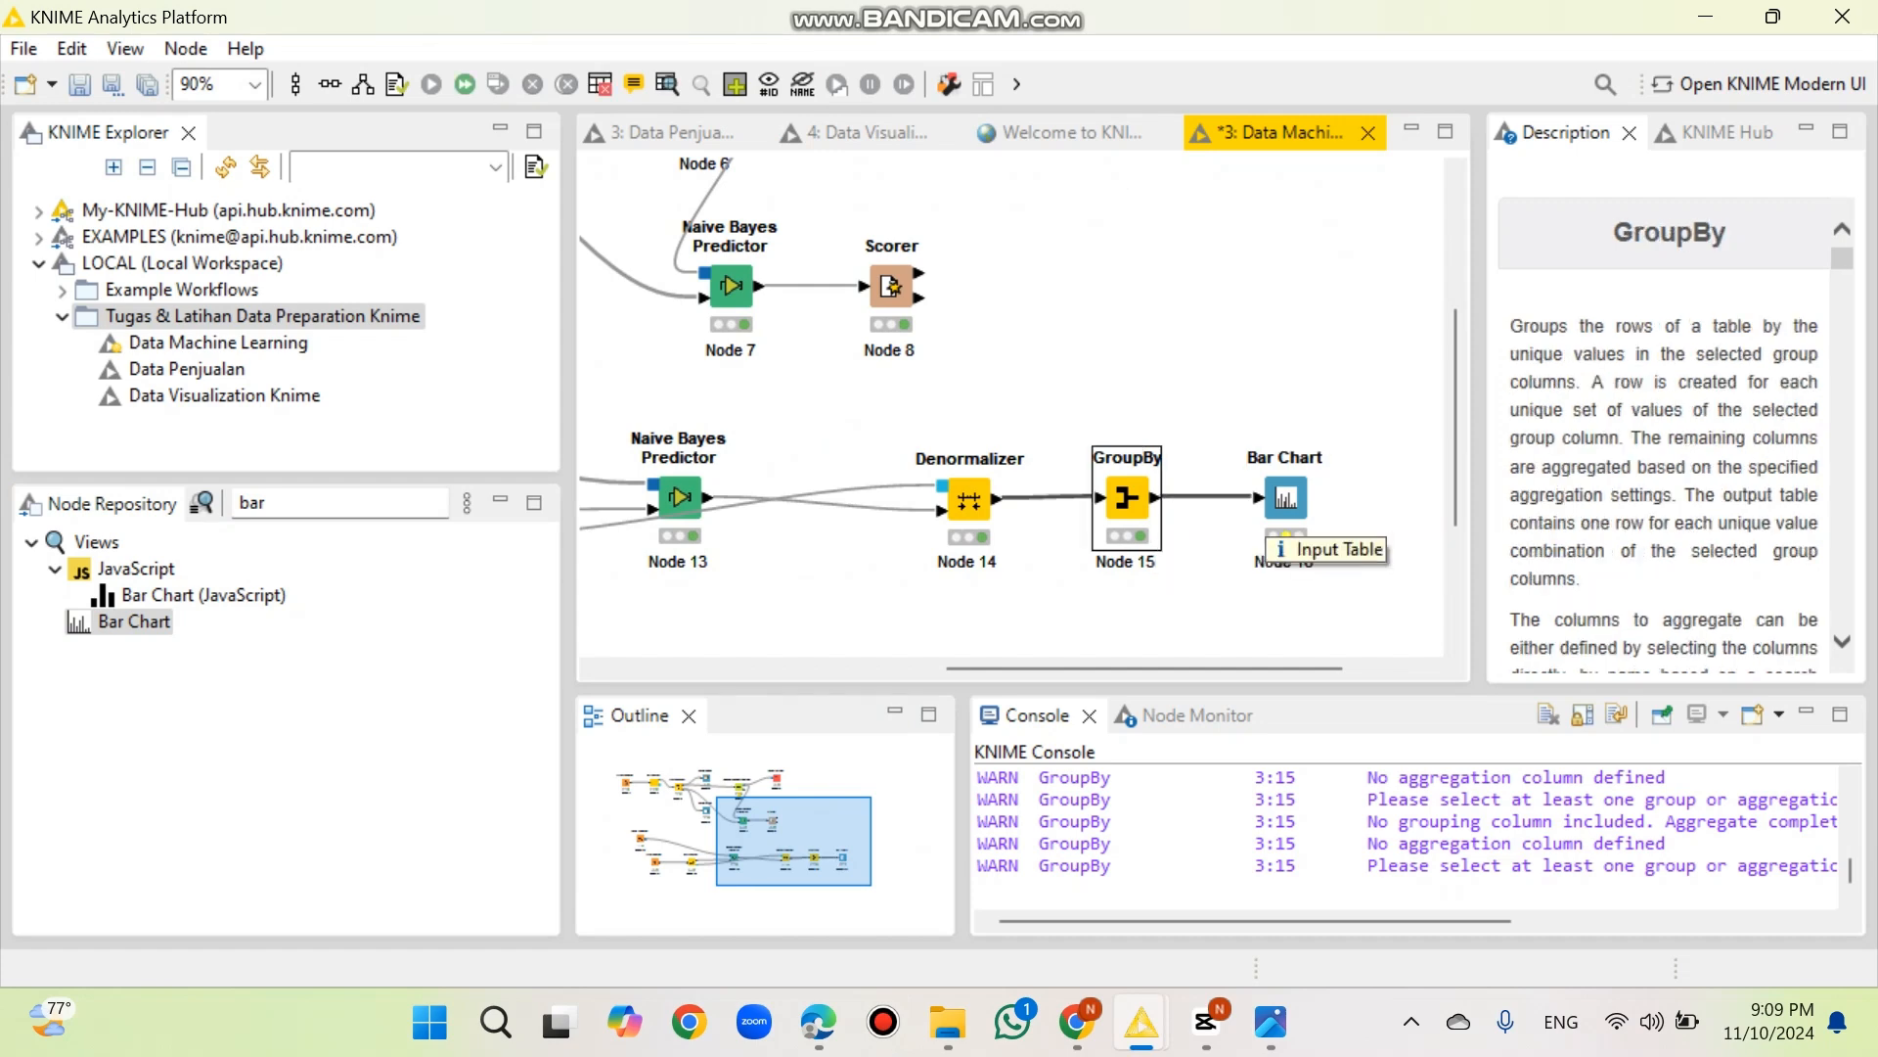
- Open the Bar Chart's configuration and select Sum(Total) among the included frequency dimensions
click(1285, 499)
right_click(1297, 499)
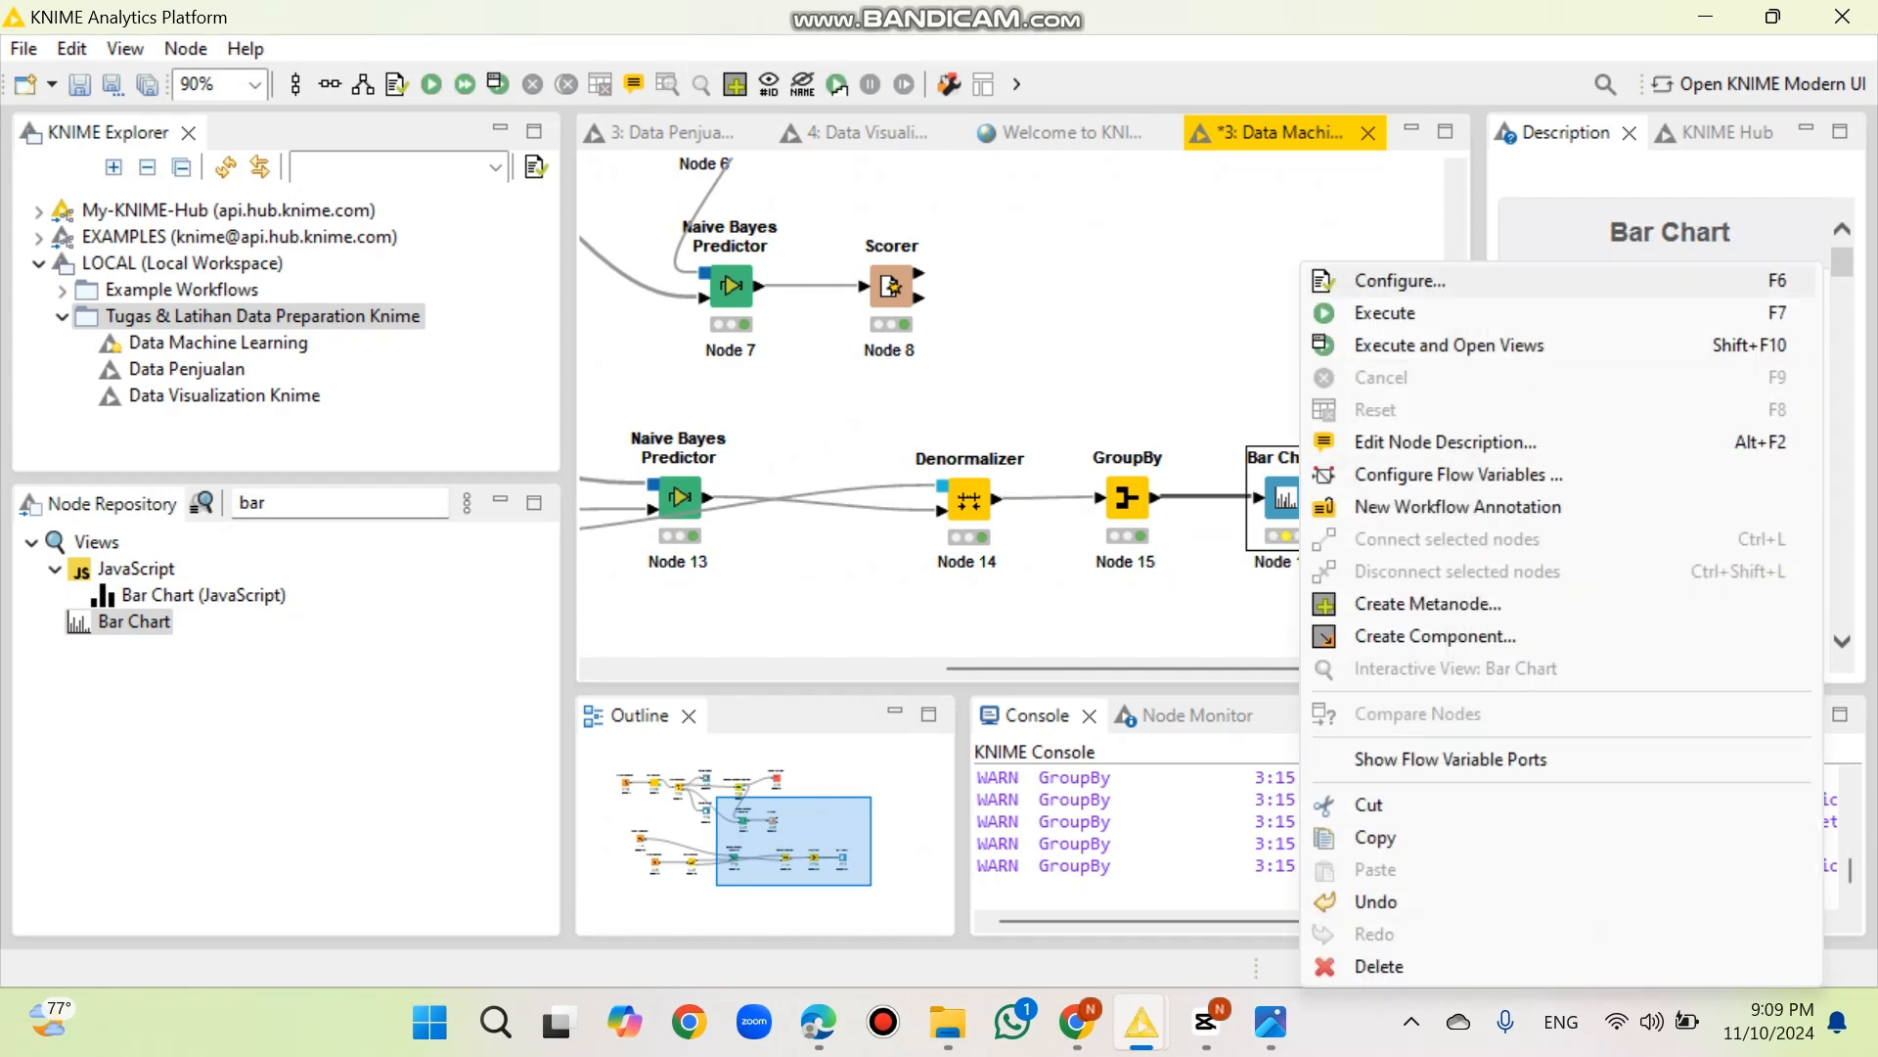
click(1399, 281)
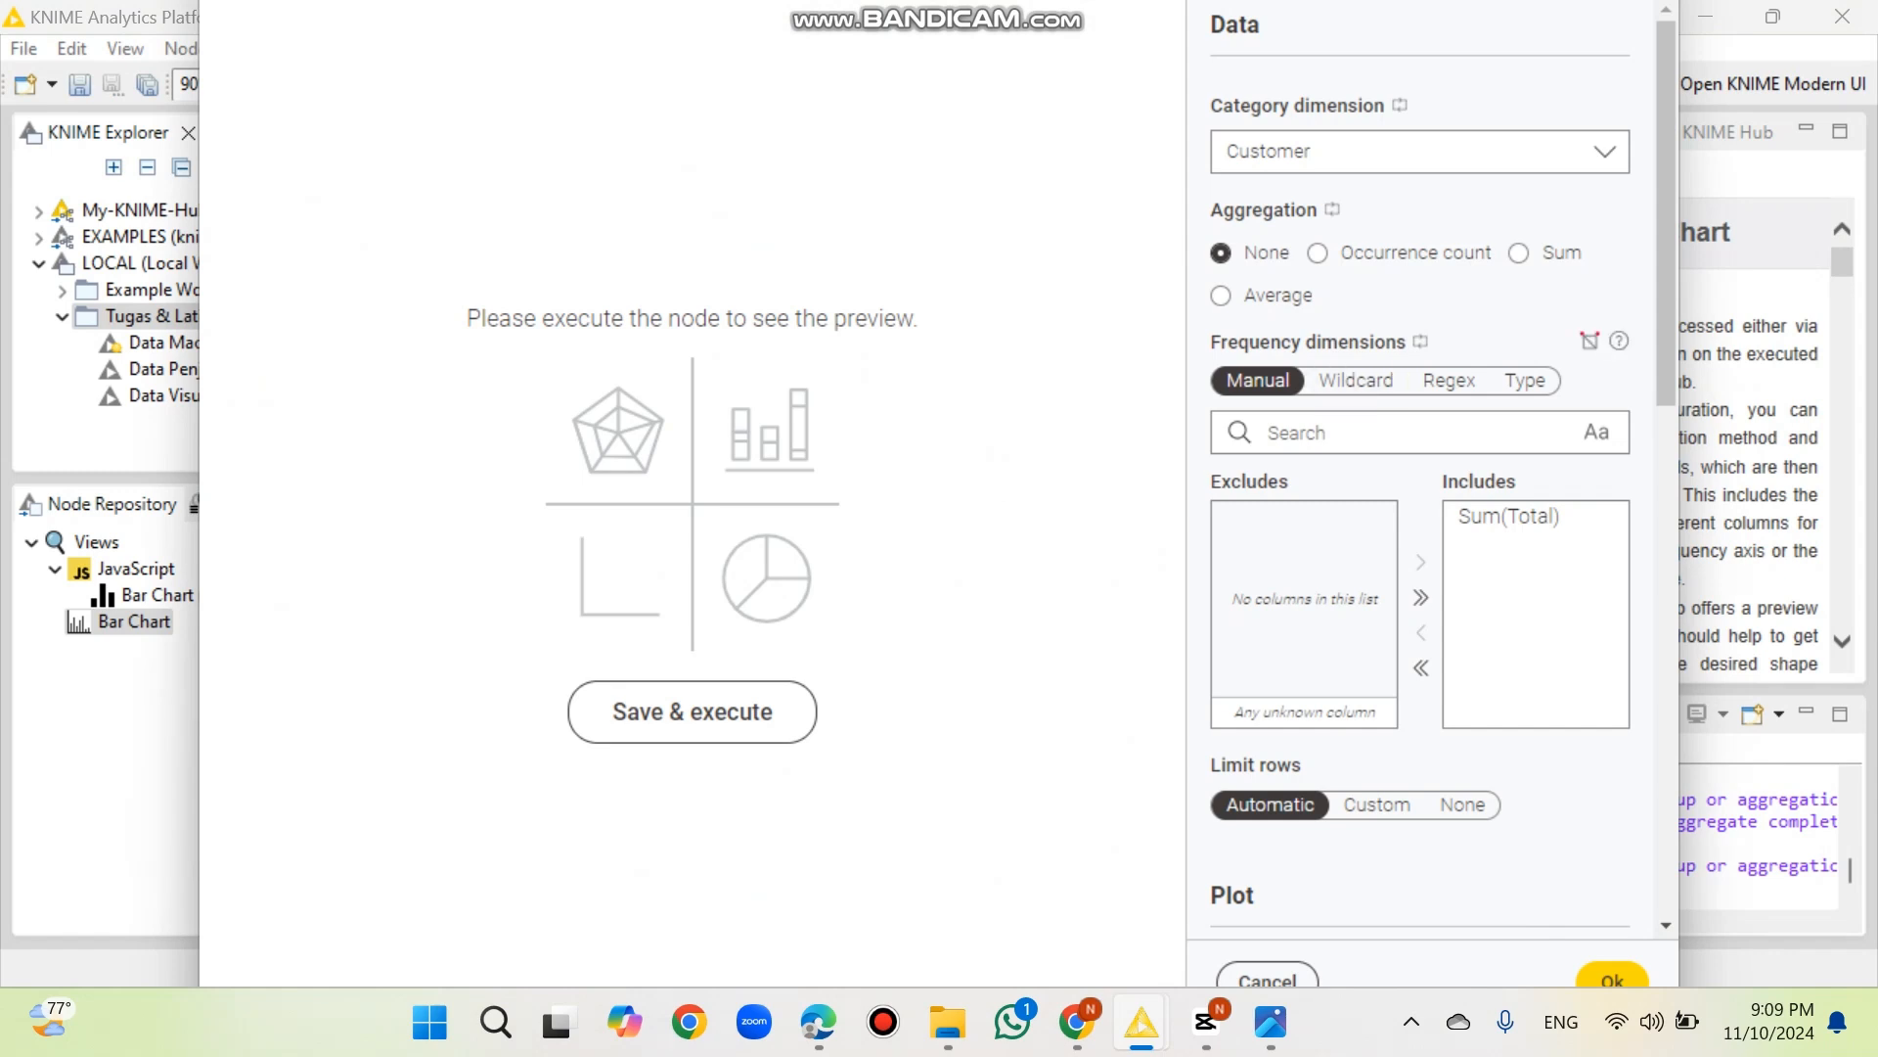
scroll(1527, 548, down, 1)
click(1522, 378)
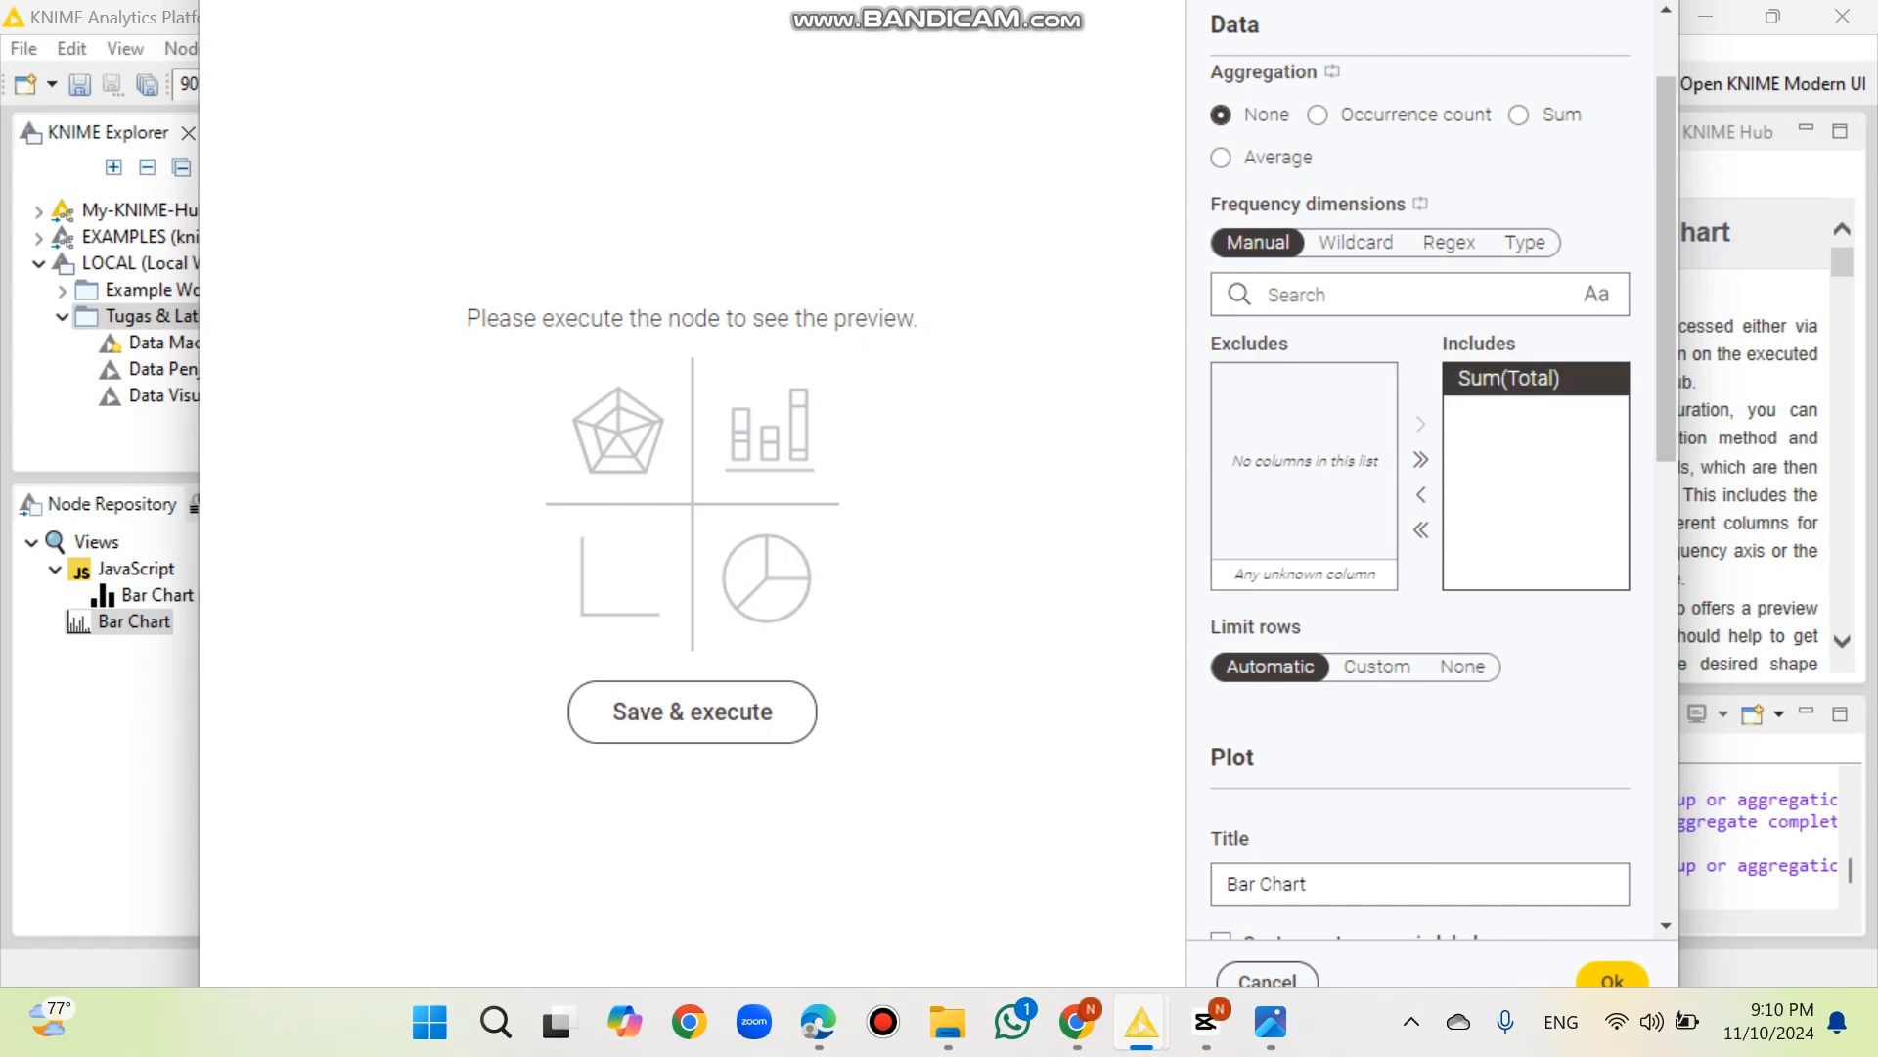
- Set the chart title to "Data Rentang Transaksi" and accept the Bar Chart settings
scroll(1418, 490, down, 2)
drag(1307, 652, 1272, 653)
key(ctrl+a)
key(BackSpace)
key(Caps_Lock)
key(Caps_Lock)
text(Data Rentang)
key(Caps_Lock)
text(T)
key(Caps_Lock)
text(ransaksi)
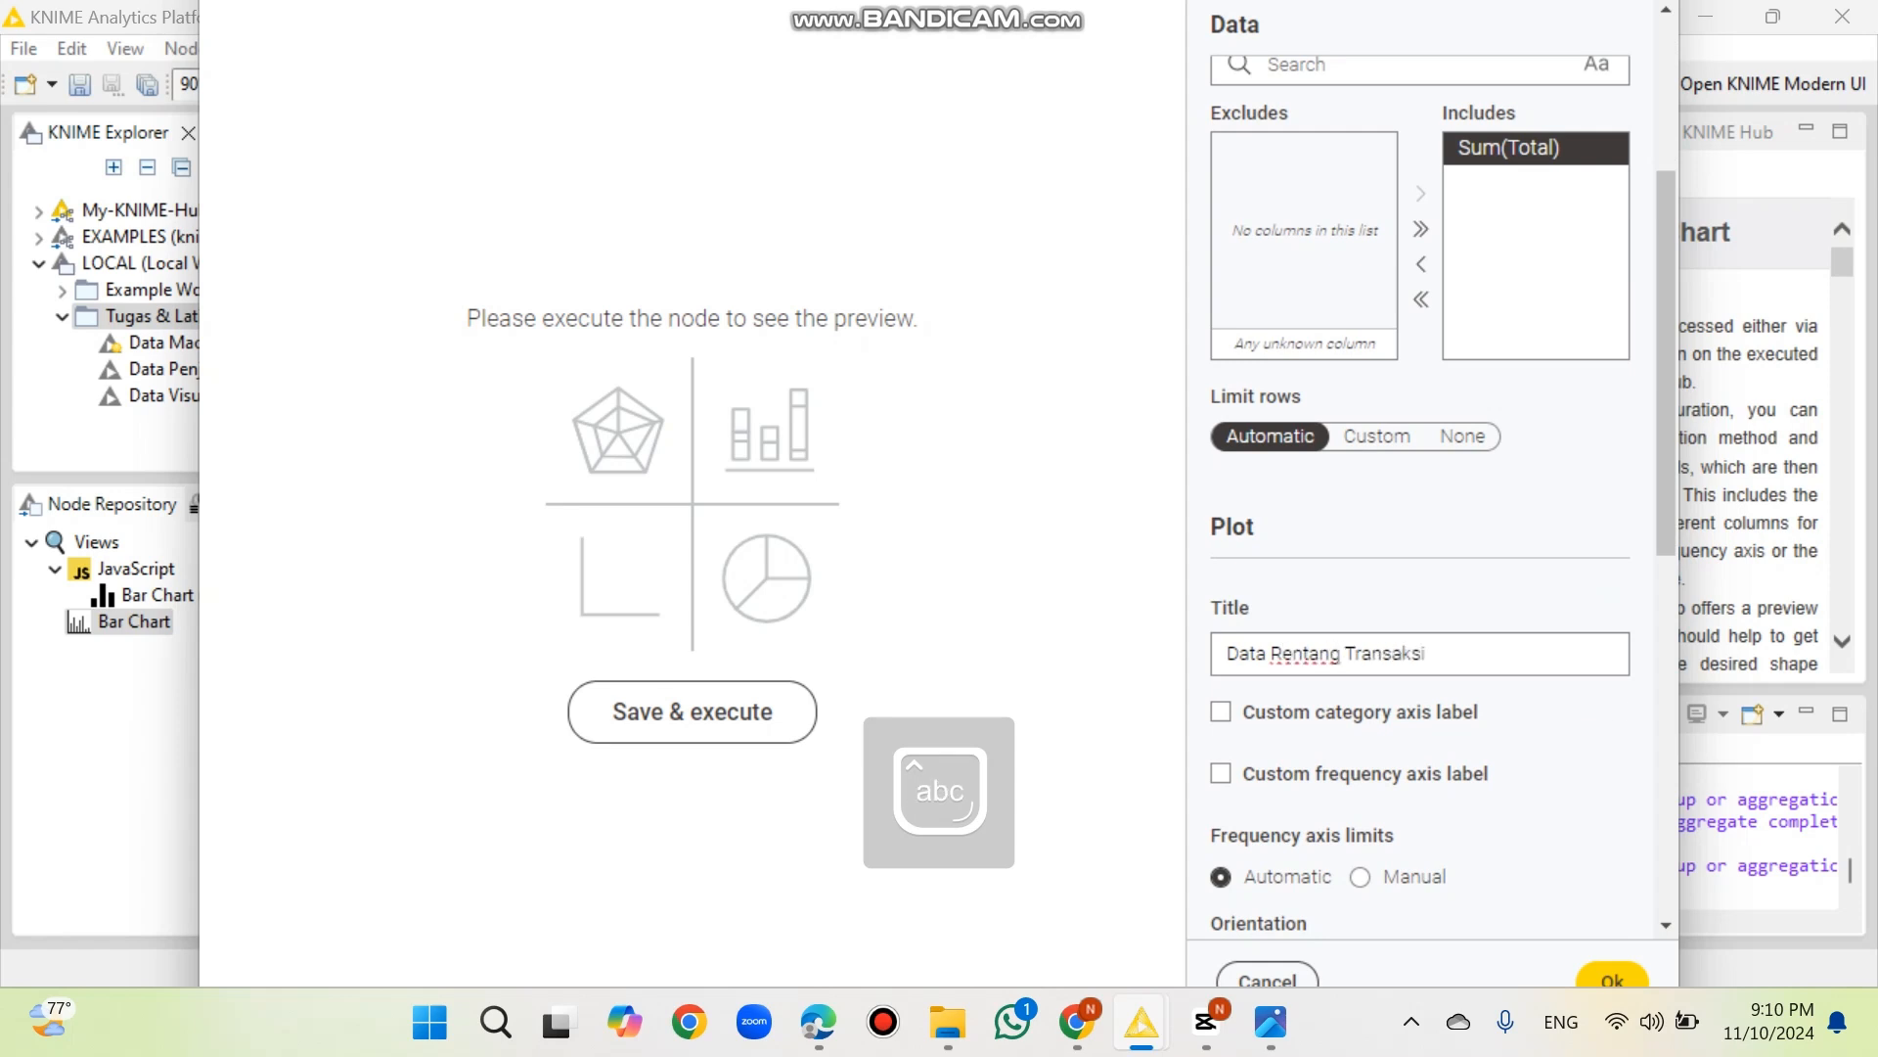
scroll(1418, 489, down, 10)
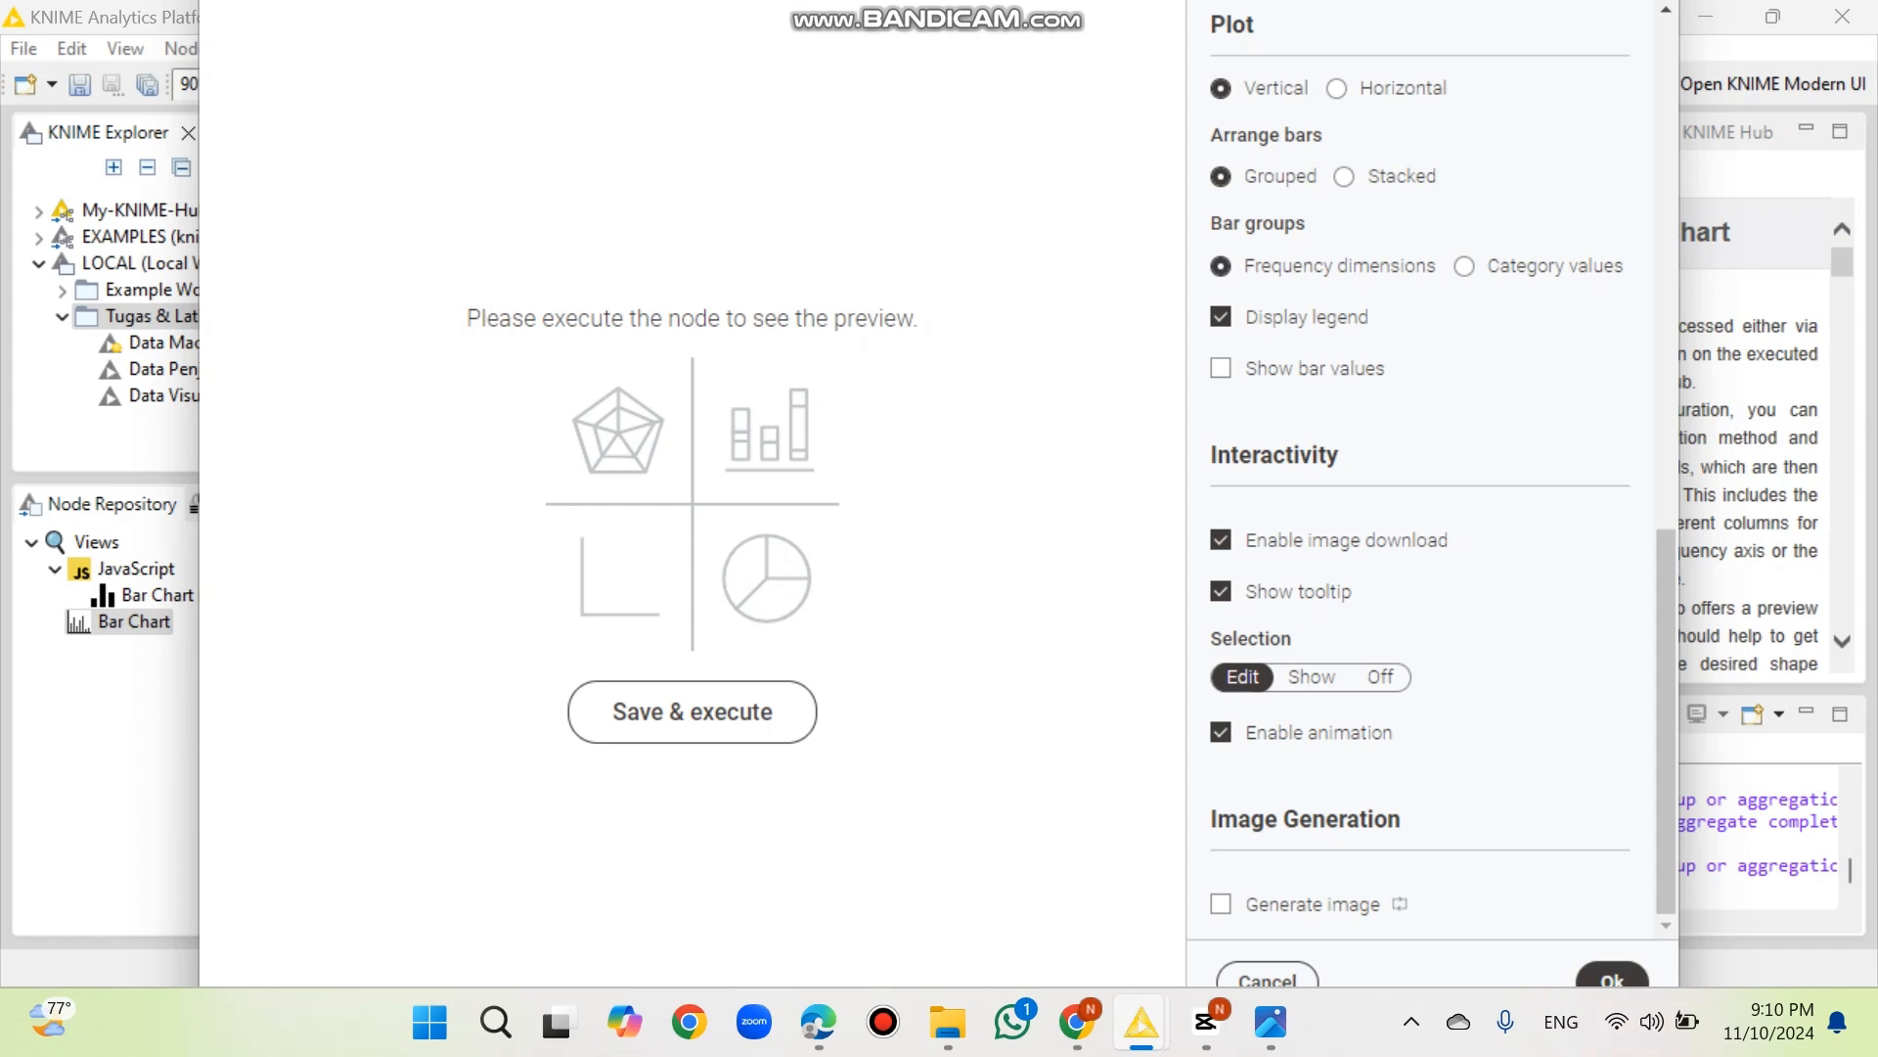
click(1612, 979)
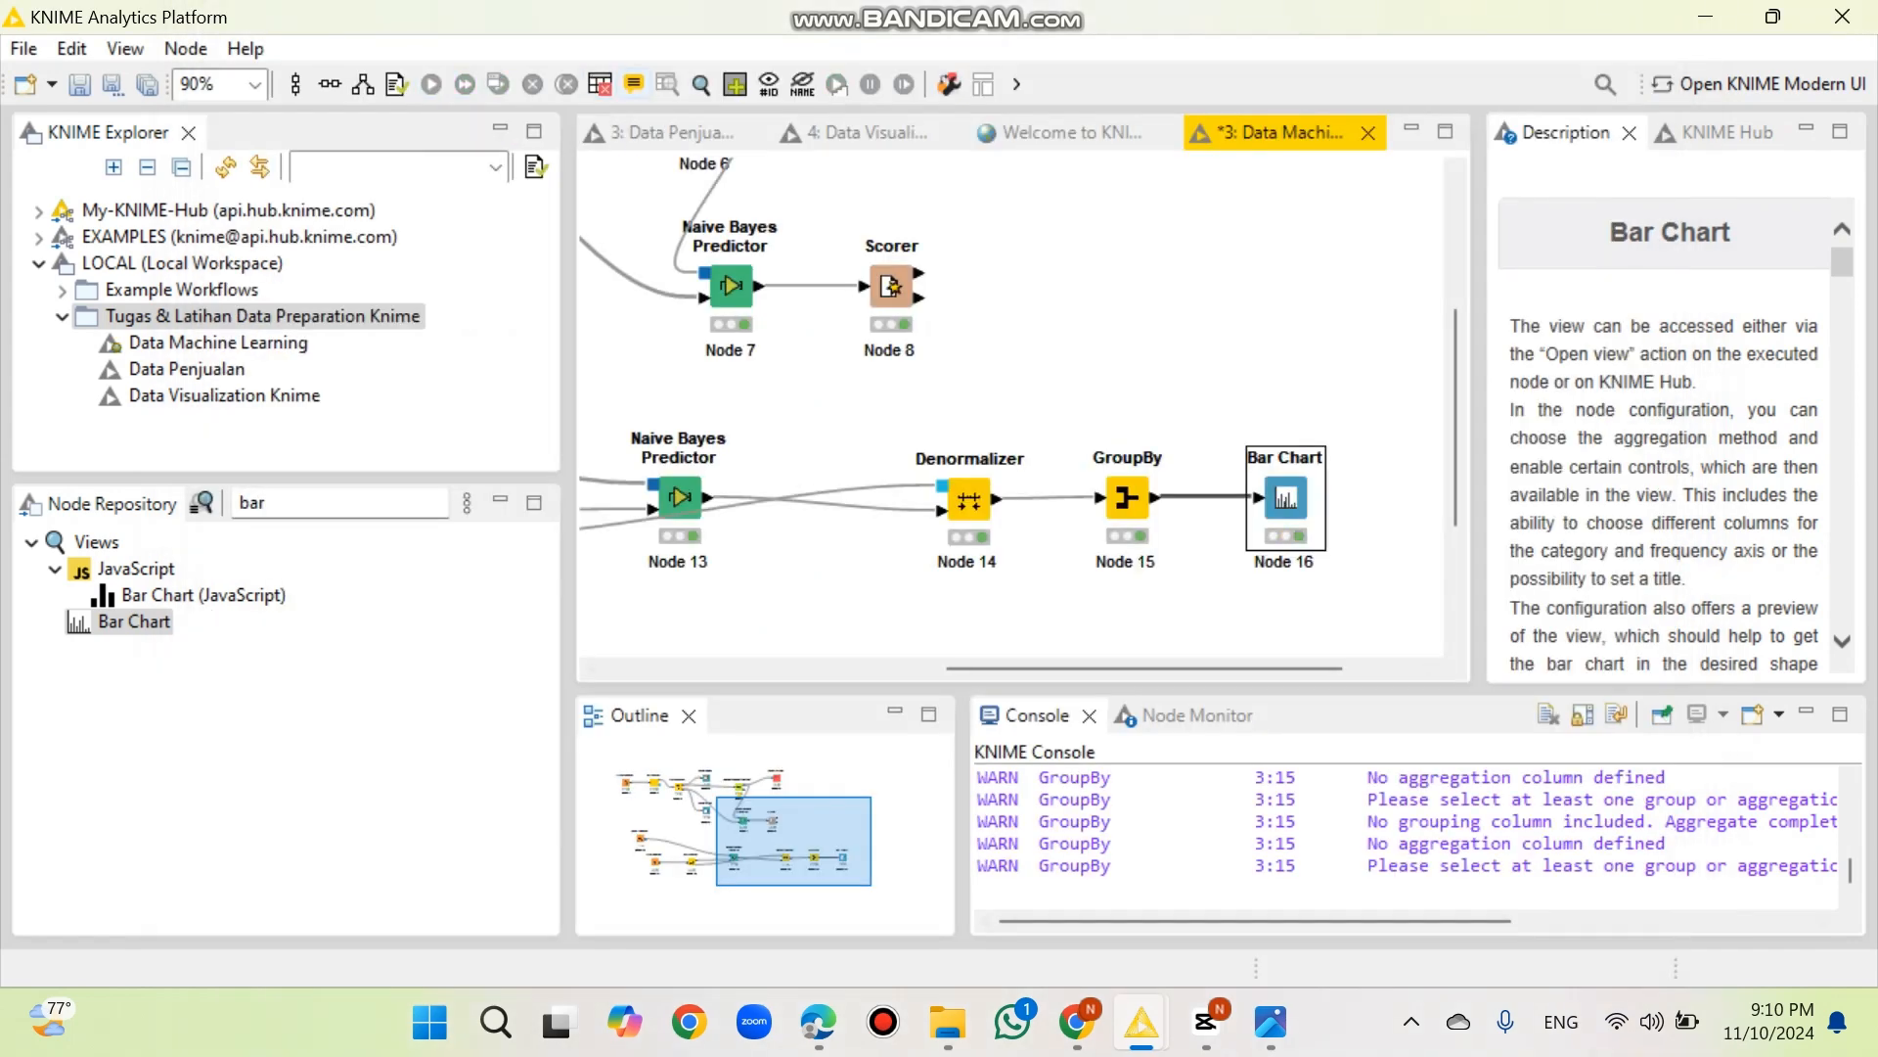
- Open the bar chart's view and save it as the PNG image Data Rentang Transaksi in Downloads, replacing the existing file
click(702, 84)
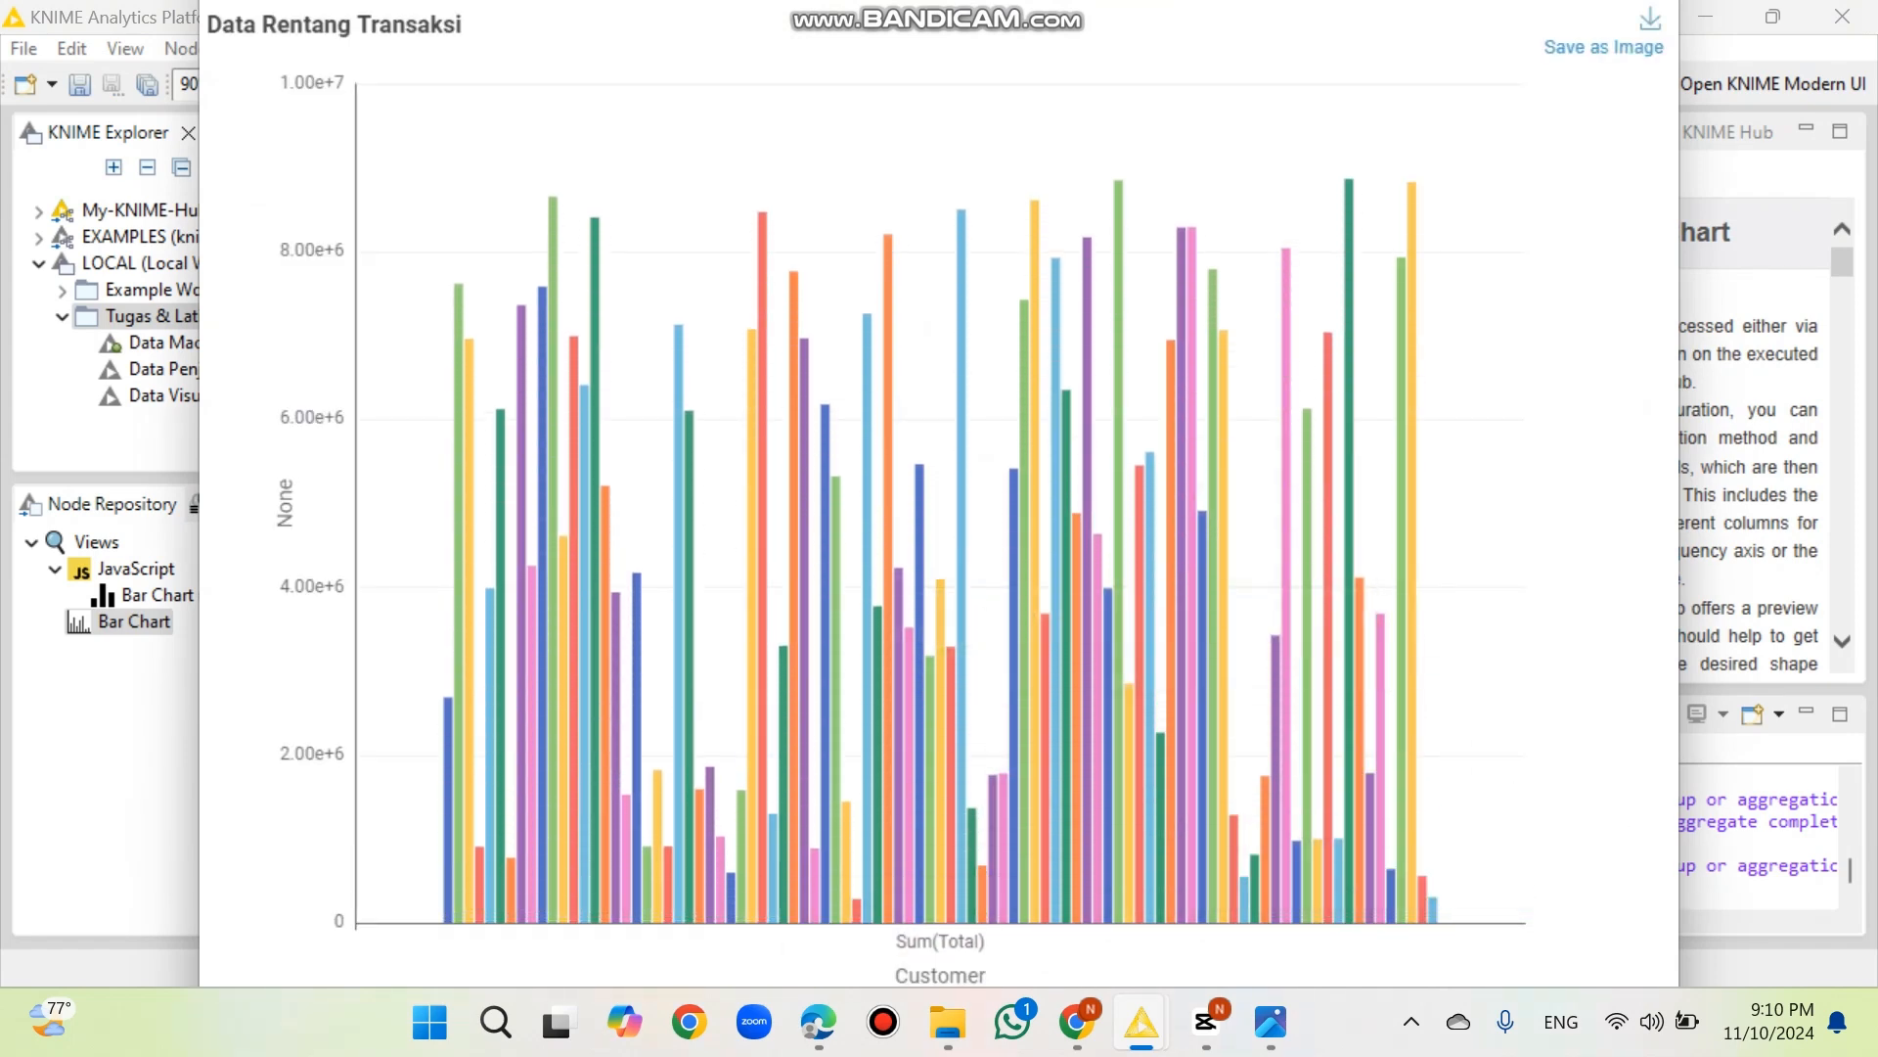
click(1651, 19)
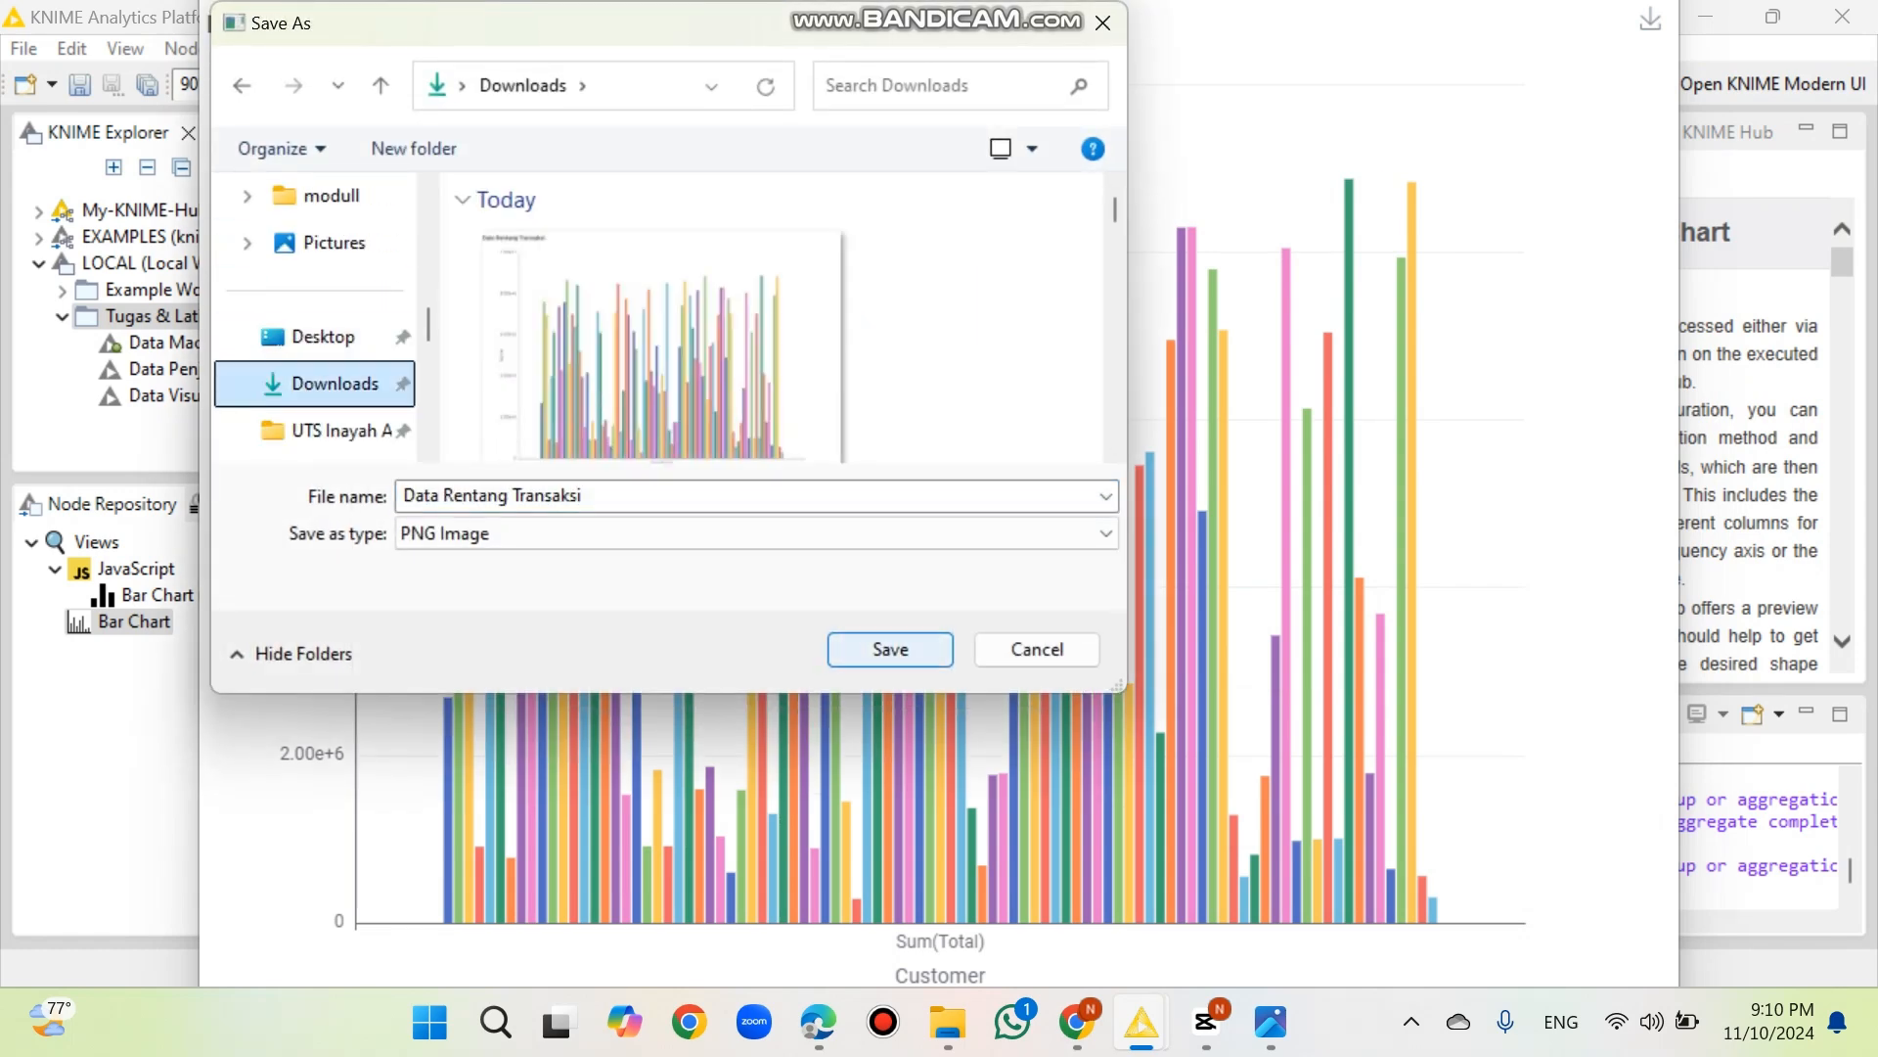
key(Return)
key(Left)
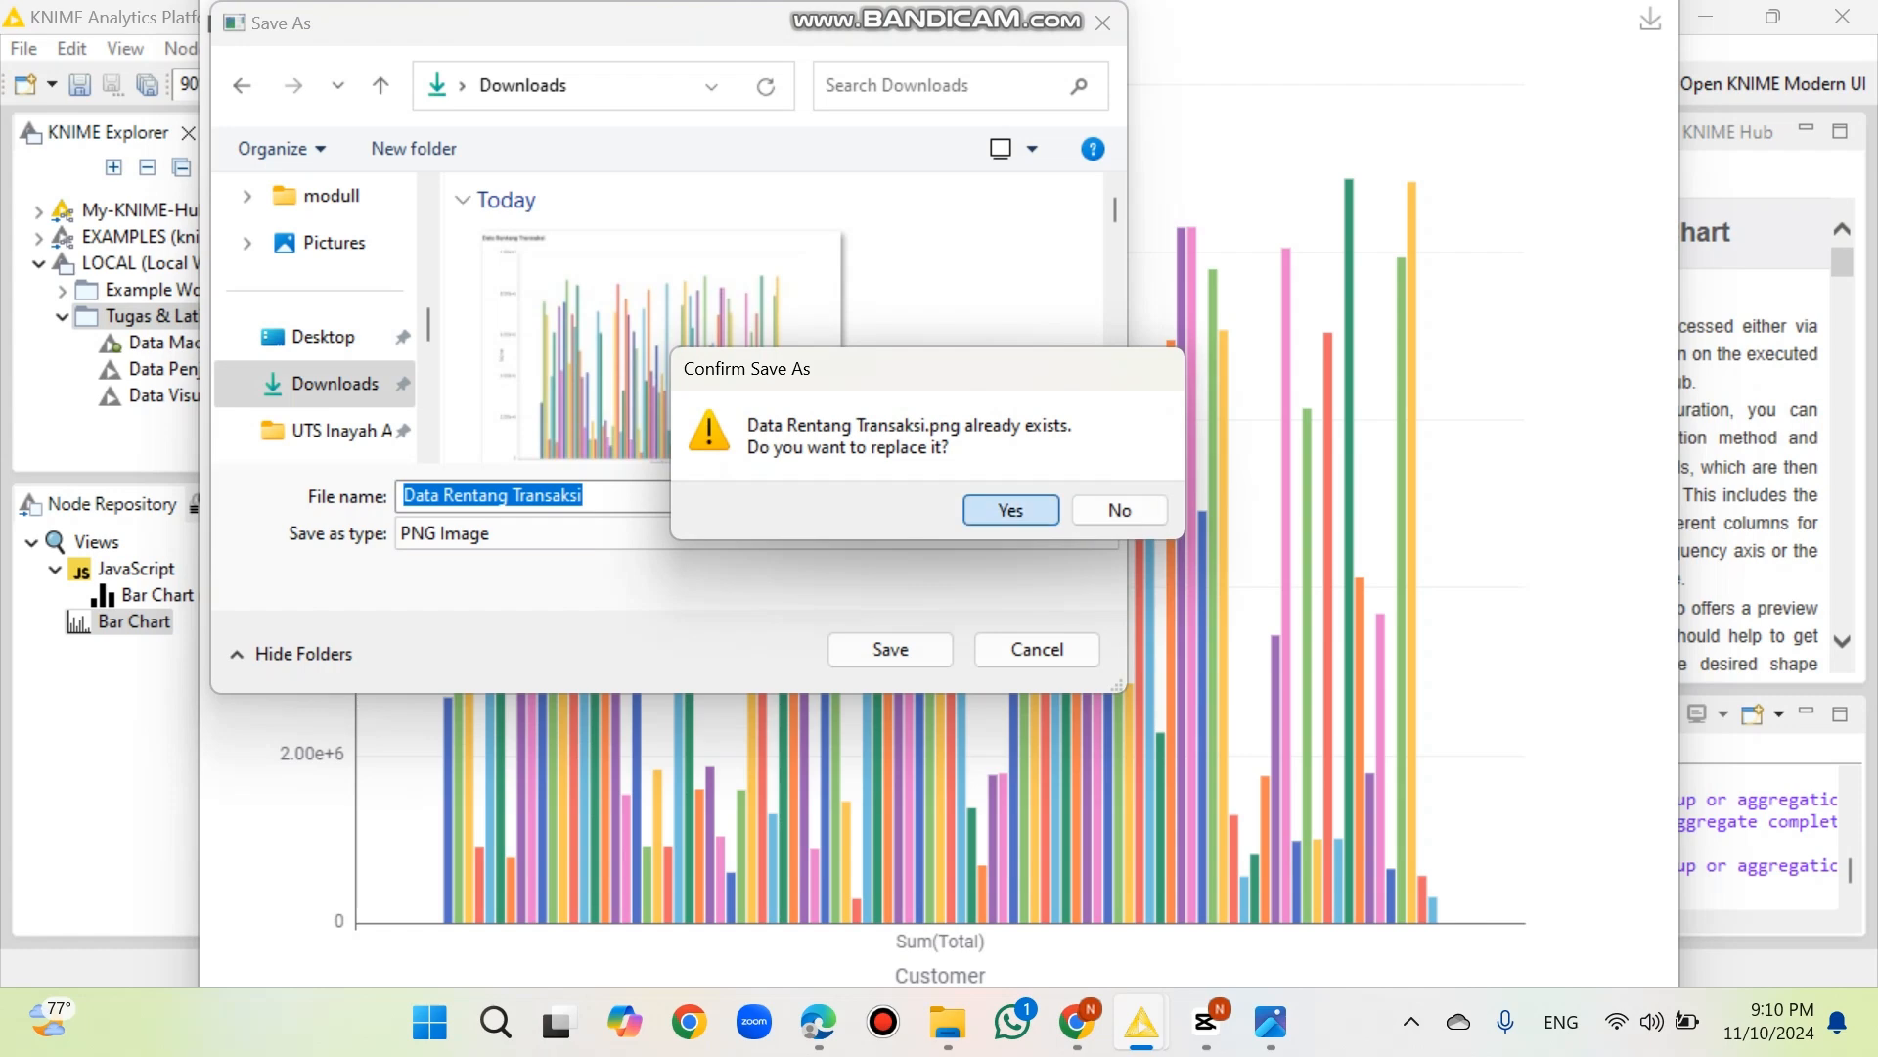
key(Return)
- Switch to the Downloads folder in File Explorer and open the Data Rentang Transaksi image to check the exported chart
mouse_move(947, 1022)
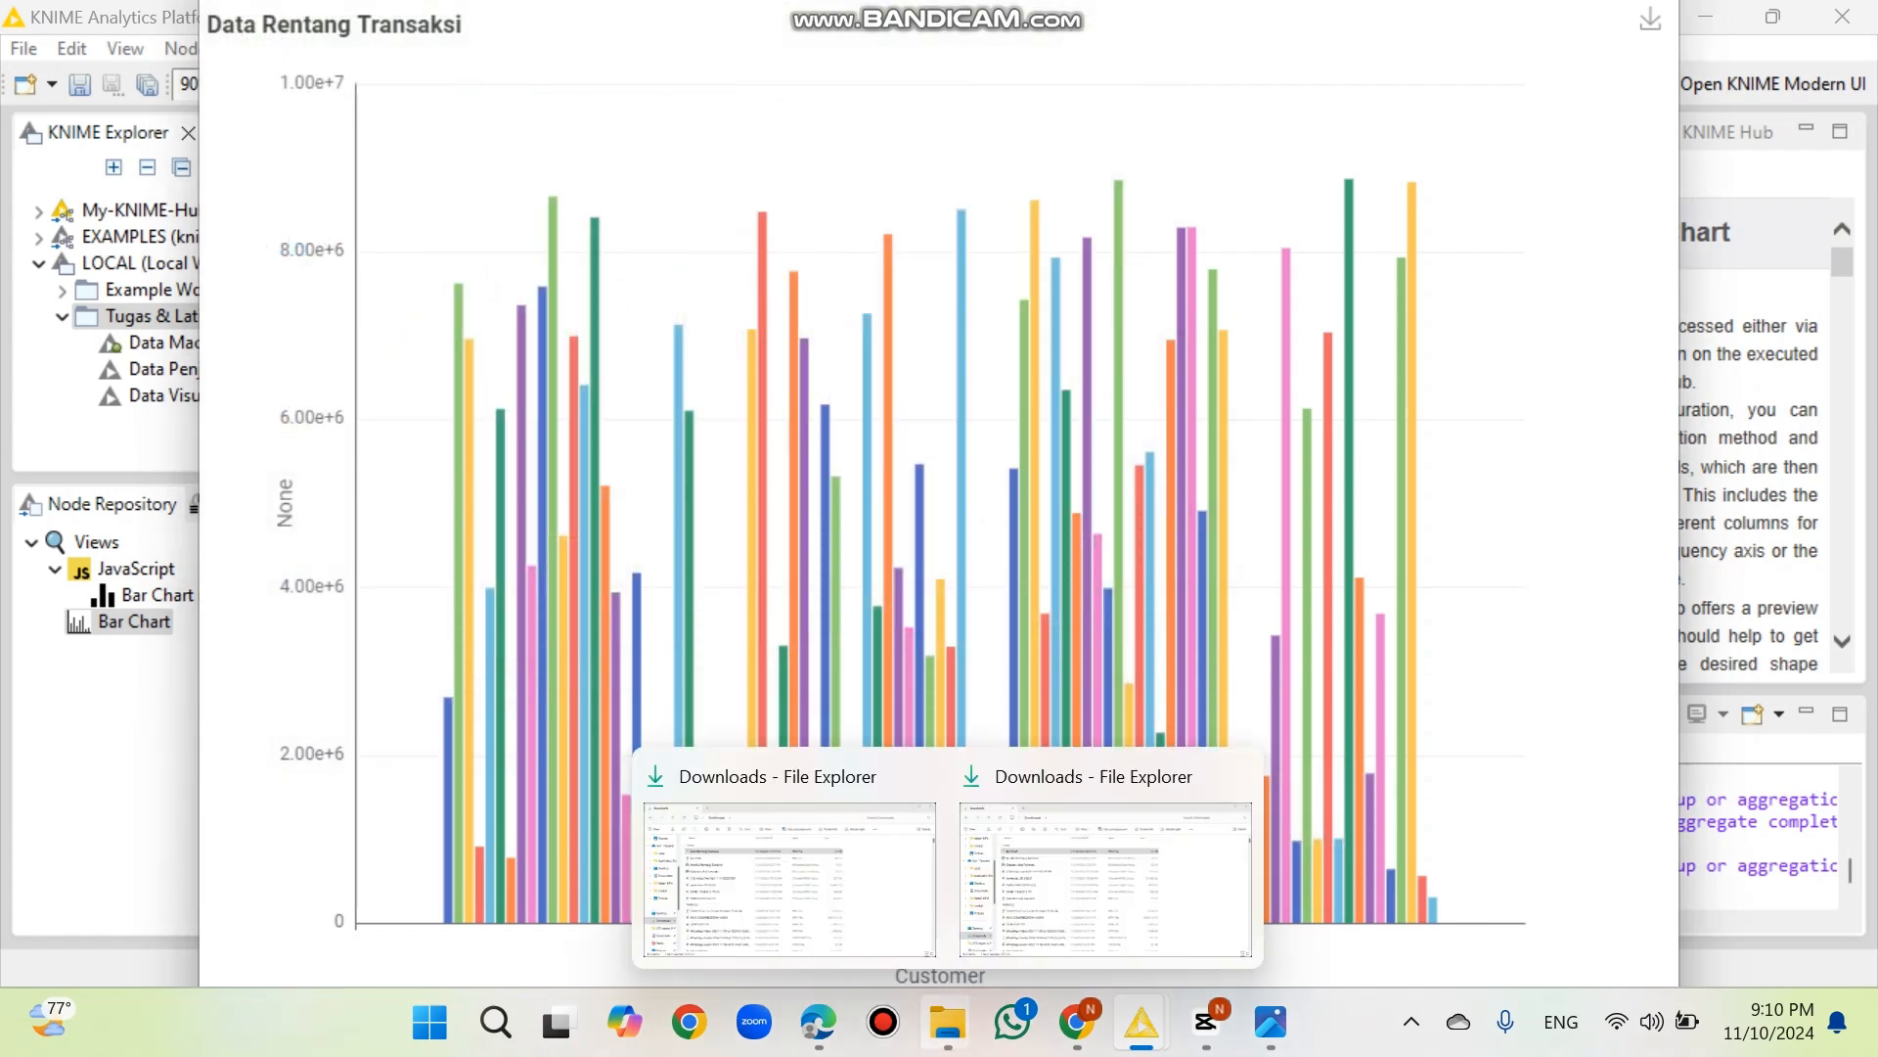
click(822, 875)
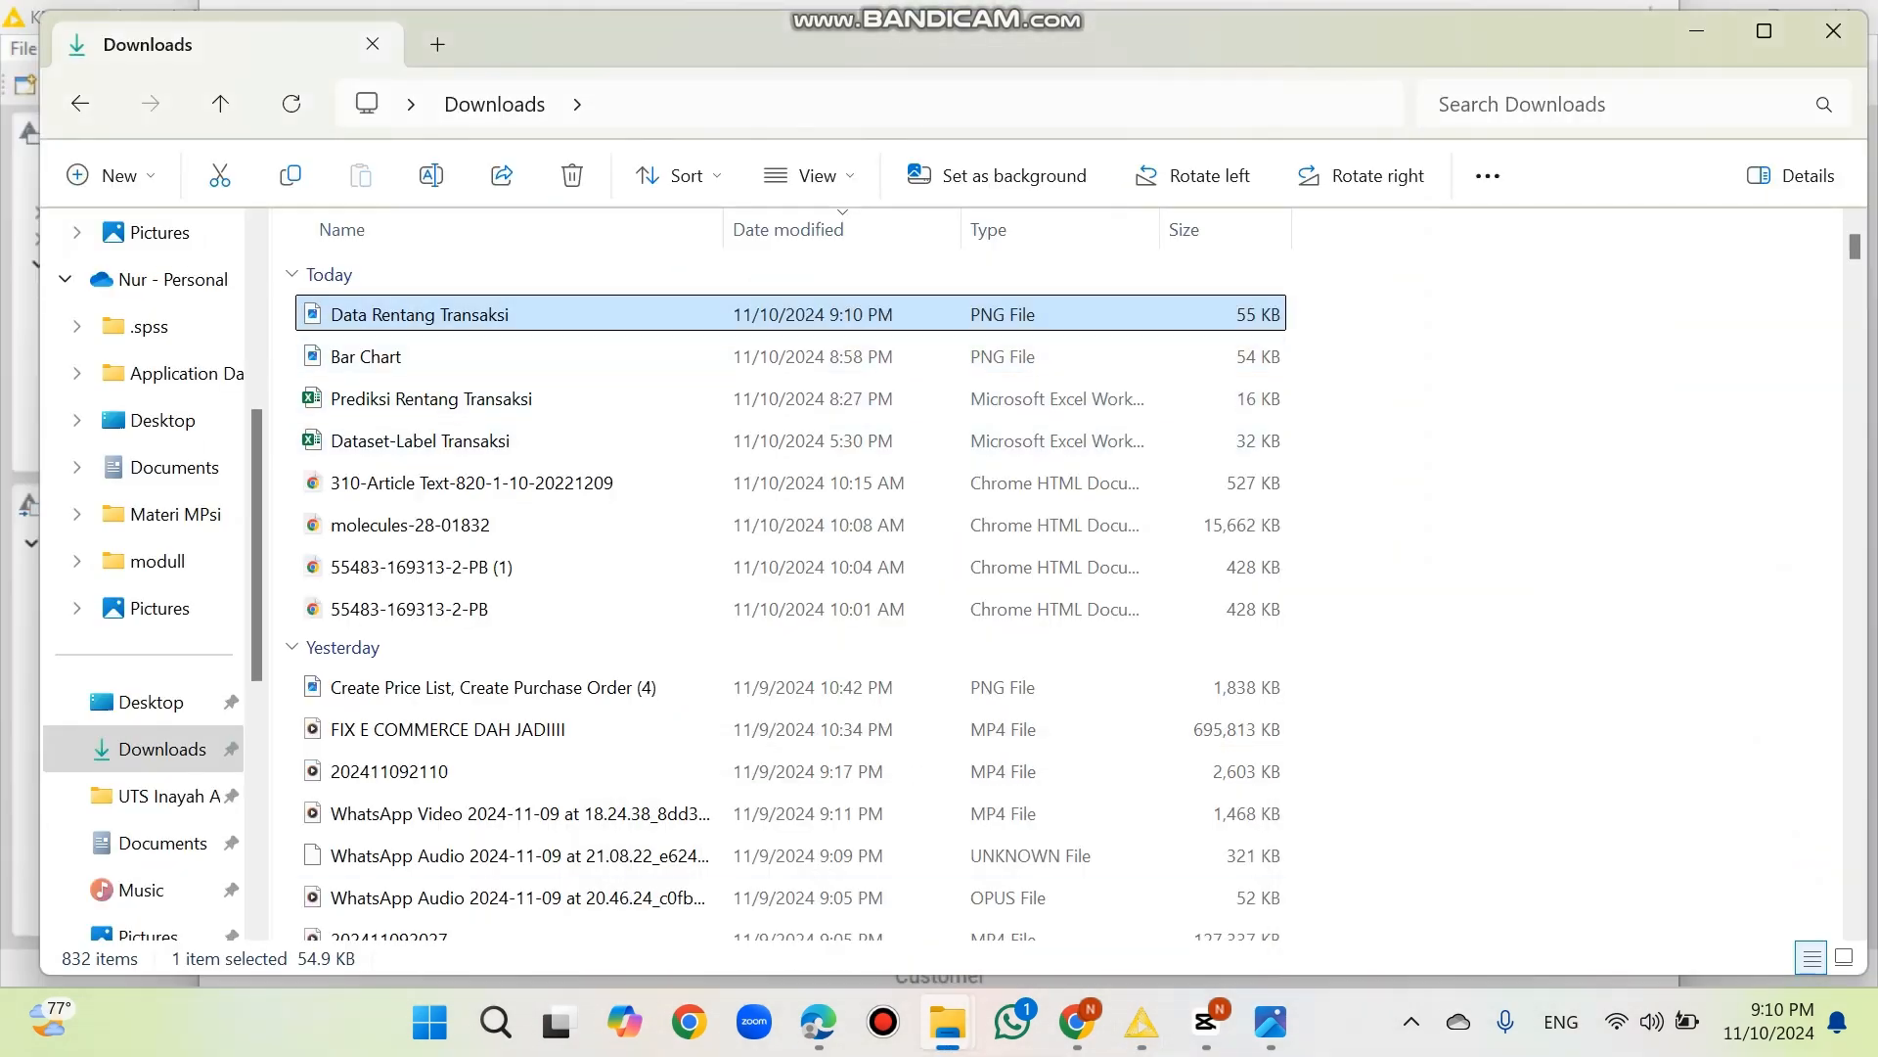
key(Return)
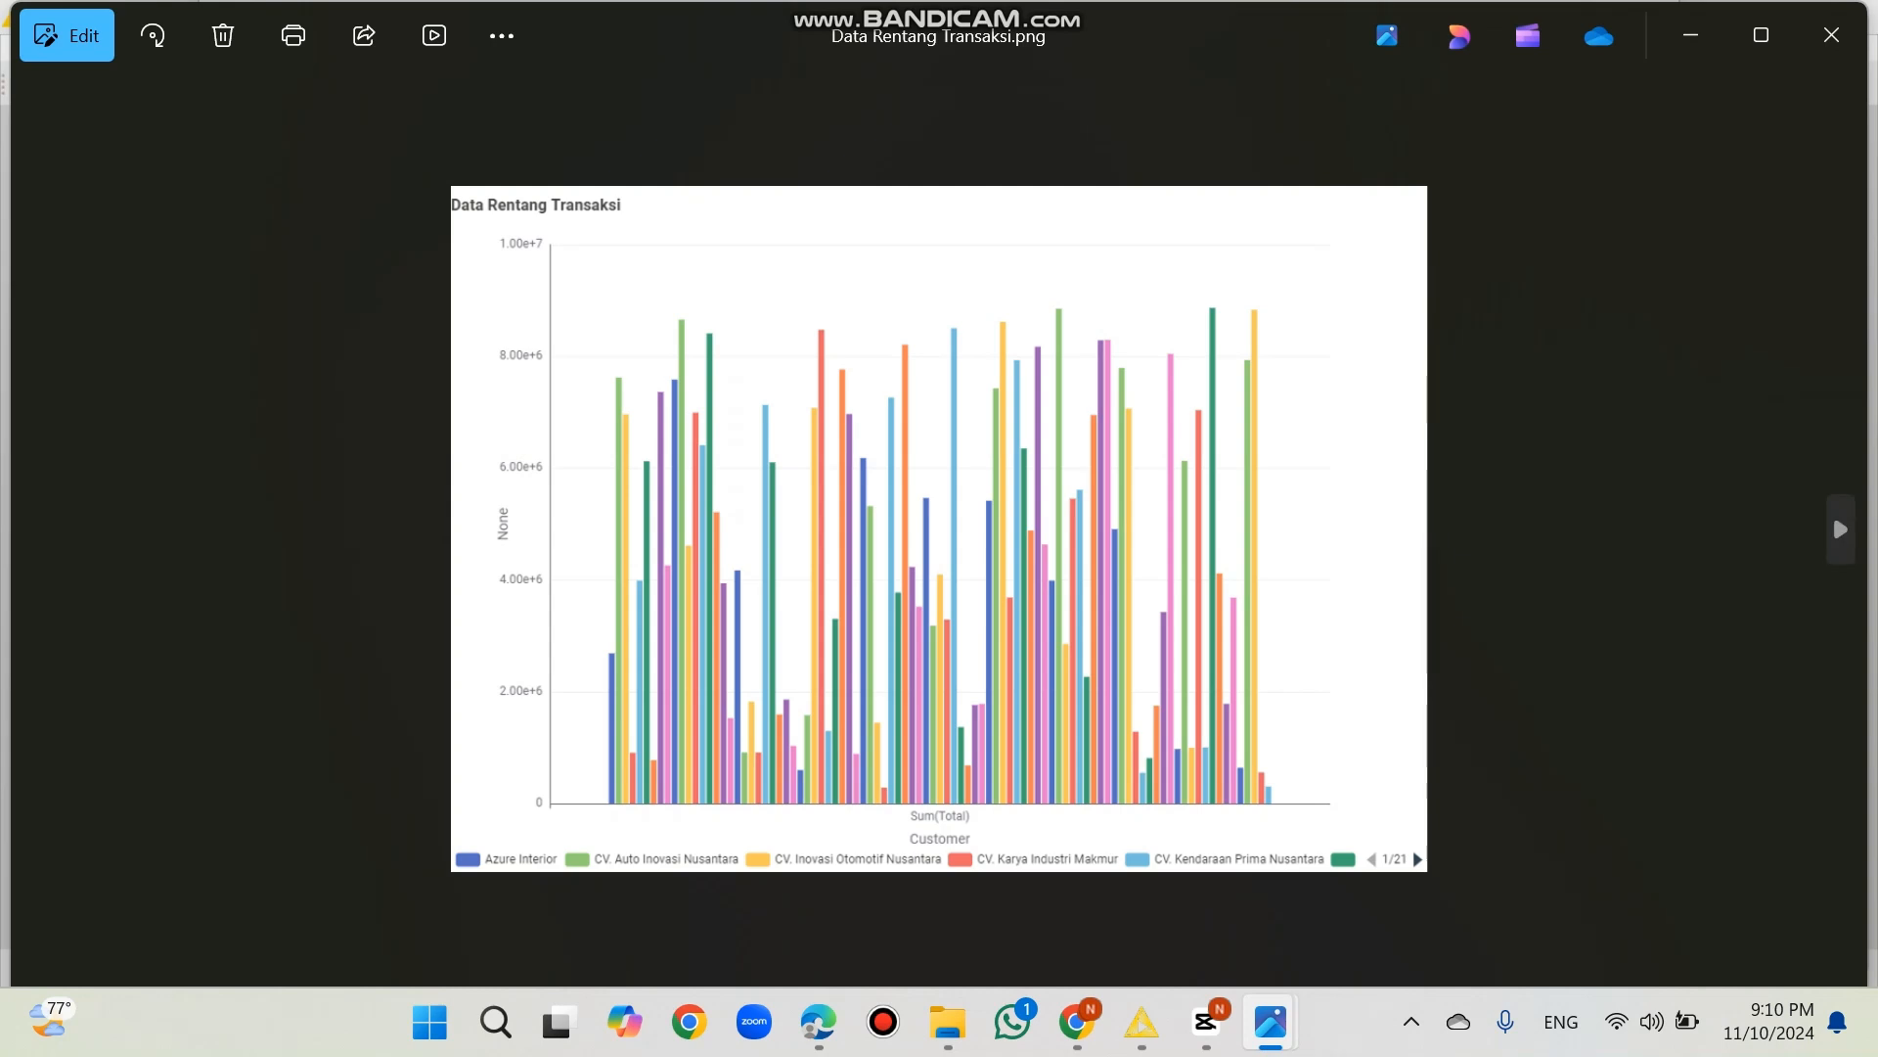